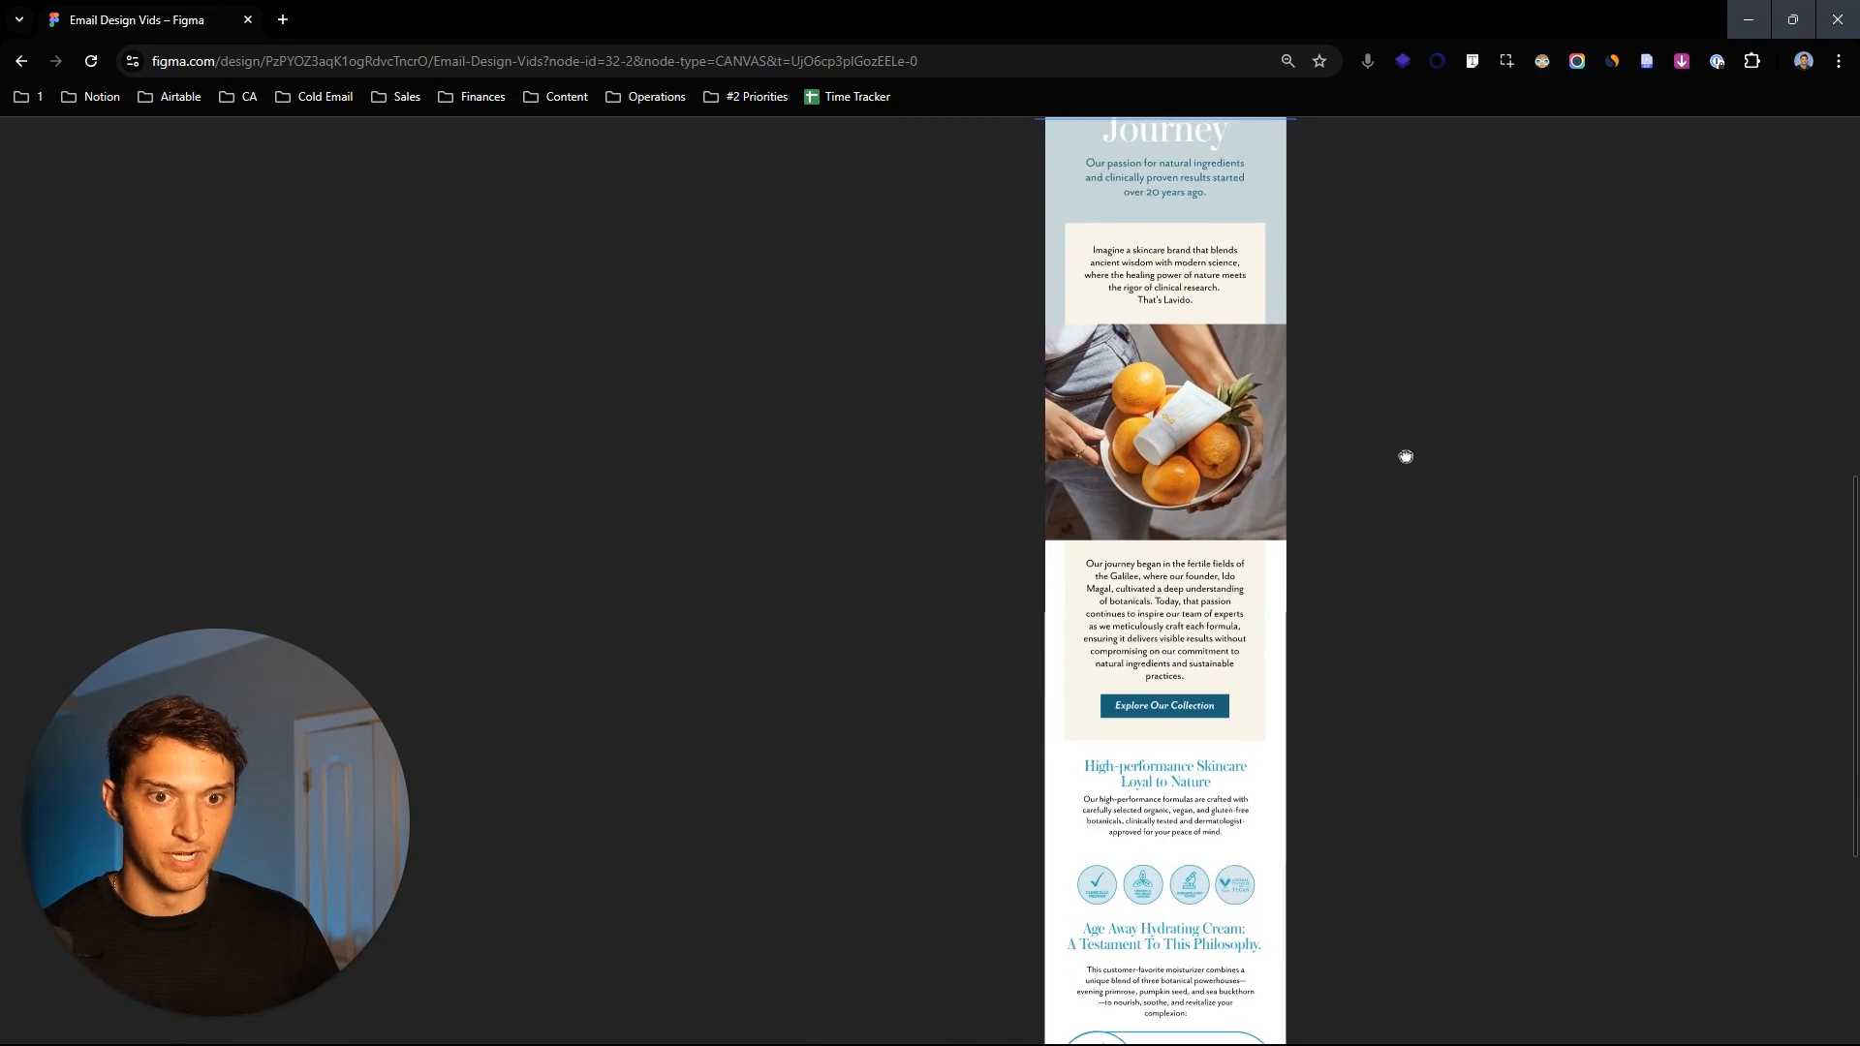
Step: Examine the Lavido reference email from the hero section down to the footer and back up to the top
drag(1416, 605, 1381, 450)
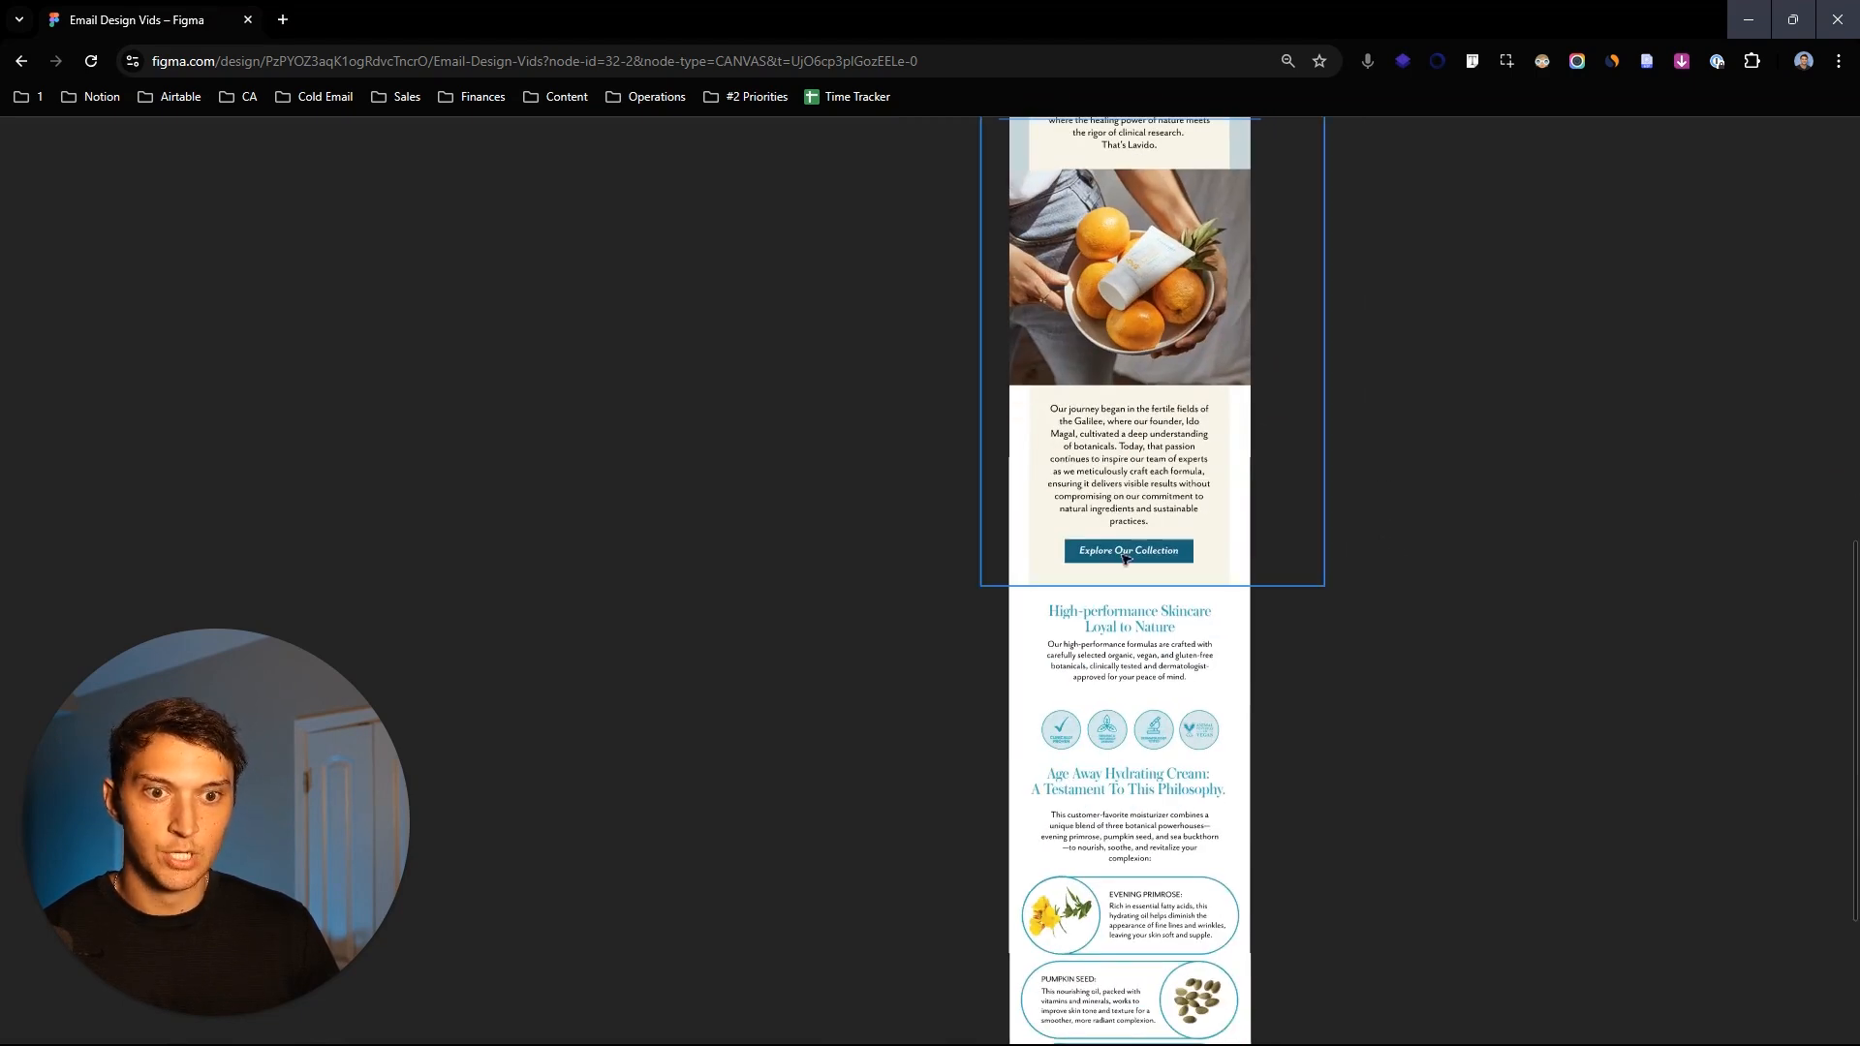
scroll(1376, 446, down, 3)
ctrl+scroll(1349, 415, up, 5)
drag(1602, 565, 1563, 465)
drag(1554, 613, 1547, 540)
scroll(1561, 461, down, 2)
scroll(1537, 614, down, 3)
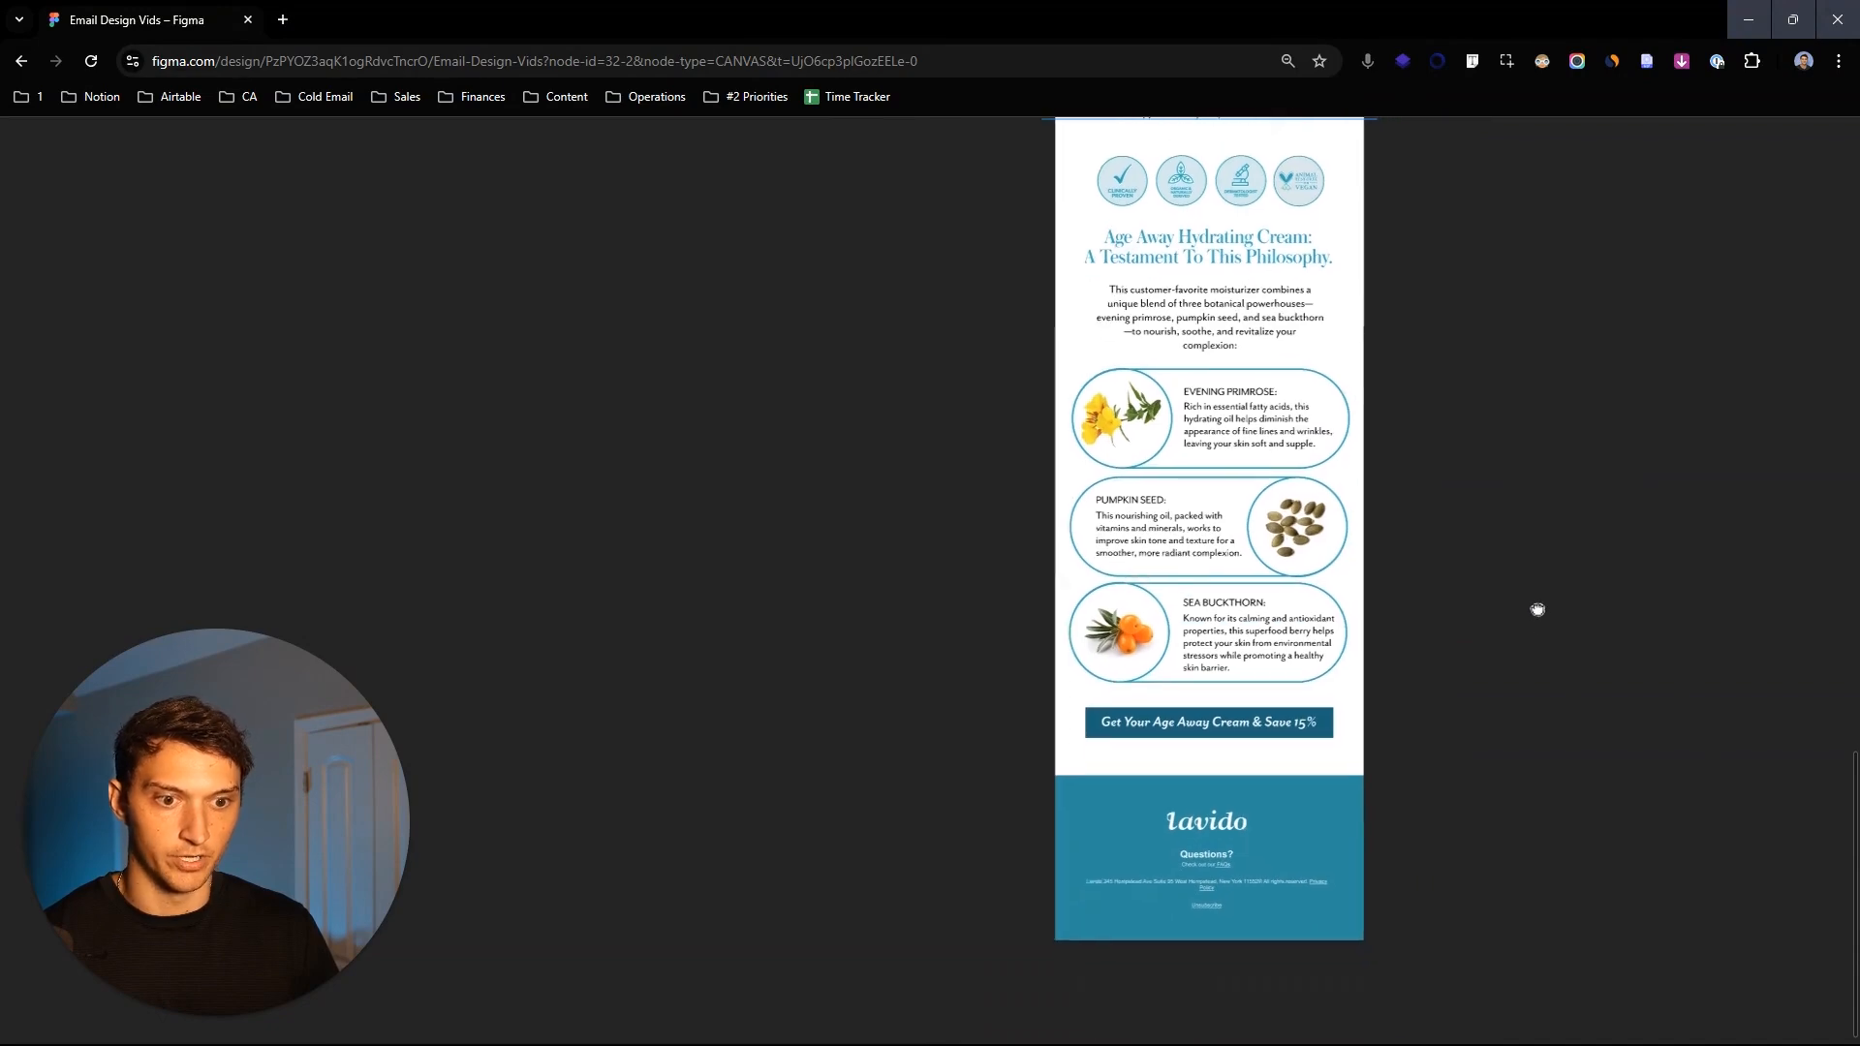
ctrl+scroll(1180, 619, up, 3)
ctrl+scroll(1132, 579, down, 2)
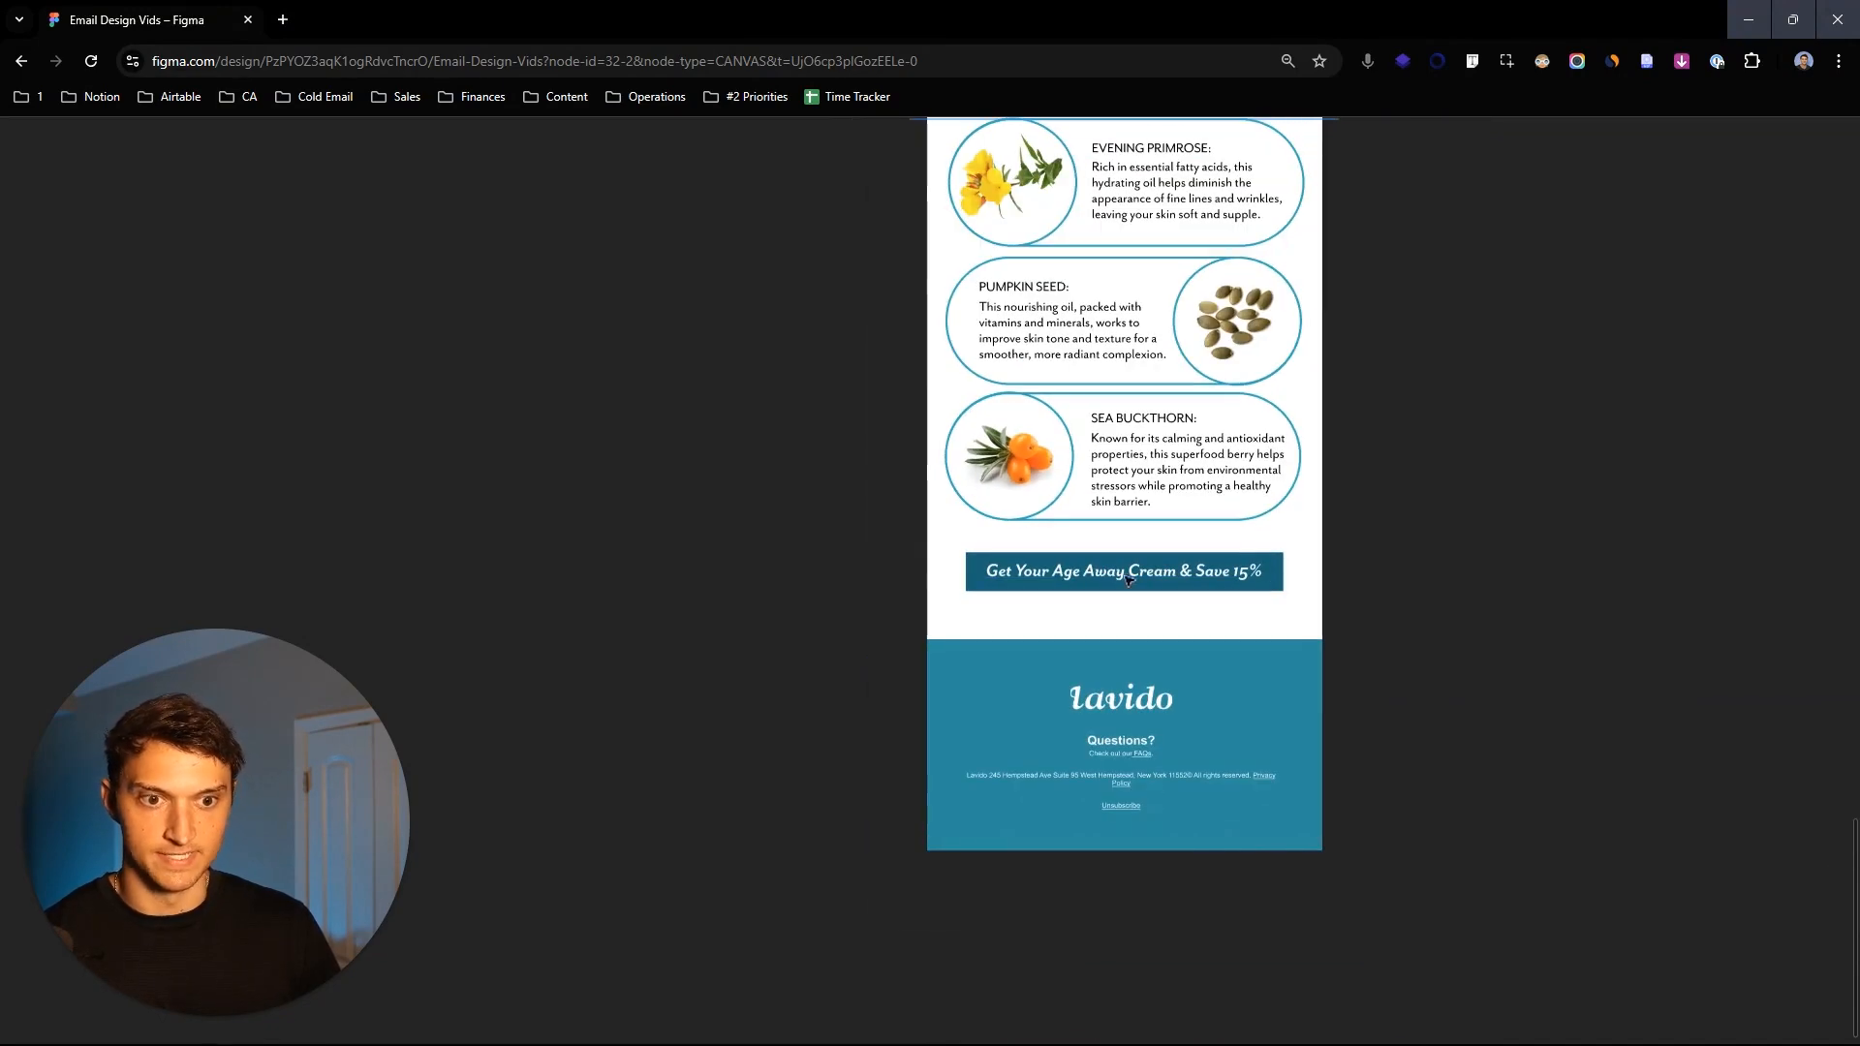
ctrl+scroll(1064, 580, down, 3)
drag(1186, 267, 1445, 668)
drag(1454, 367, 1466, 689)
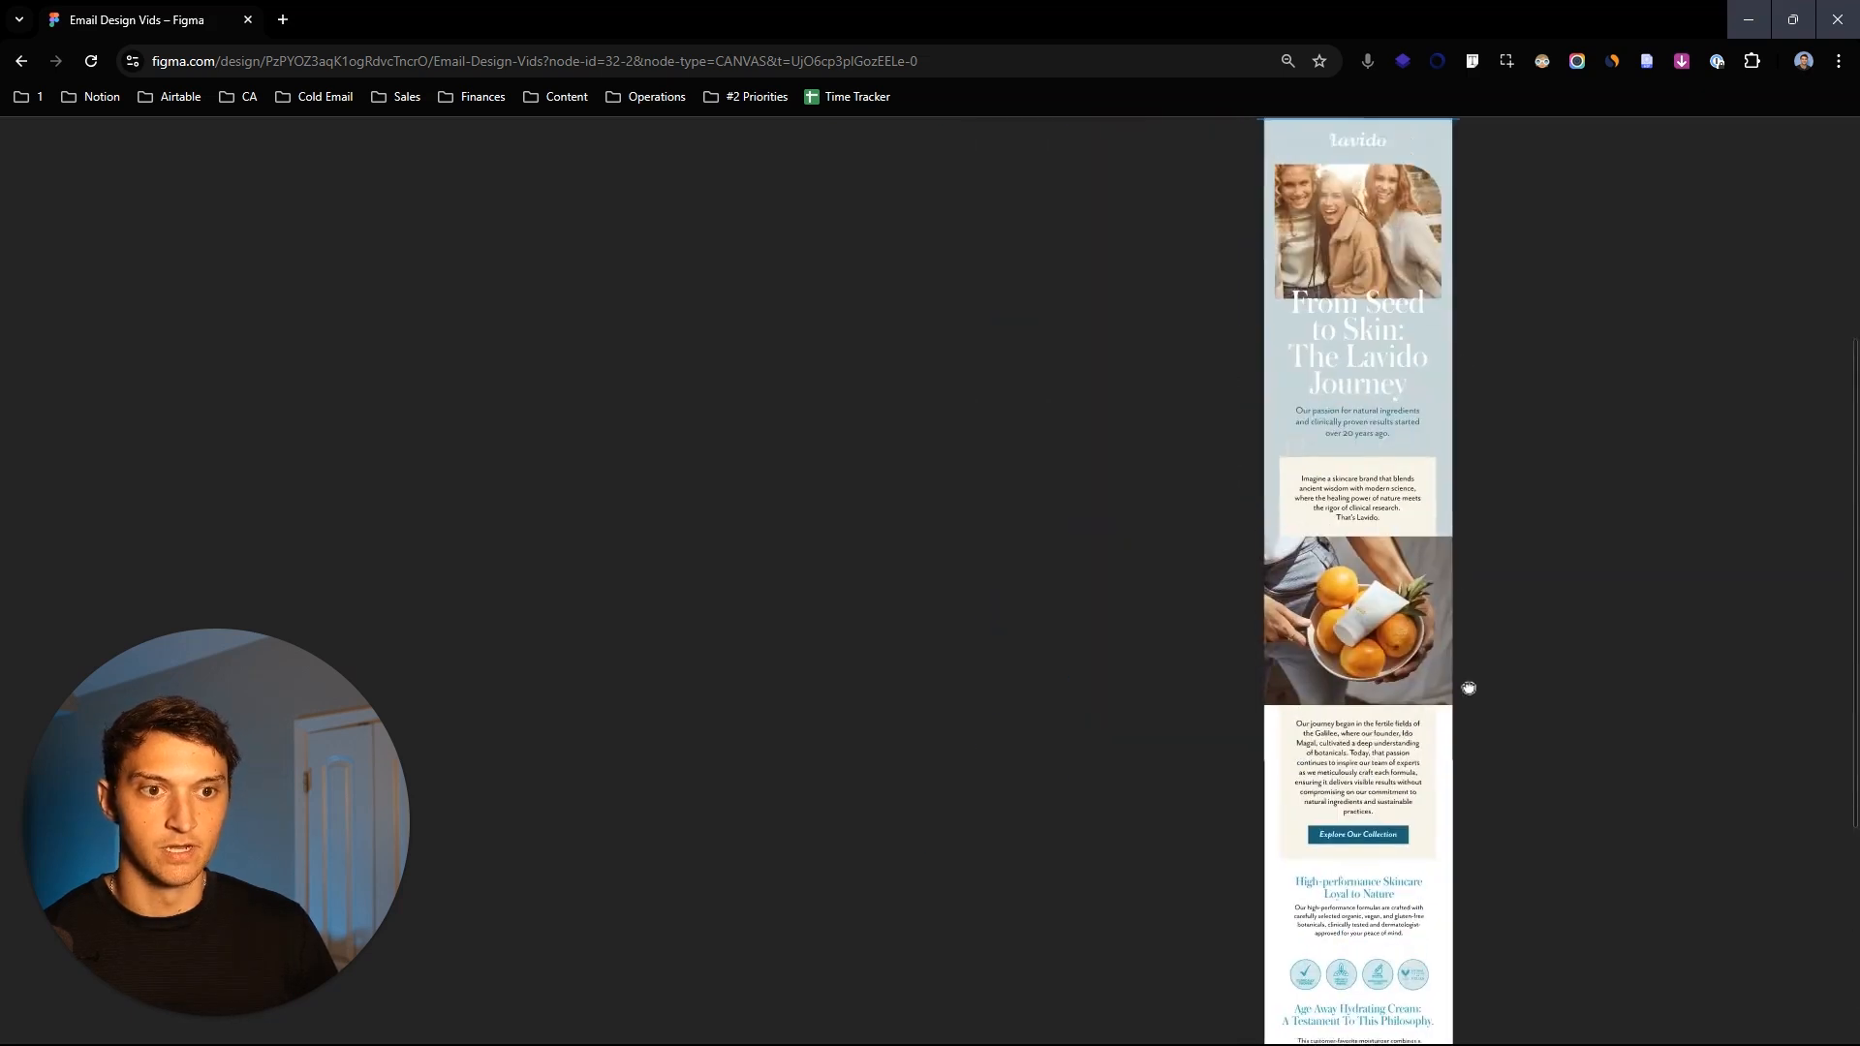
drag(1462, 451, 1405, 623)
ctrl+scroll(1405, 625, up, 2)
drag(1476, 560, 1461, 563)
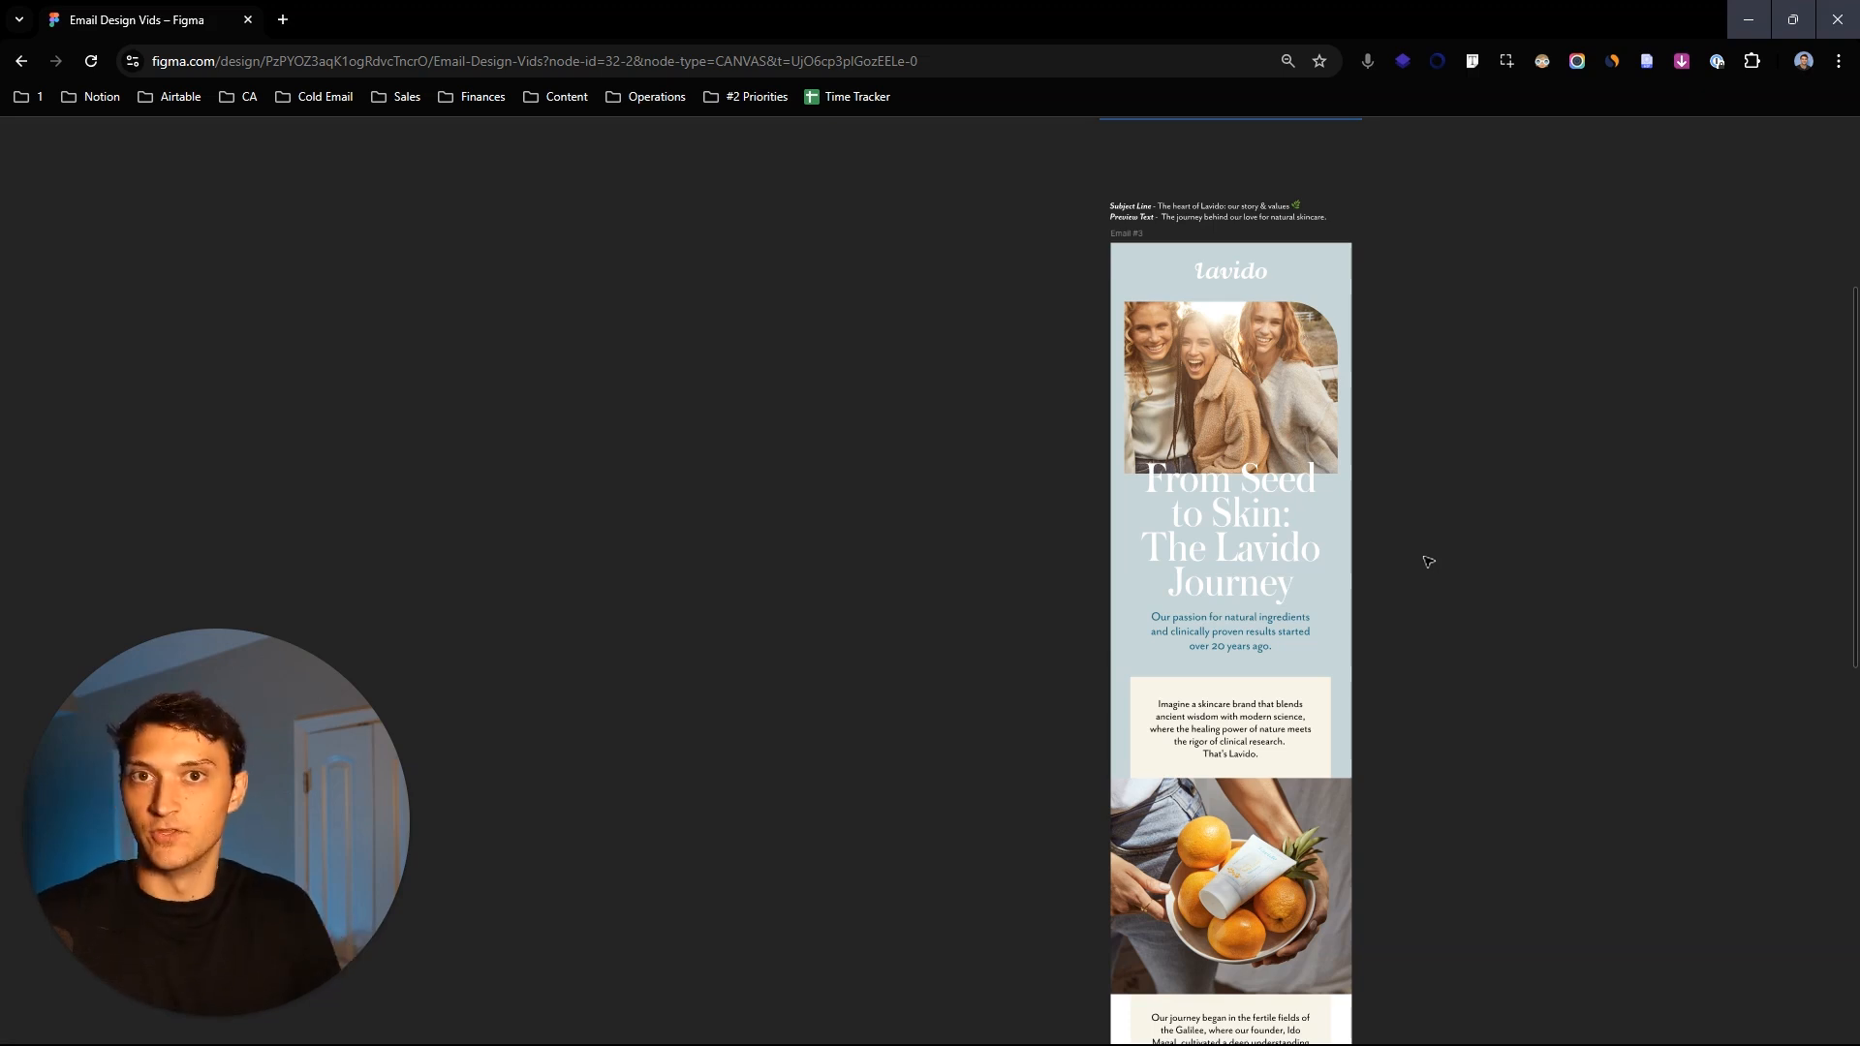
scroll(1487, 639, down, 2)
drag(1488, 644, 1536, 567)
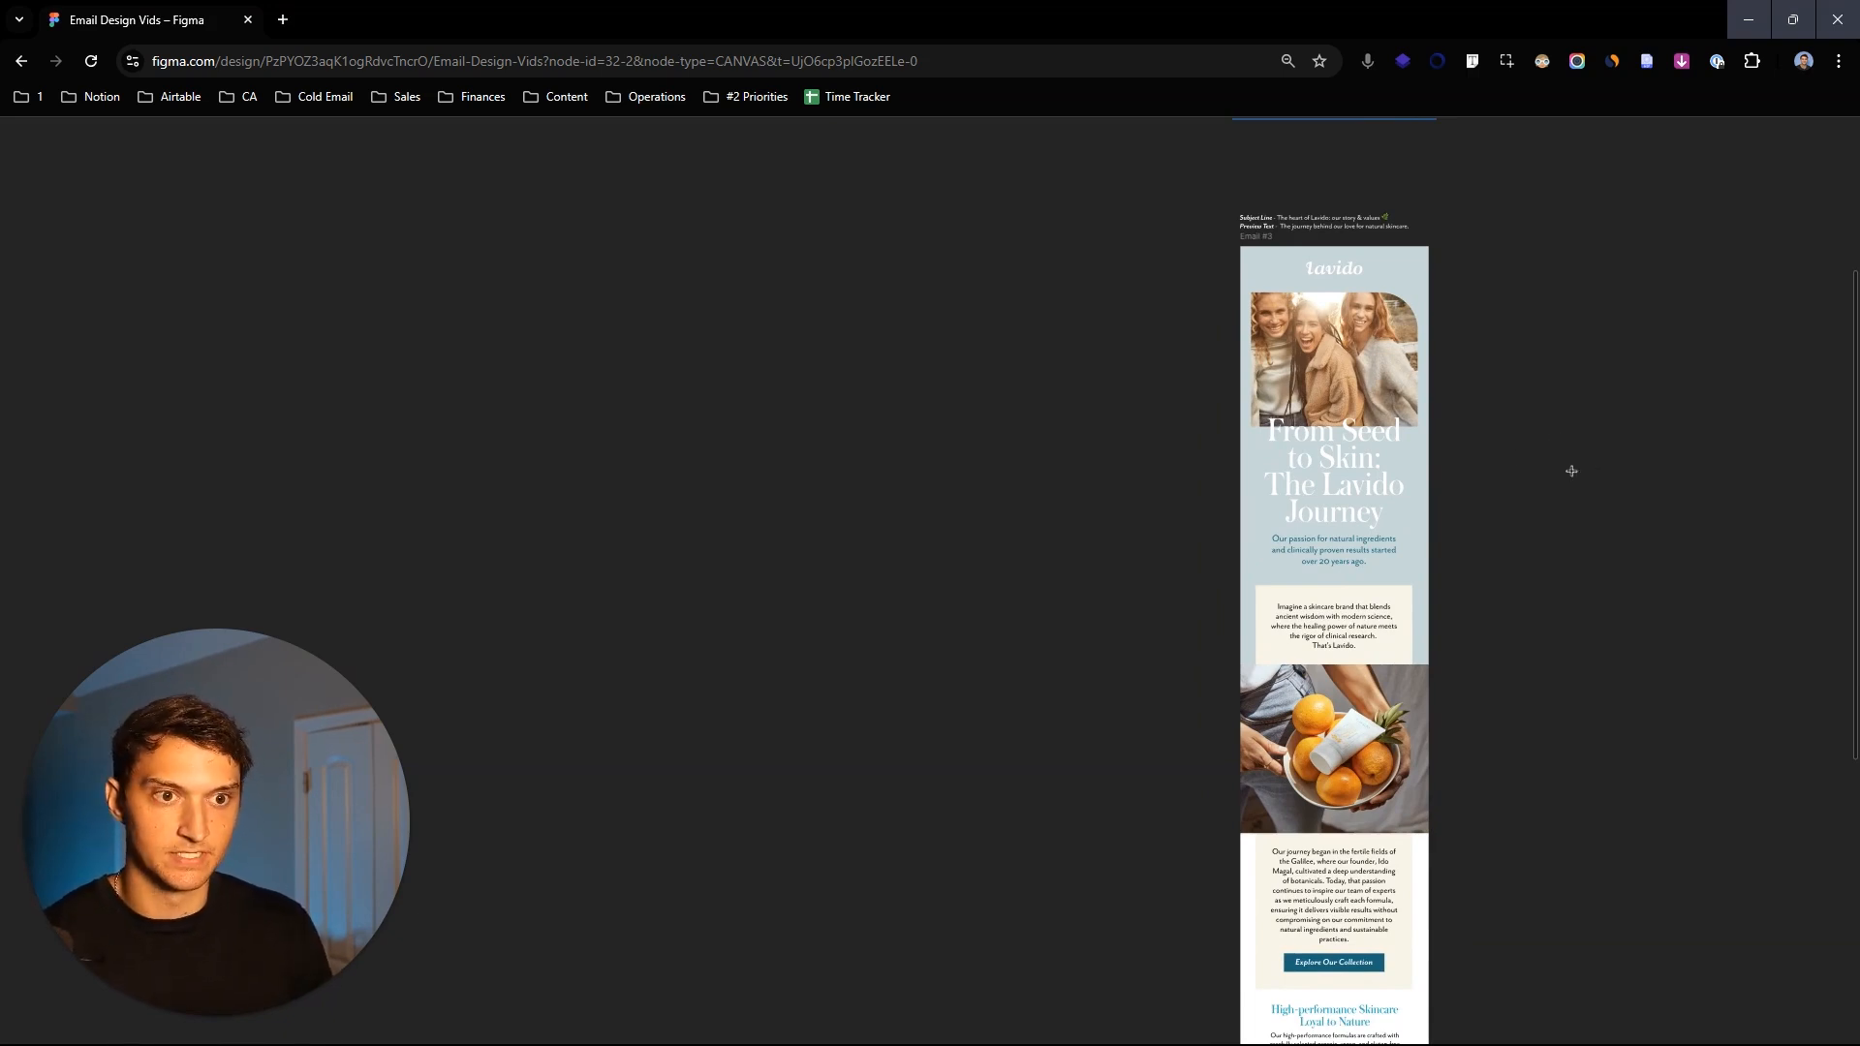
Step: Draw a tall frame beside the reference email, about 1094 px high, and set its width to 600
scroll(1096, 277, up, 2)
mouse_move(927, 257)
mouse_down()
mouse_move(1148, 572)
mouse_move(1132, 613)
mouse_move(1145, 697)
mouse_up()
drag(1100, 632, 1054, 614)
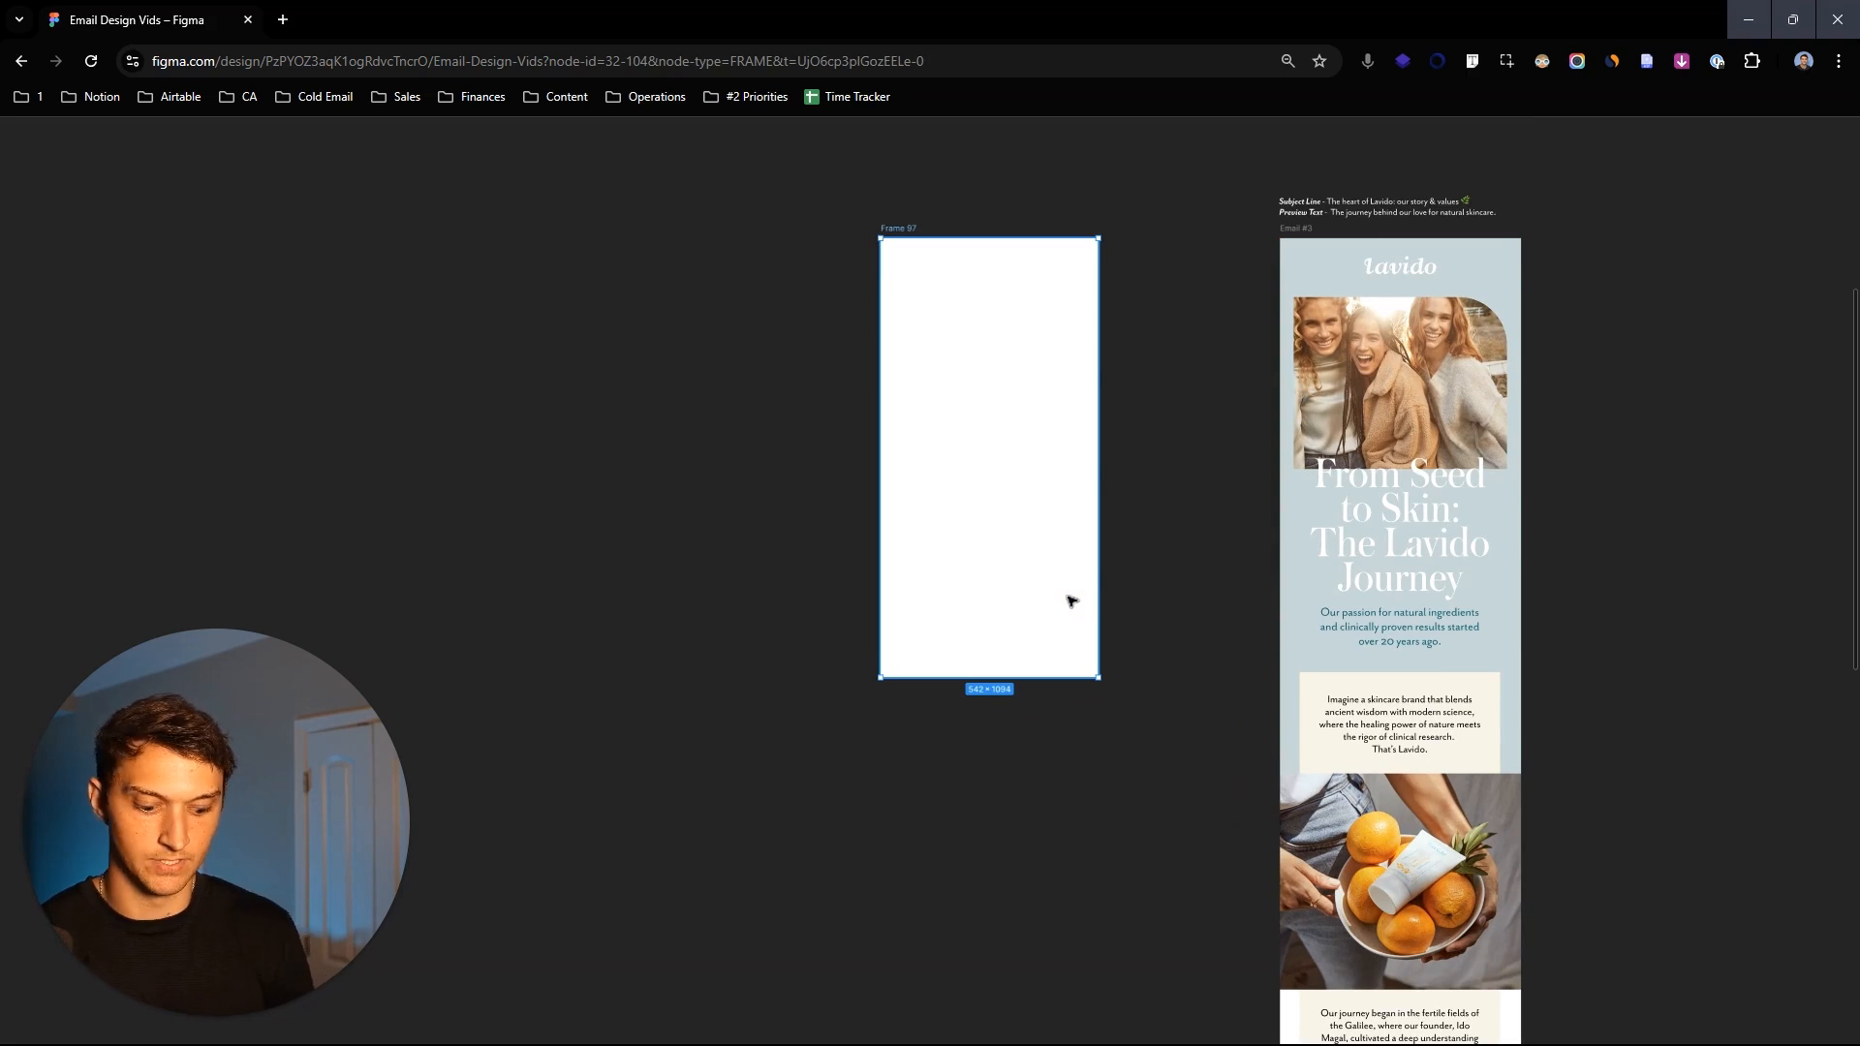
key(ctrl+backslash)
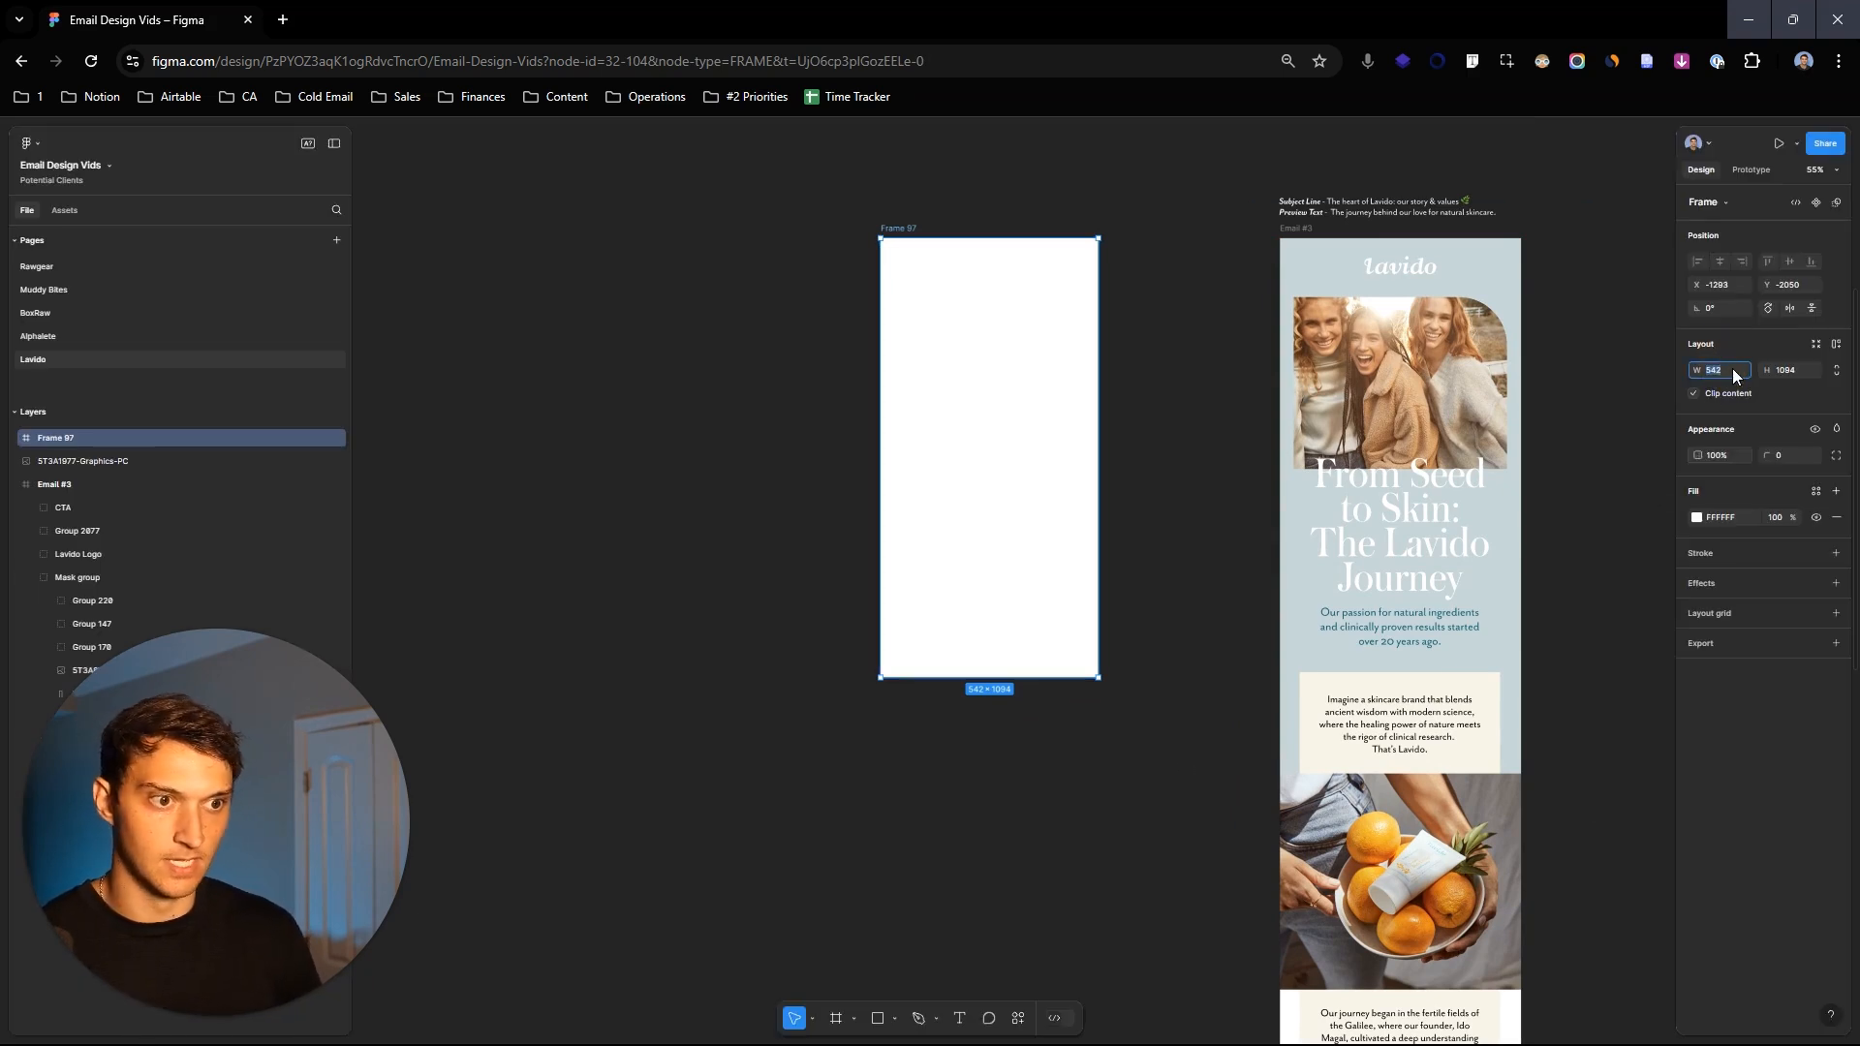
click(1732, 368)
text(600)
key(Return)
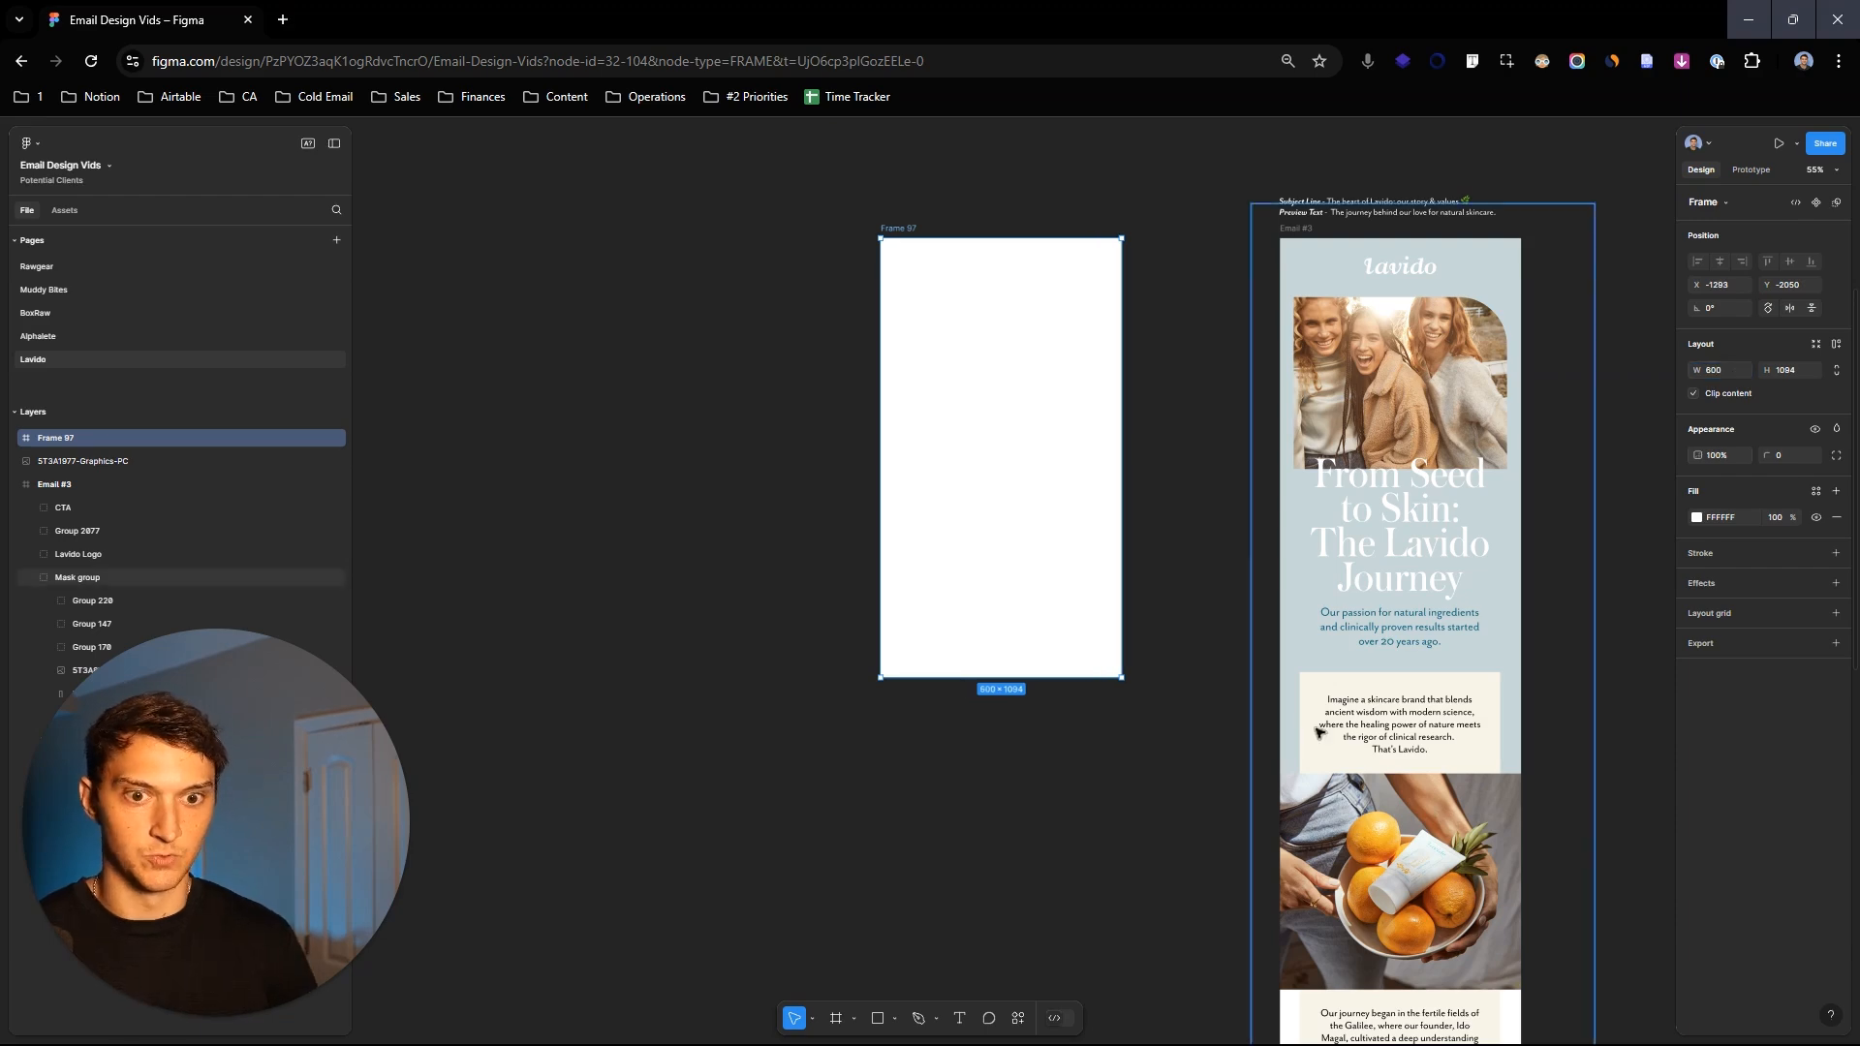
Step: Extend the new frame's height to about 4231 px and move it farther away from the reference email
scroll(1084, 677, down, 10)
drag(1086, 679, 1084, 853)
scroll(1083, 853, up, 8)
scroll(1188, 751, up, 5)
ctrl+scroll(1150, 494, up, 3)
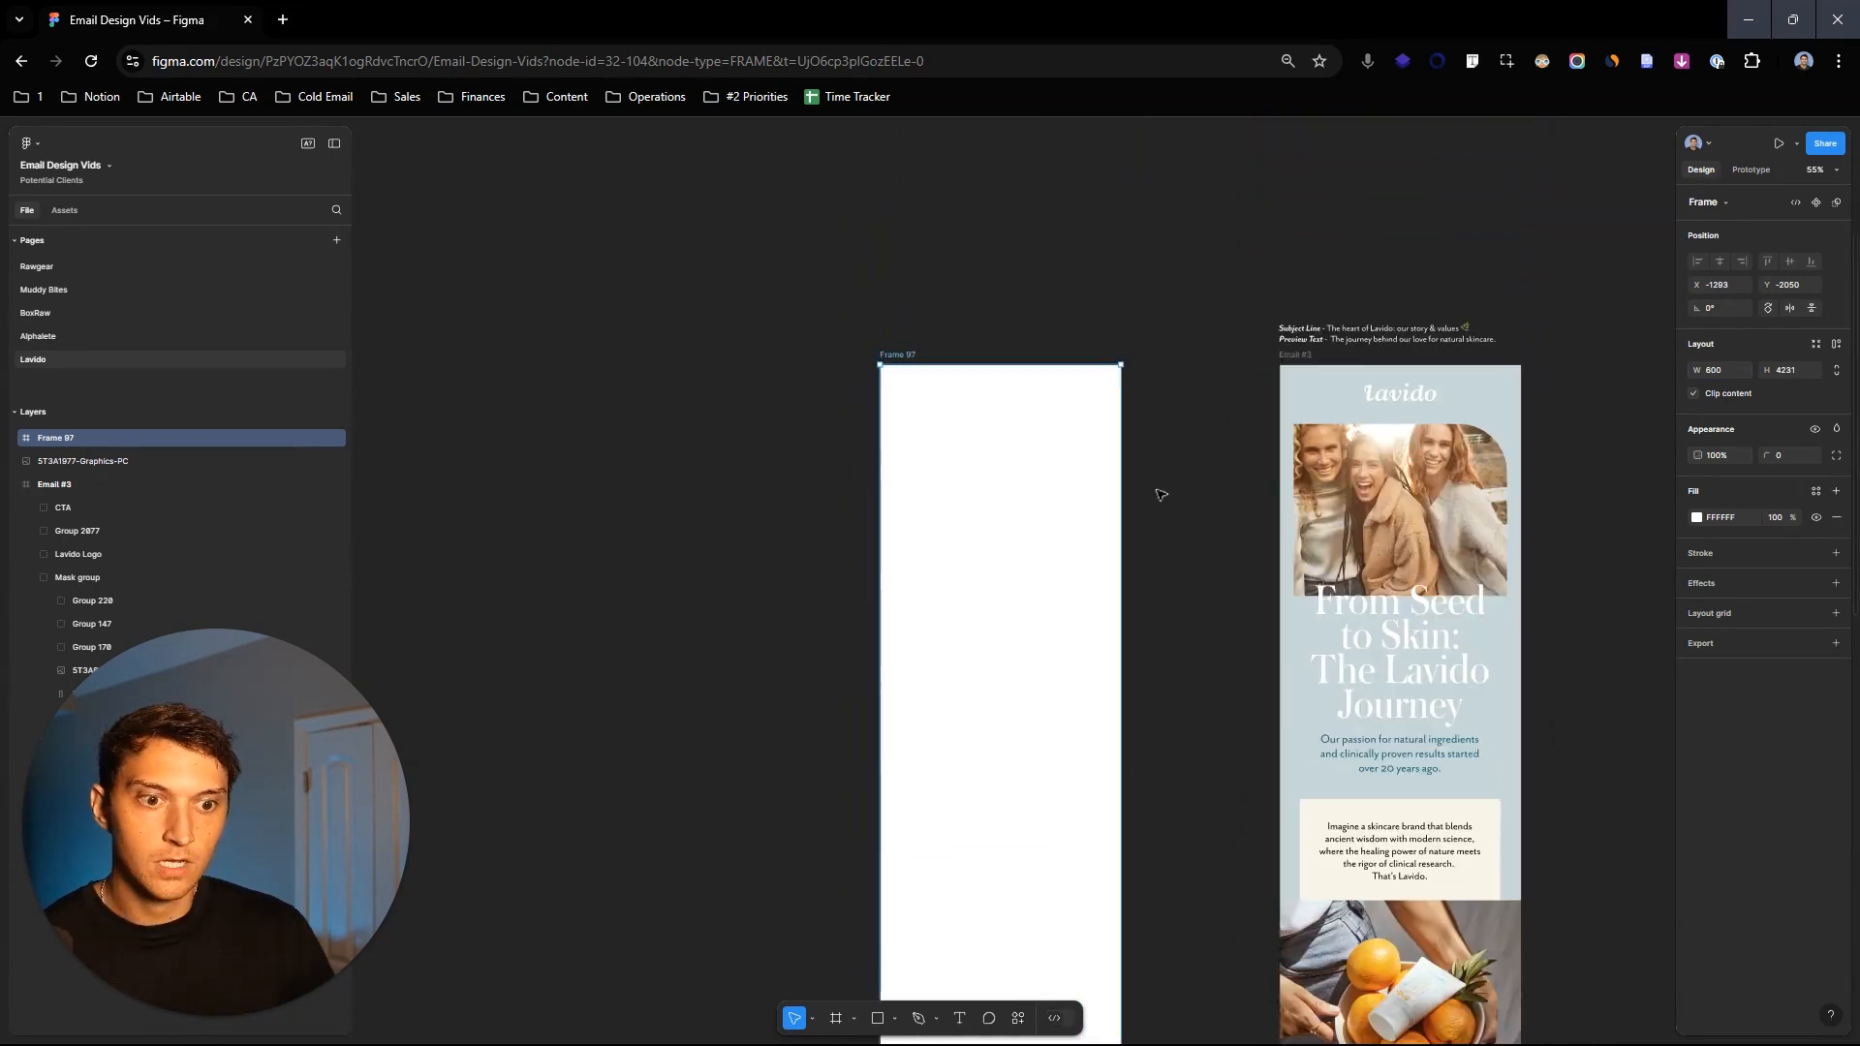
drag(967, 453, 864, 451)
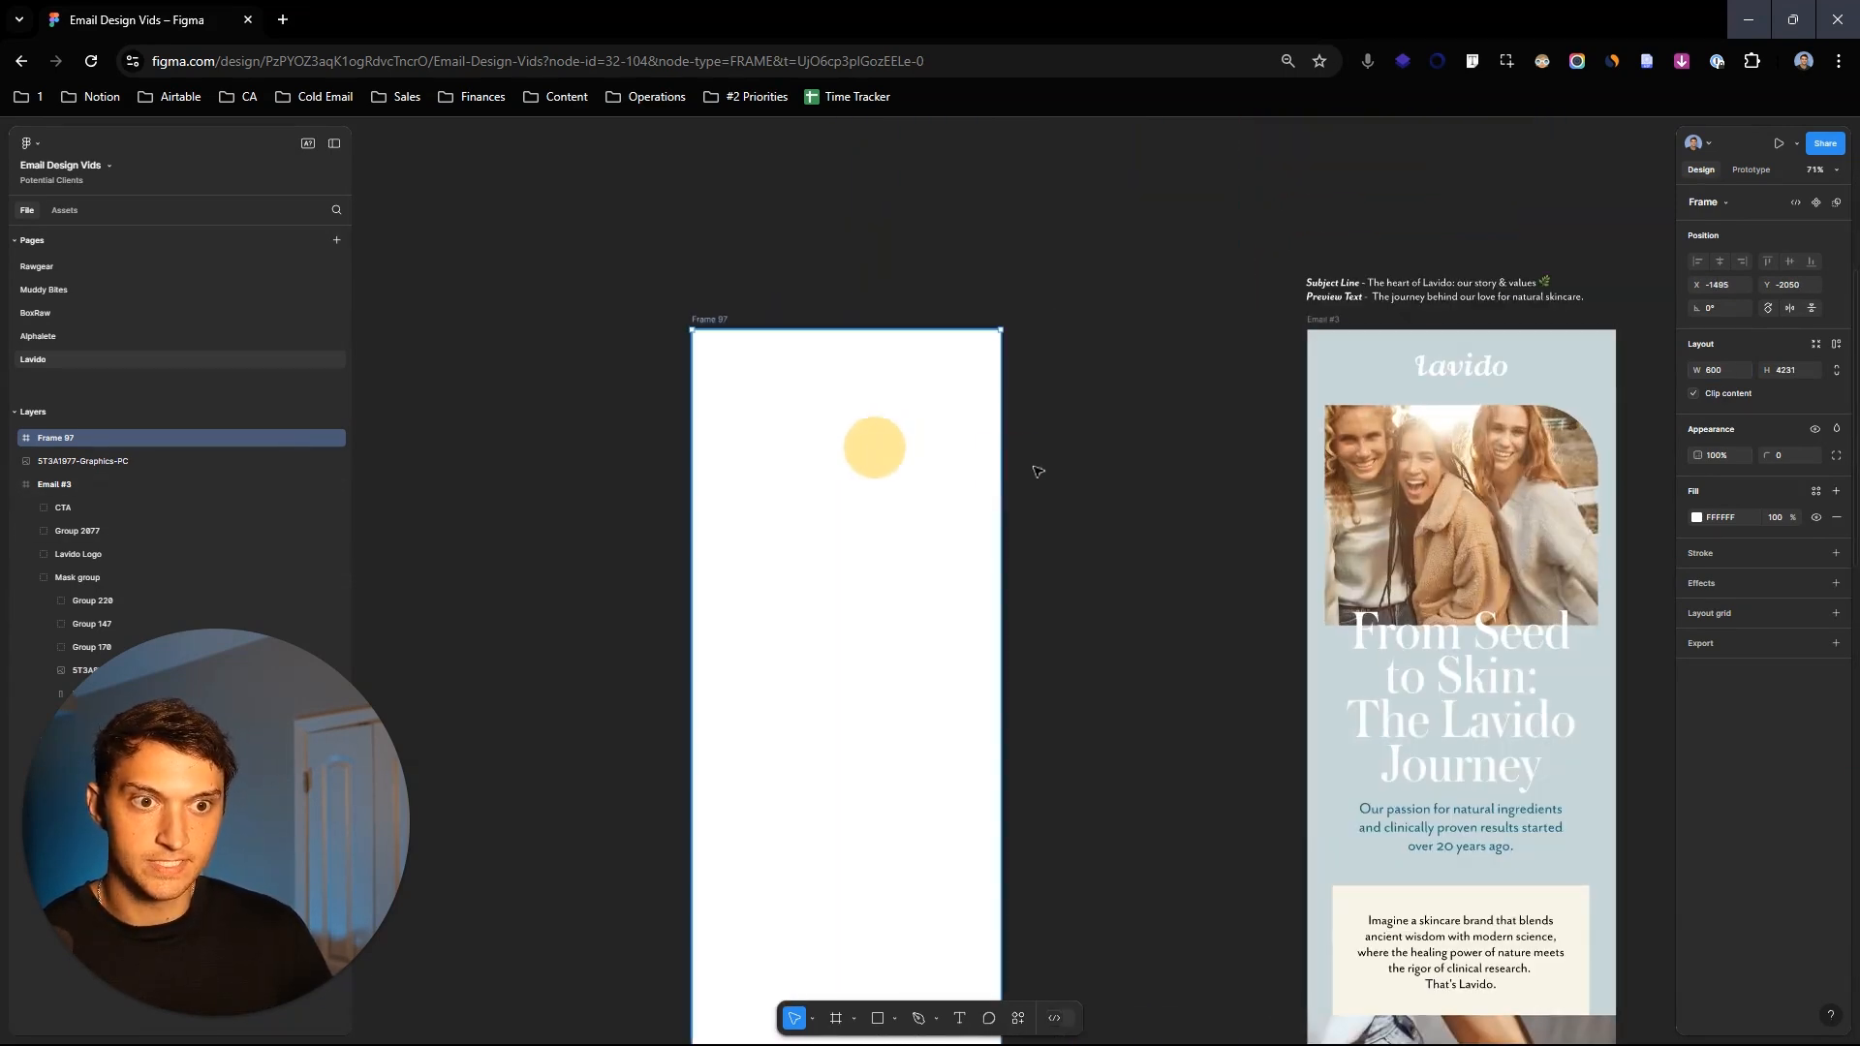
click(1201, 477)
drag(1202, 478, 1172, 420)
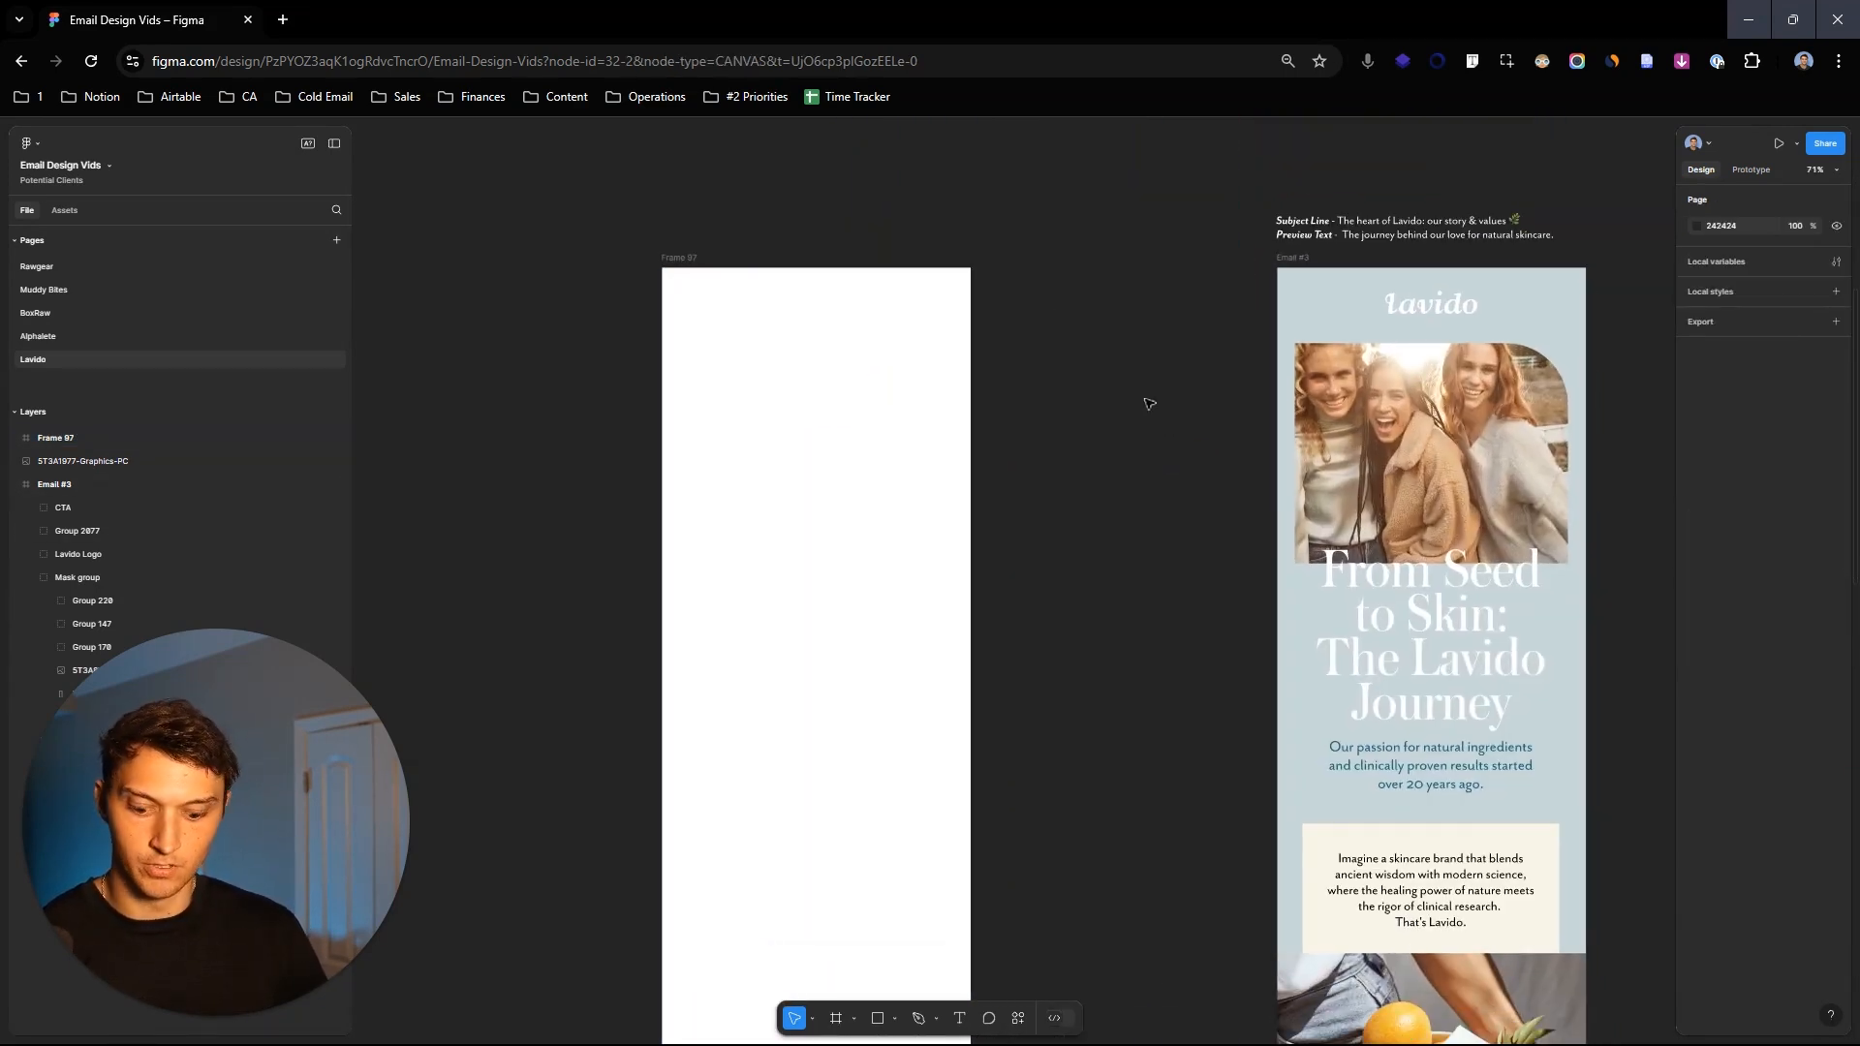
Step: Draw a full-width rectangle over the upper part of the new frame as the hero background
scroll(1144, 417, down, 3)
scroll(1143, 316, up, 2)
key(r)
ctrl+scroll(1130, 485, down, 2)
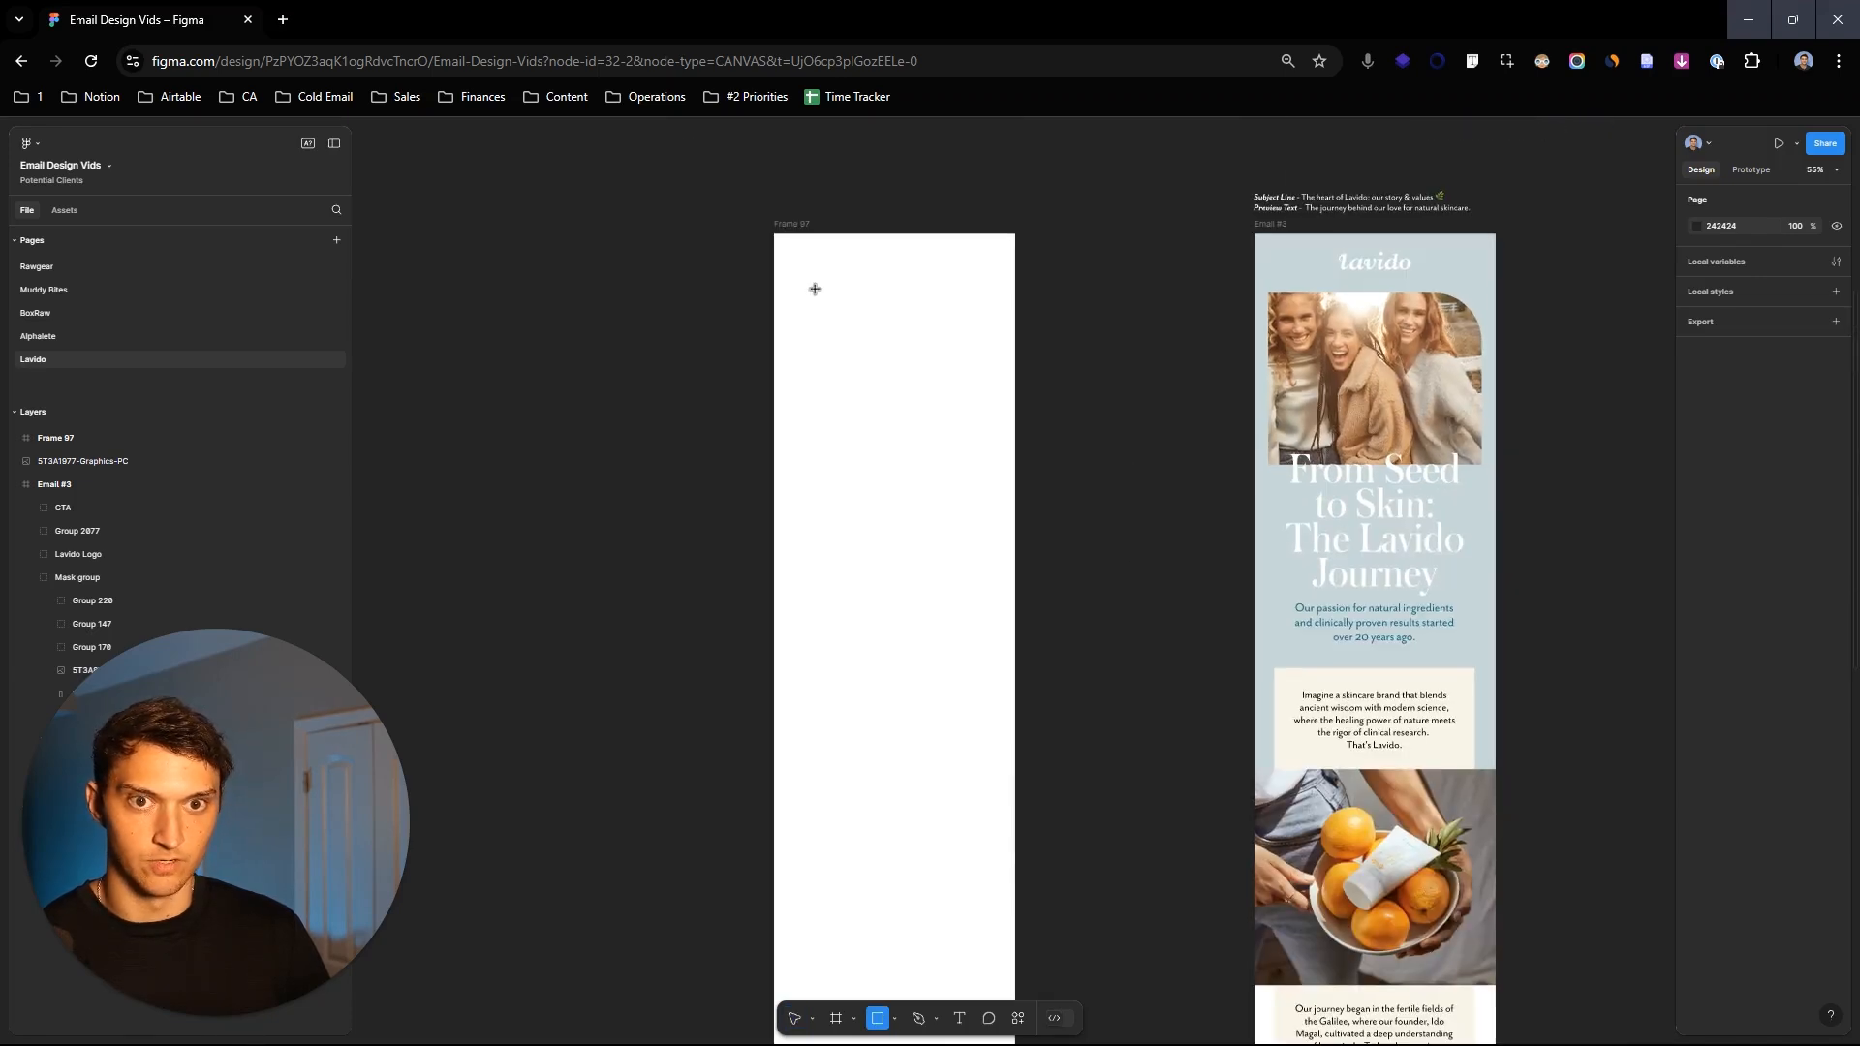
drag(774, 234, 1009, 777)
click(1121, 594)
ctrl+scroll(1044, 379, down, 2)
ctrl+scroll(1044, 379, up, 2)
ctrl+scroll(1043, 379, down, 1)
drag(1043, 379, 980, 409)
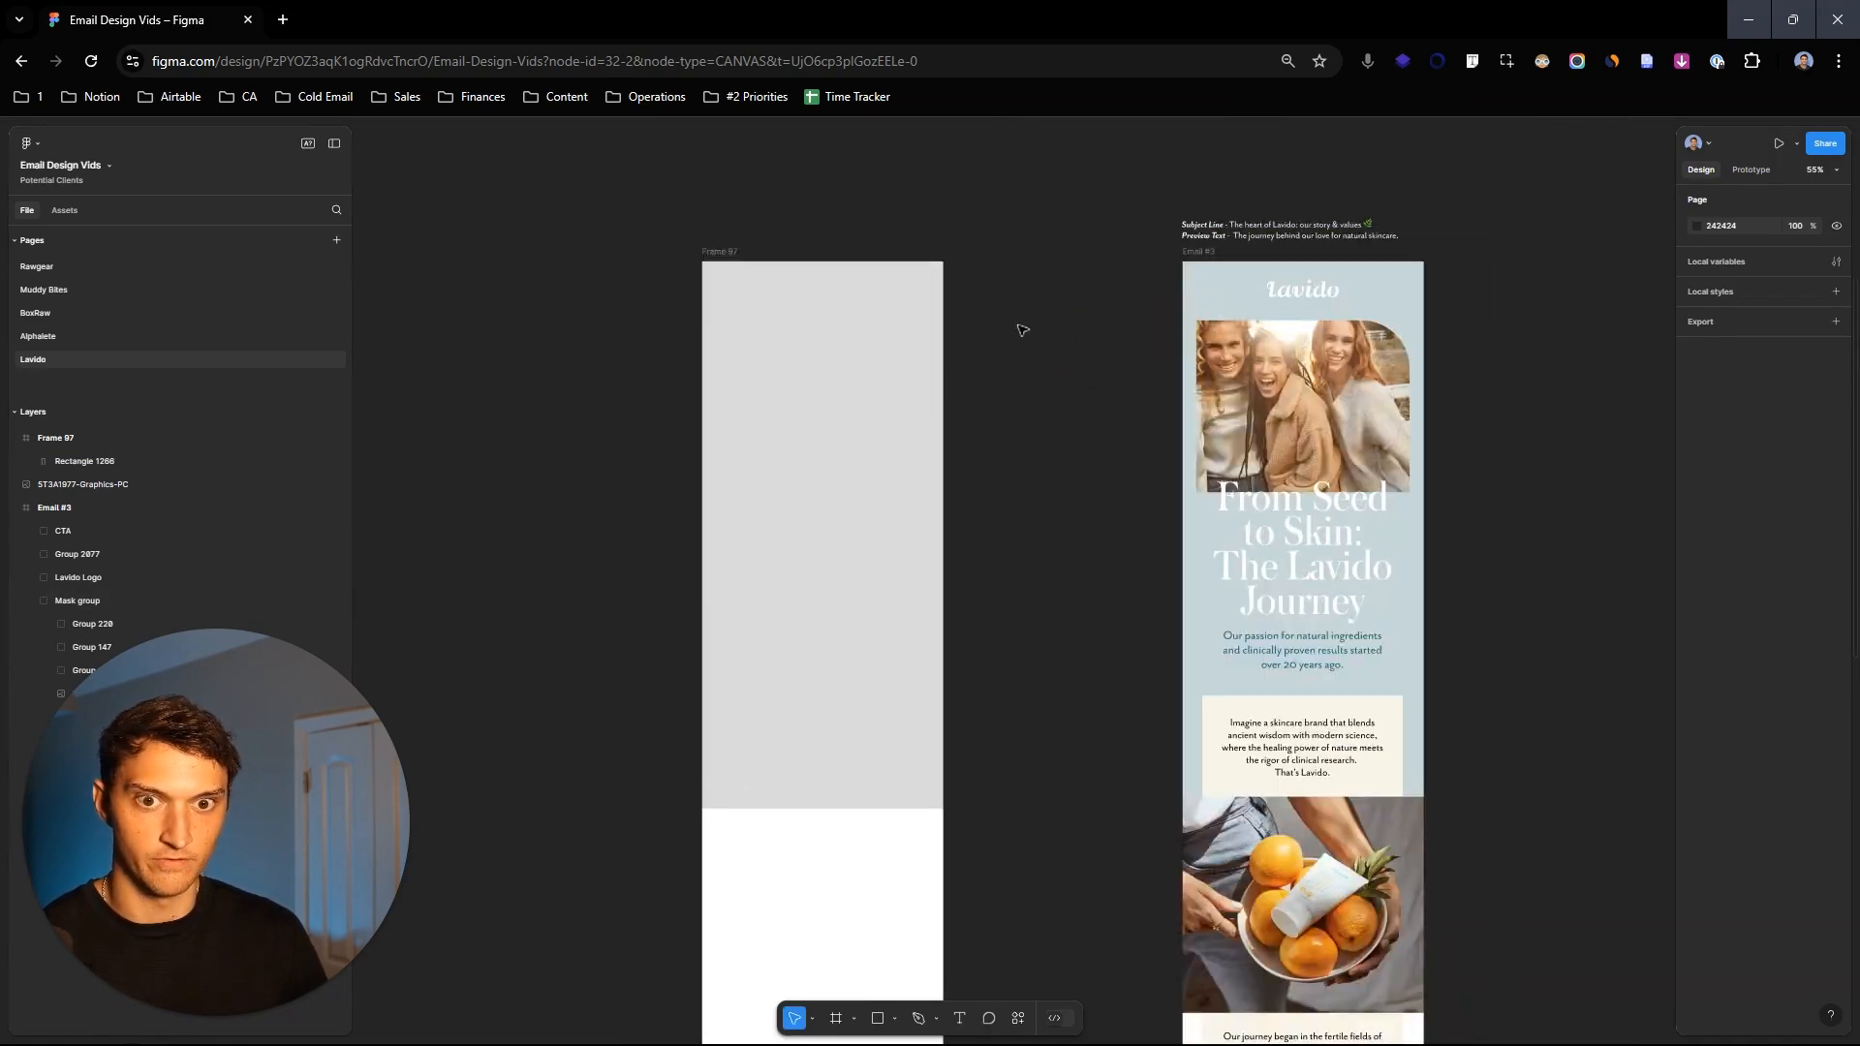
Step: Fill the hero background rectangle with the reference email's light blue-grey and move the frame closer to the reference
click(936, 320)
click(1033, 261)
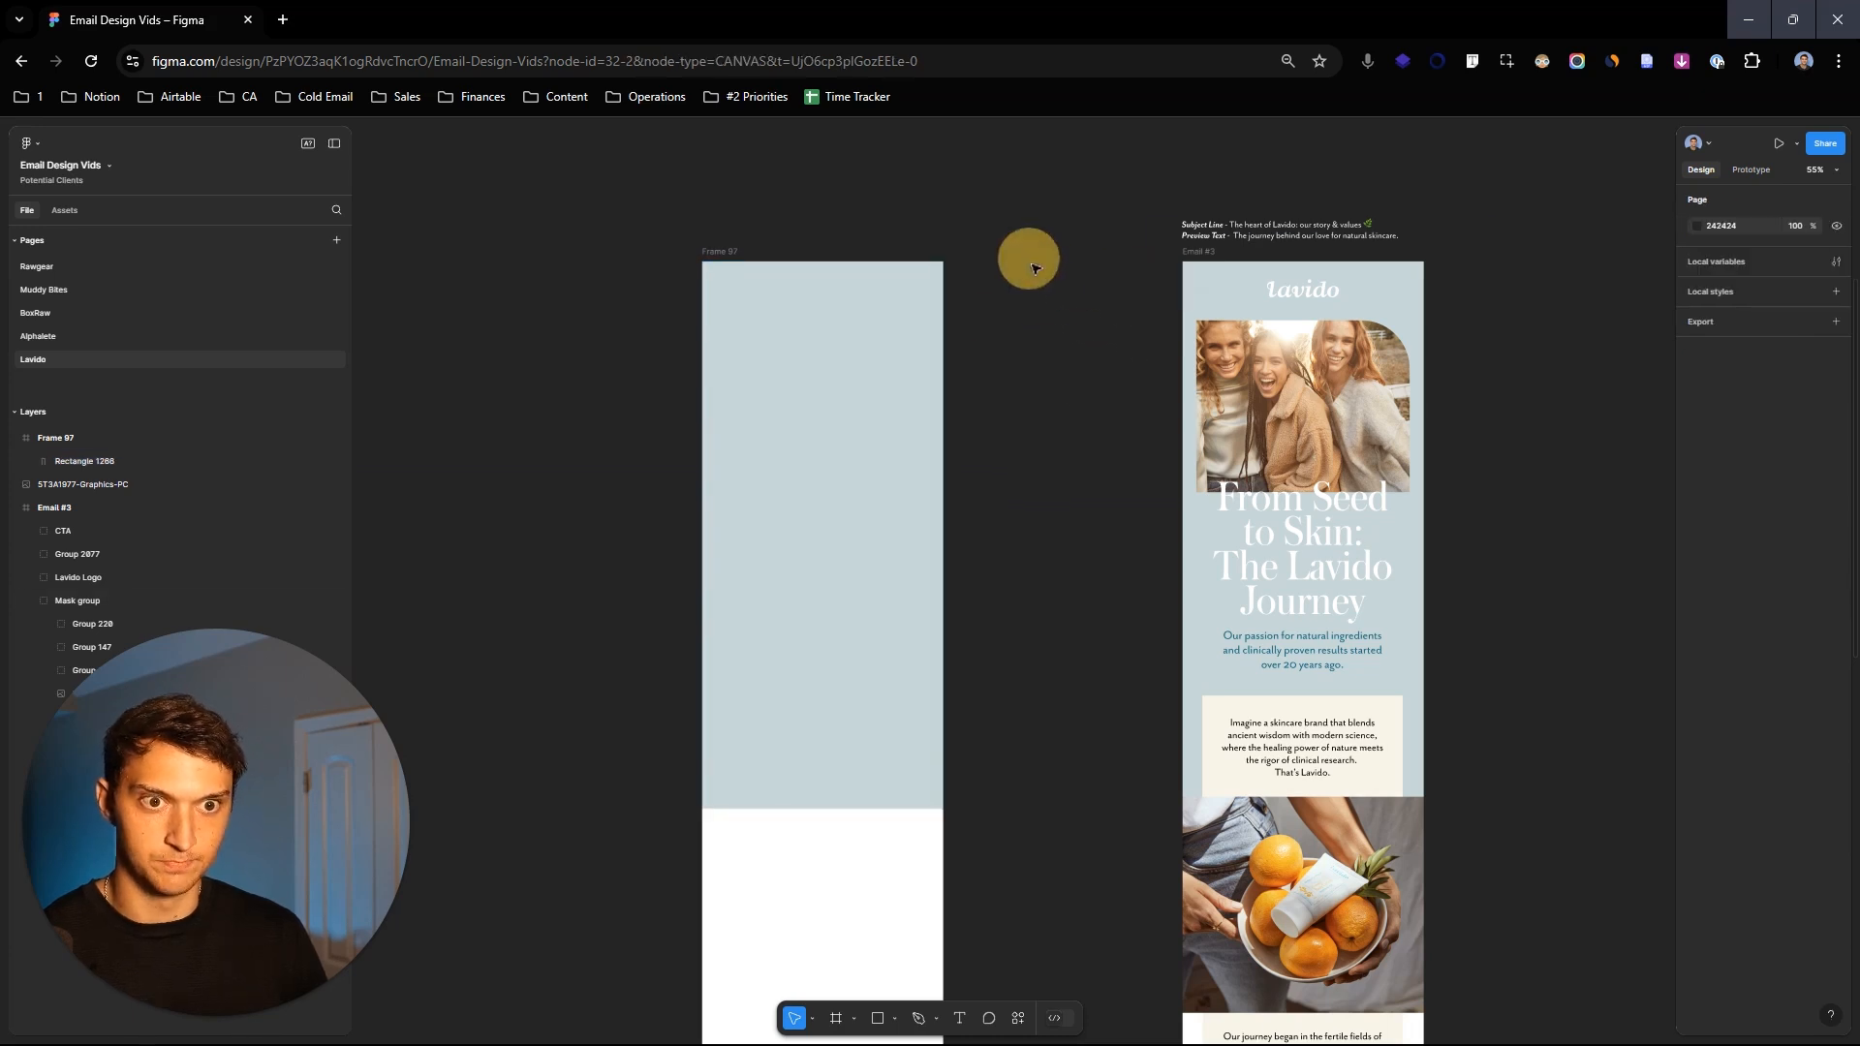
drag(1026, 519, 1031, 504)
drag(739, 245, 869, 239)
click(1125, 198)
scroll(1013, 217, up, 5)
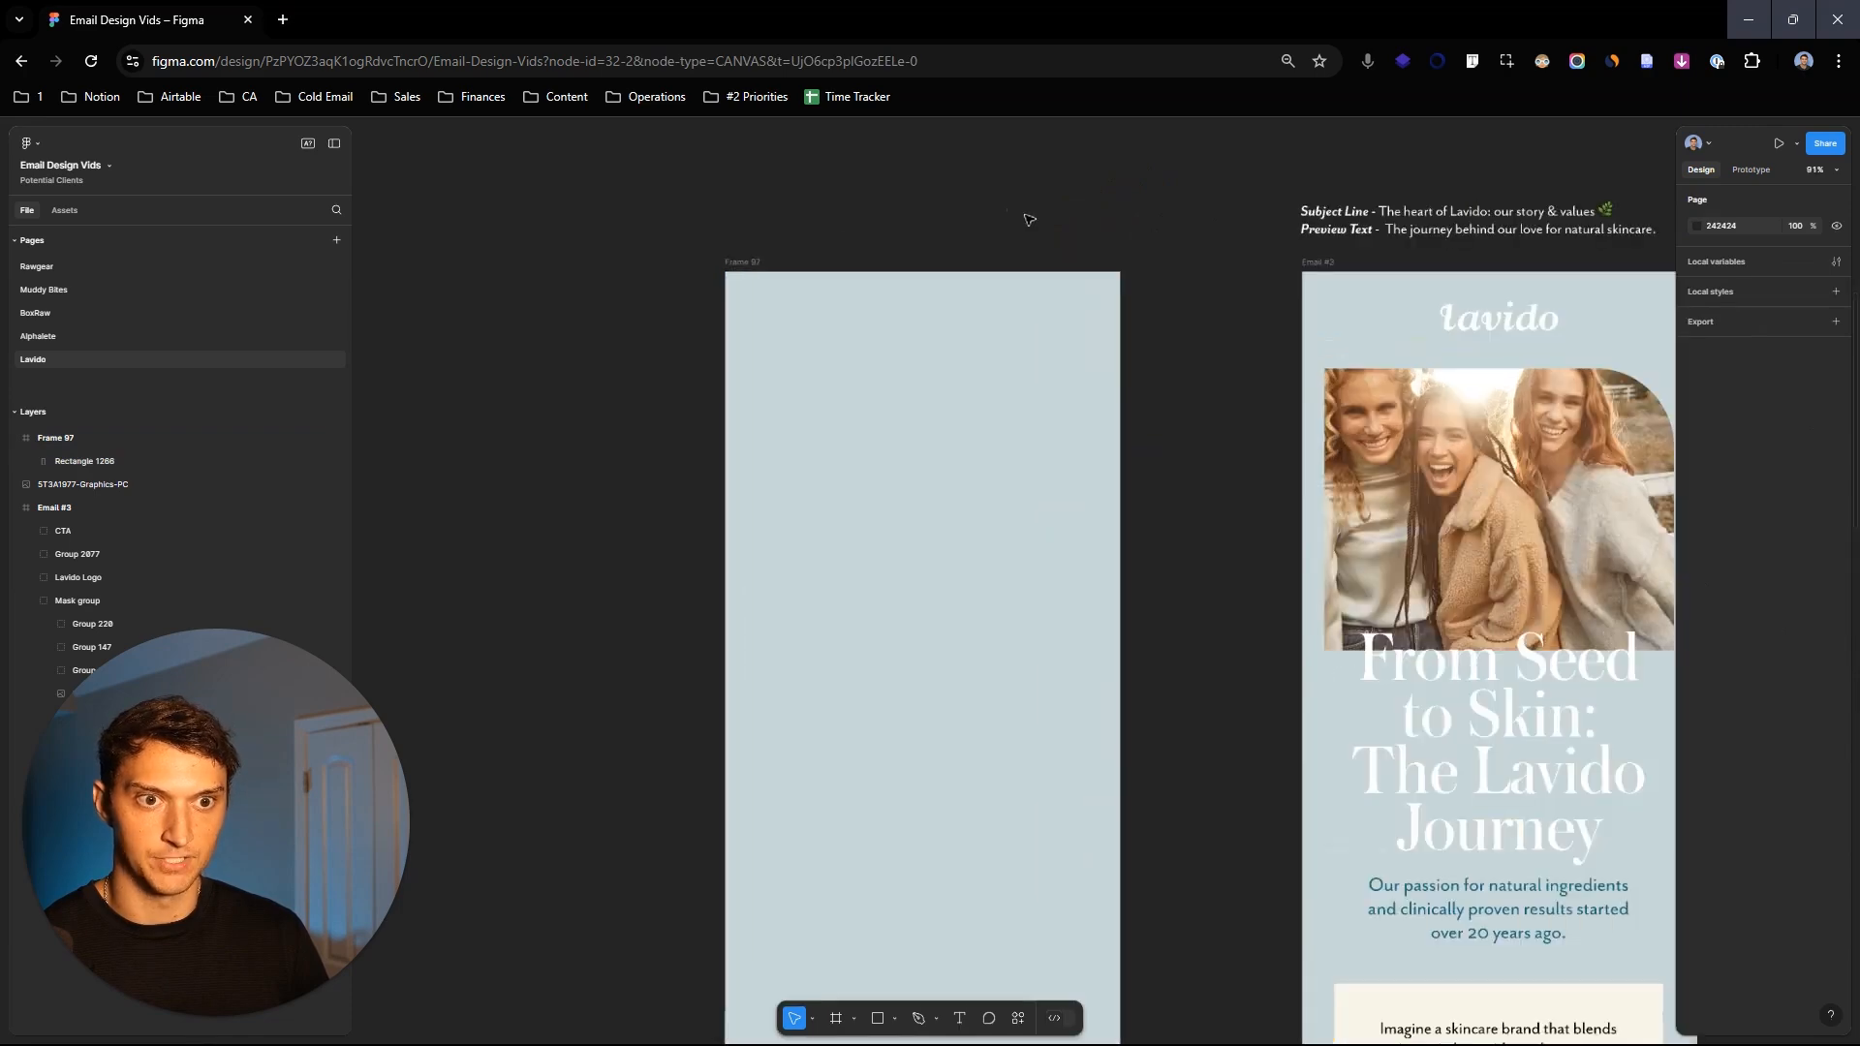
Step: Copy the Lavido logo from the reference email to the top centre of the new frame and widen the gap between the two designs
scroll(974, 194, down, 2)
click(1350, 308)
key(ctrl+d)
drag(1358, 305, 906, 305)
click(1019, 240)
drag(745, 258, 661, 260)
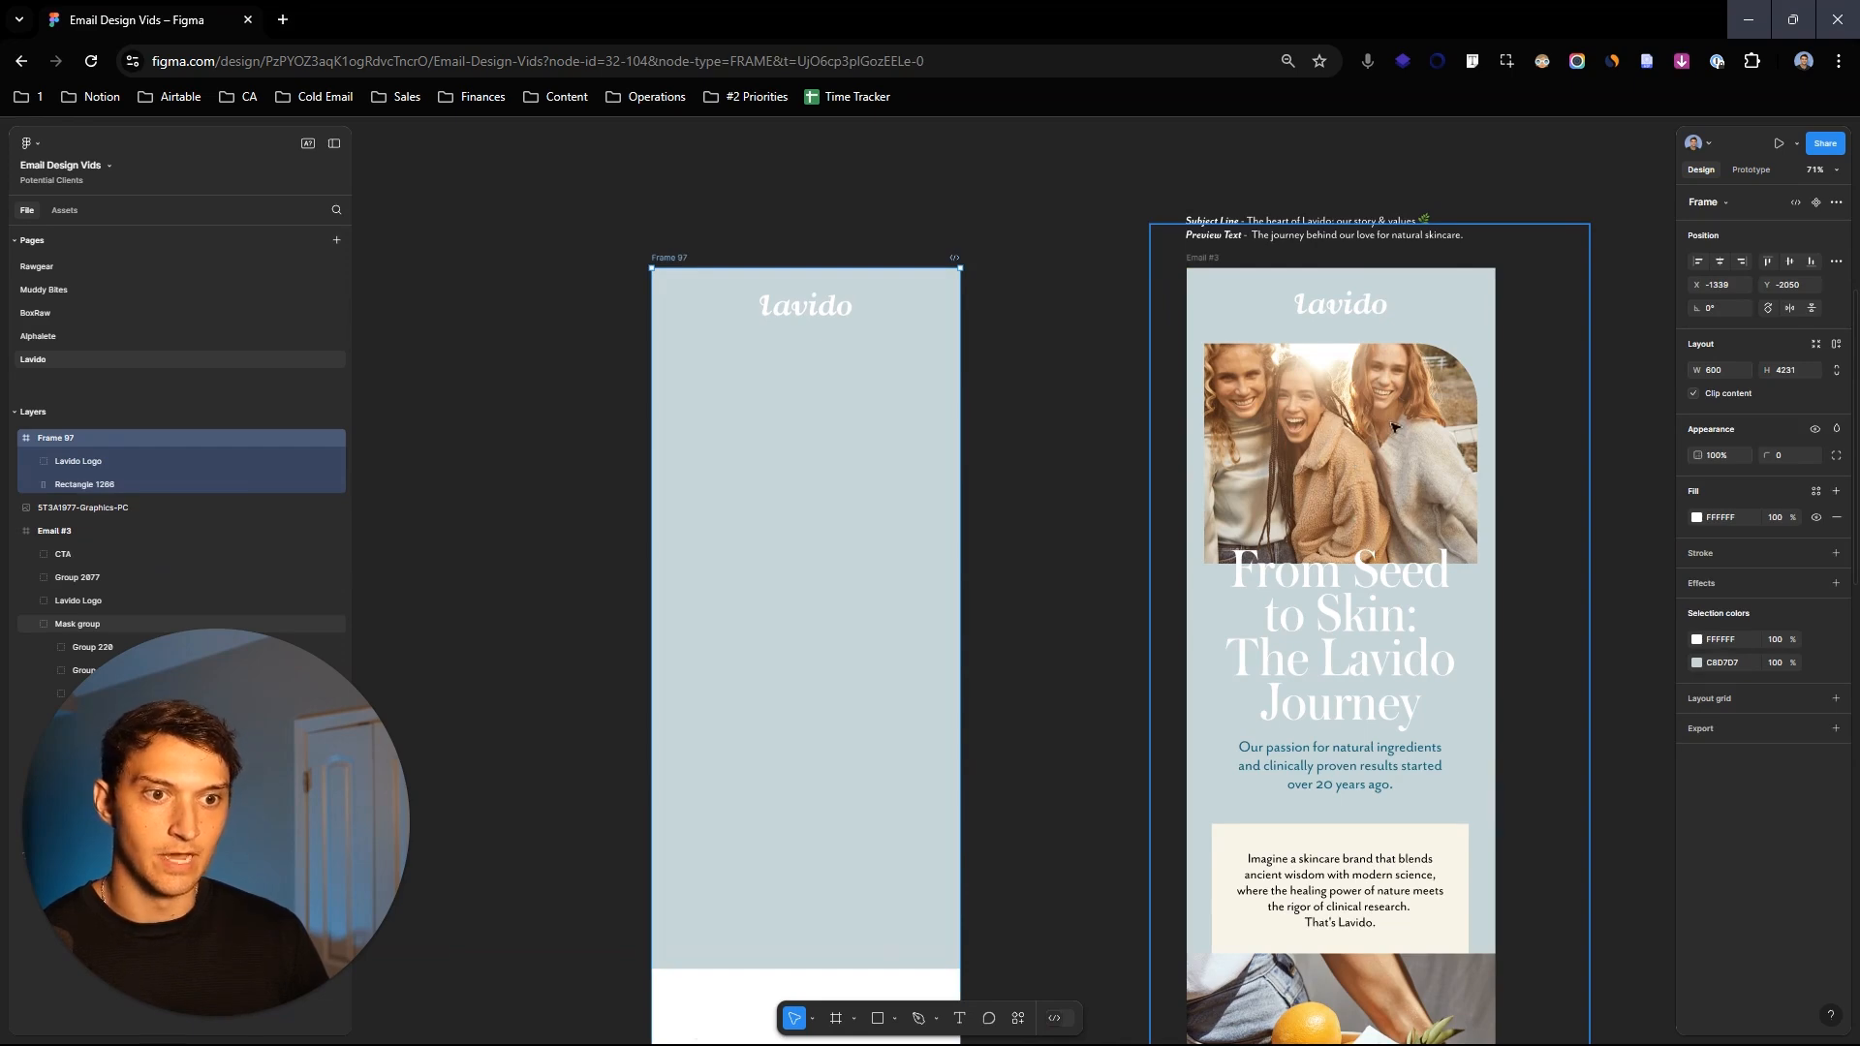
Step: Move the loose photo of the three women into the new frame, just below the logo
scroll(1402, 422, down, 5)
scroll(1356, 465, up, 3)
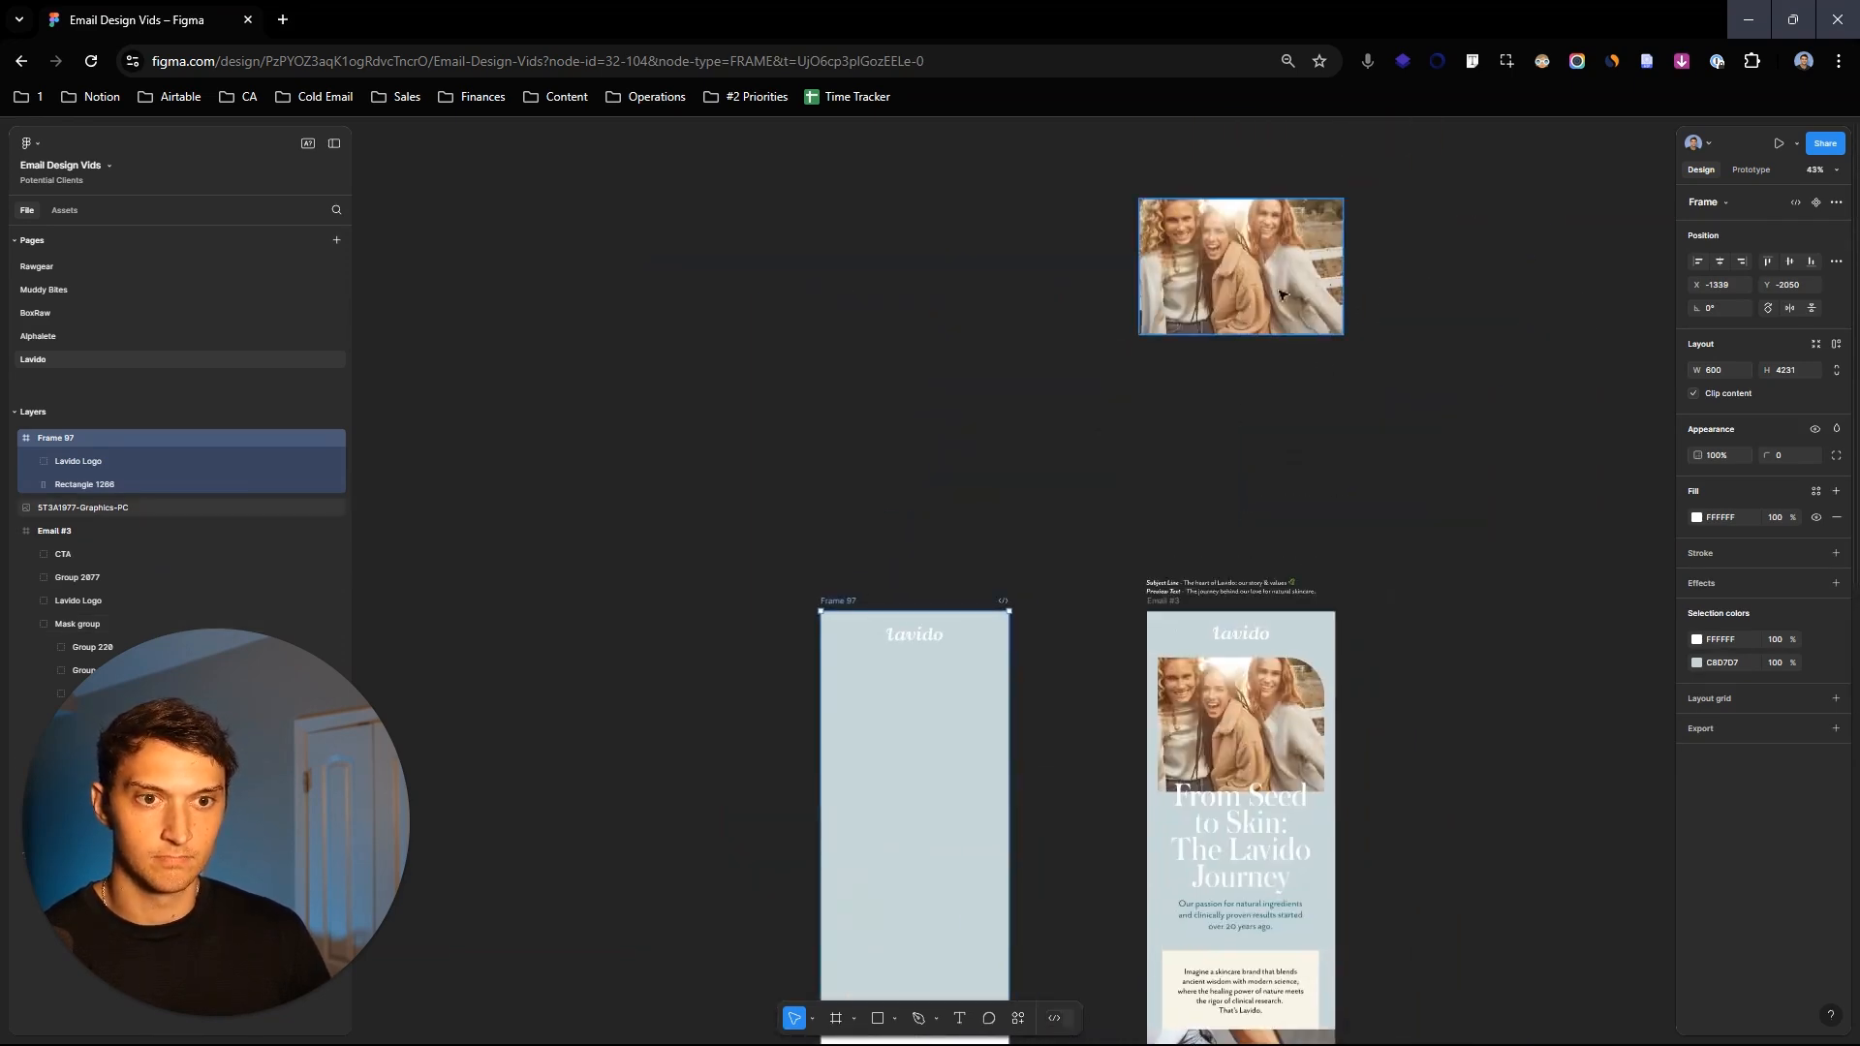
click(1275, 287)
drag(1275, 287, 686, 786)
drag(775, 802, 893, 660)
scroll(945, 705, up, 3)
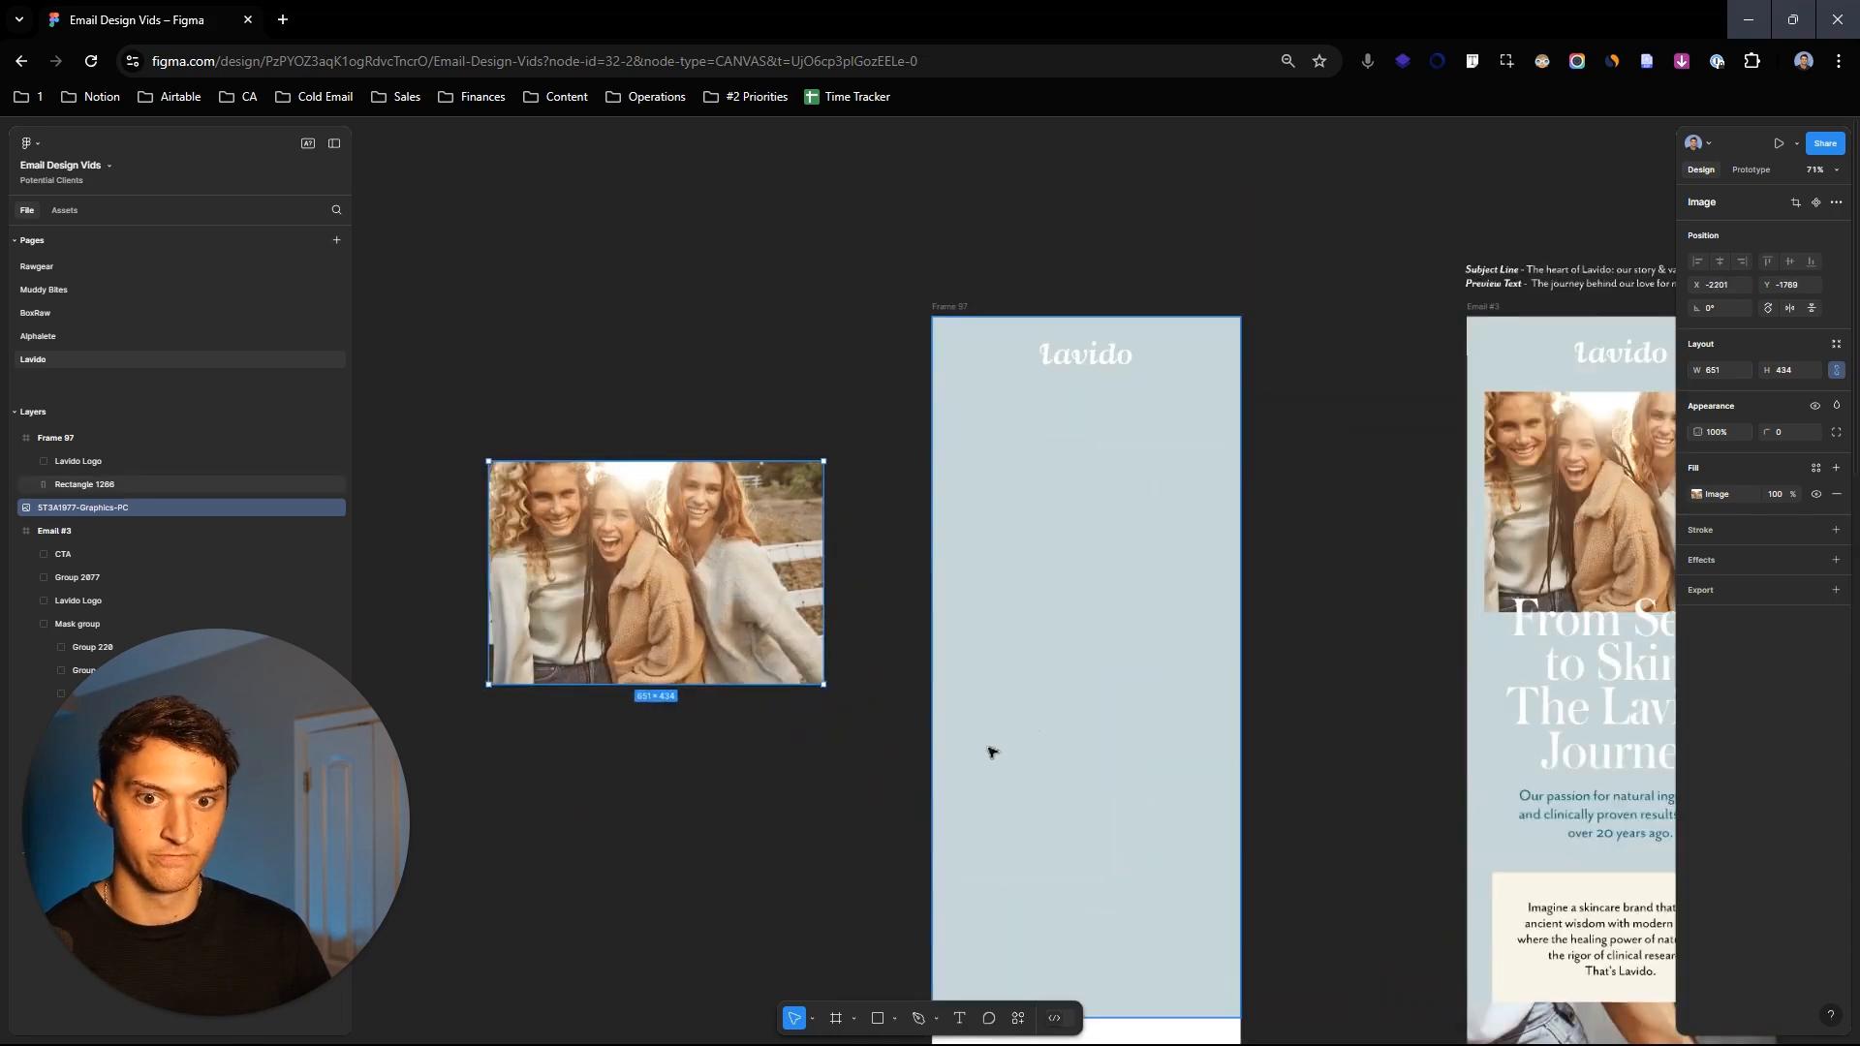
drag(992, 750, 1070, 691)
drag(868, 565, 1327, 504)
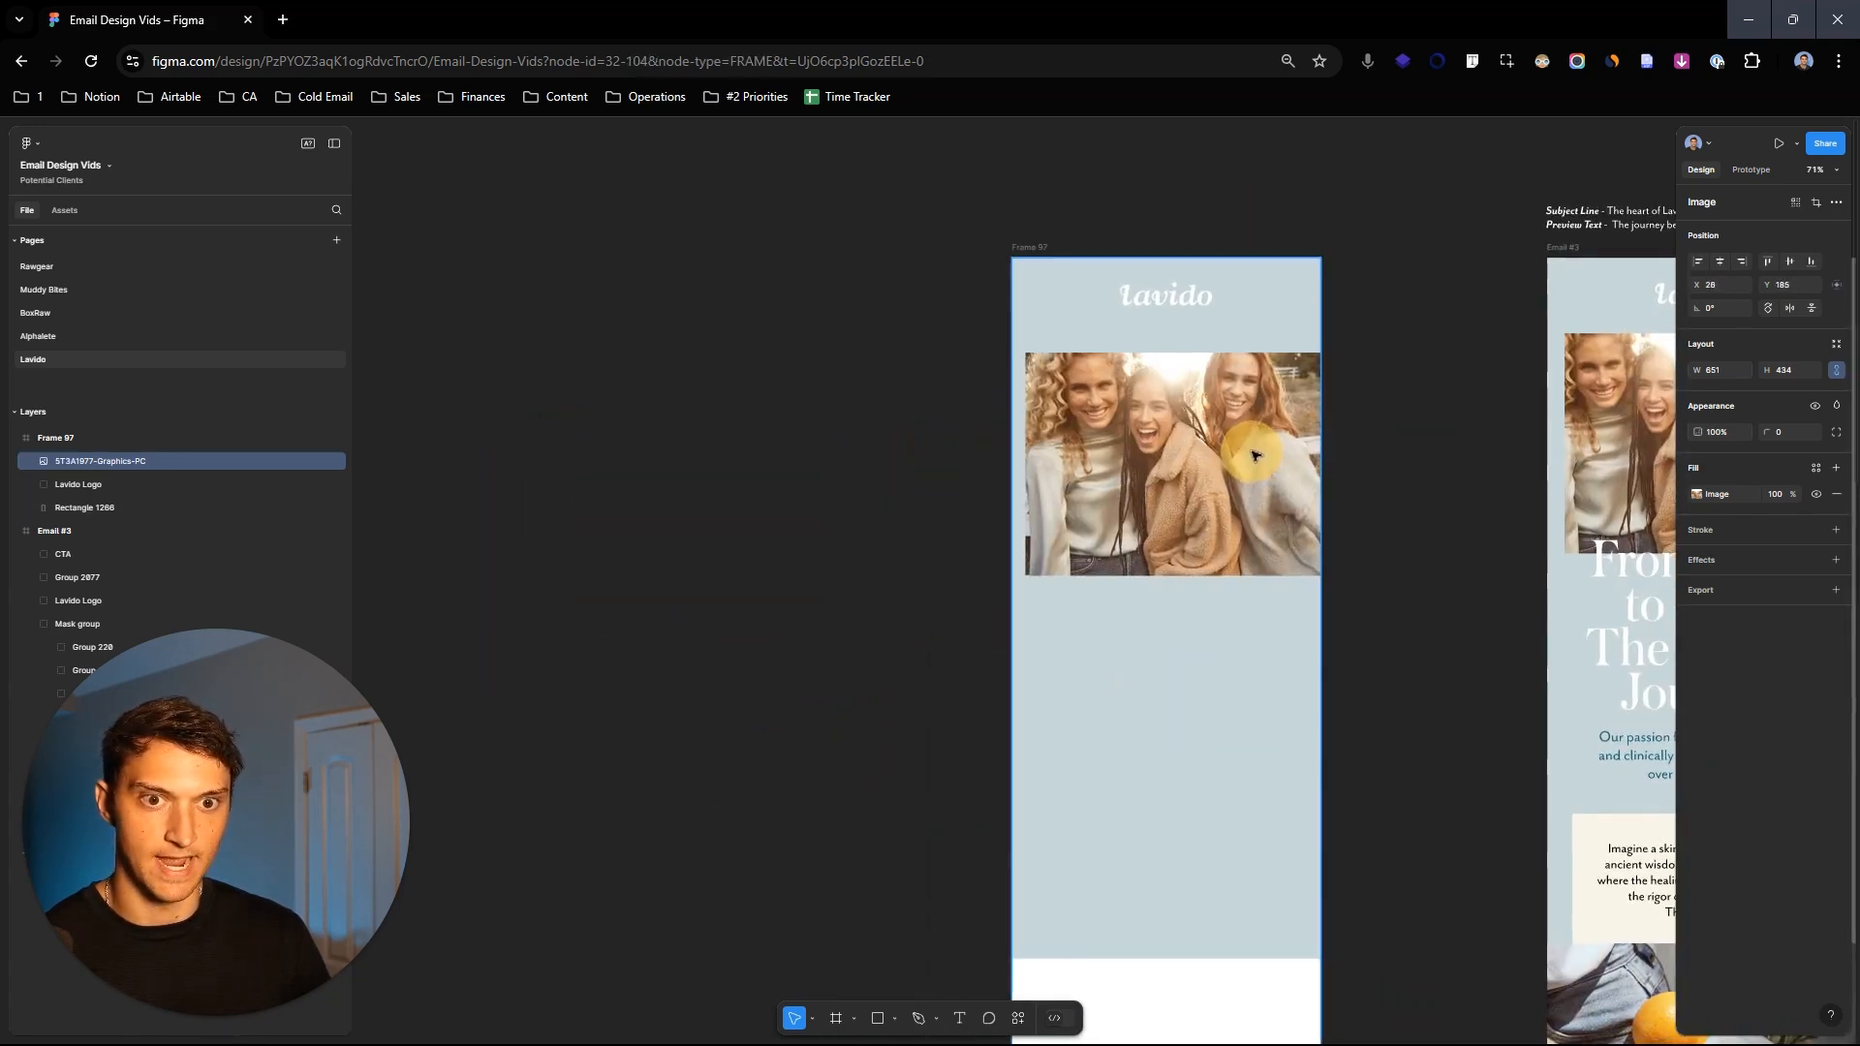
Step: Scale the photo down to about 538 by 358 px and centre it below the logo
scroll(1338, 484, right, 3)
drag(1183, 584, 1034, 526)
drag(1118, 397, 1224, 384)
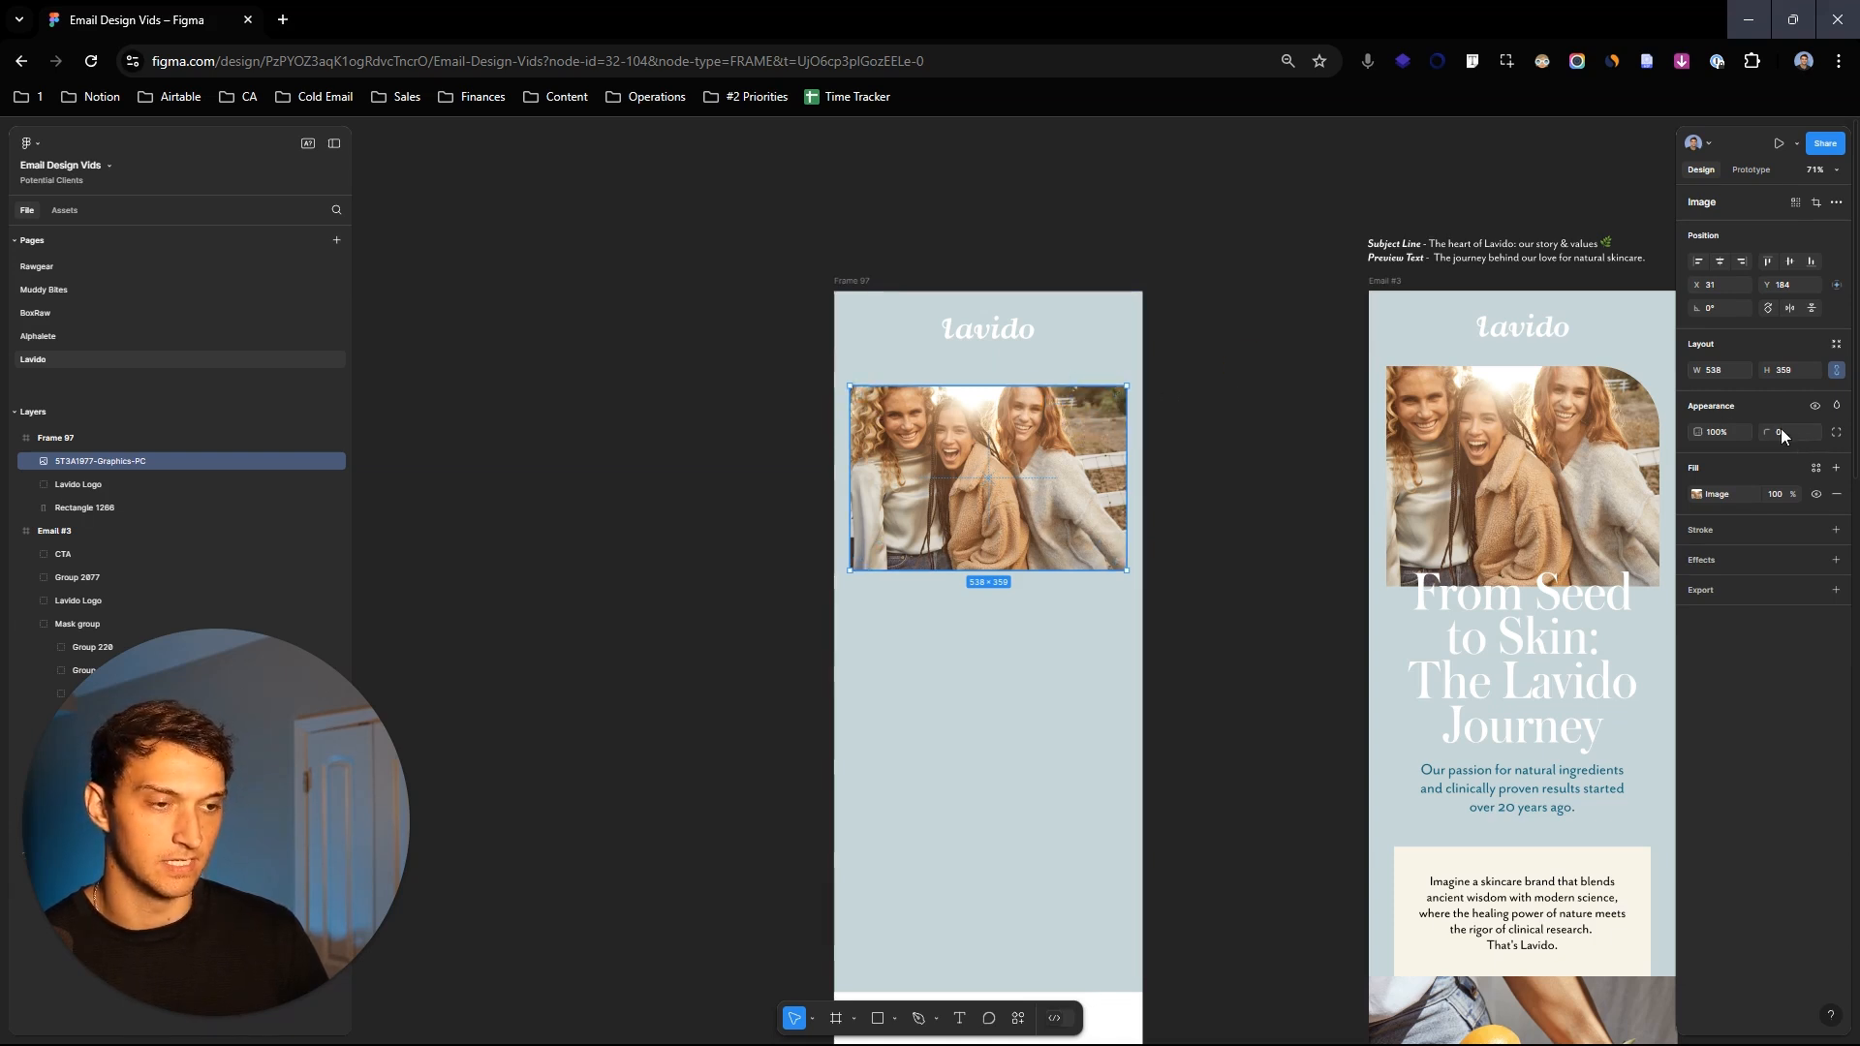
Step: Round only the photo's top-right corner with a radius of about 117
click(1836, 432)
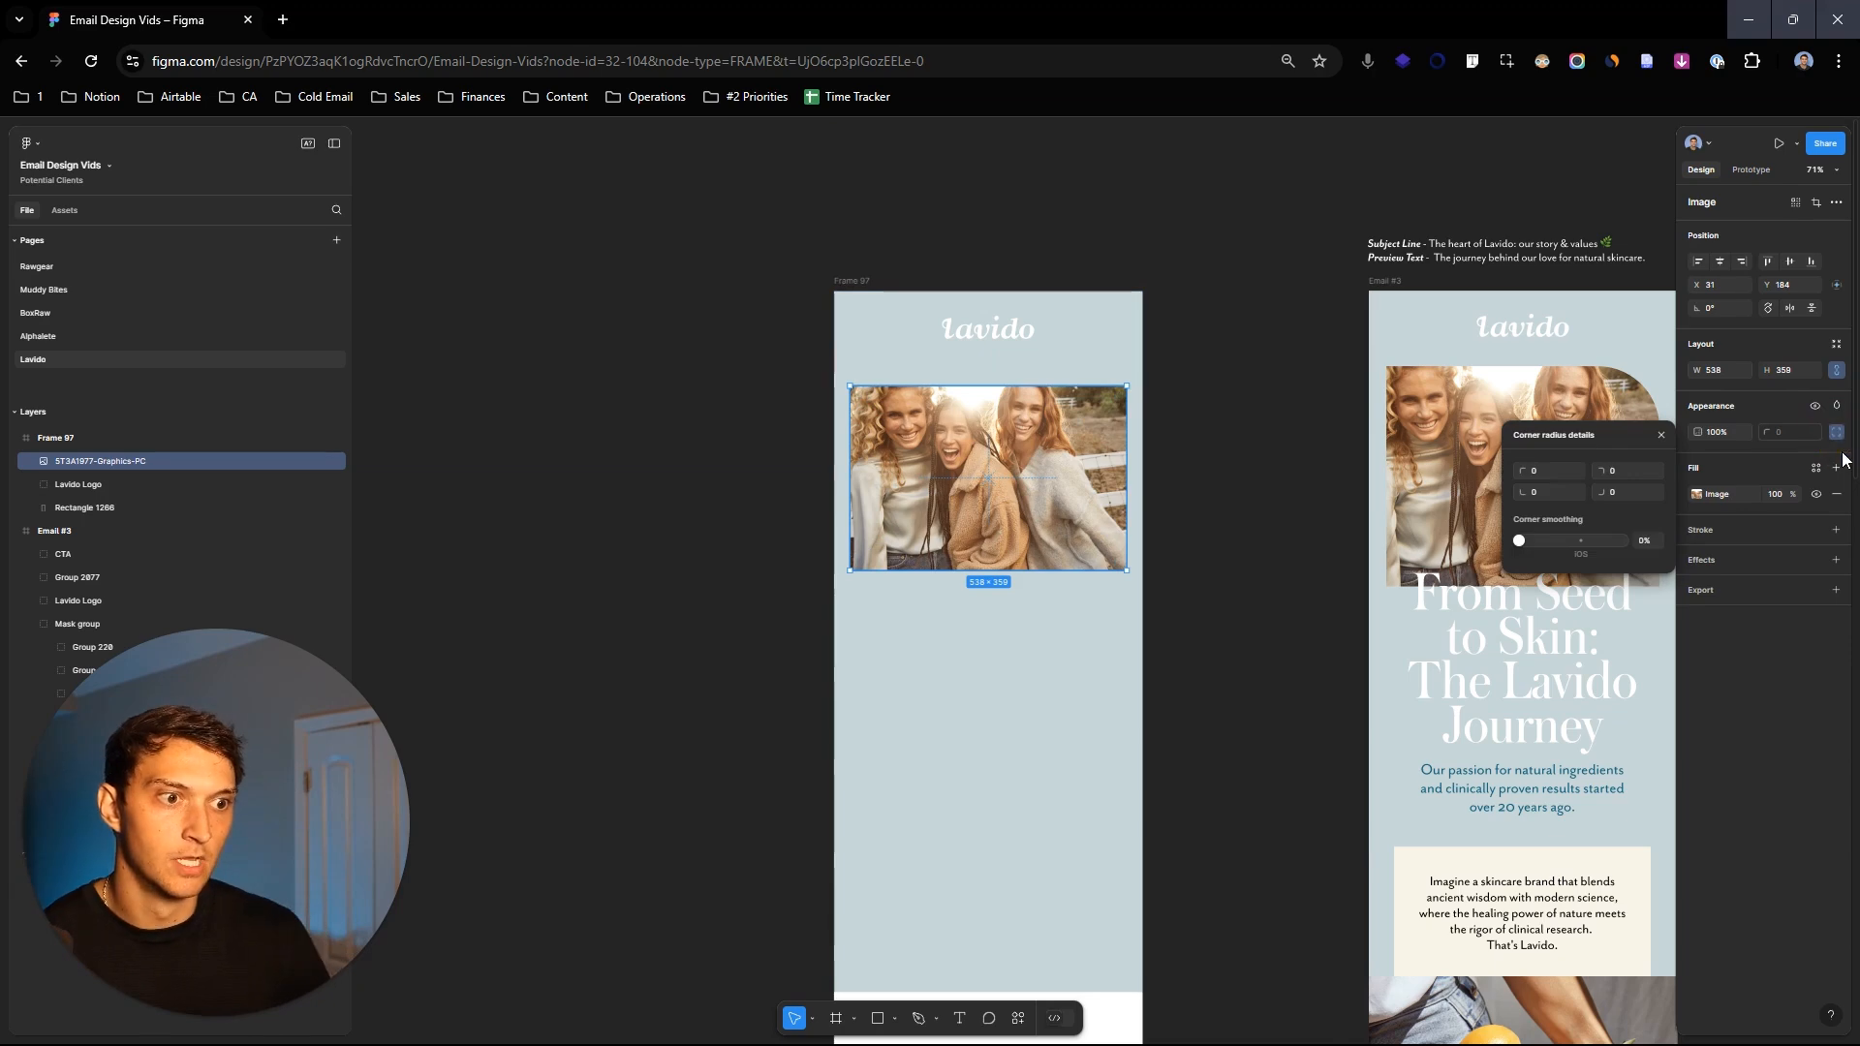
drag(1603, 470, 592, 368)
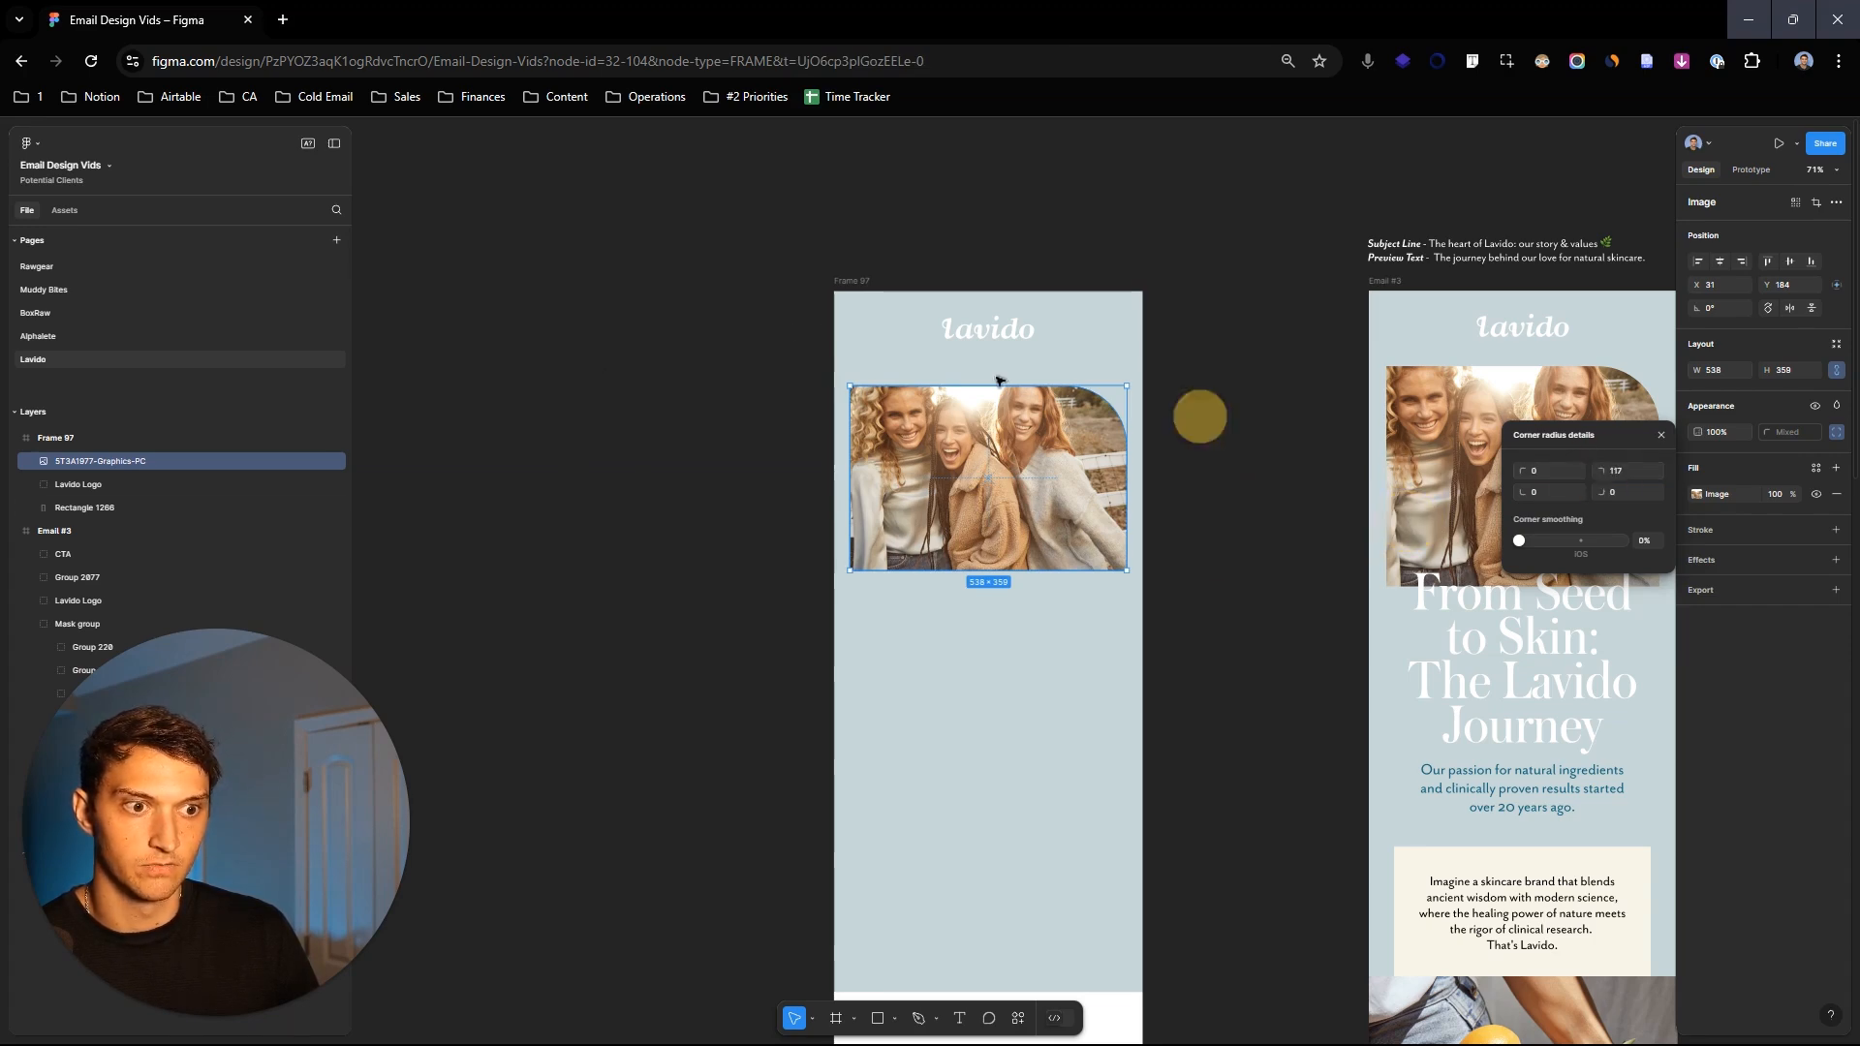
click(659, 293)
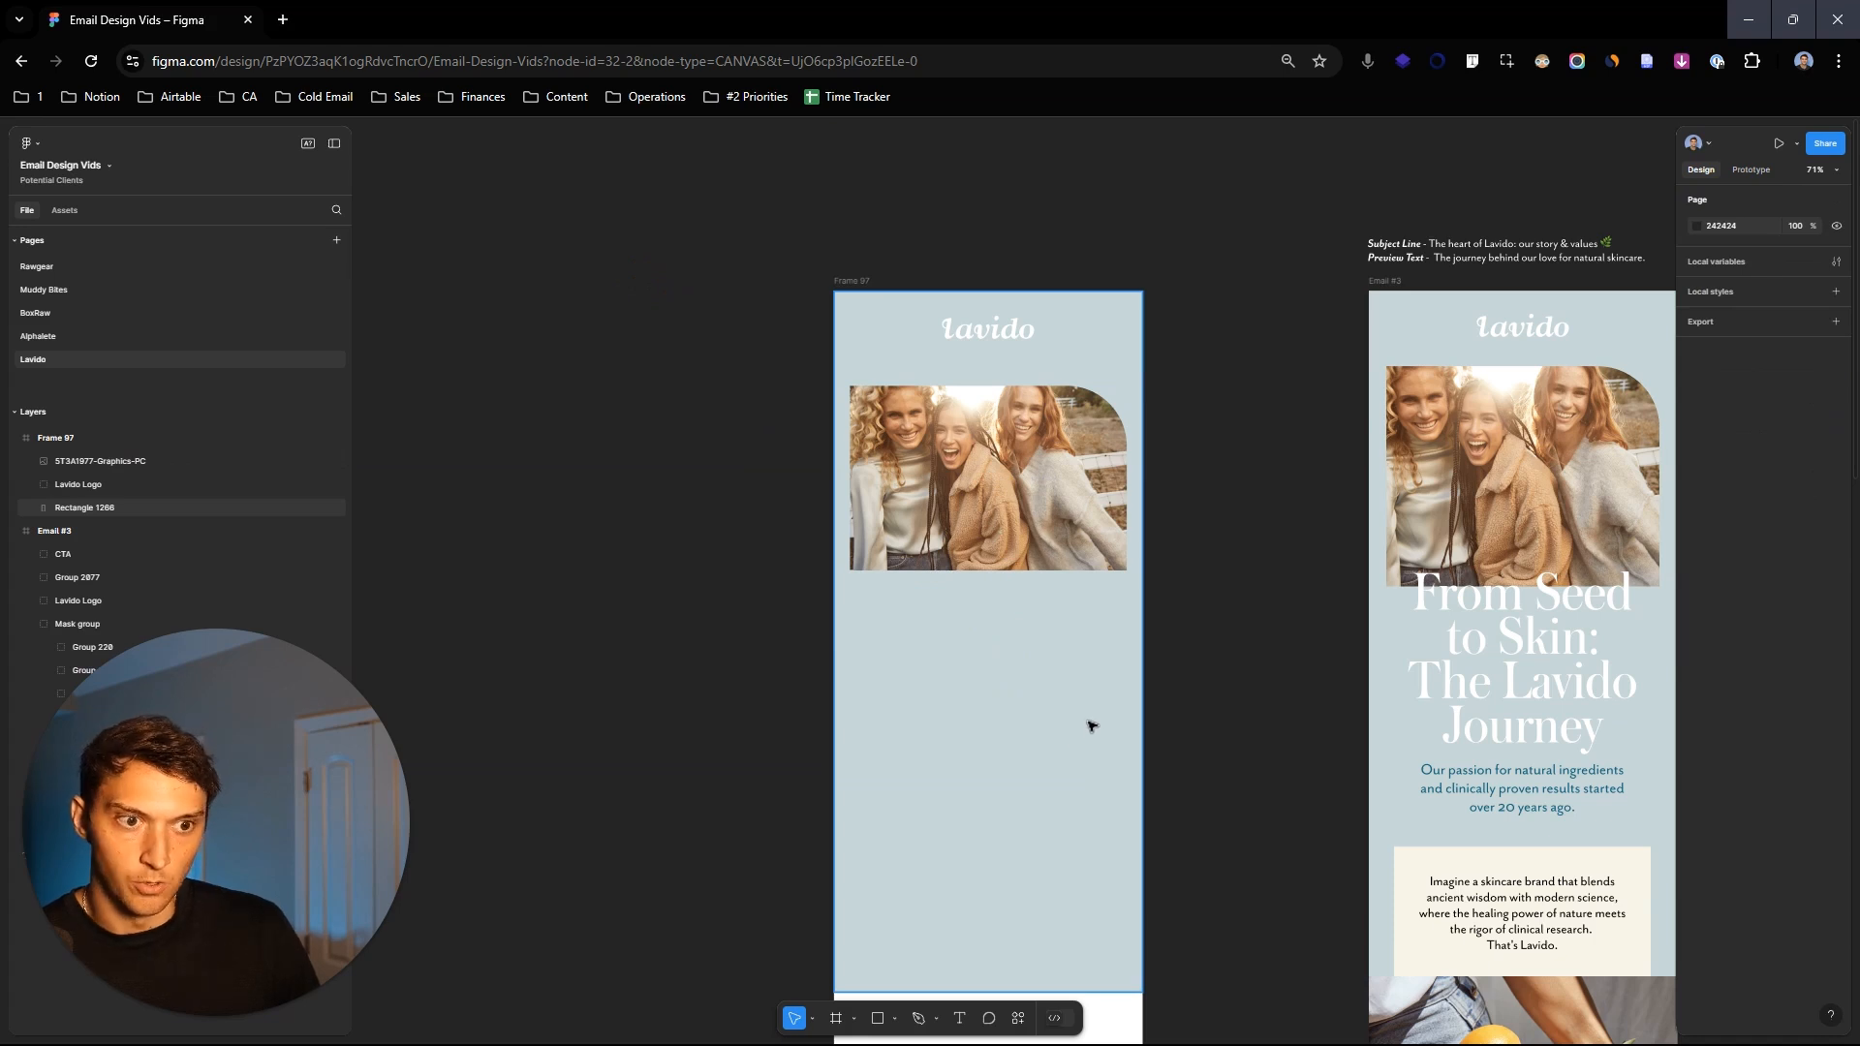
Step: Switch the photo's image fill to Crop and trim its right edge slightly inward
click(1085, 543)
click(1697, 494)
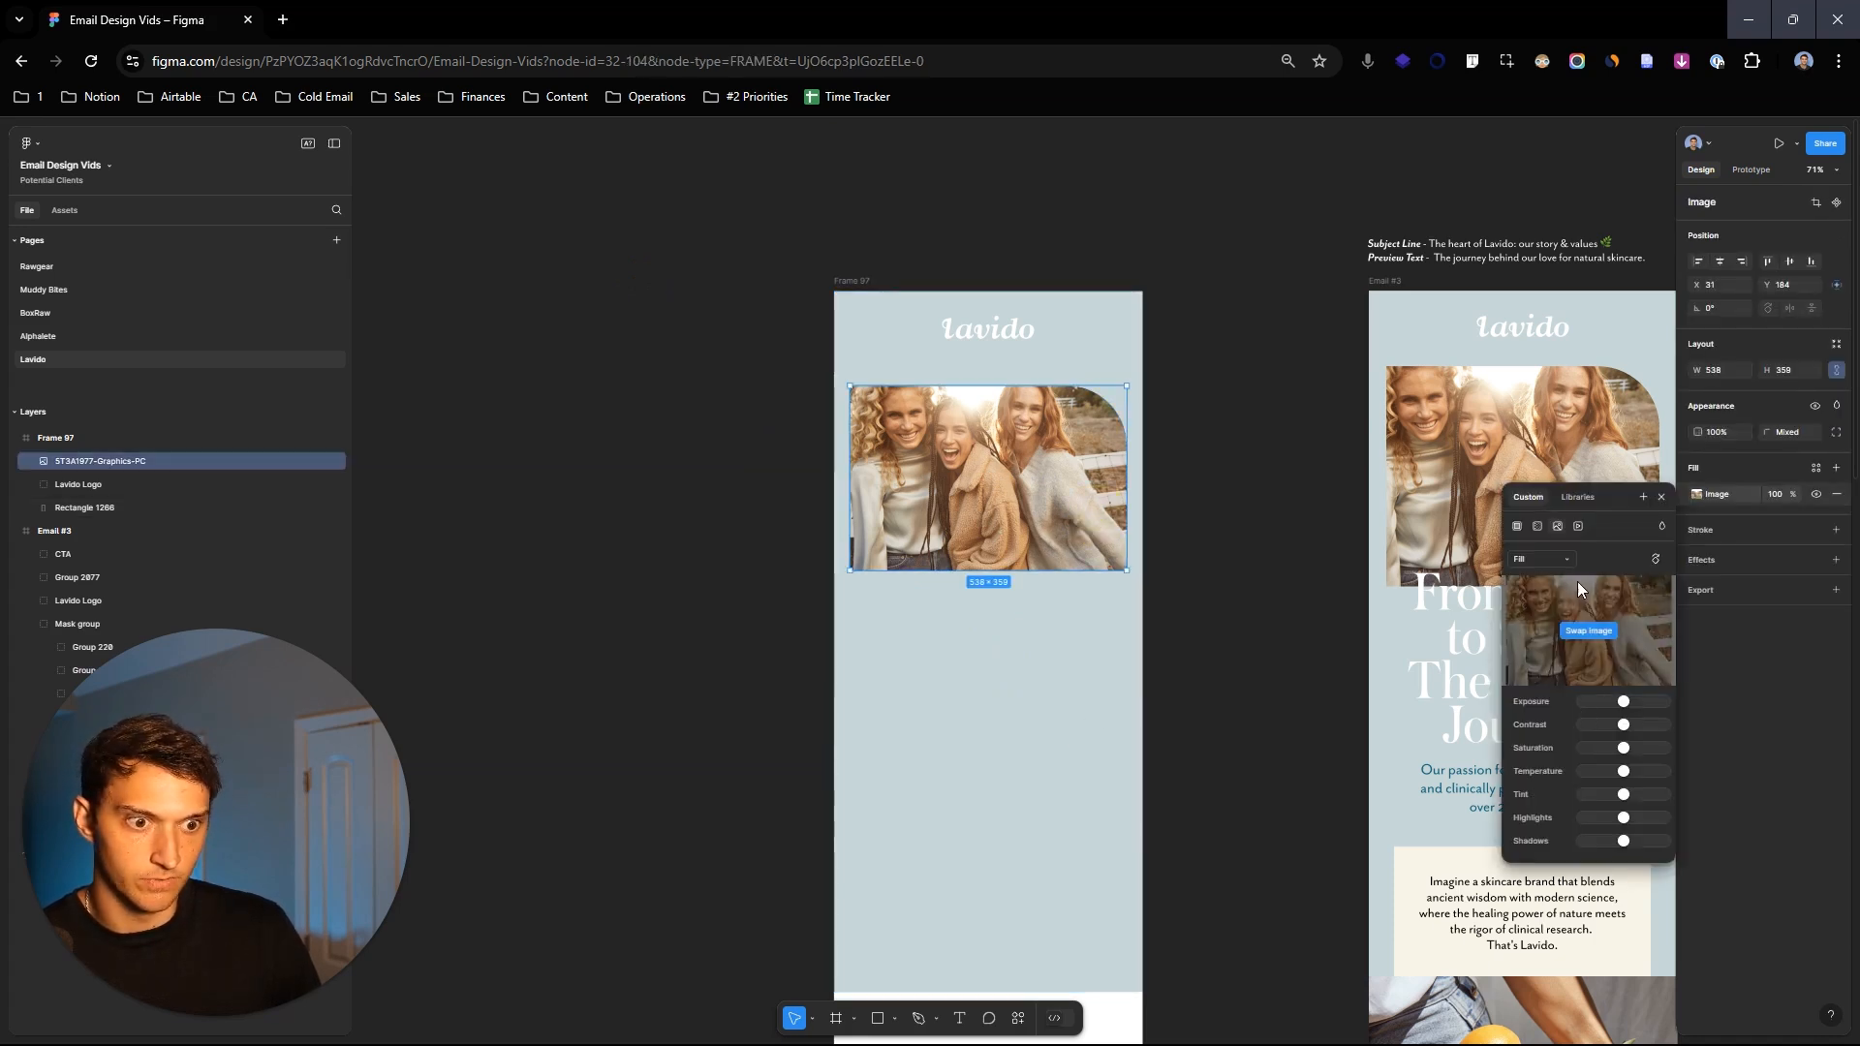
click(1540, 593)
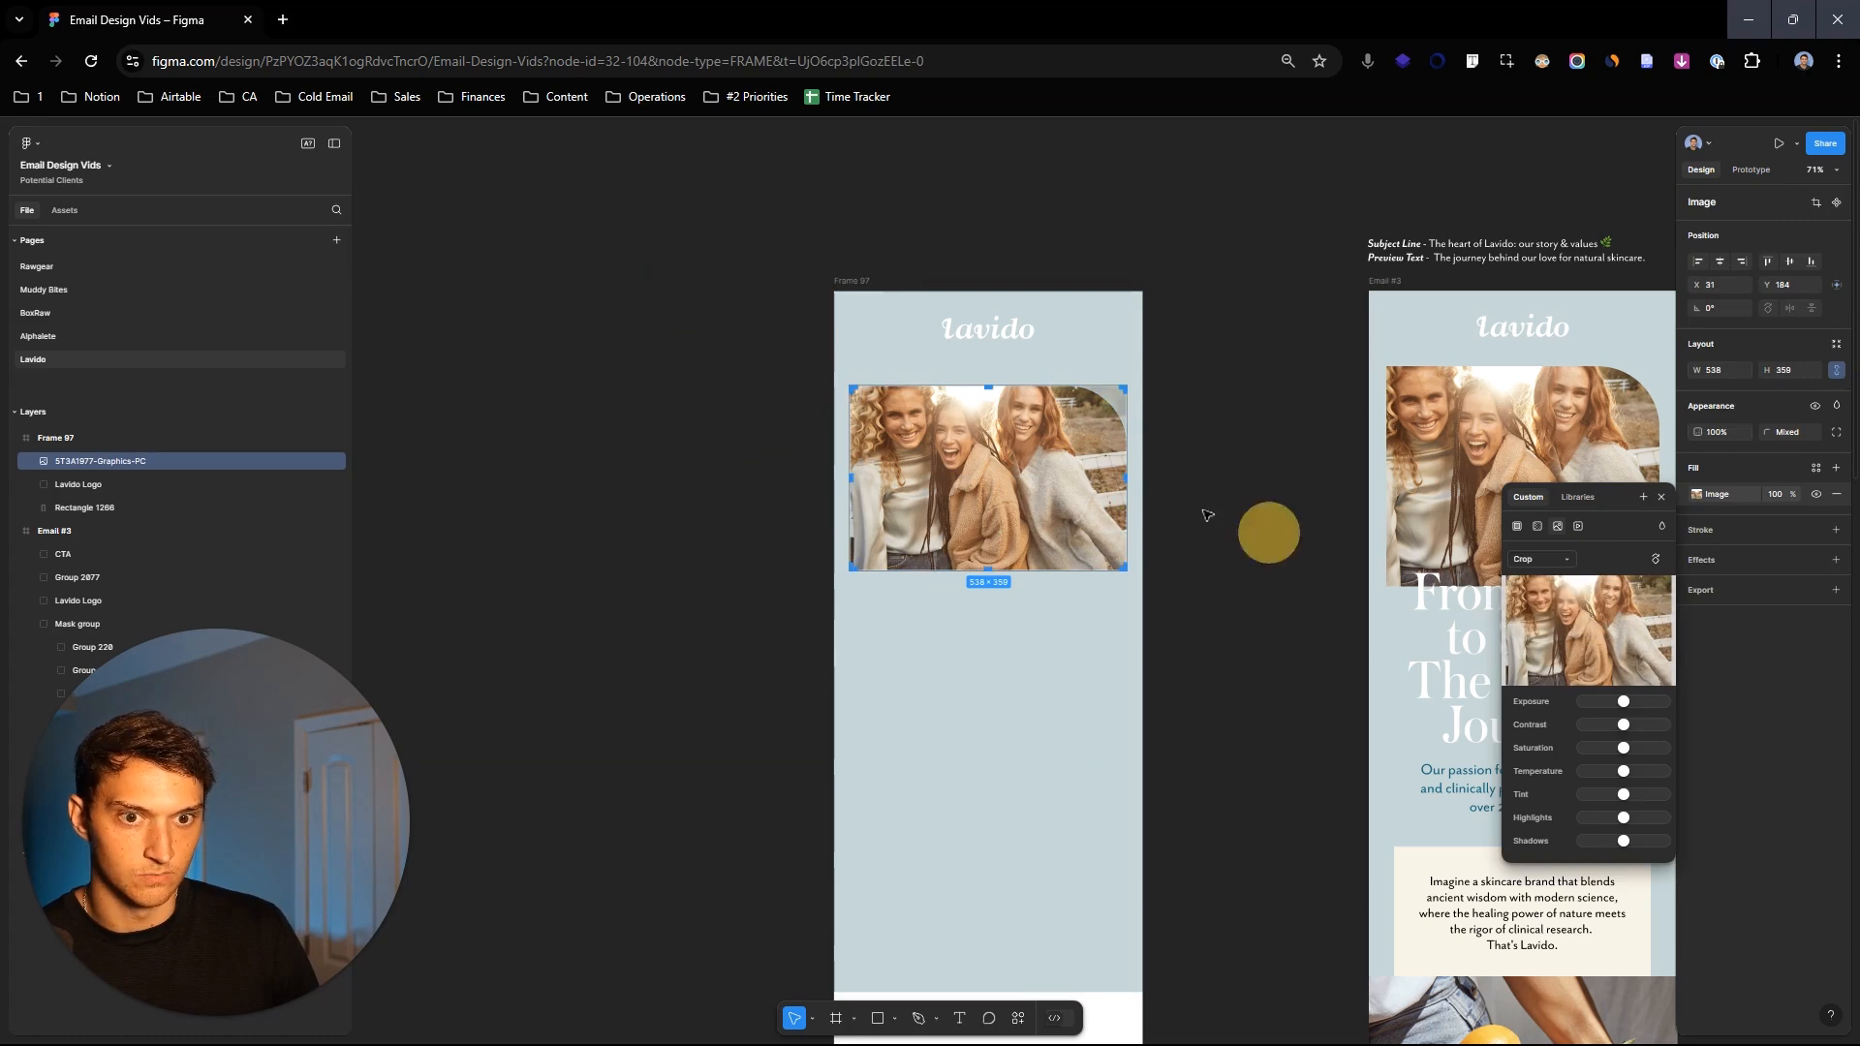
drag(1126, 475, 1104, 473)
click(695, 405)
Step: Enlarge the cropped photo to about 547 by 397 px and centre it in the frame
drag(998, 500, 998, 486)
mouse_move(1102, 558)
mouse_down()
mouse_move(1129, 570)
mouse_move(1112, 552)
mouse_up()
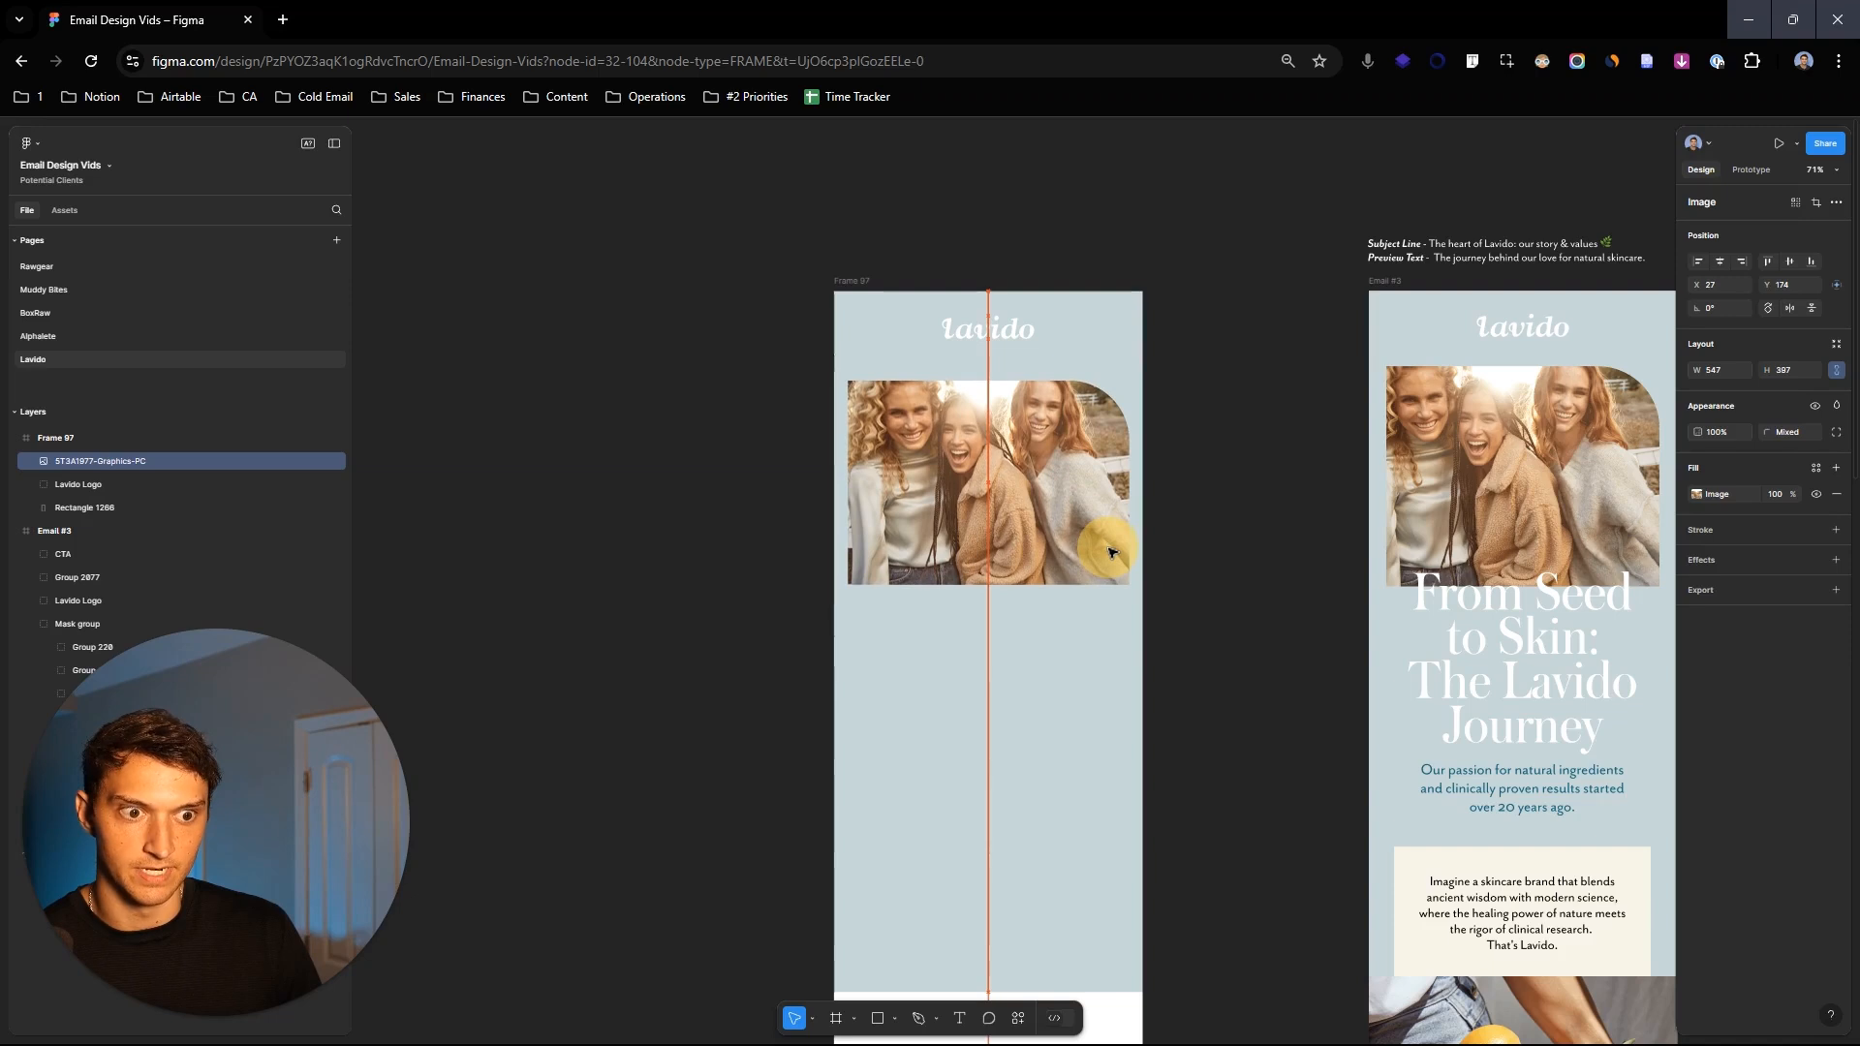
click(689, 454)
Step: Add a text box about 478 by 528 px overlapping the lower edge of the photo in the new frame
scroll(992, 585, down, 3)
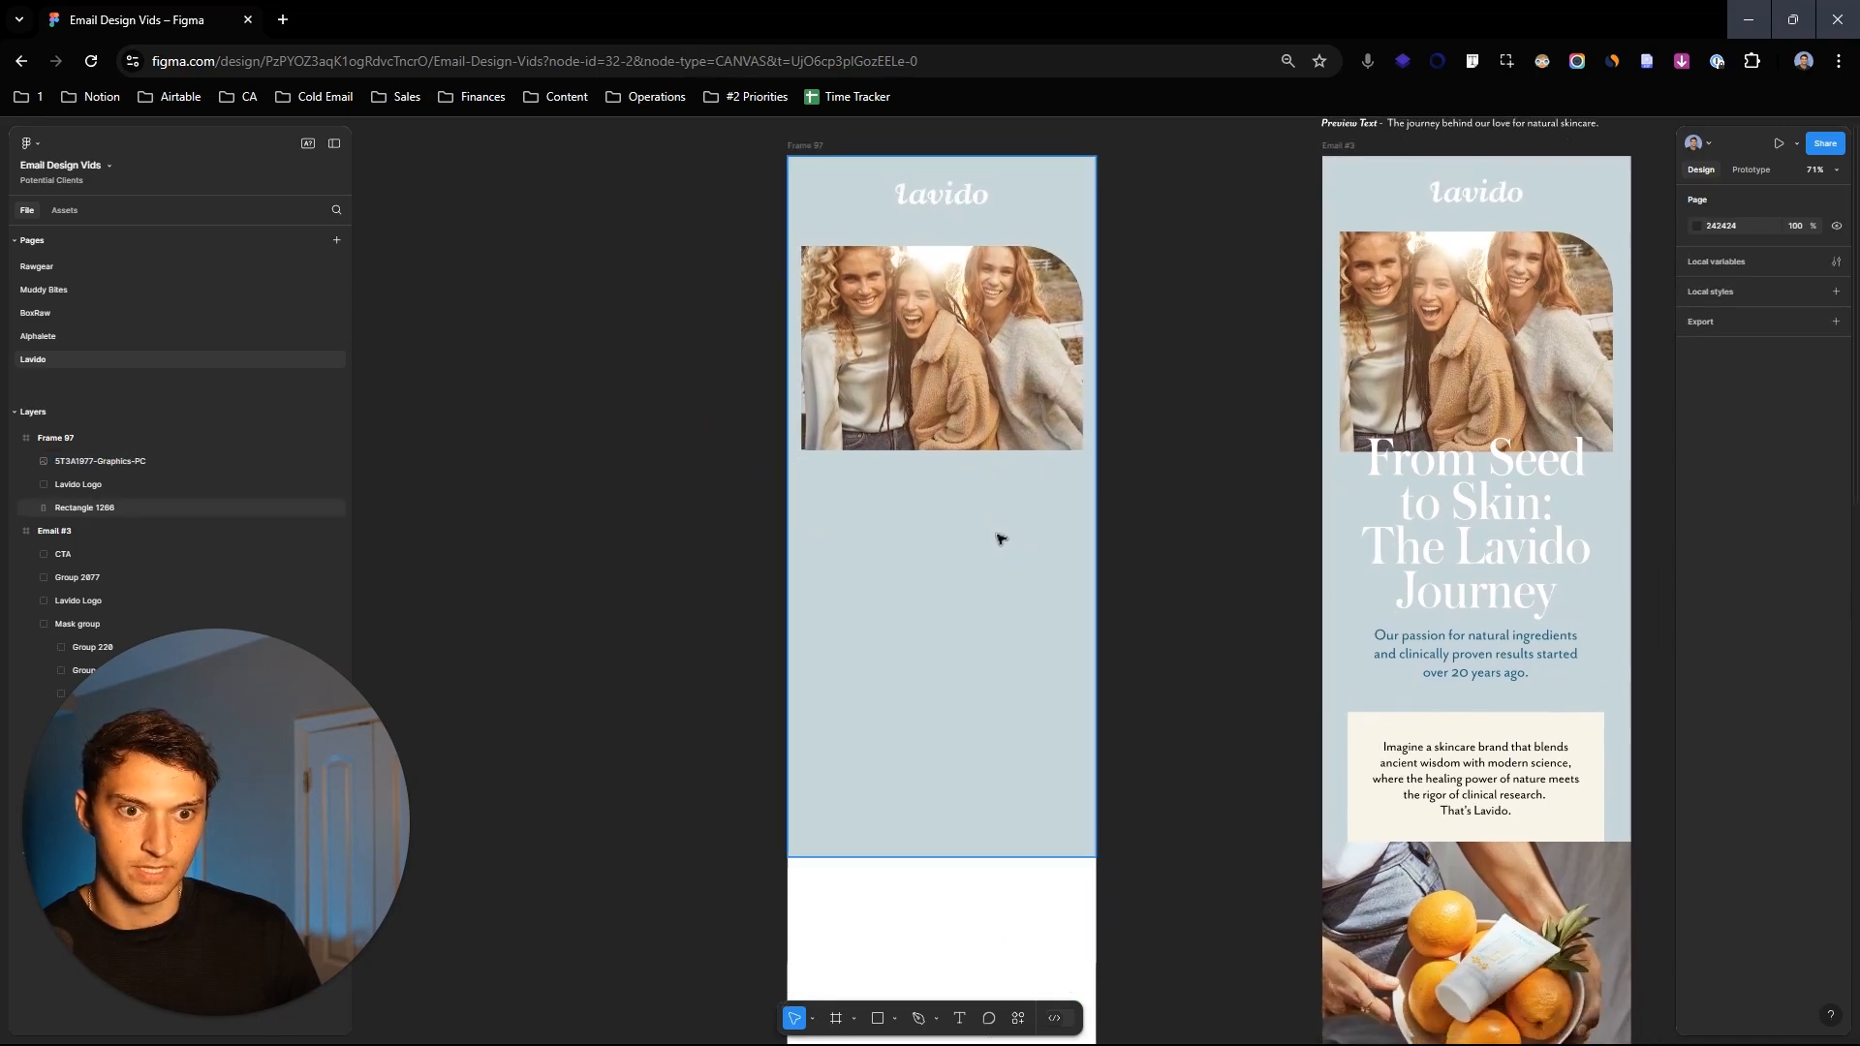
click(1525, 512)
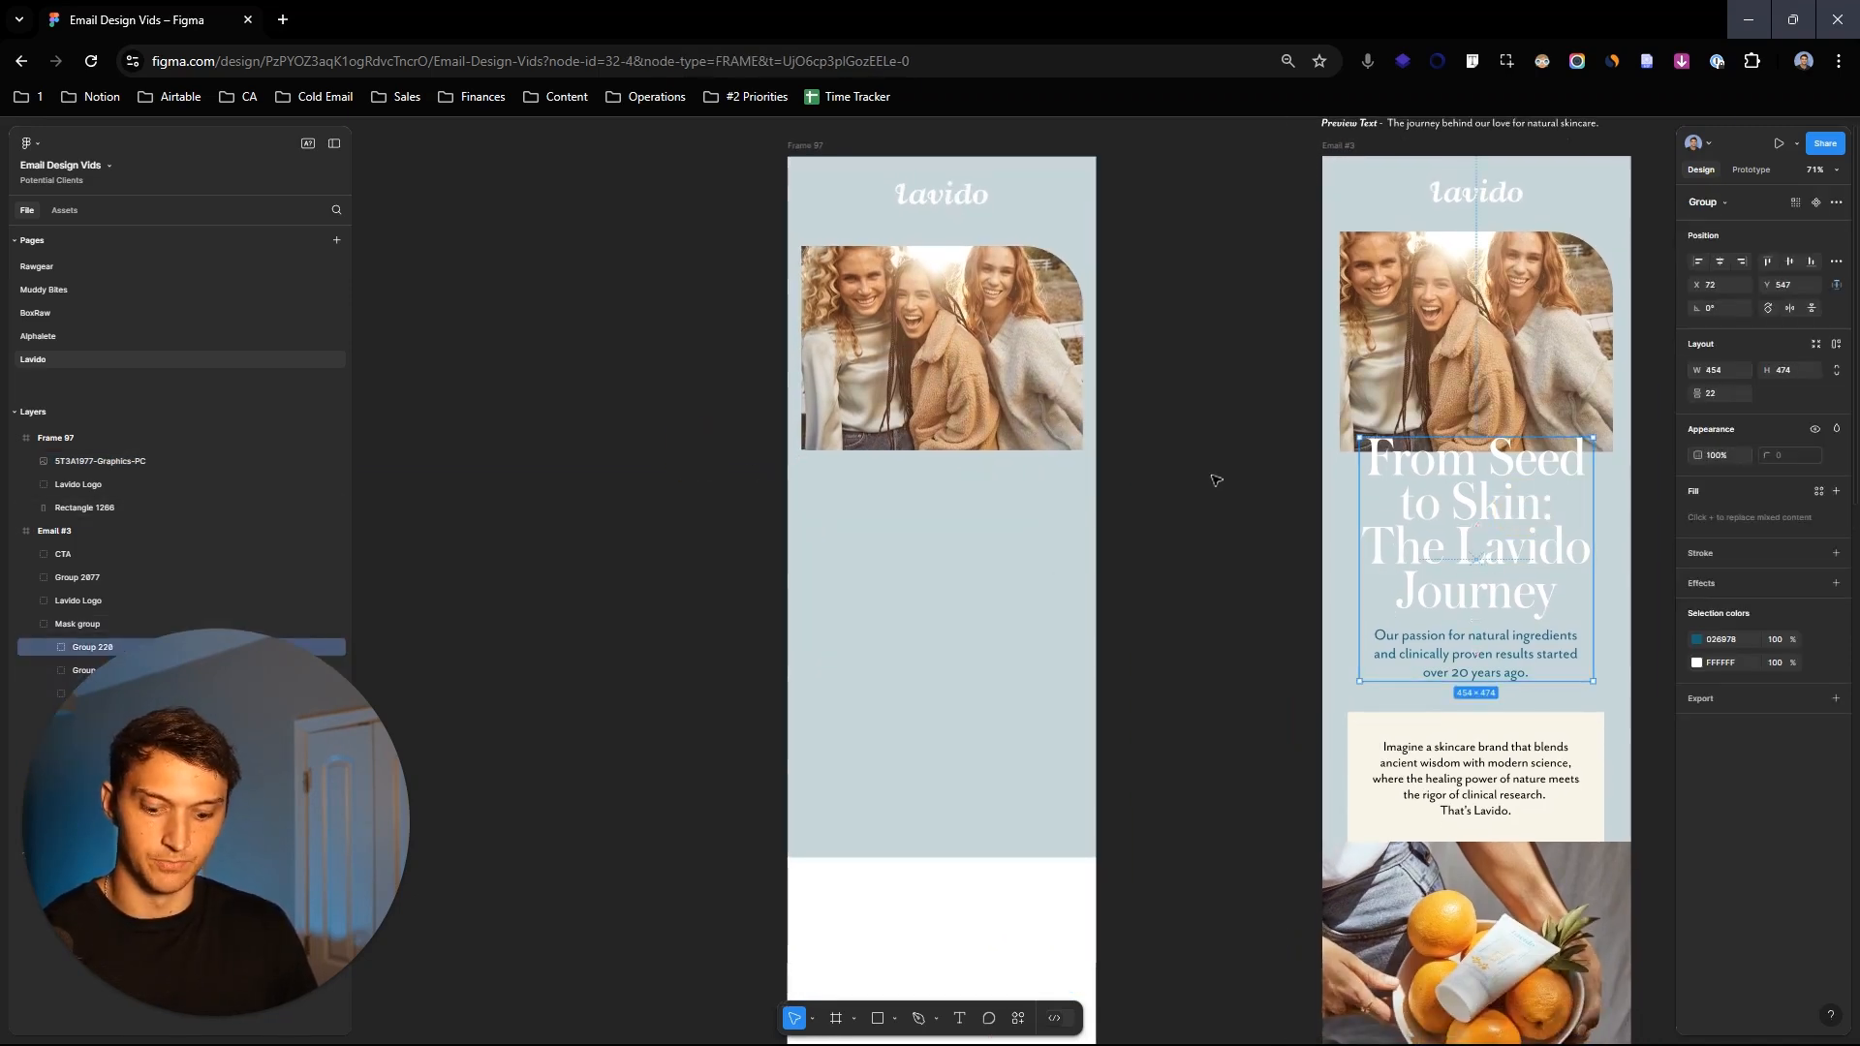
key(t)
mouse_move(817, 419)
mouse_down()
mouse_move(1050, 644)
mouse_move(1064, 690)
mouse_up()
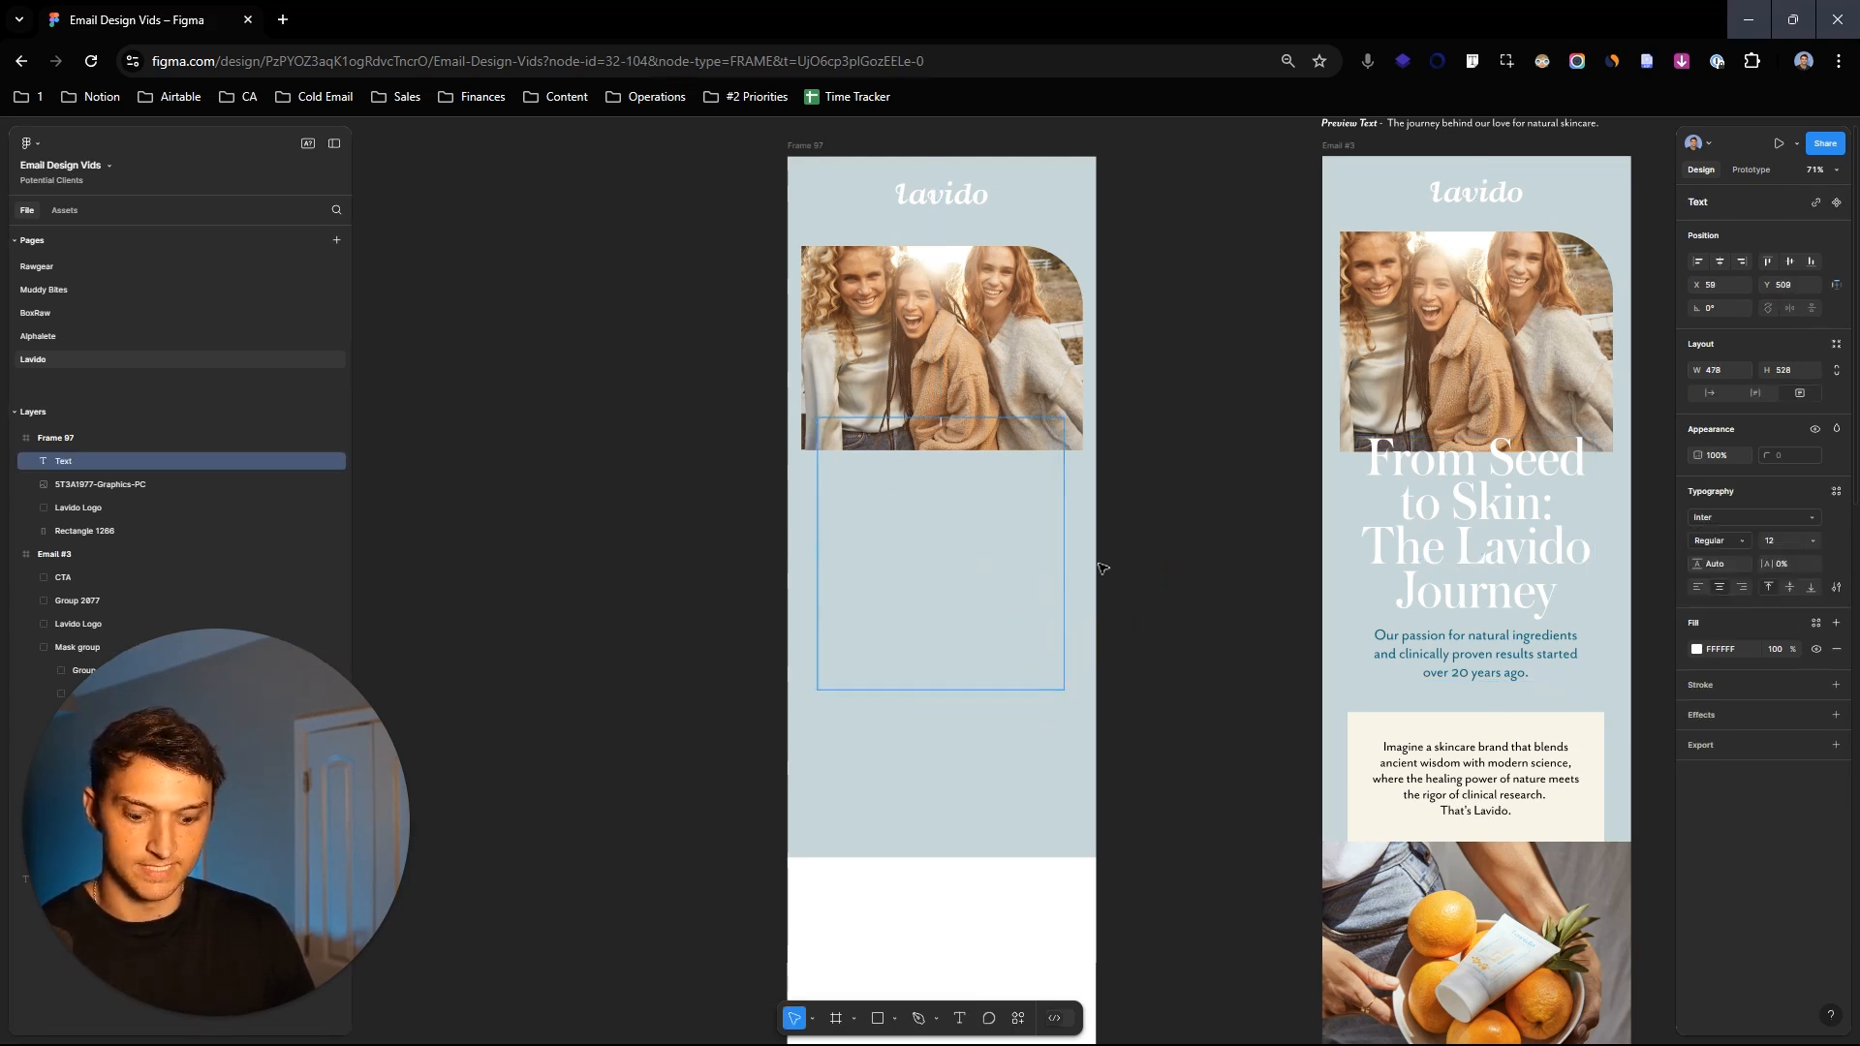
Step: Enter the headline "From Seed to Skin" in the text box, correcting the misspelled words
text(Frp, See)
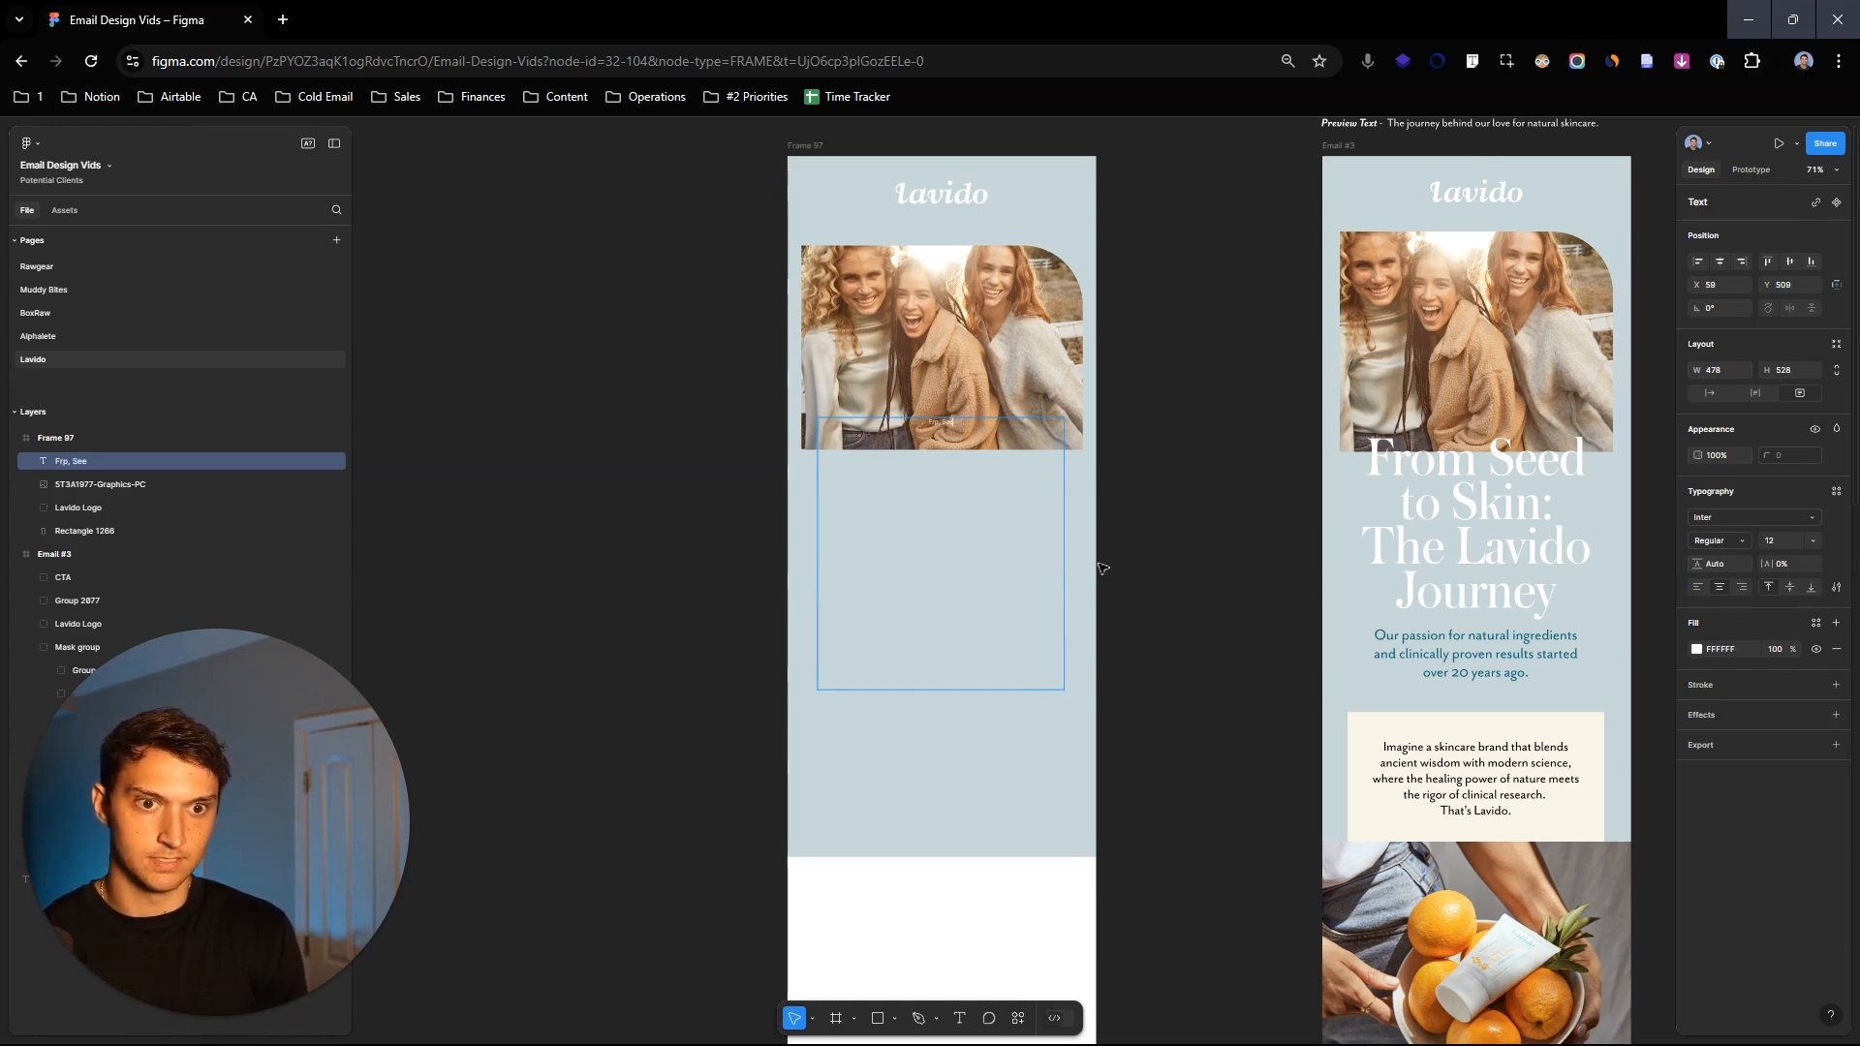
text(d tp Som)
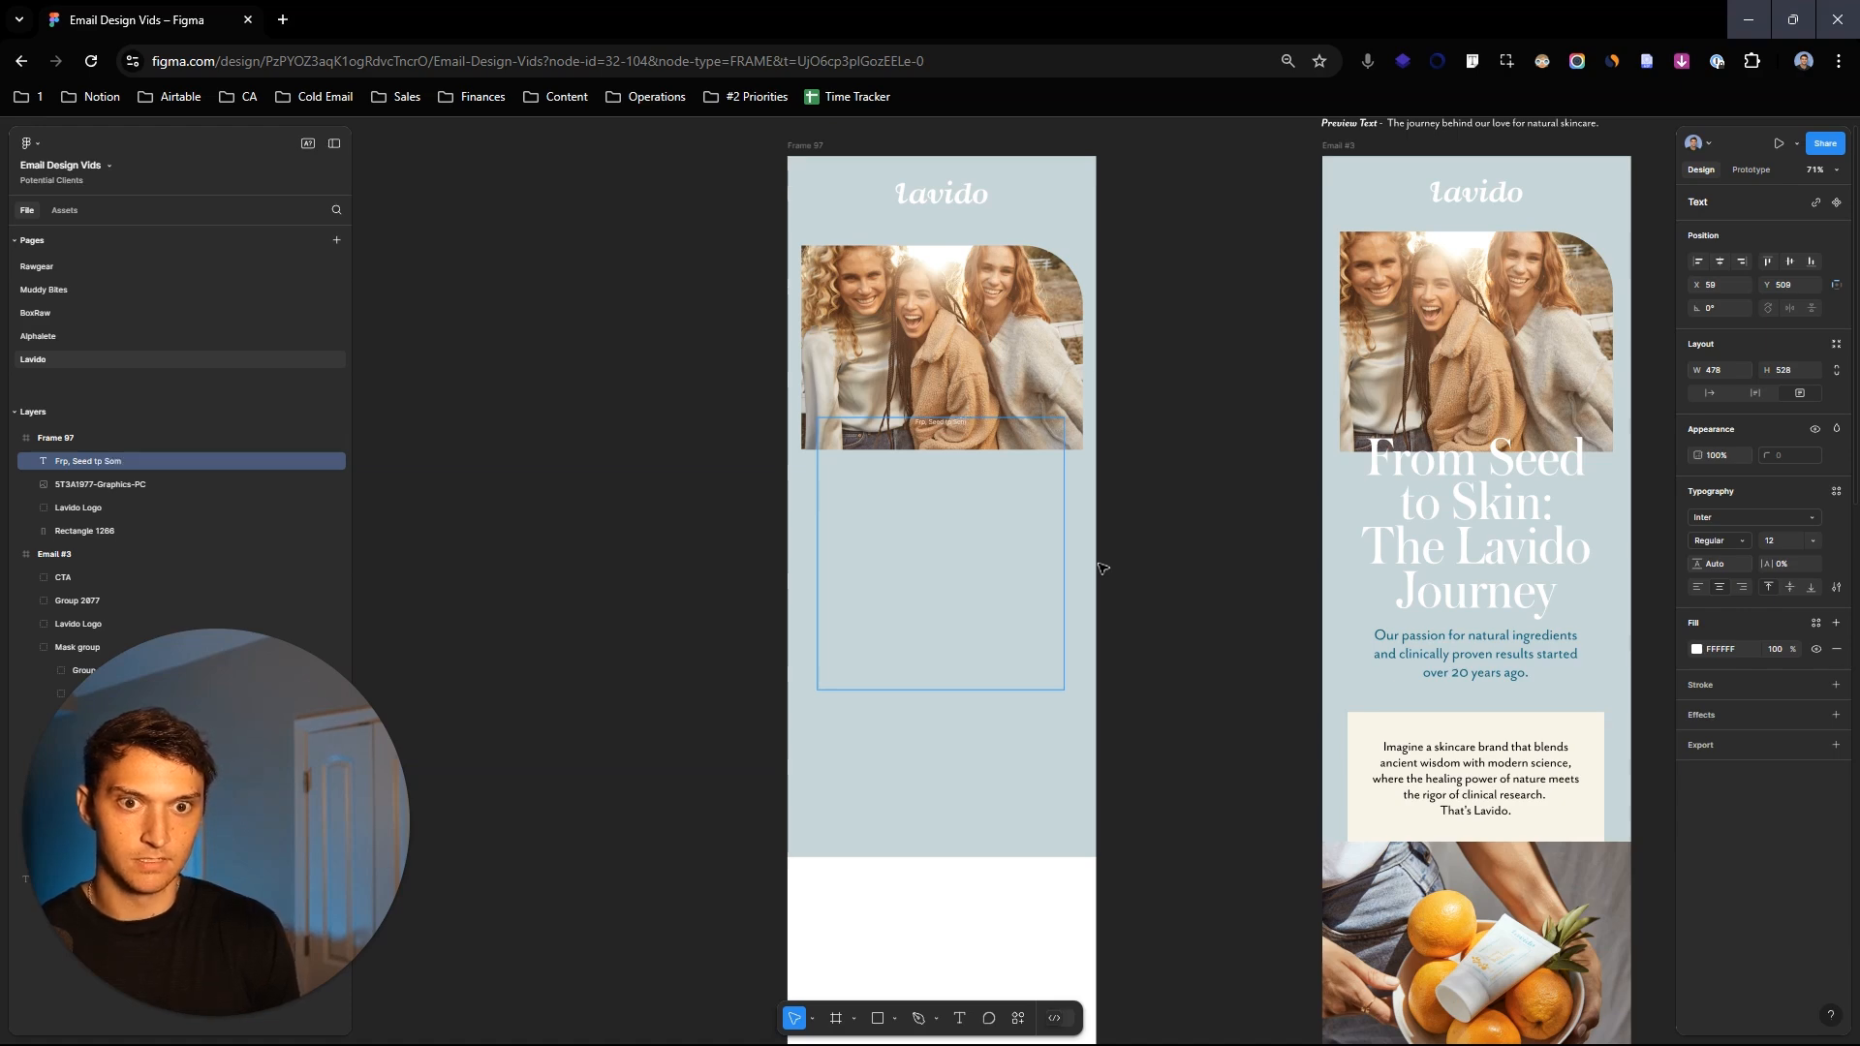
key(ctrl+shift+Left)
key(ctrl+shift+Left)
text(to Skin)
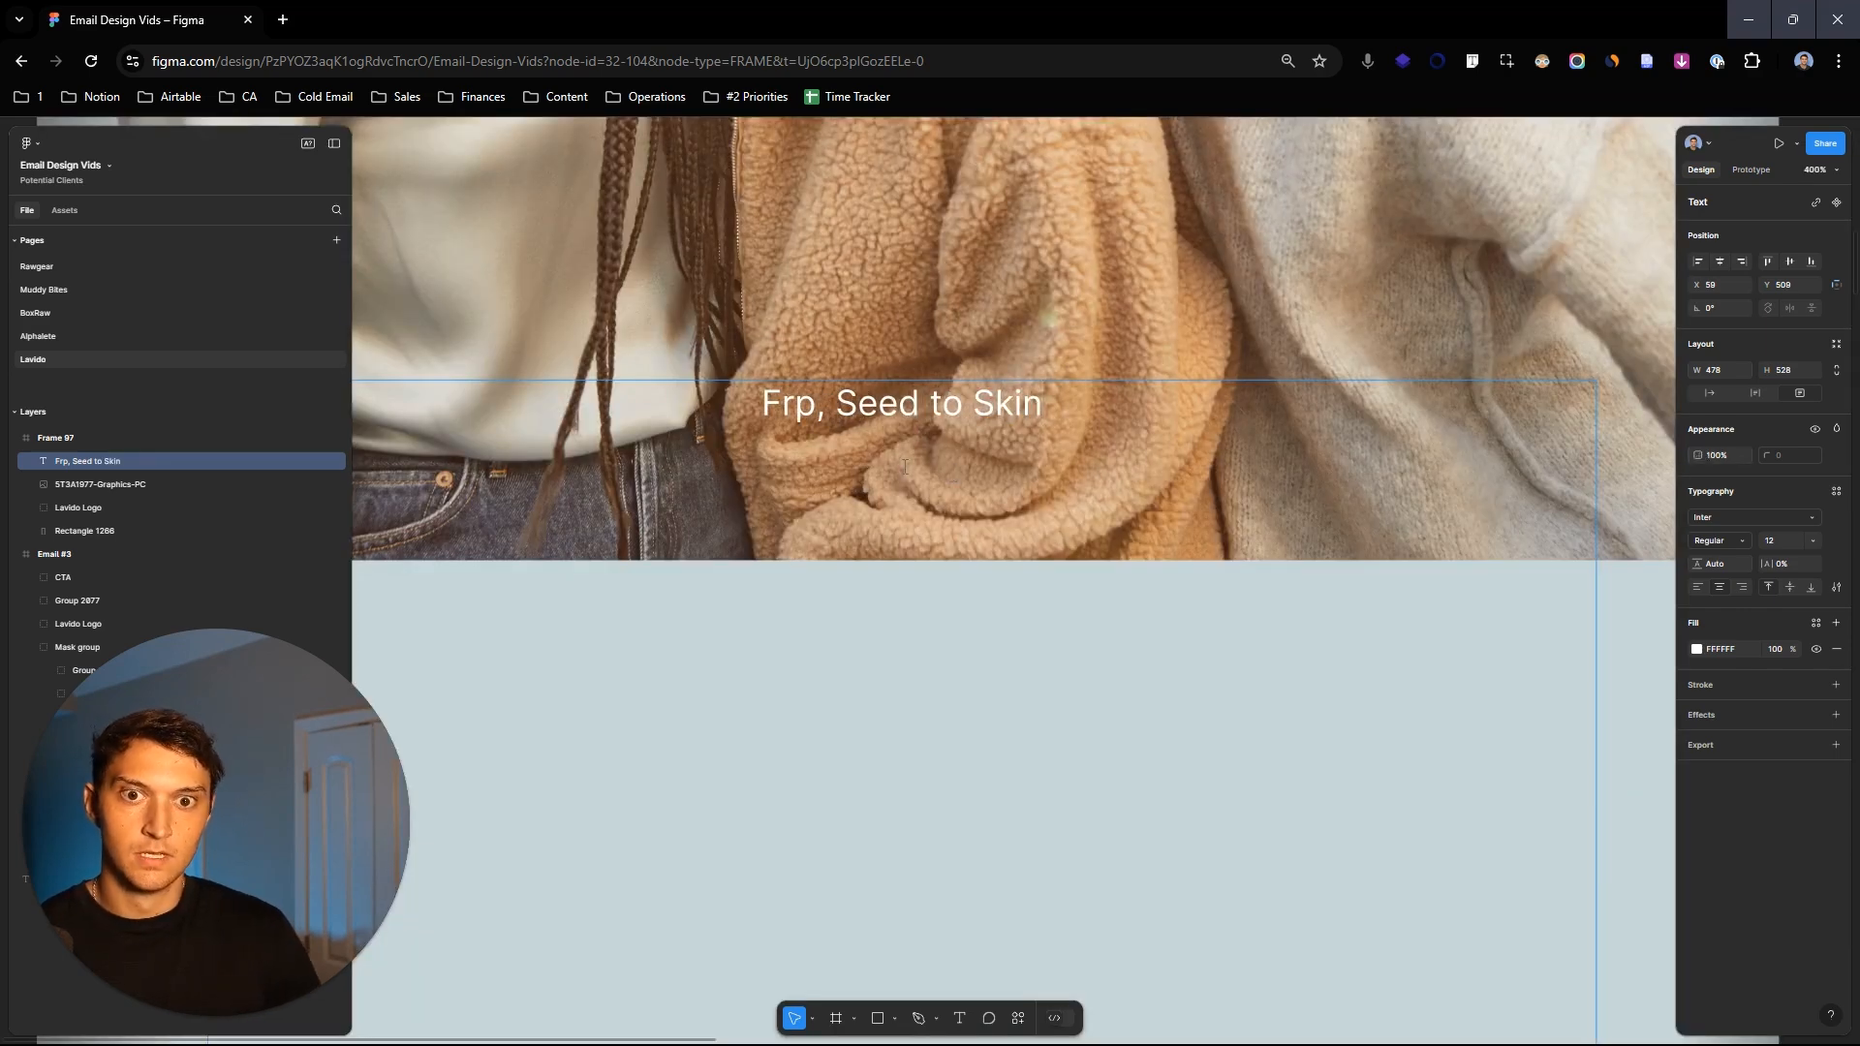
double_click(803, 407)
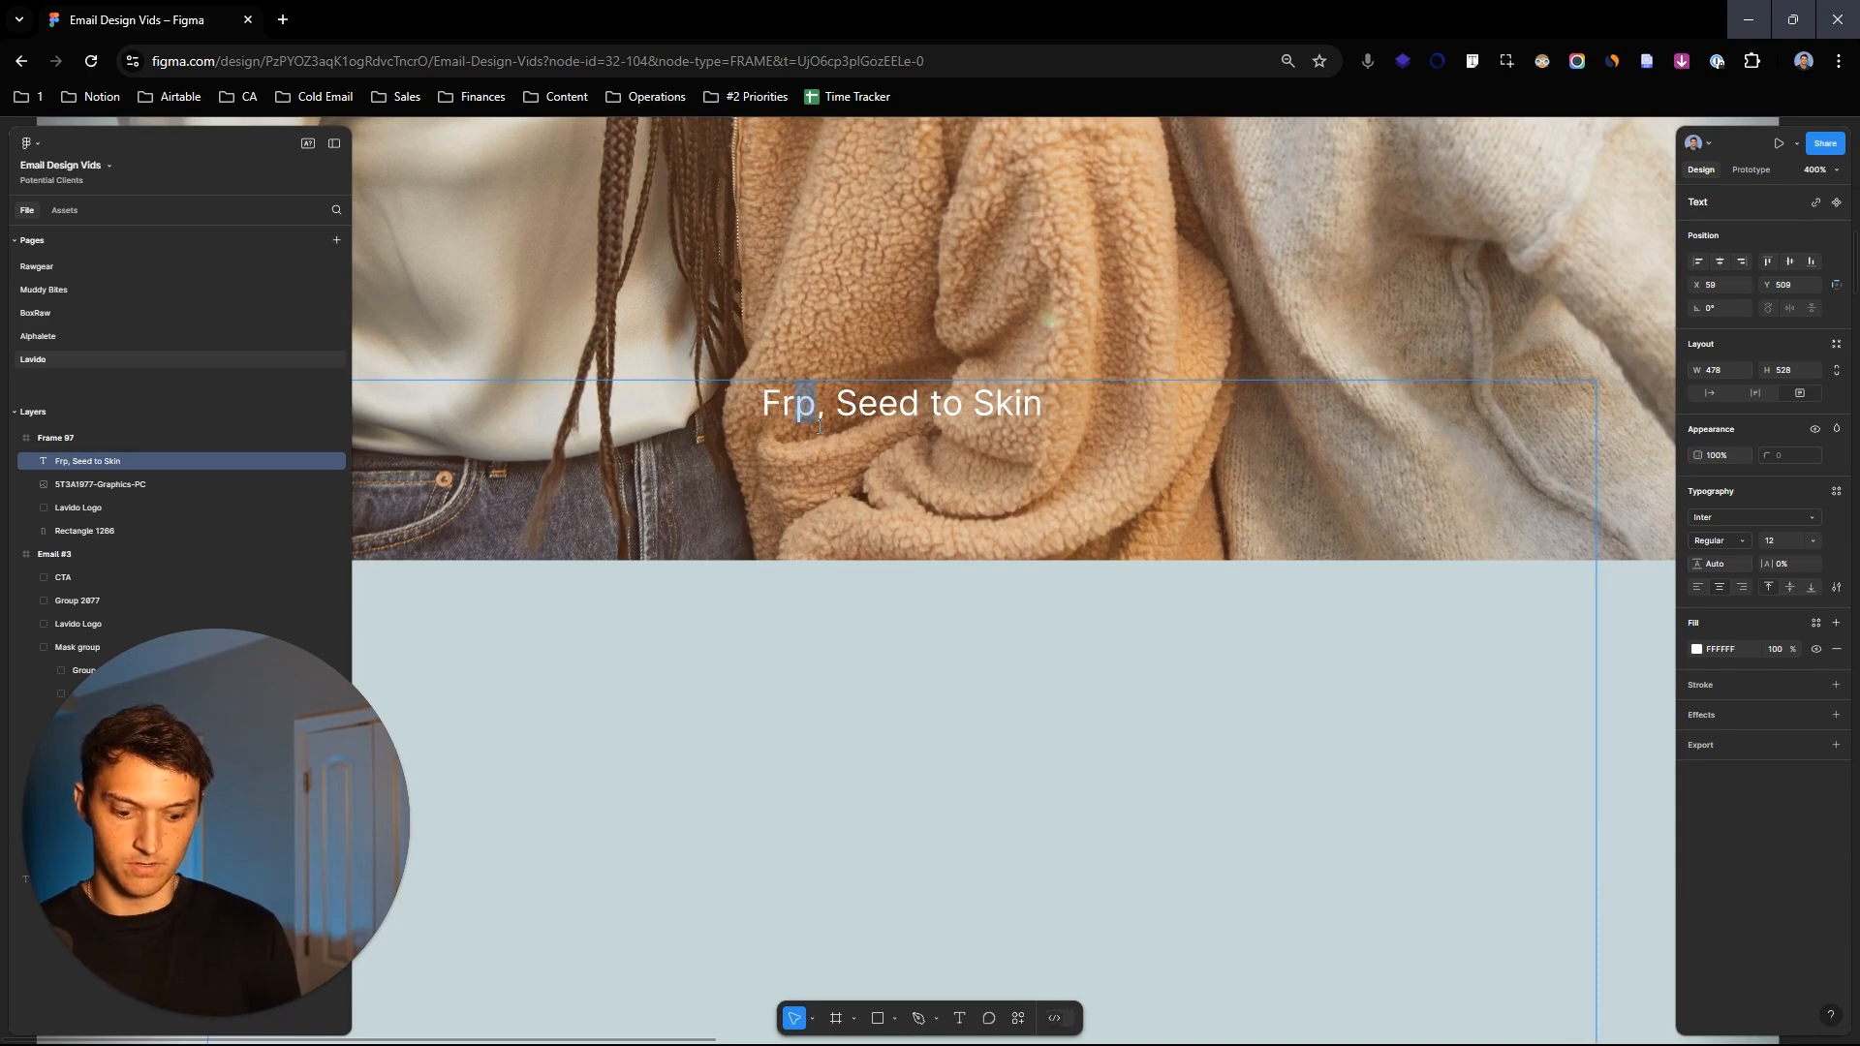
text(From)
key(BackSpace)
Step: Set the new headline's font size to 64 and add a colon after "Skin"
scroll(845, 426, down, 3)
drag(942, 418, 700, 413)
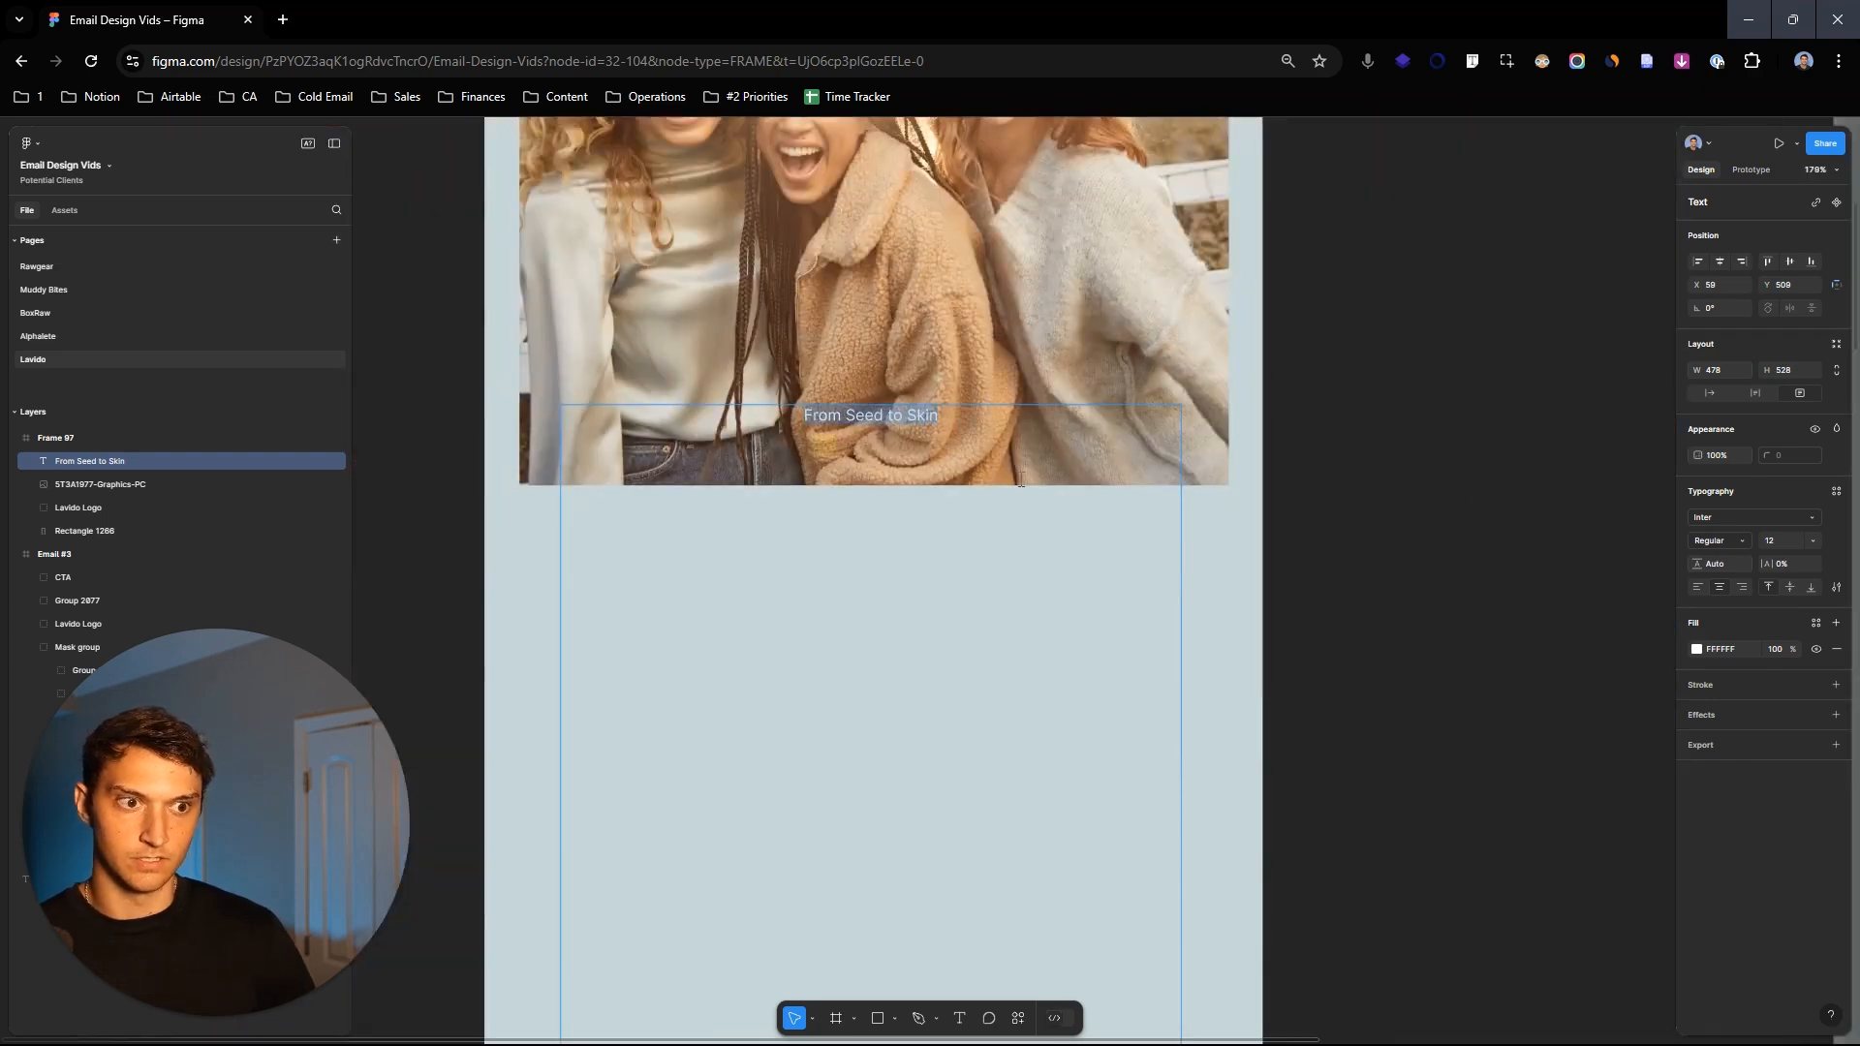
click(1813, 541)
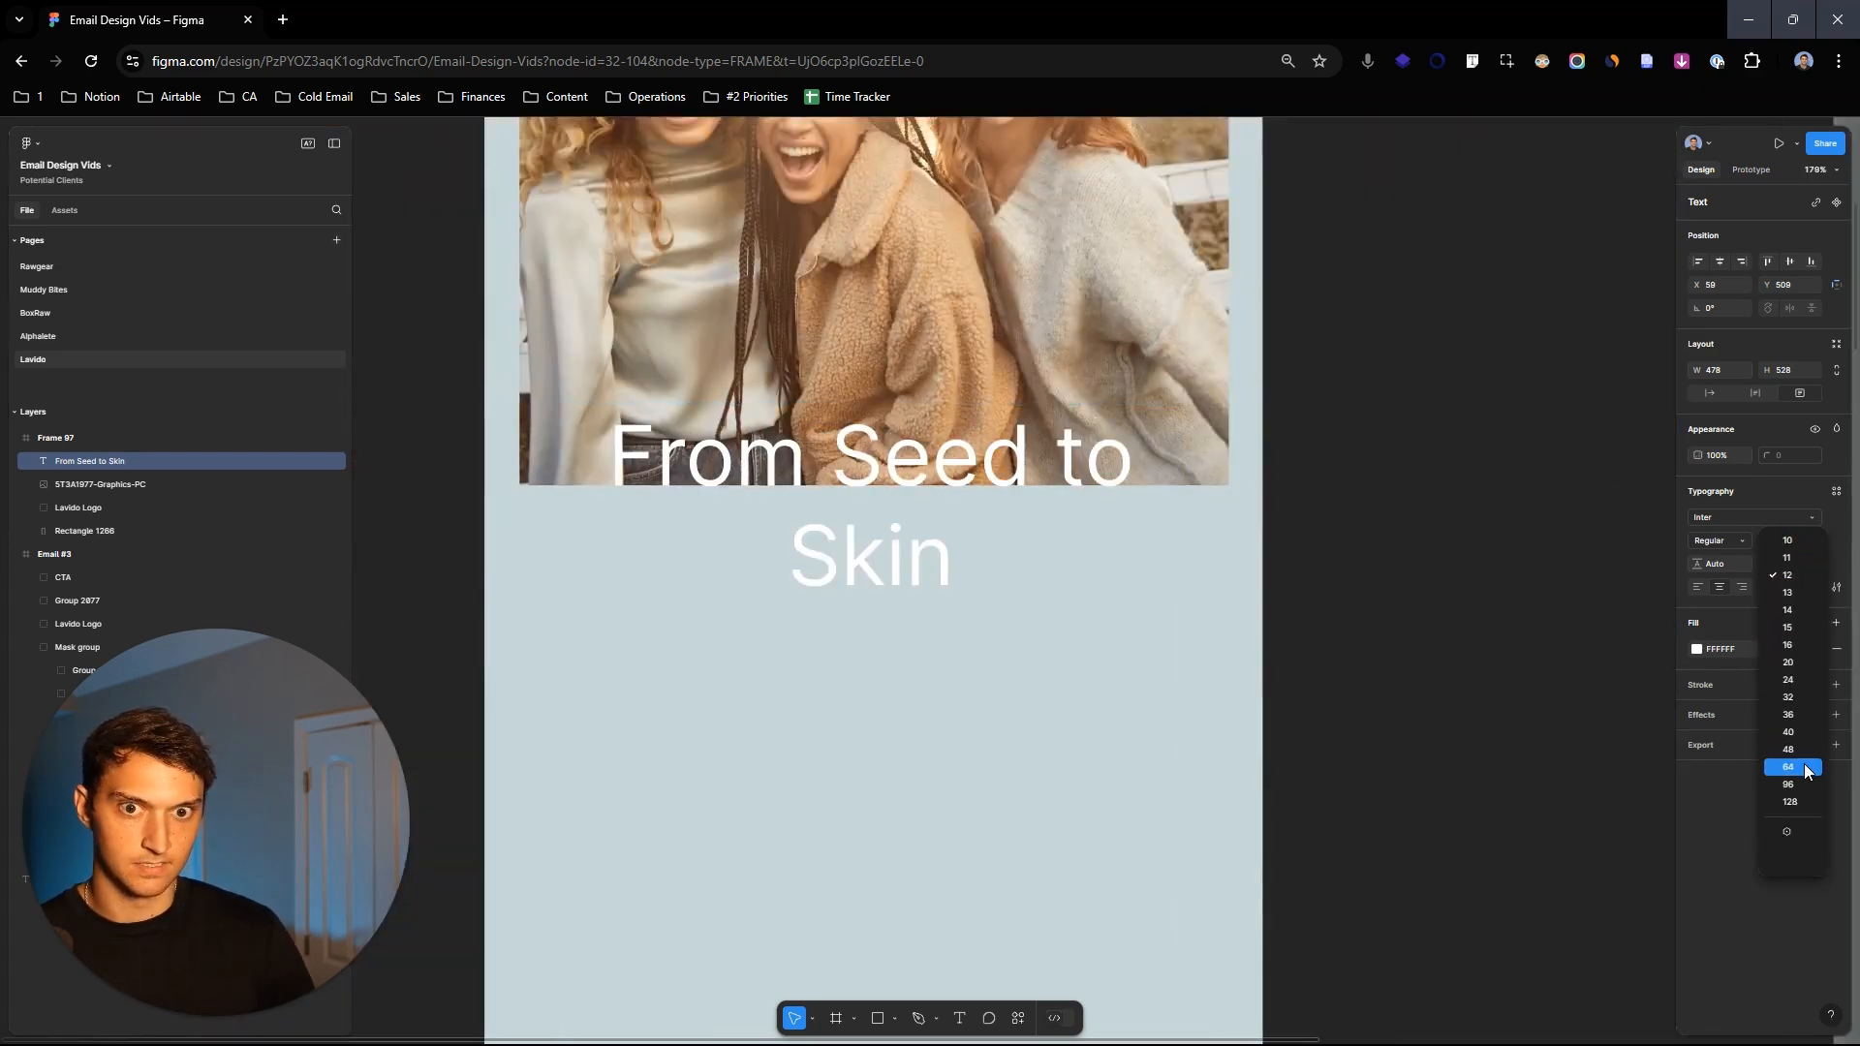
click(1788, 767)
scroll(1184, 476, down, 5)
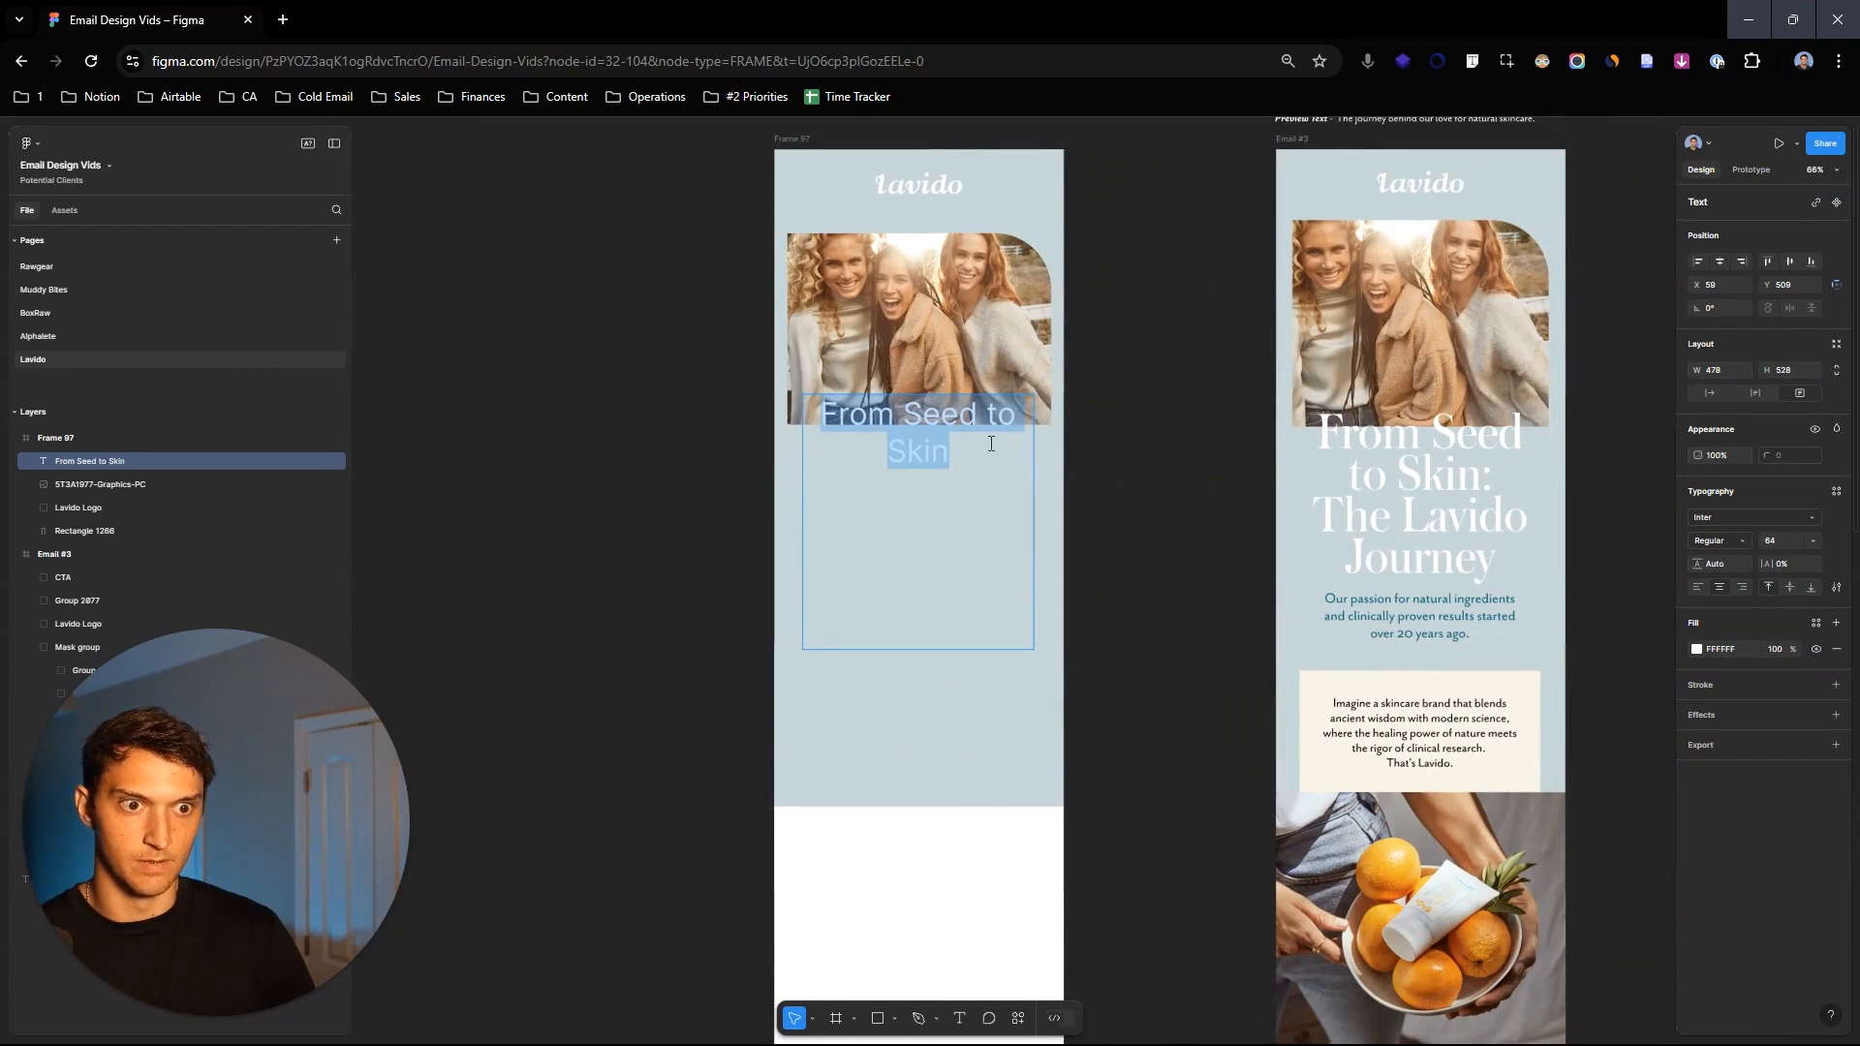
click(972, 446)
text(:)
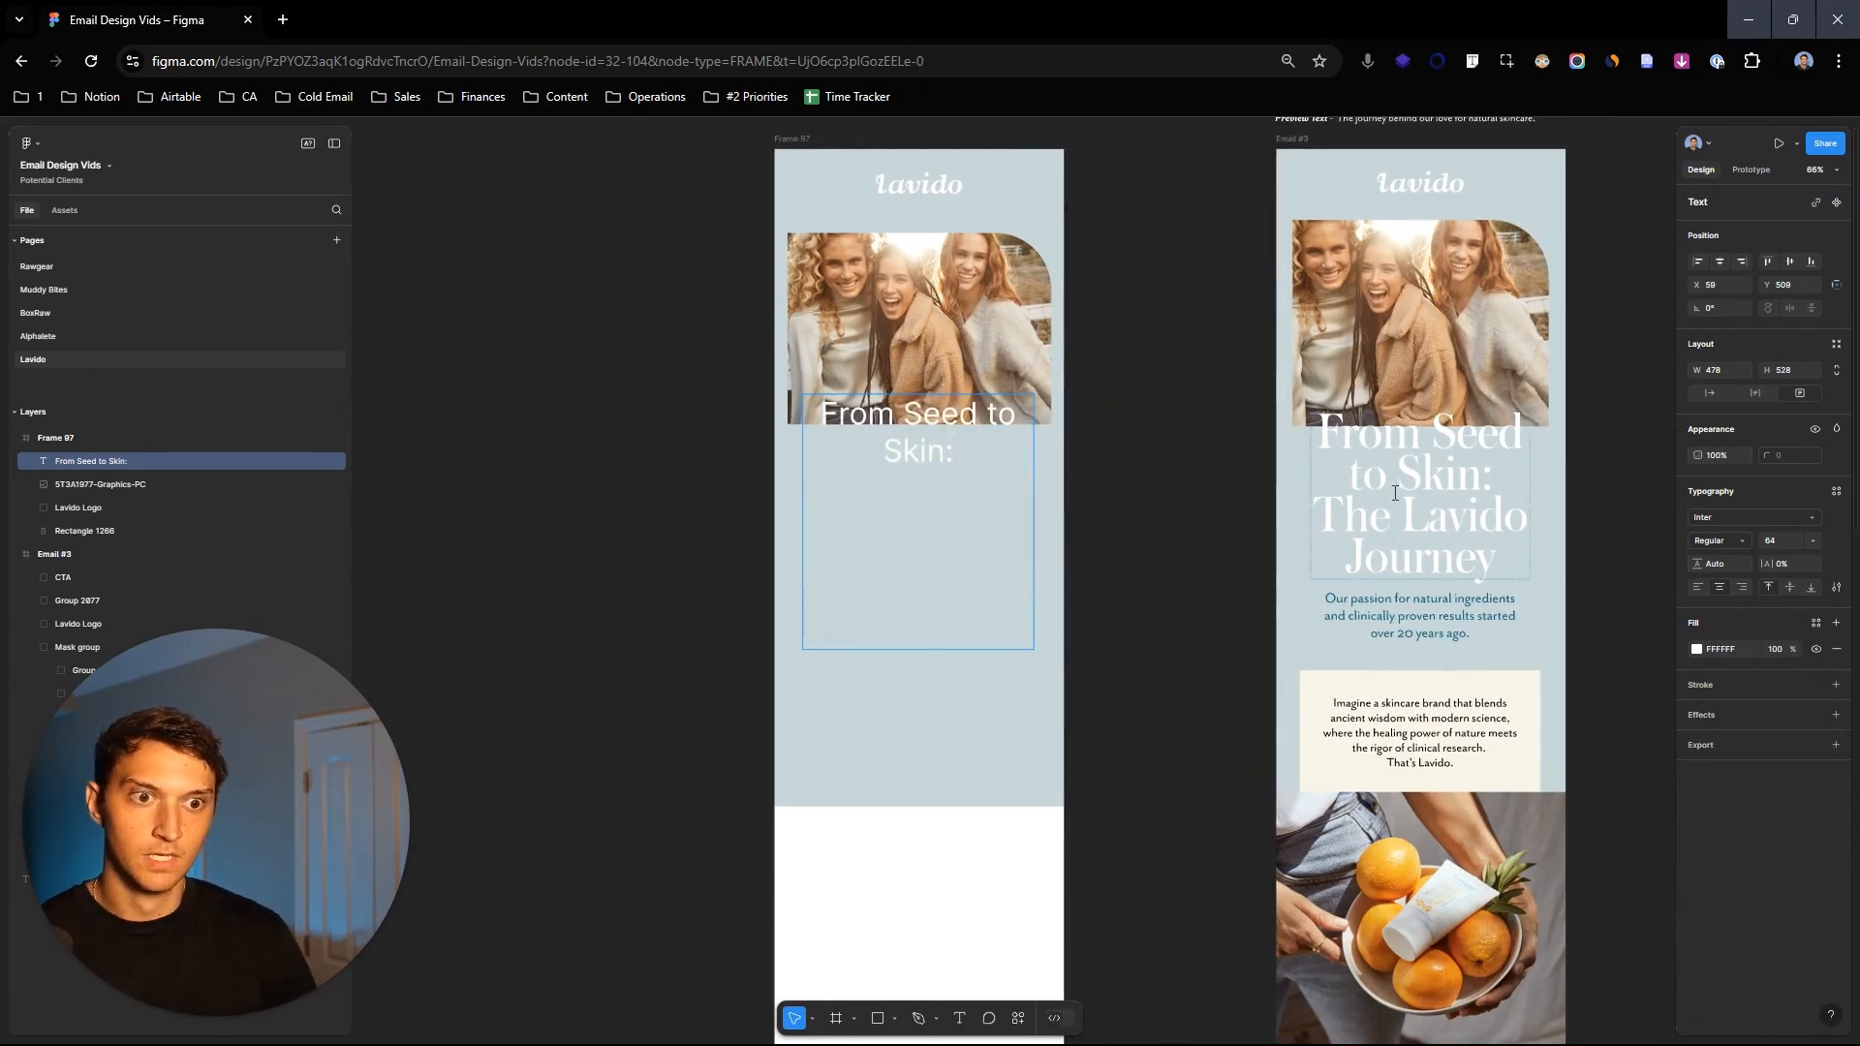
Step: Replace the new frame's headline with the reference email's styled headline "From Seed to Skin: The Lavido Journey"
click(1396, 492)
key(ctrl+a)
key(ctrl+c)
double_click(917, 441)
key(ctrl+a)
key(ctrl+v)
click(614, 424)
double_click(972, 498)
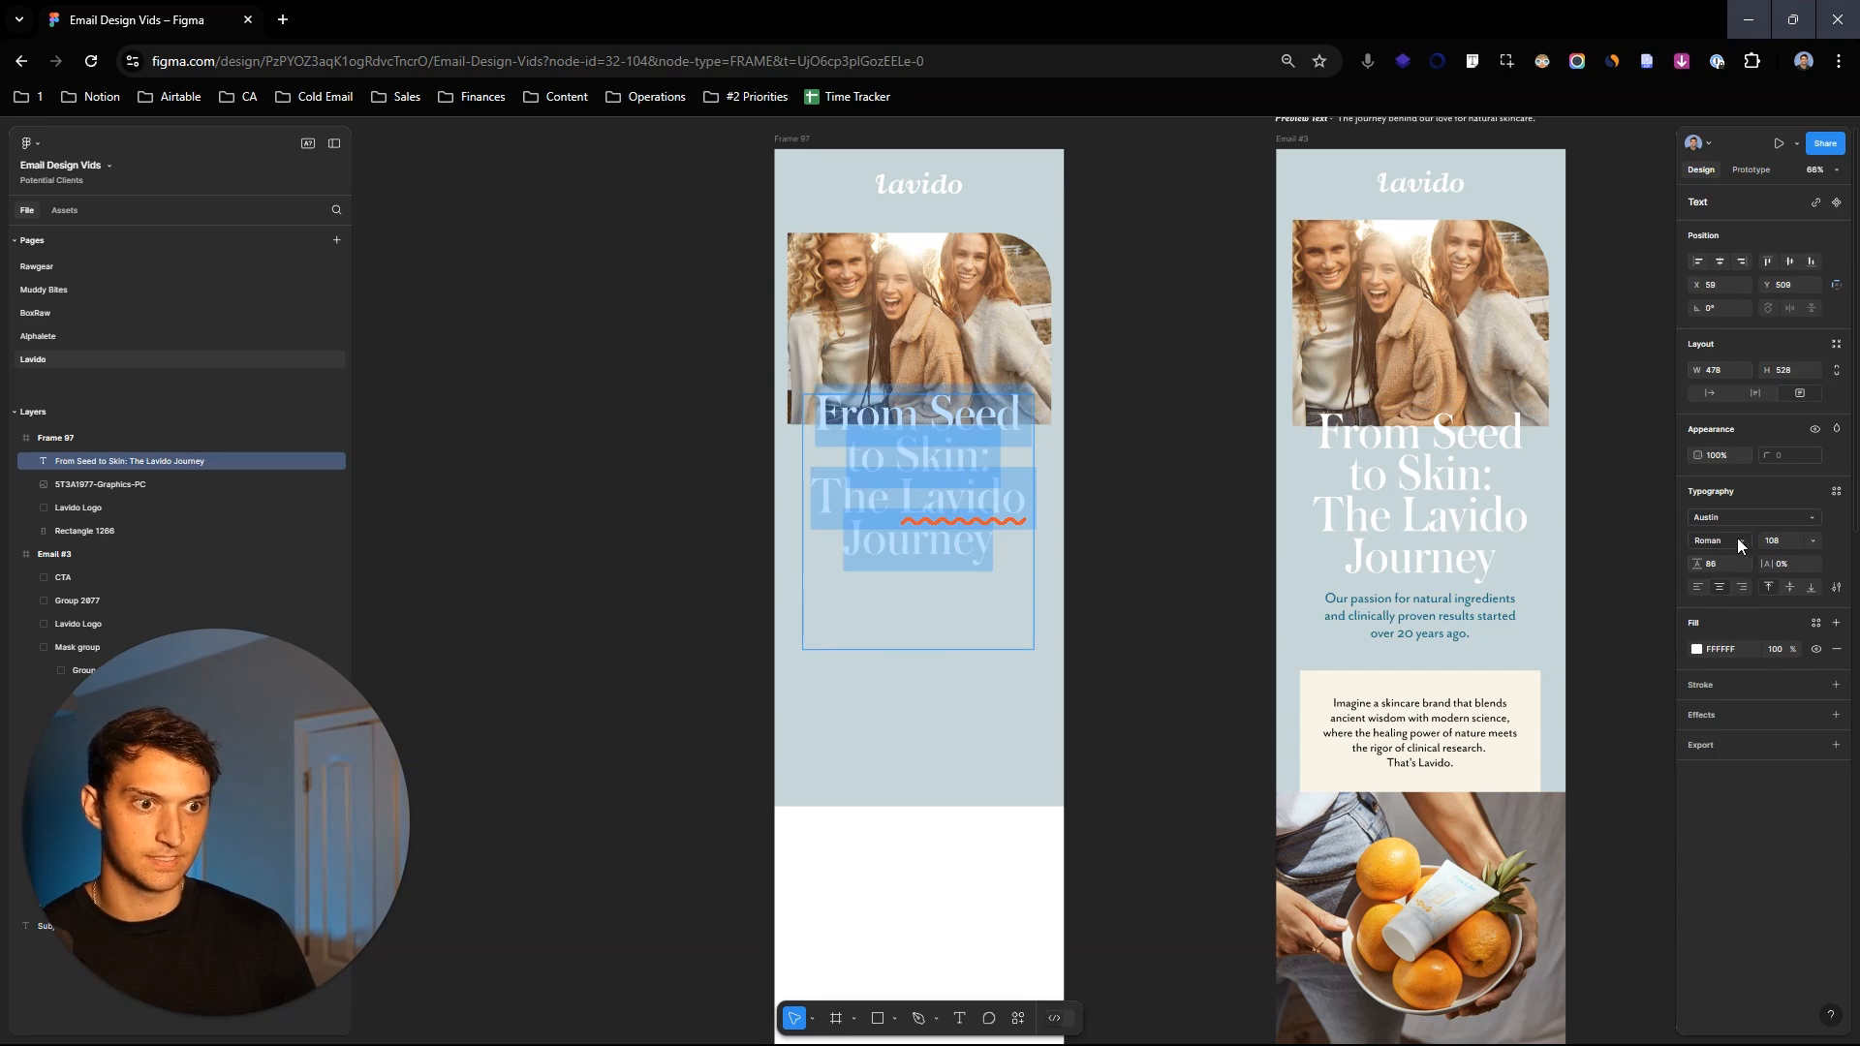
key(Escape)
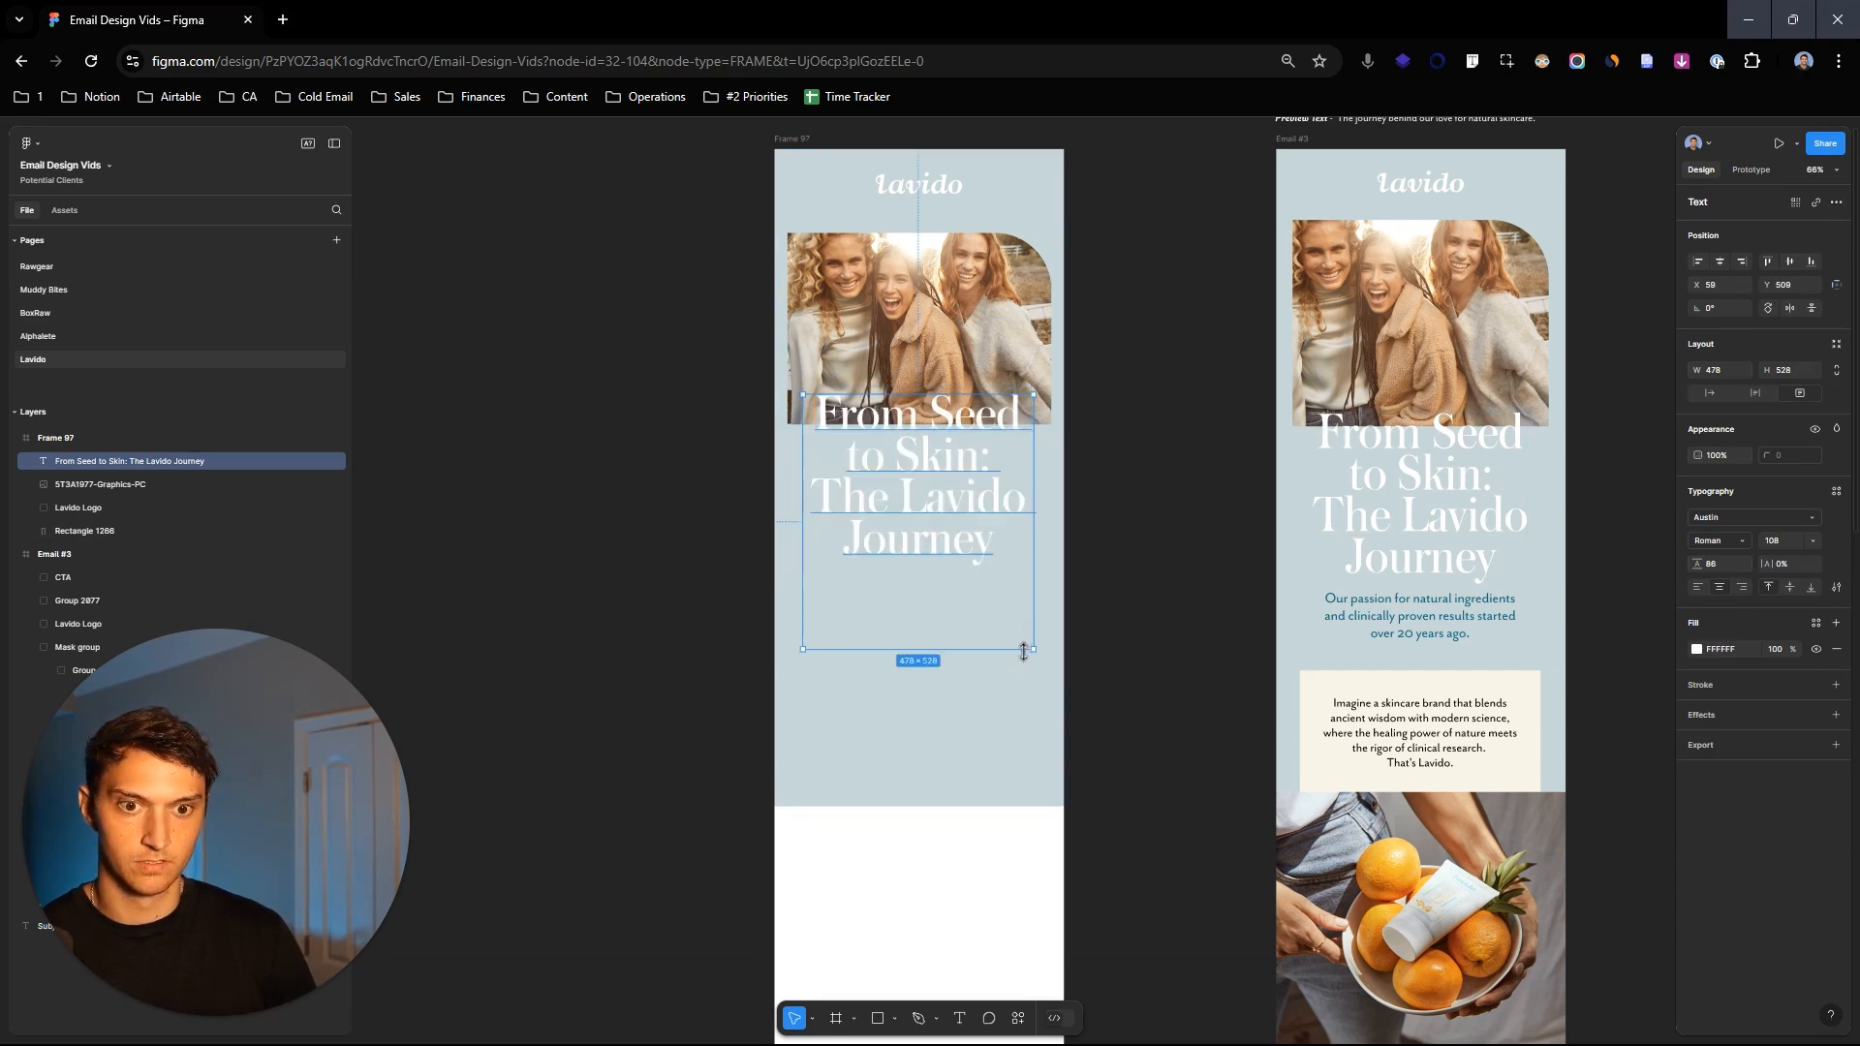
Step: Shorten the headline's text box to a height of about 362 px, just below the last line
double_click(931, 526)
click(1095, 688)
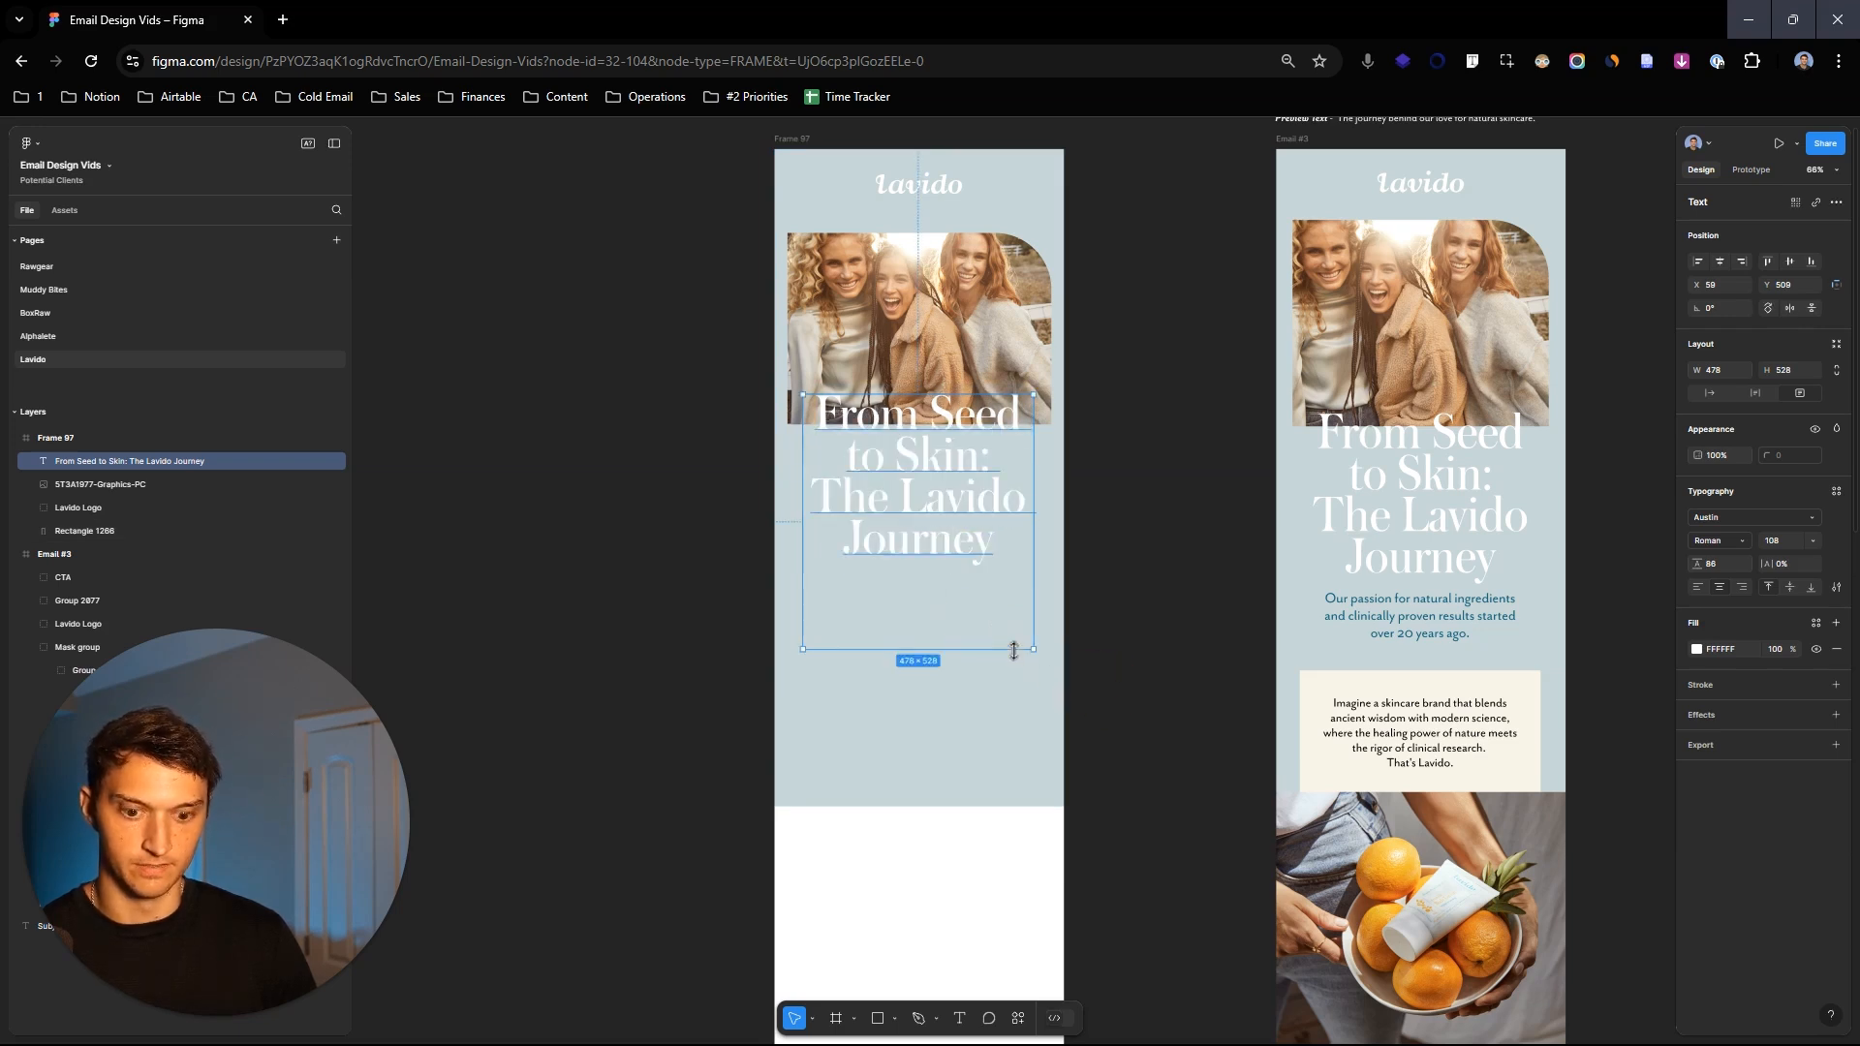
drag(1011, 649, 1018, 569)
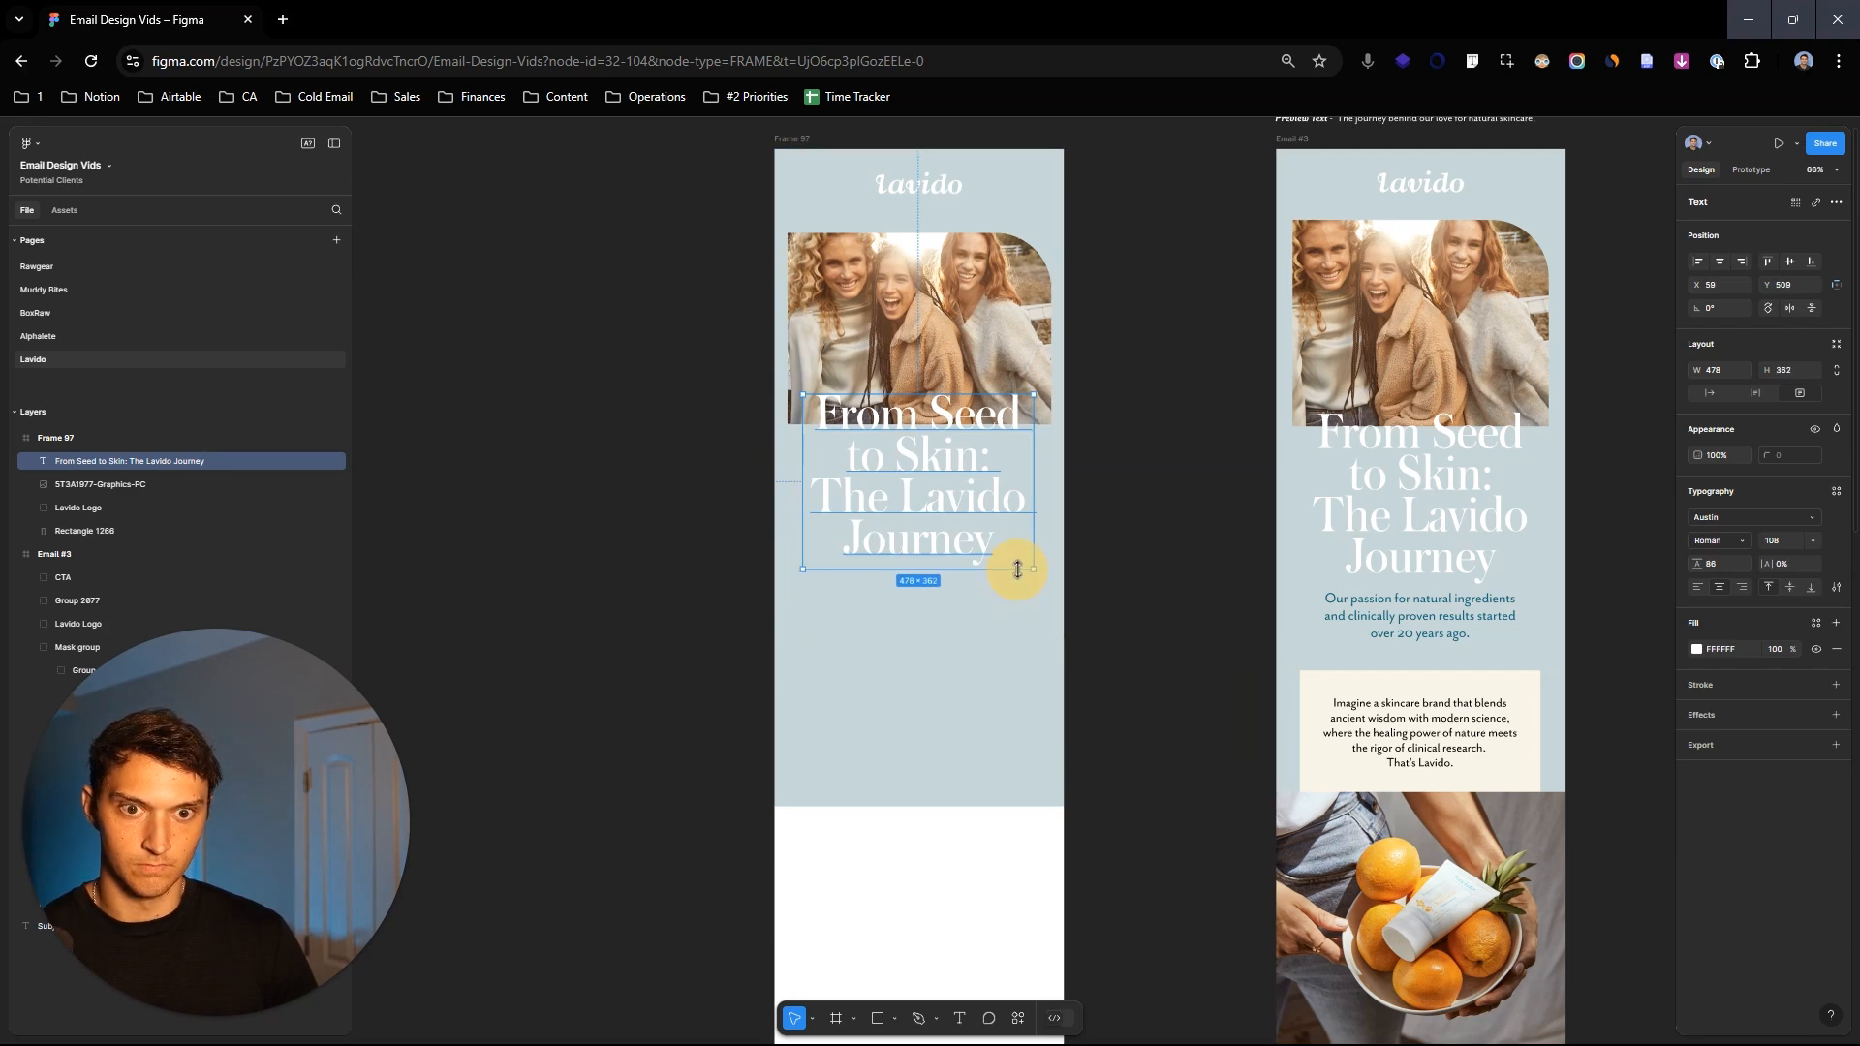
click(1241, 556)
Step: Copy the reference's "Our passion for natural ingredients" text beneath the new frame's headline and centre it horizontally
drag(1197, 552, 1188, 461)
drag(1171, 246, 1121, 362)
drag(1106, 556, 1110, 481)
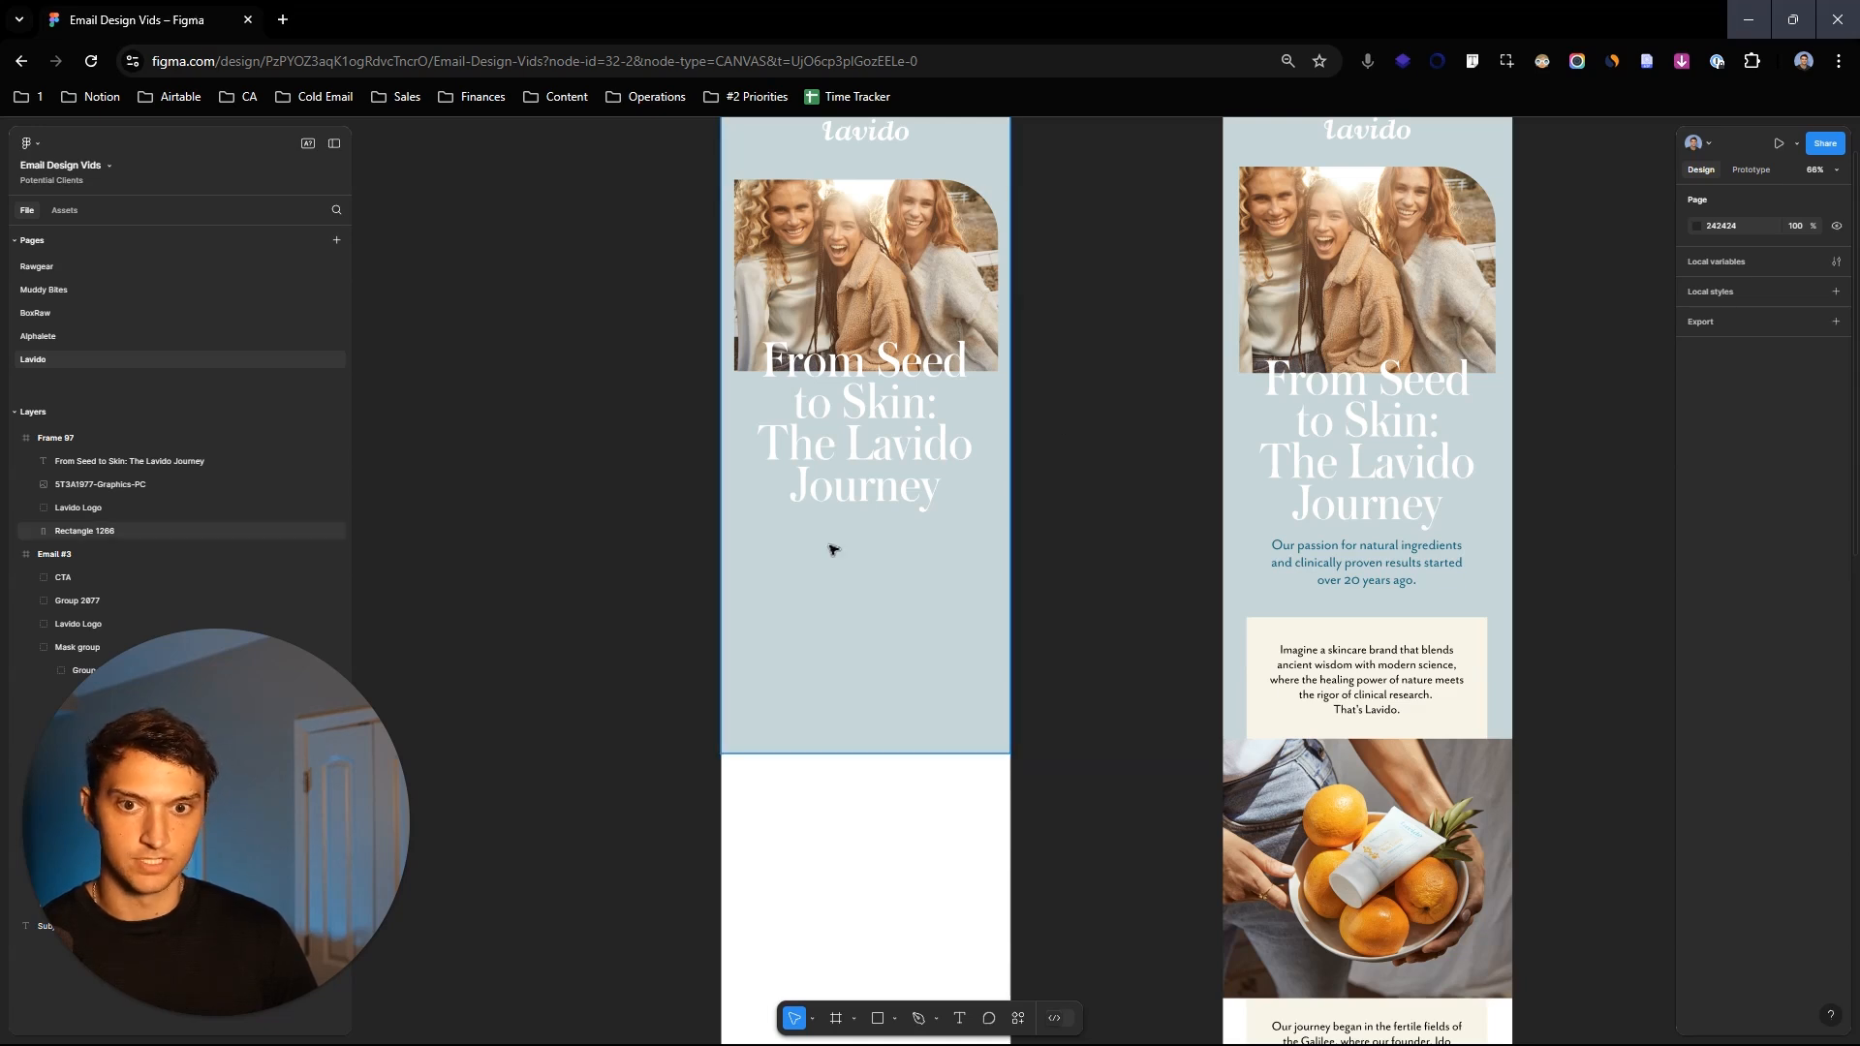
click(1408, 581)
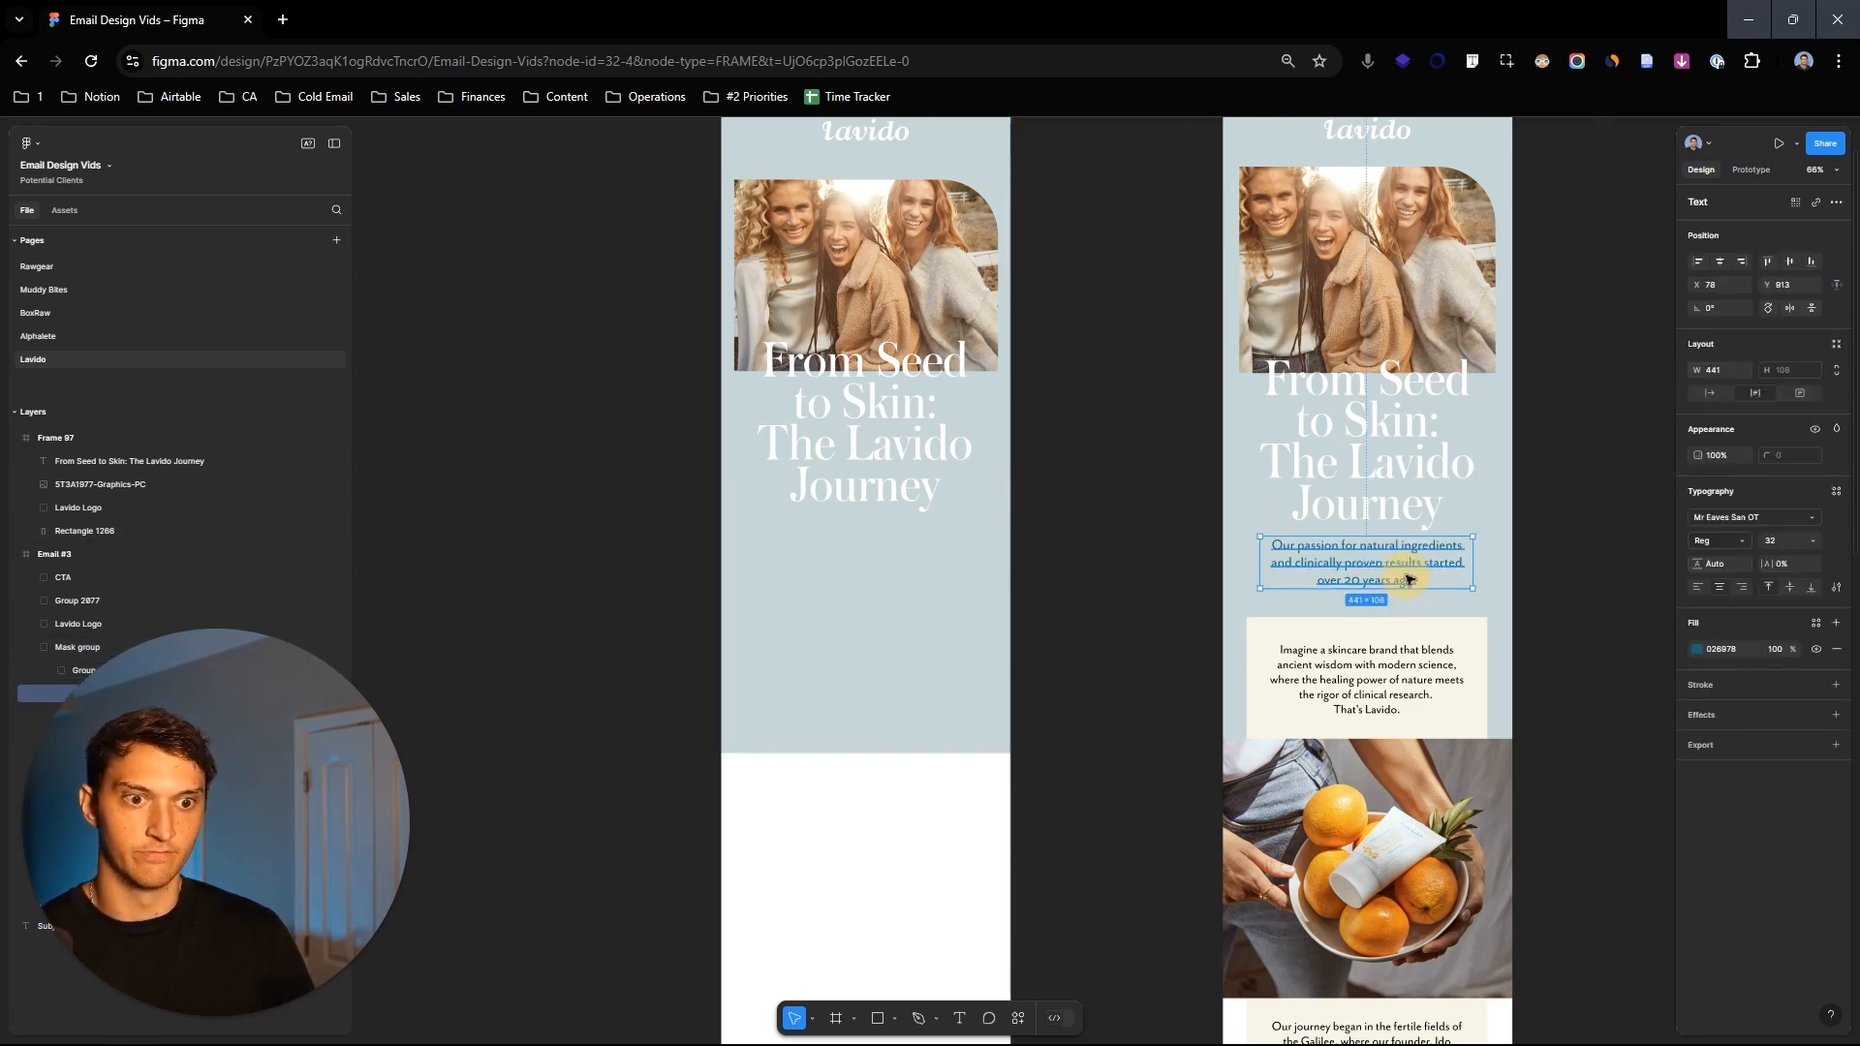
drag(1408, 572, 931, 549)
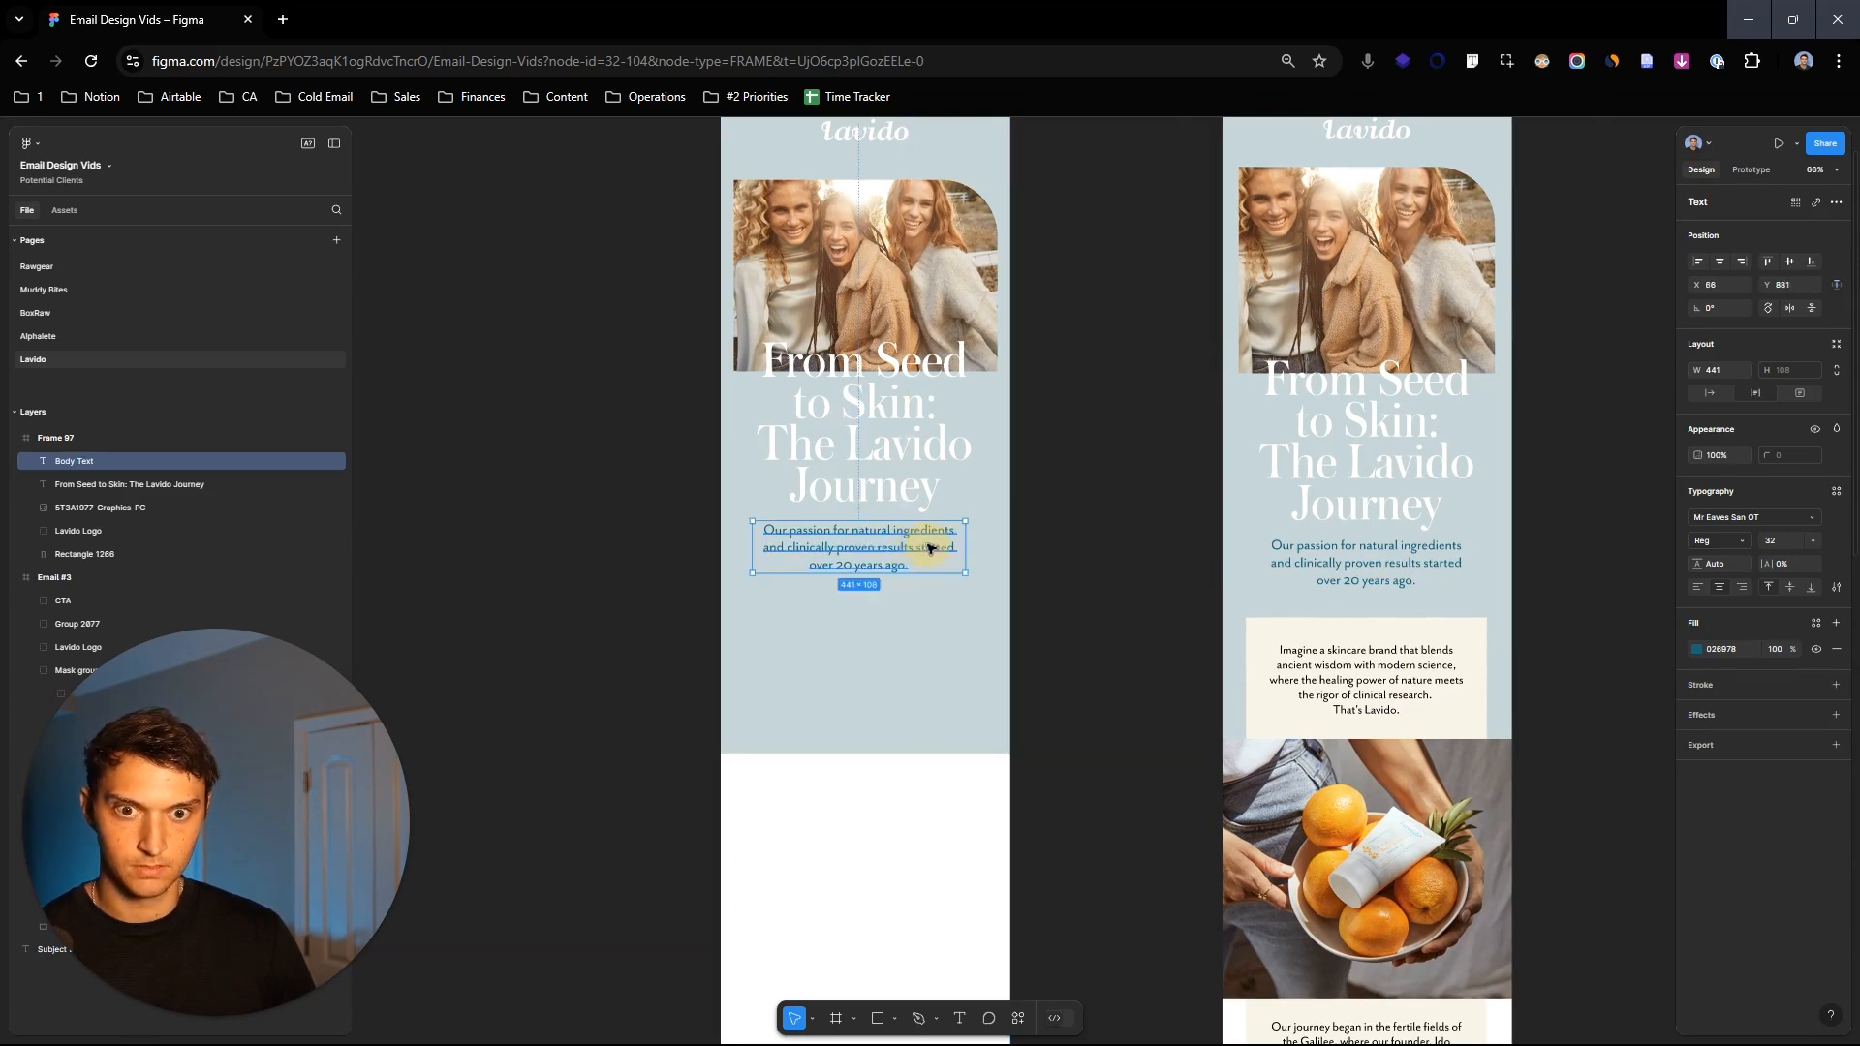
click(1720, 262)
Step: Copy the reference's "Imagine a skincare brand" paragraph to the lower part of the new frame's blue background
scroll(1047, 512, down, 3)
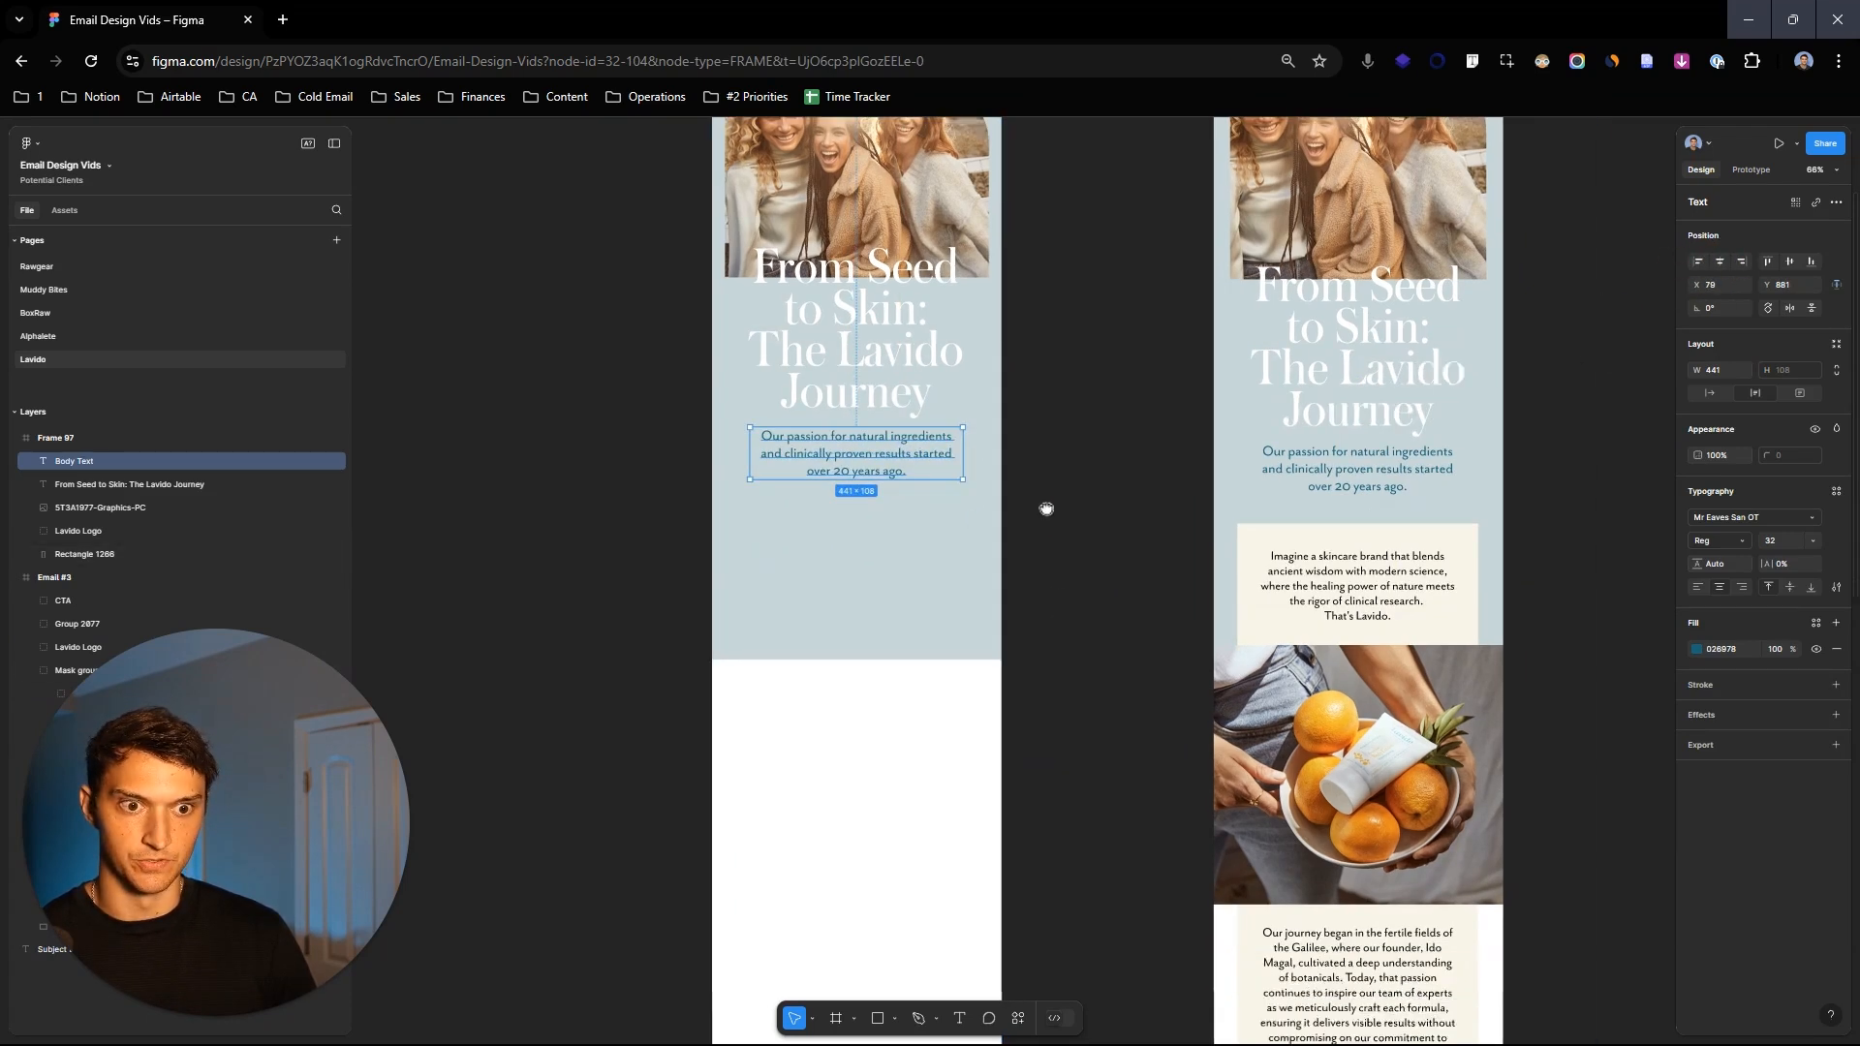
click(1369, 557)
double_click(1376, 569)
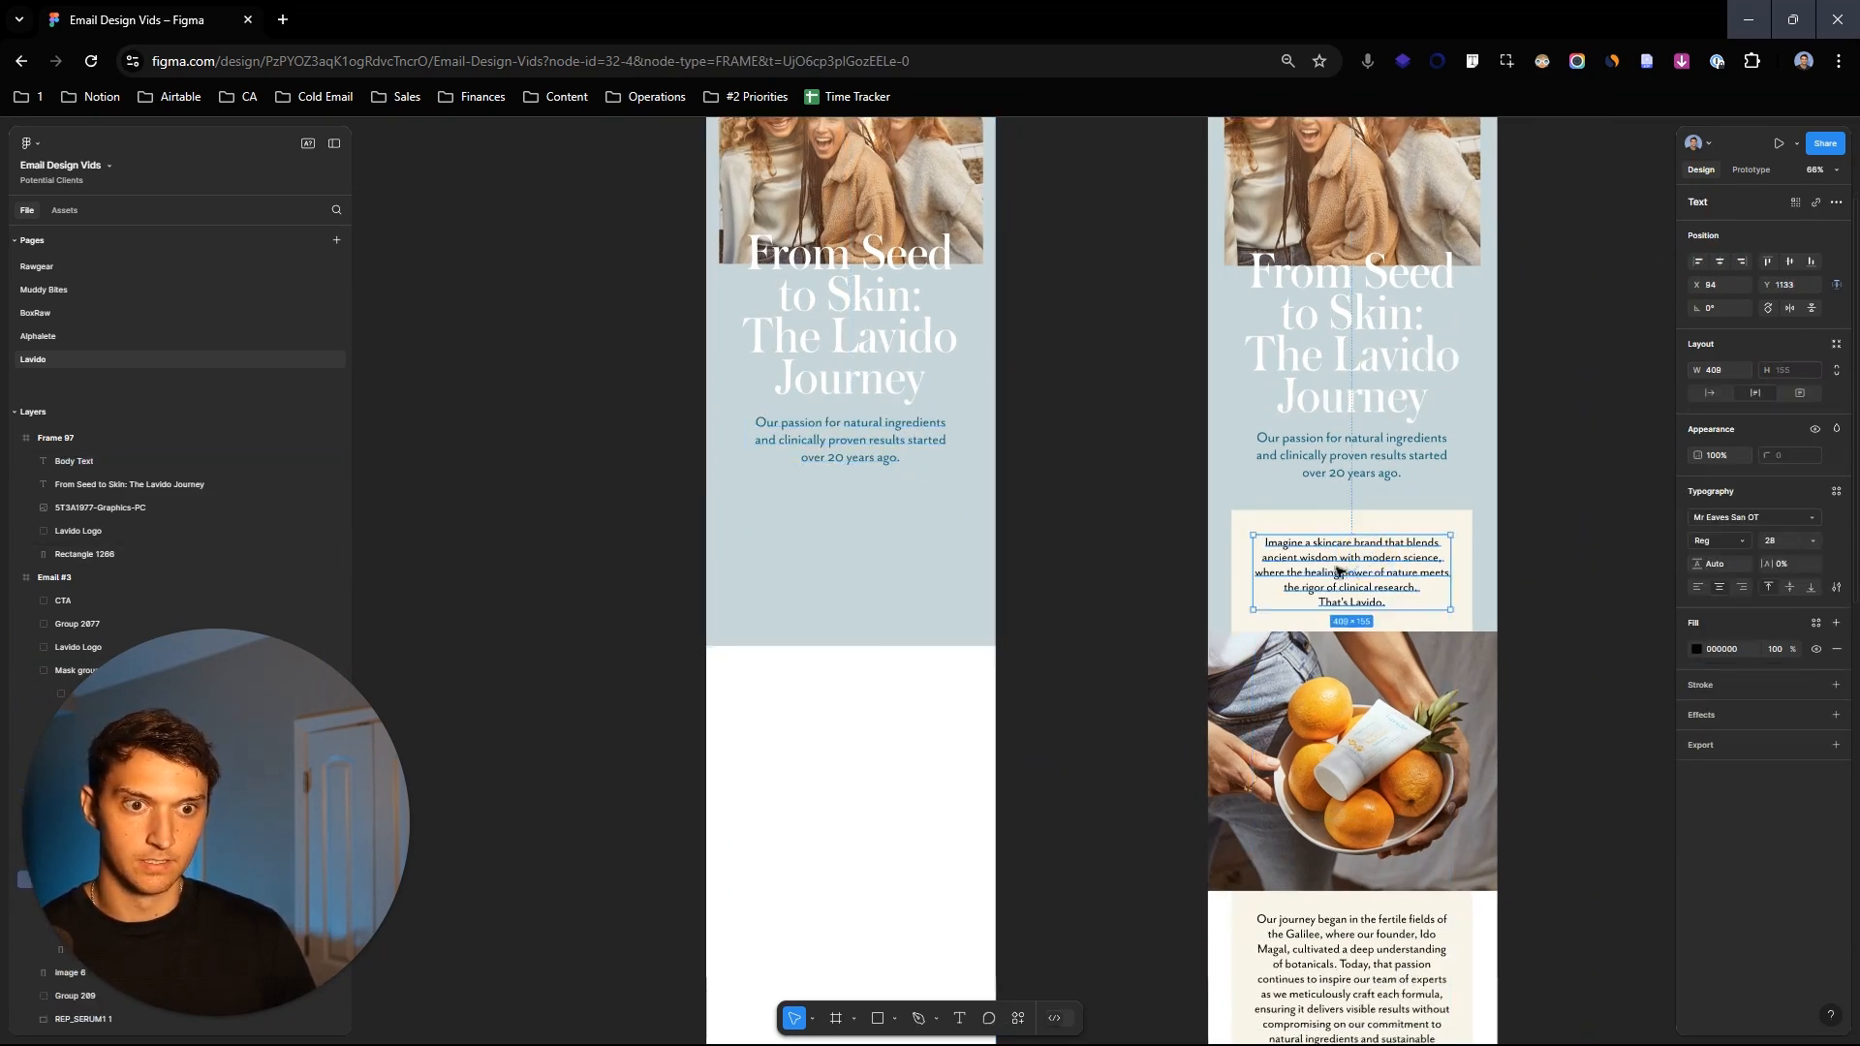
drag(1381, 566, 880, 560)
click(1111, 668)
Step: Copy the reference's "Our journey began" paragraph onto the white area of the new frame, leaving room above for the photo
drag(1111, 668, 1156, 553)
drag(1140, 647, 1146, 609)
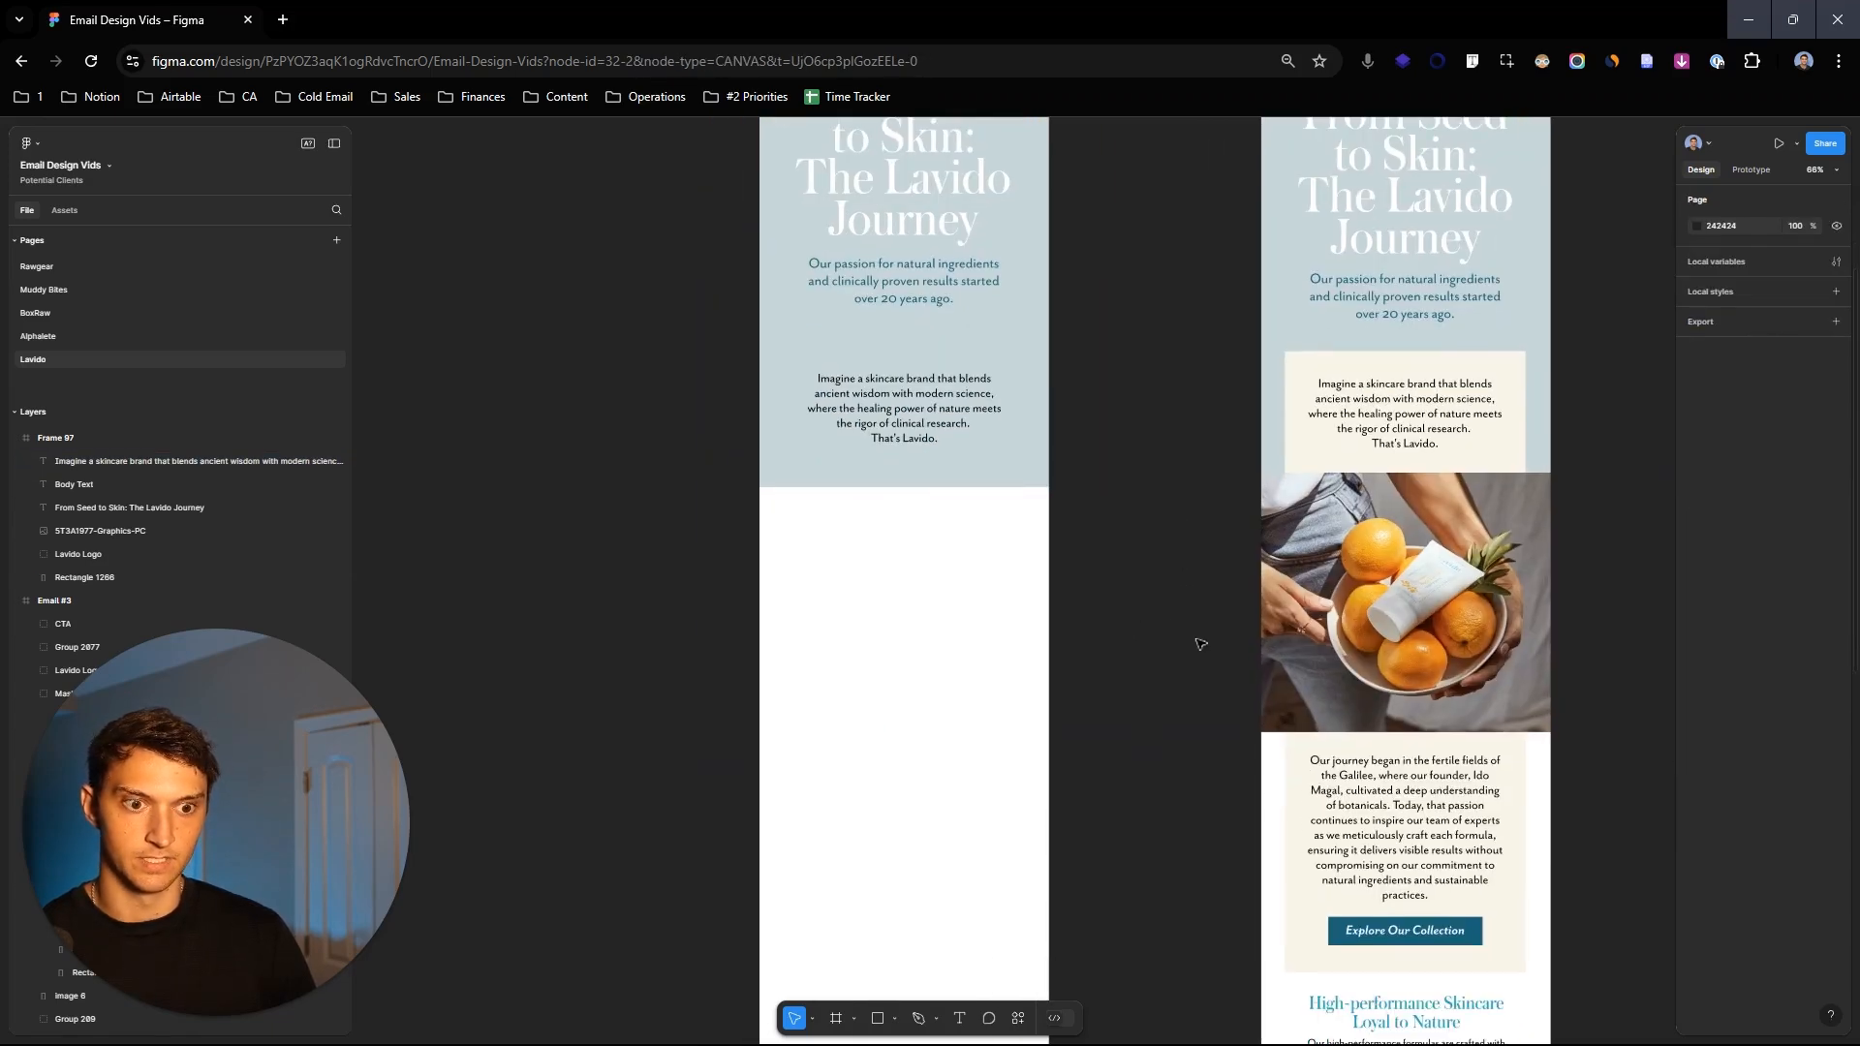
scroll(1190, 647, down, 3)
click(1444, 659)
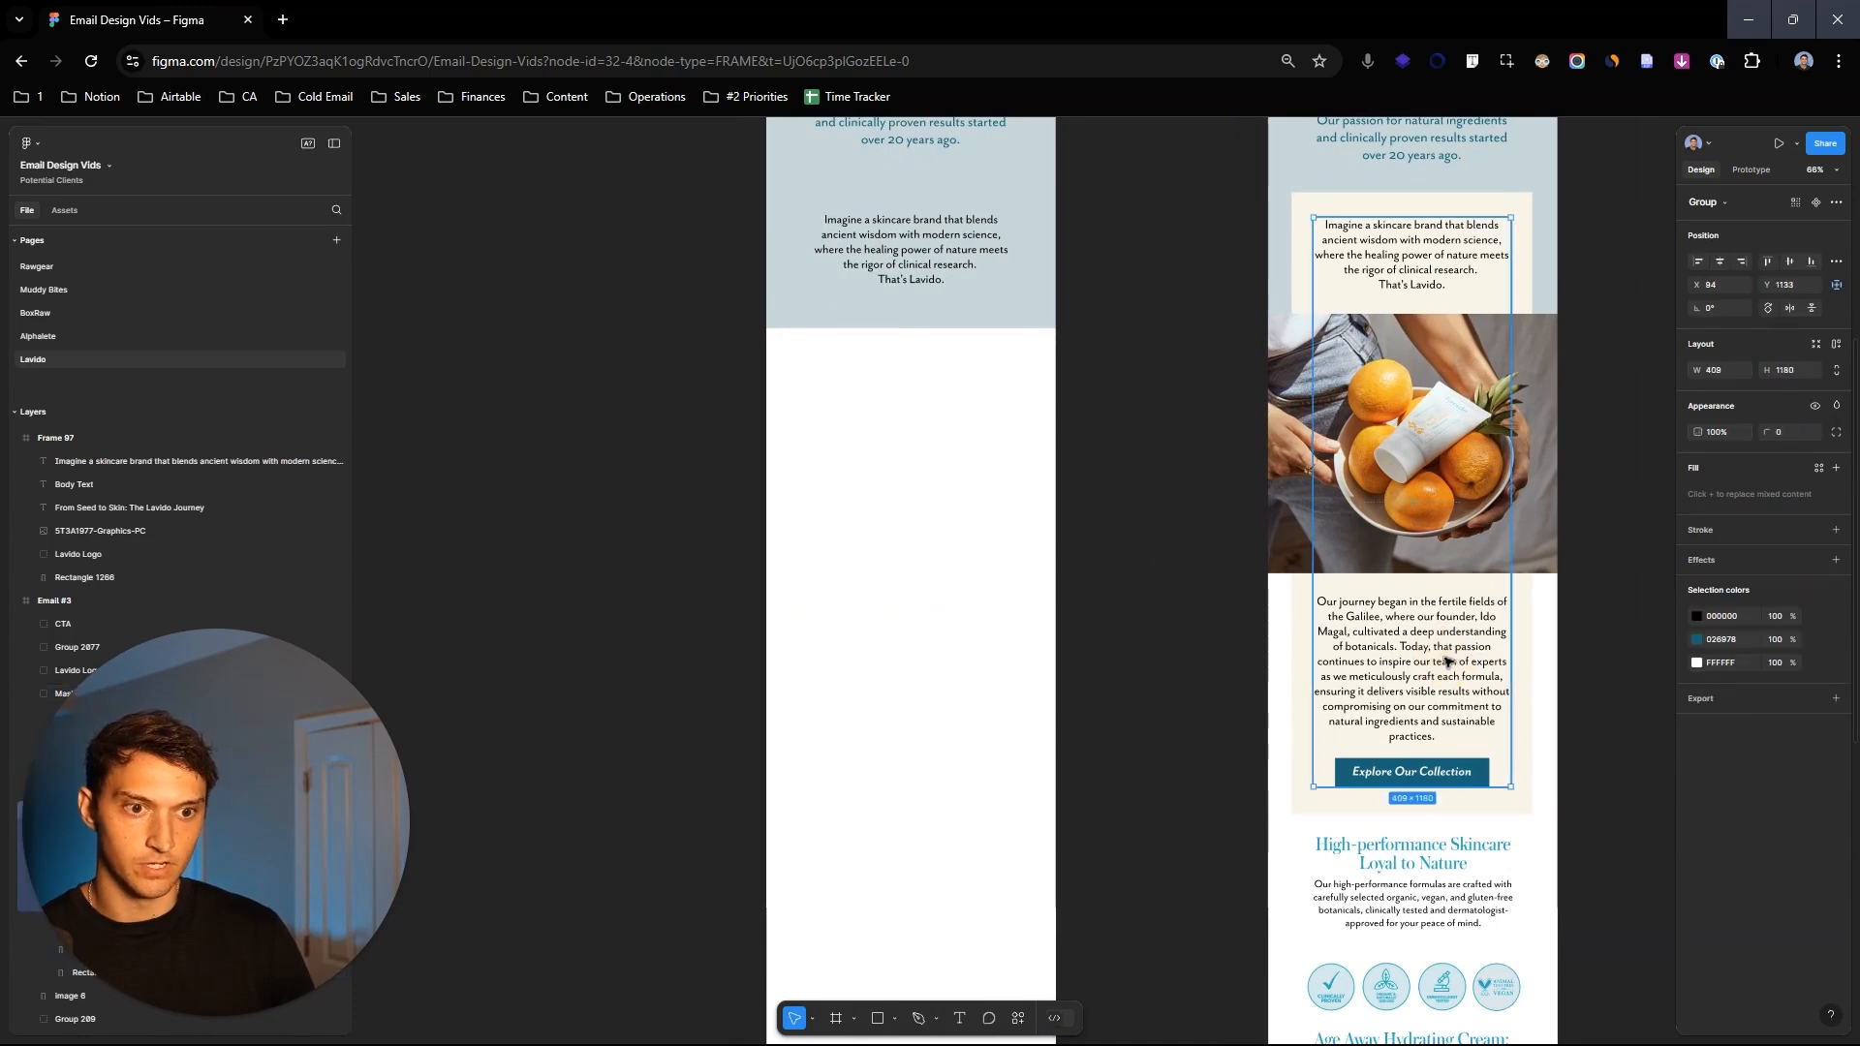
click(1446, 662)
drag(1443, 662, 936, 647)
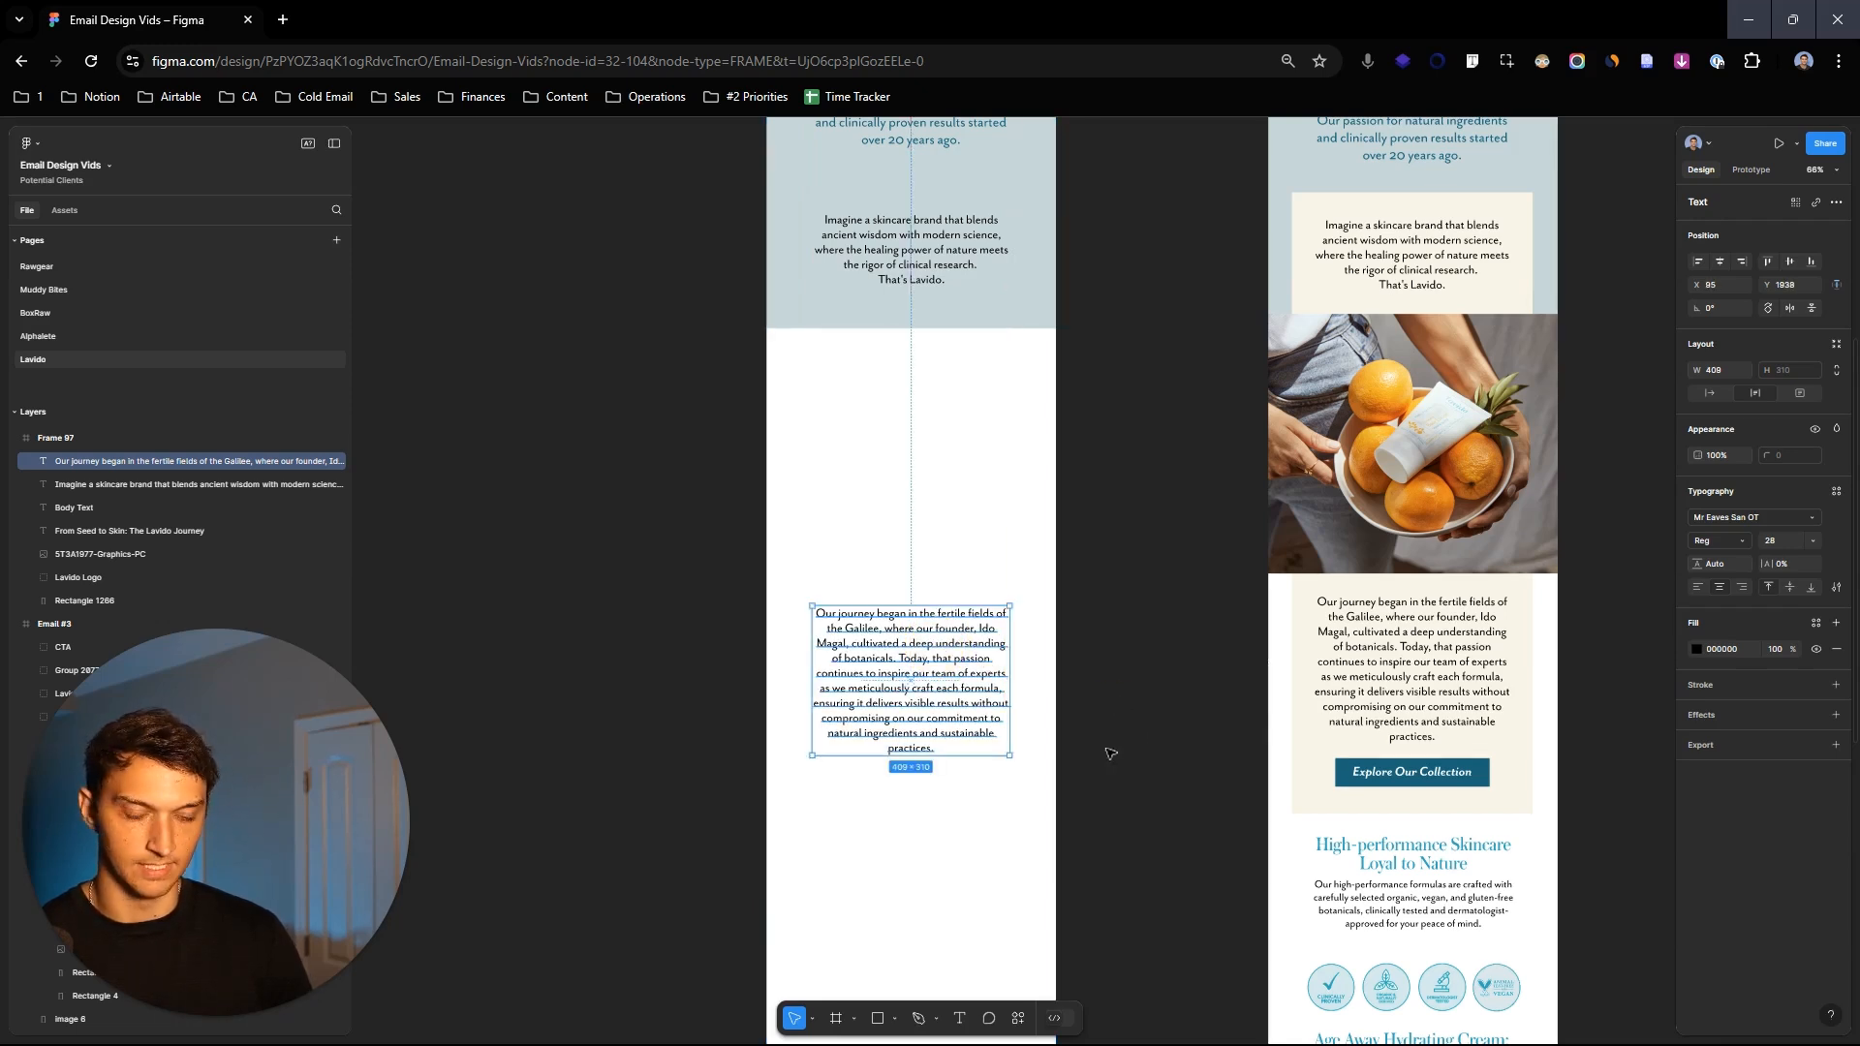
scroll(1119, 706, down, 1)
scroll(1025, 494, up, 3)
click(1133, 456)
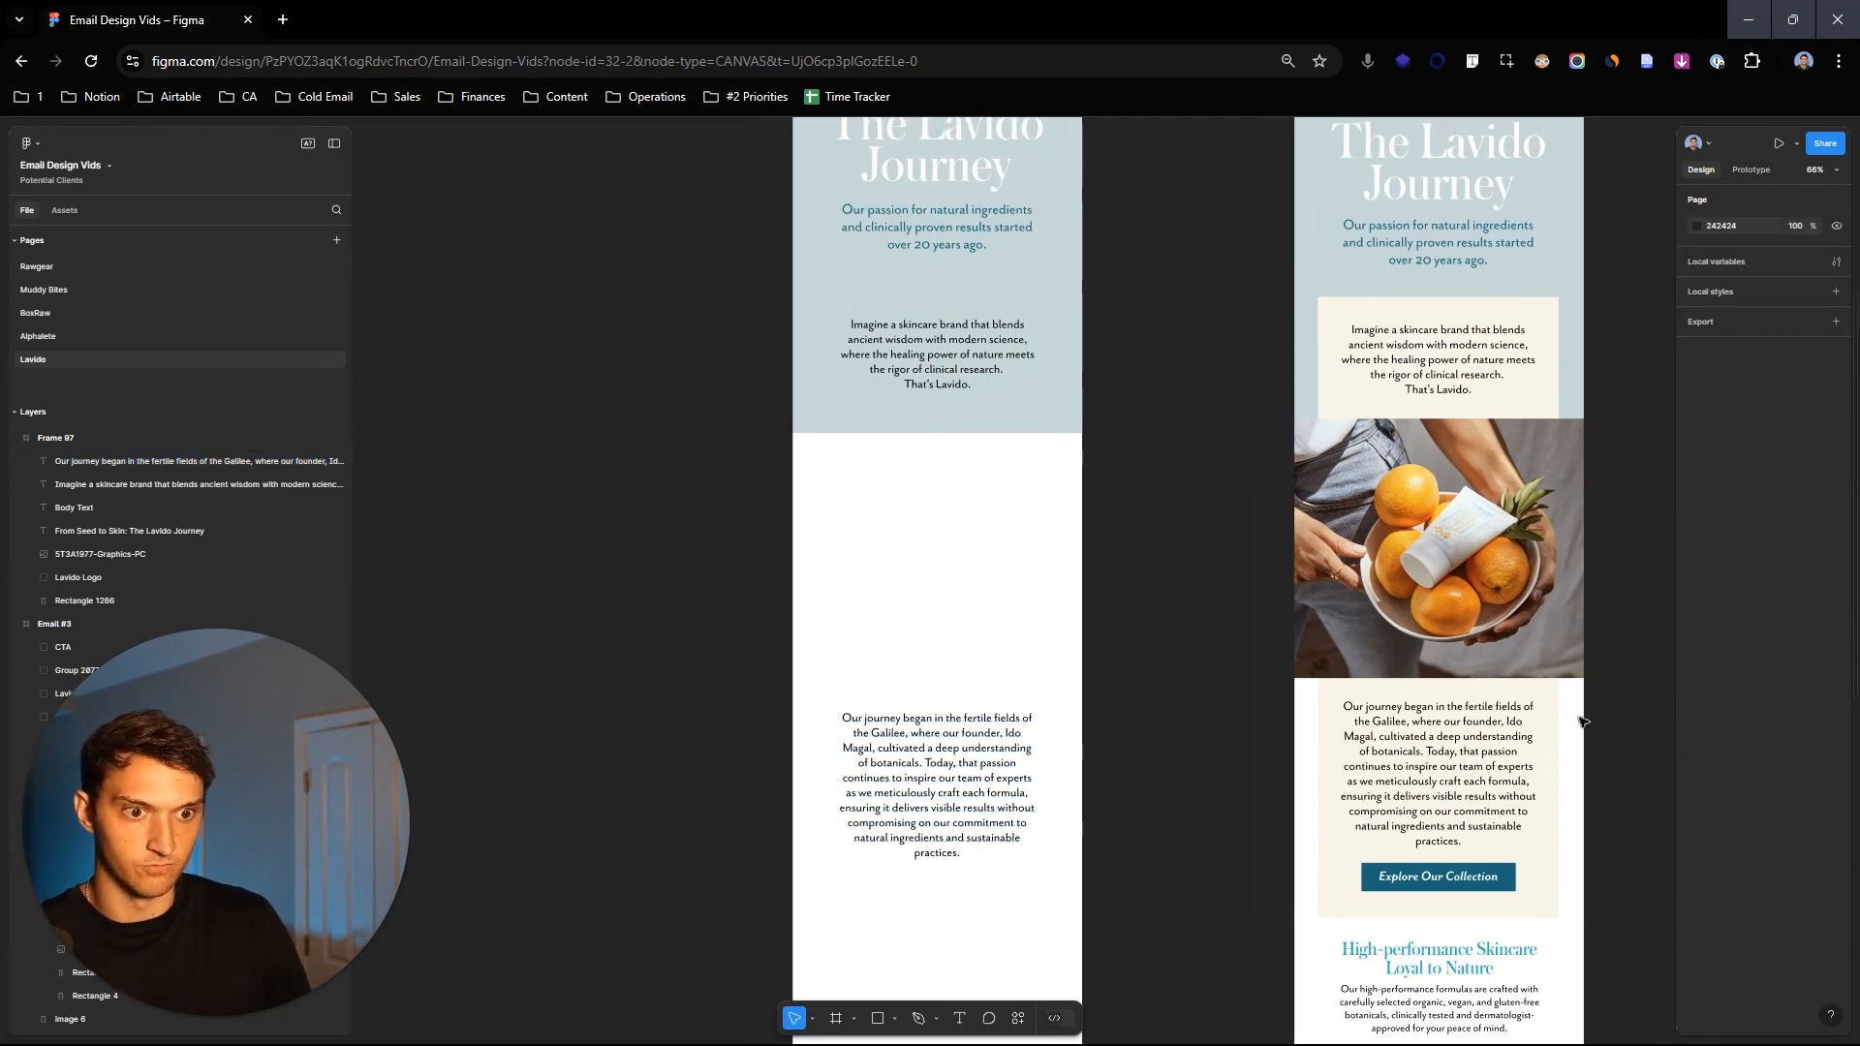
Step: Draw a rectangle about 509 by 1184 px over both paragraphs, centre it horizontally, and layer it behind the text above the blue background
key(r)
mouse_move(812, 305)
mouse_down()
mouse_move(1134, 714)
mouse_move(1059, 714)
mouse_move(1059, 876)
mouse_up()
drag(1004, 769, 997, 752)
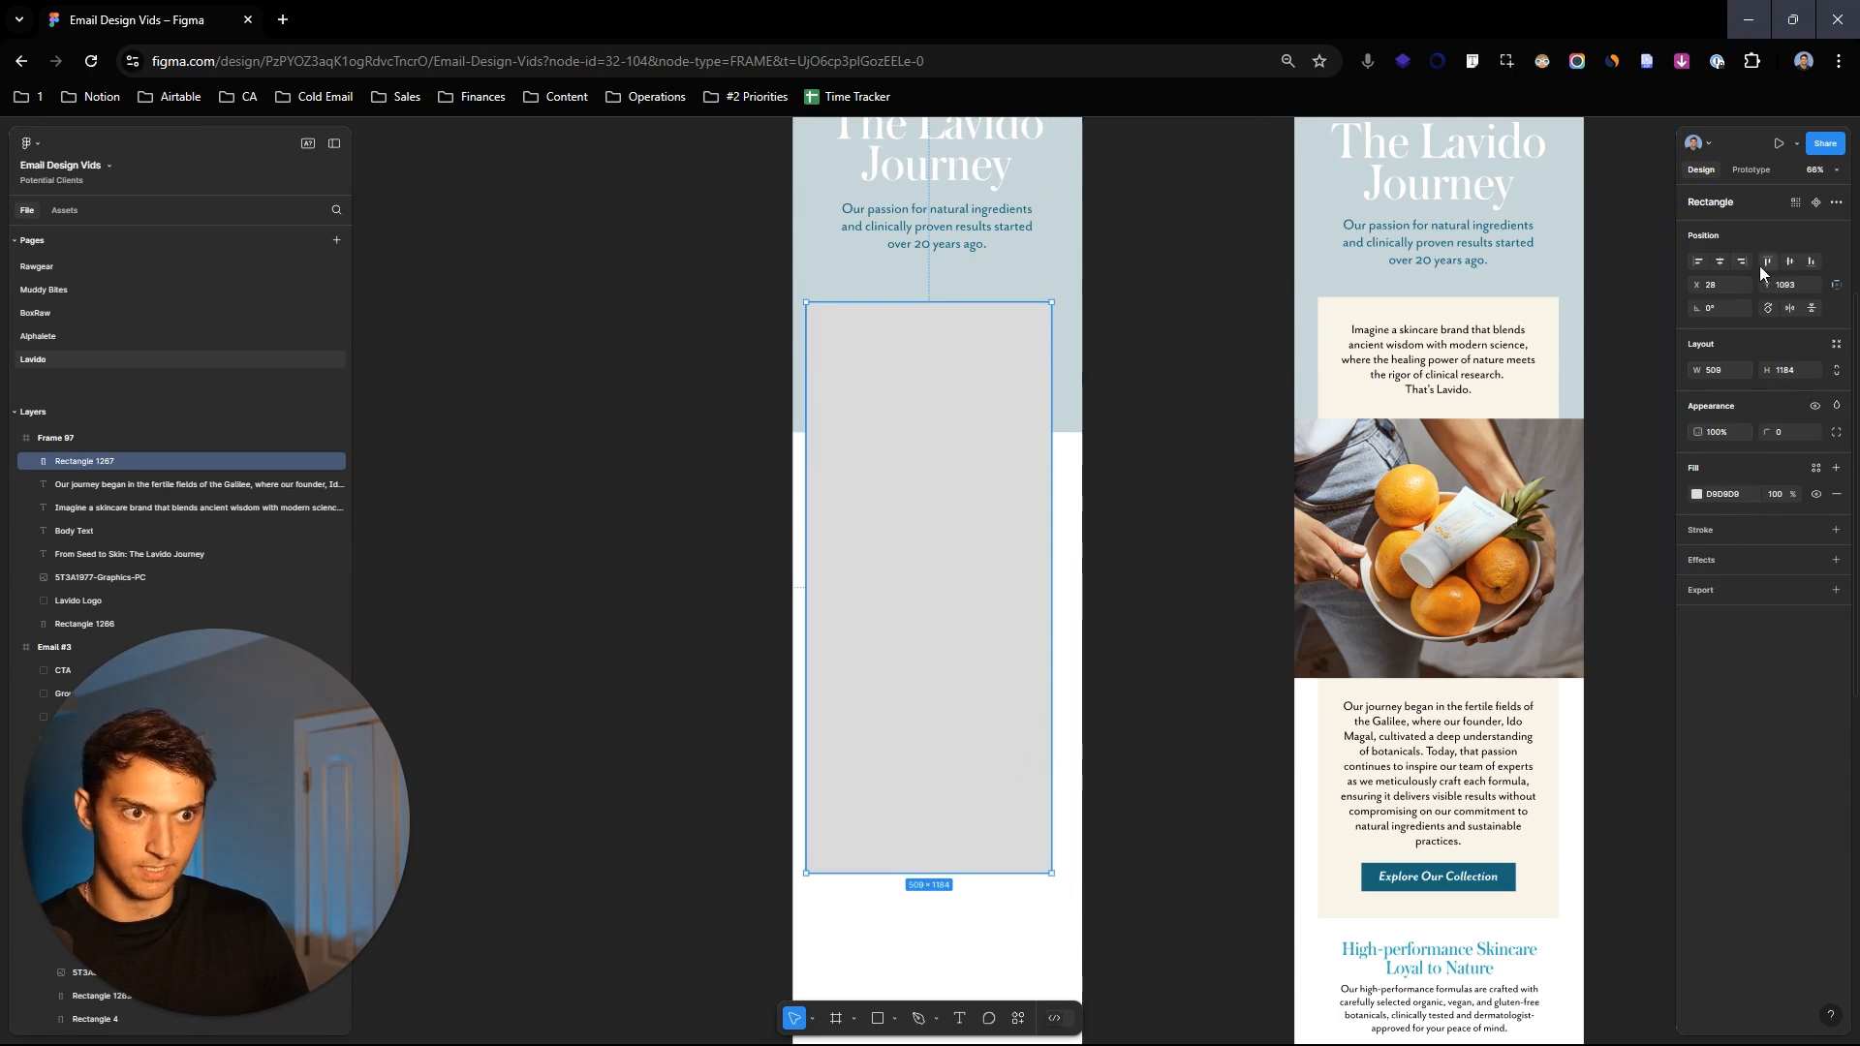
click(1721, 260)
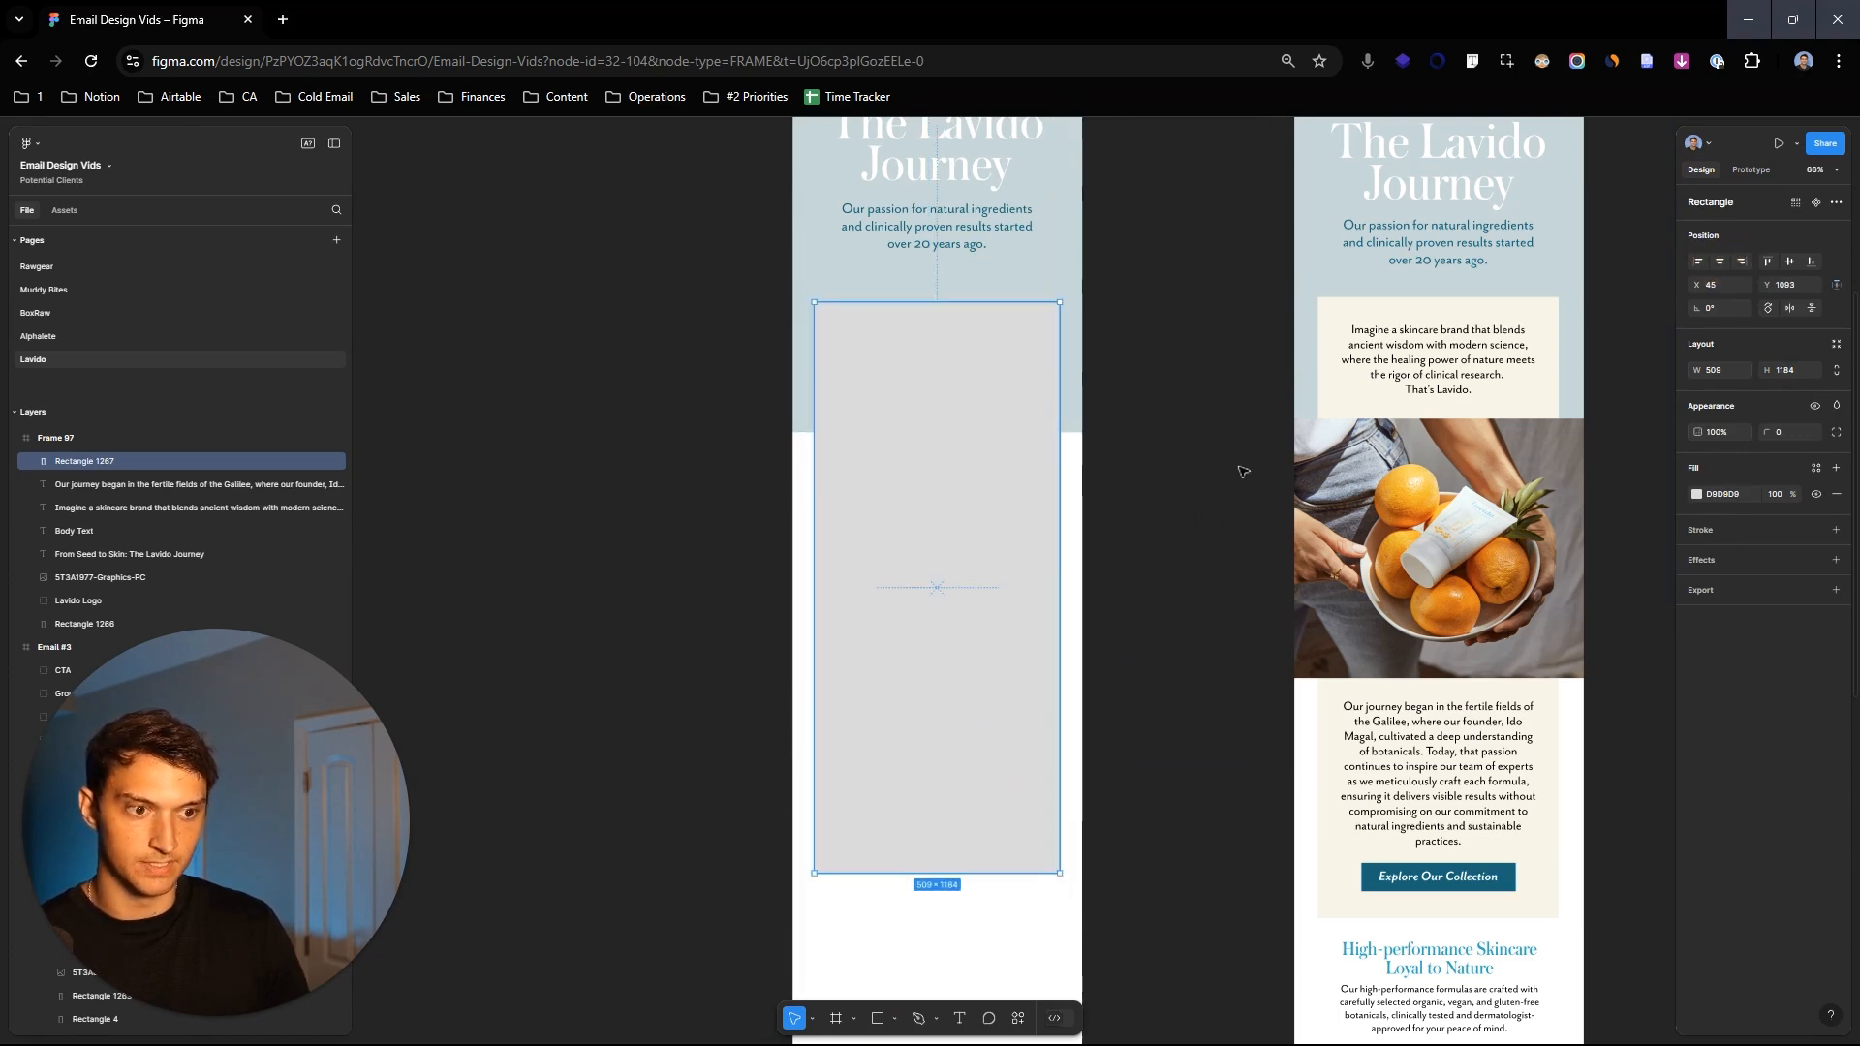
key(ctrl+shift+[)
key(ctrl+])
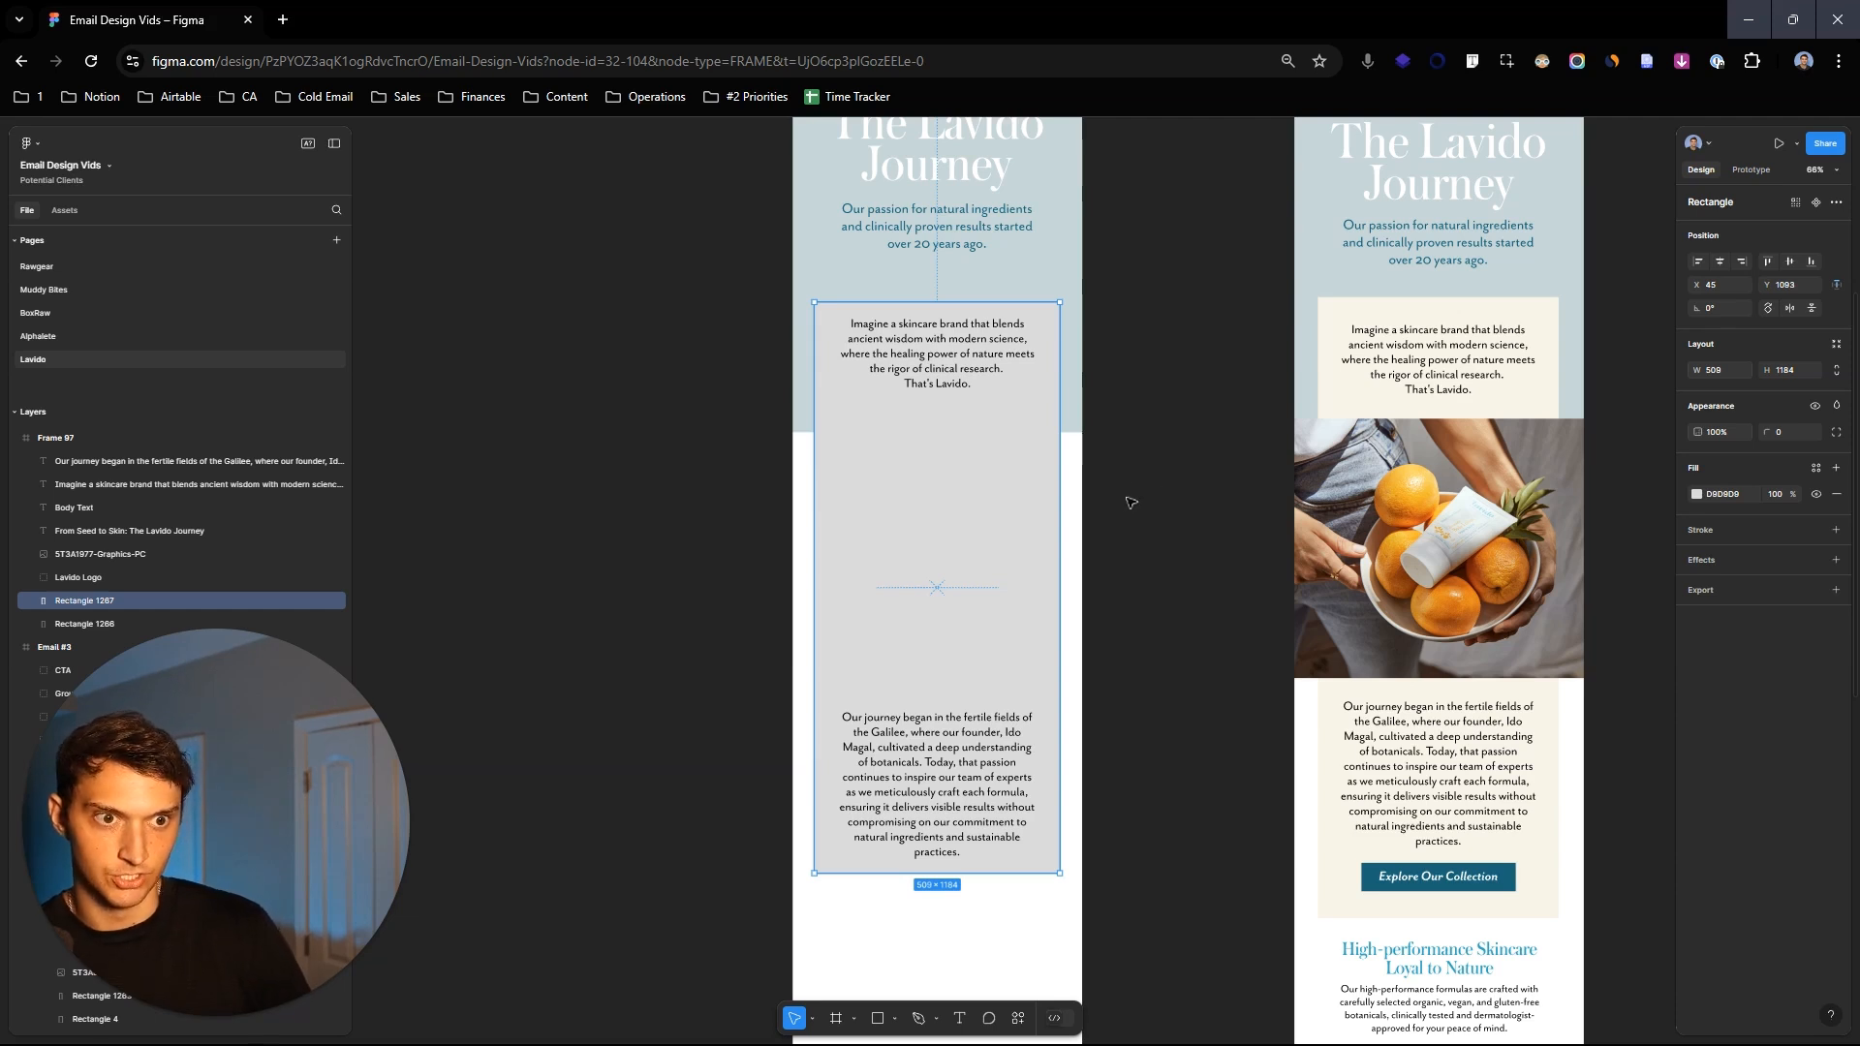
Step: Fill the rectangle with the cream colour sampled from the reference's text box and shift the "Imagine a skincare brand" paragraph slightly down
key(i)
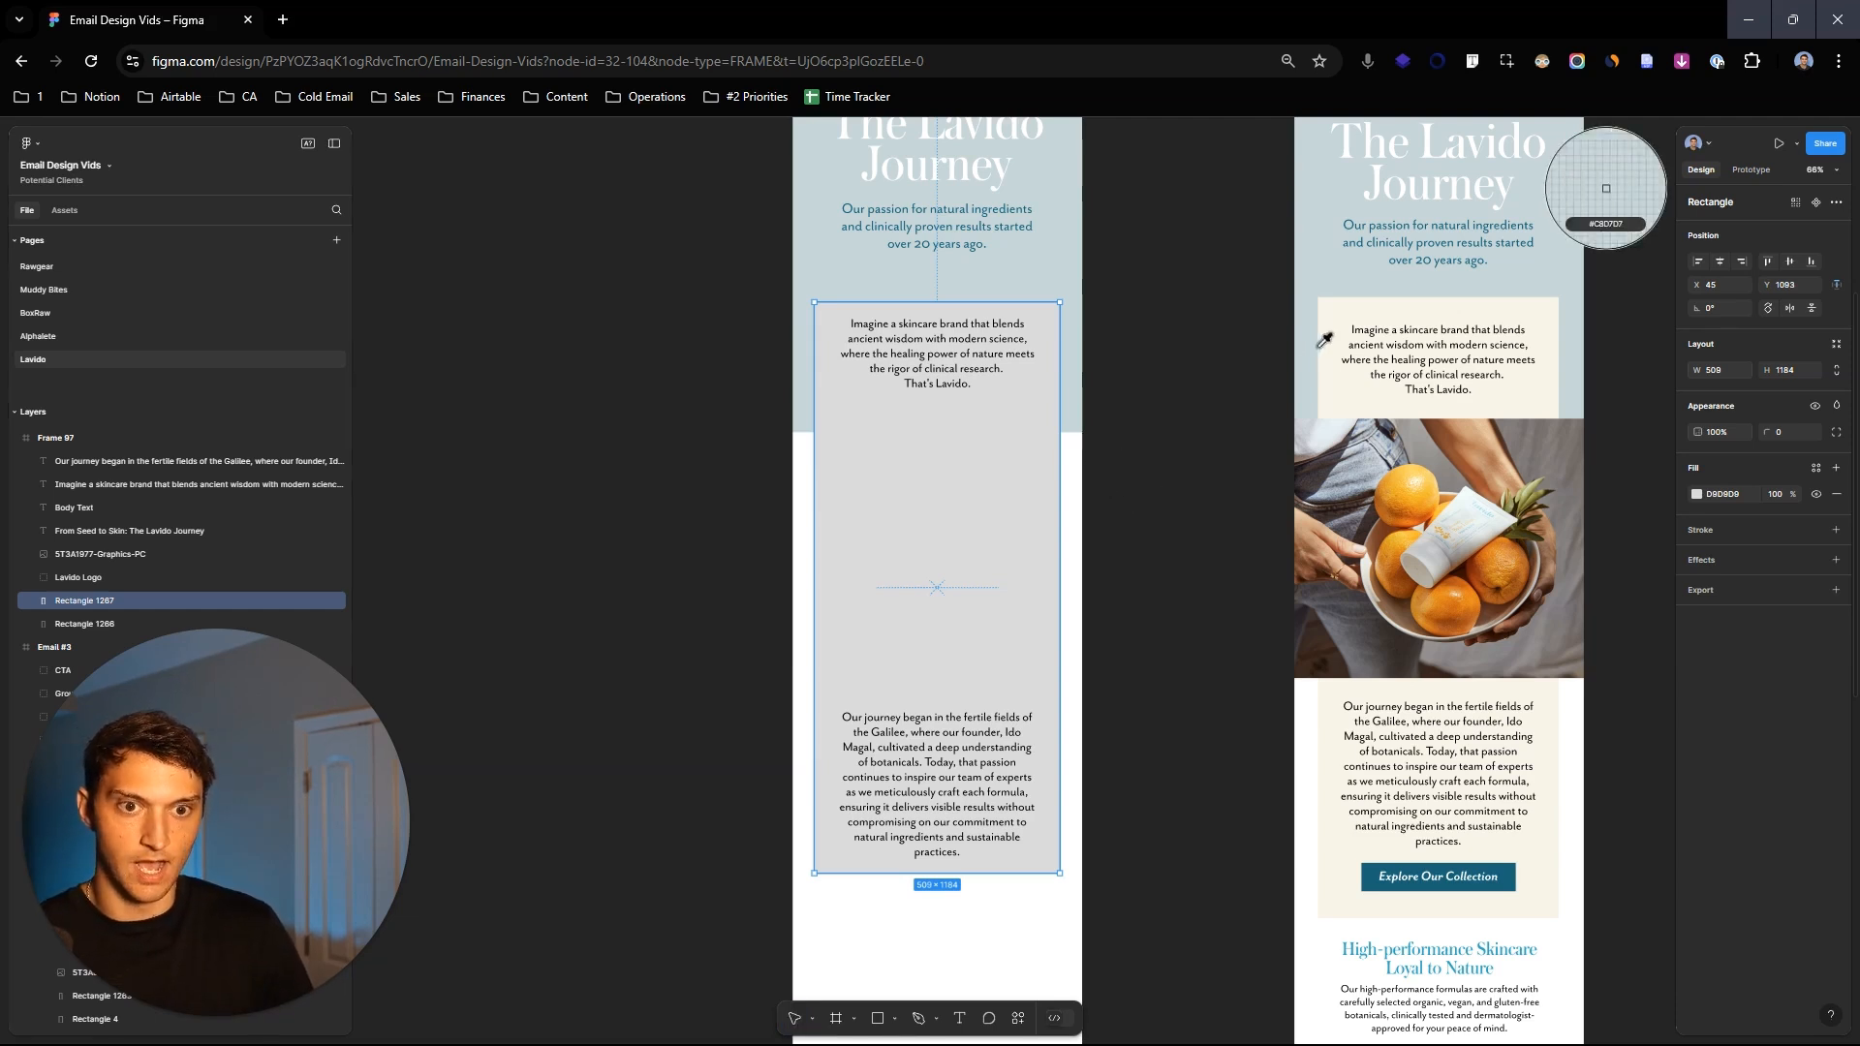
click(1337, 315)
click(942, 376)
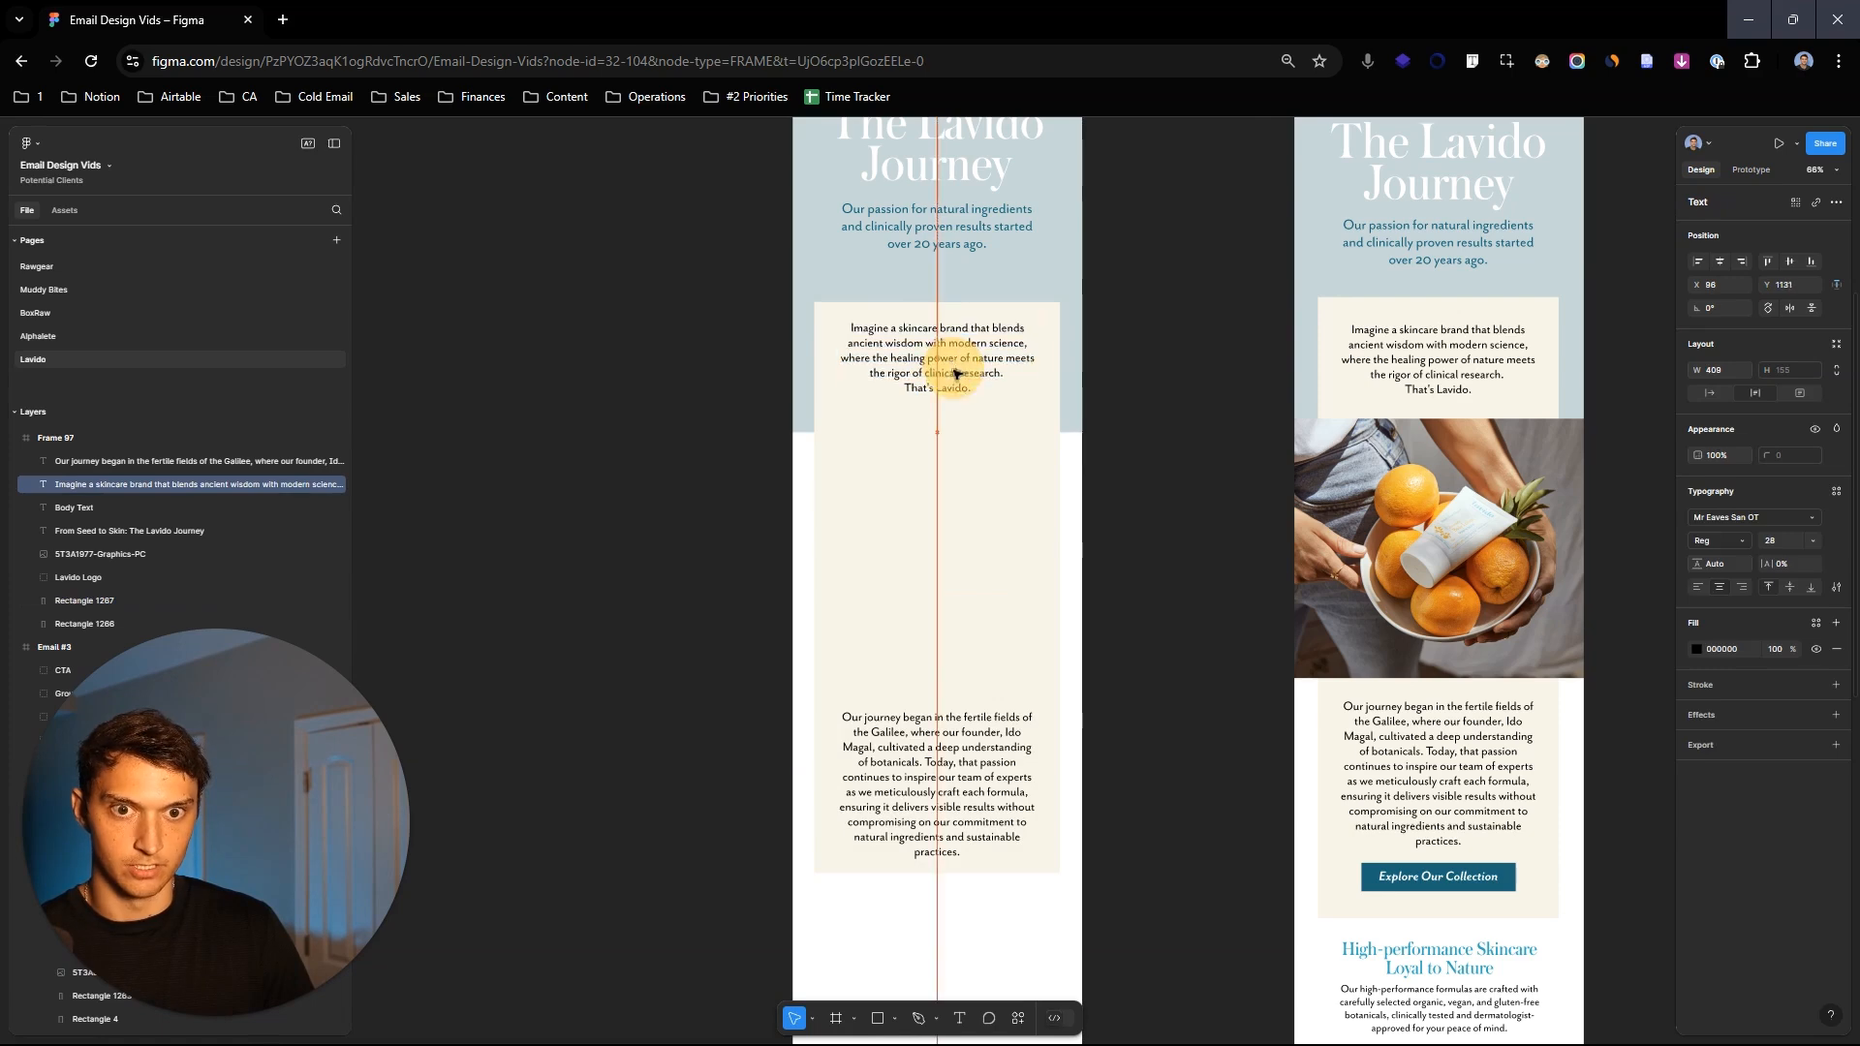
click(1215, 611)
Step: Copy the reference's photo of the orange bowl into the new frame, midway between the two paragraphs
double_click(1398, 571)
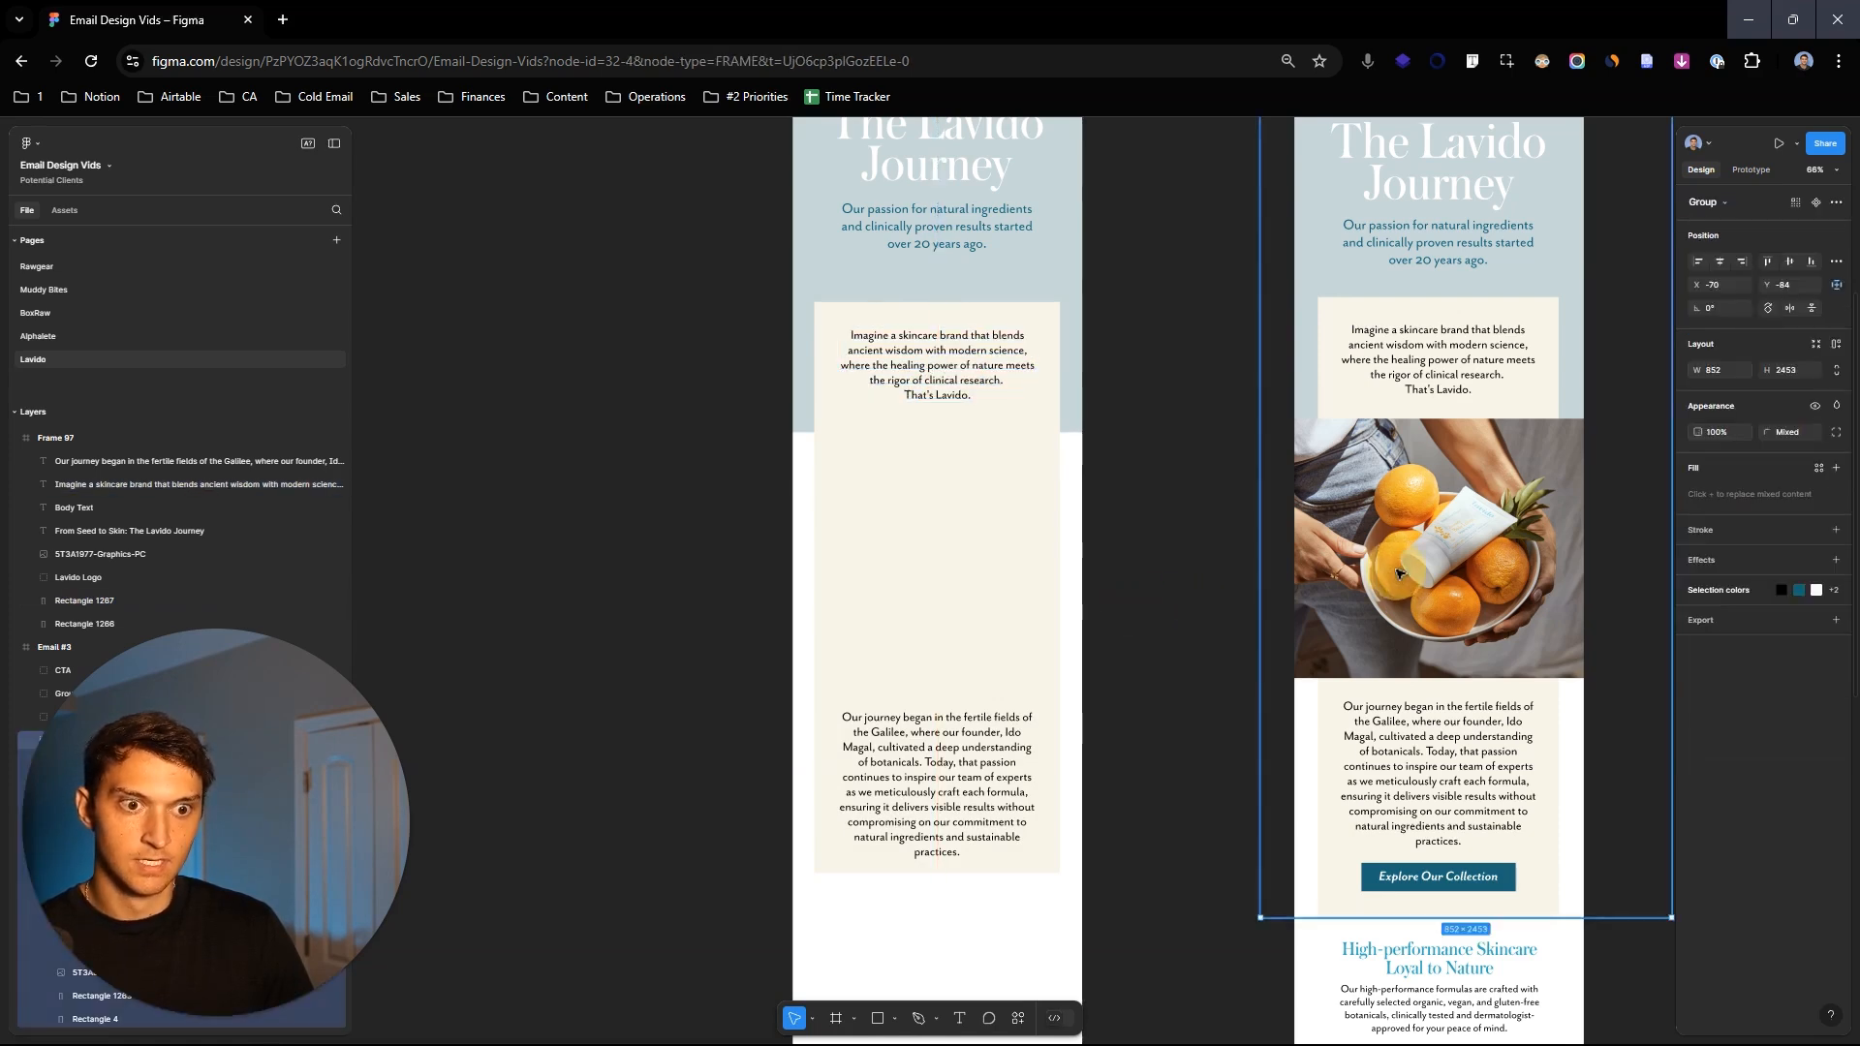
drag(1387, 565, 931, 559)
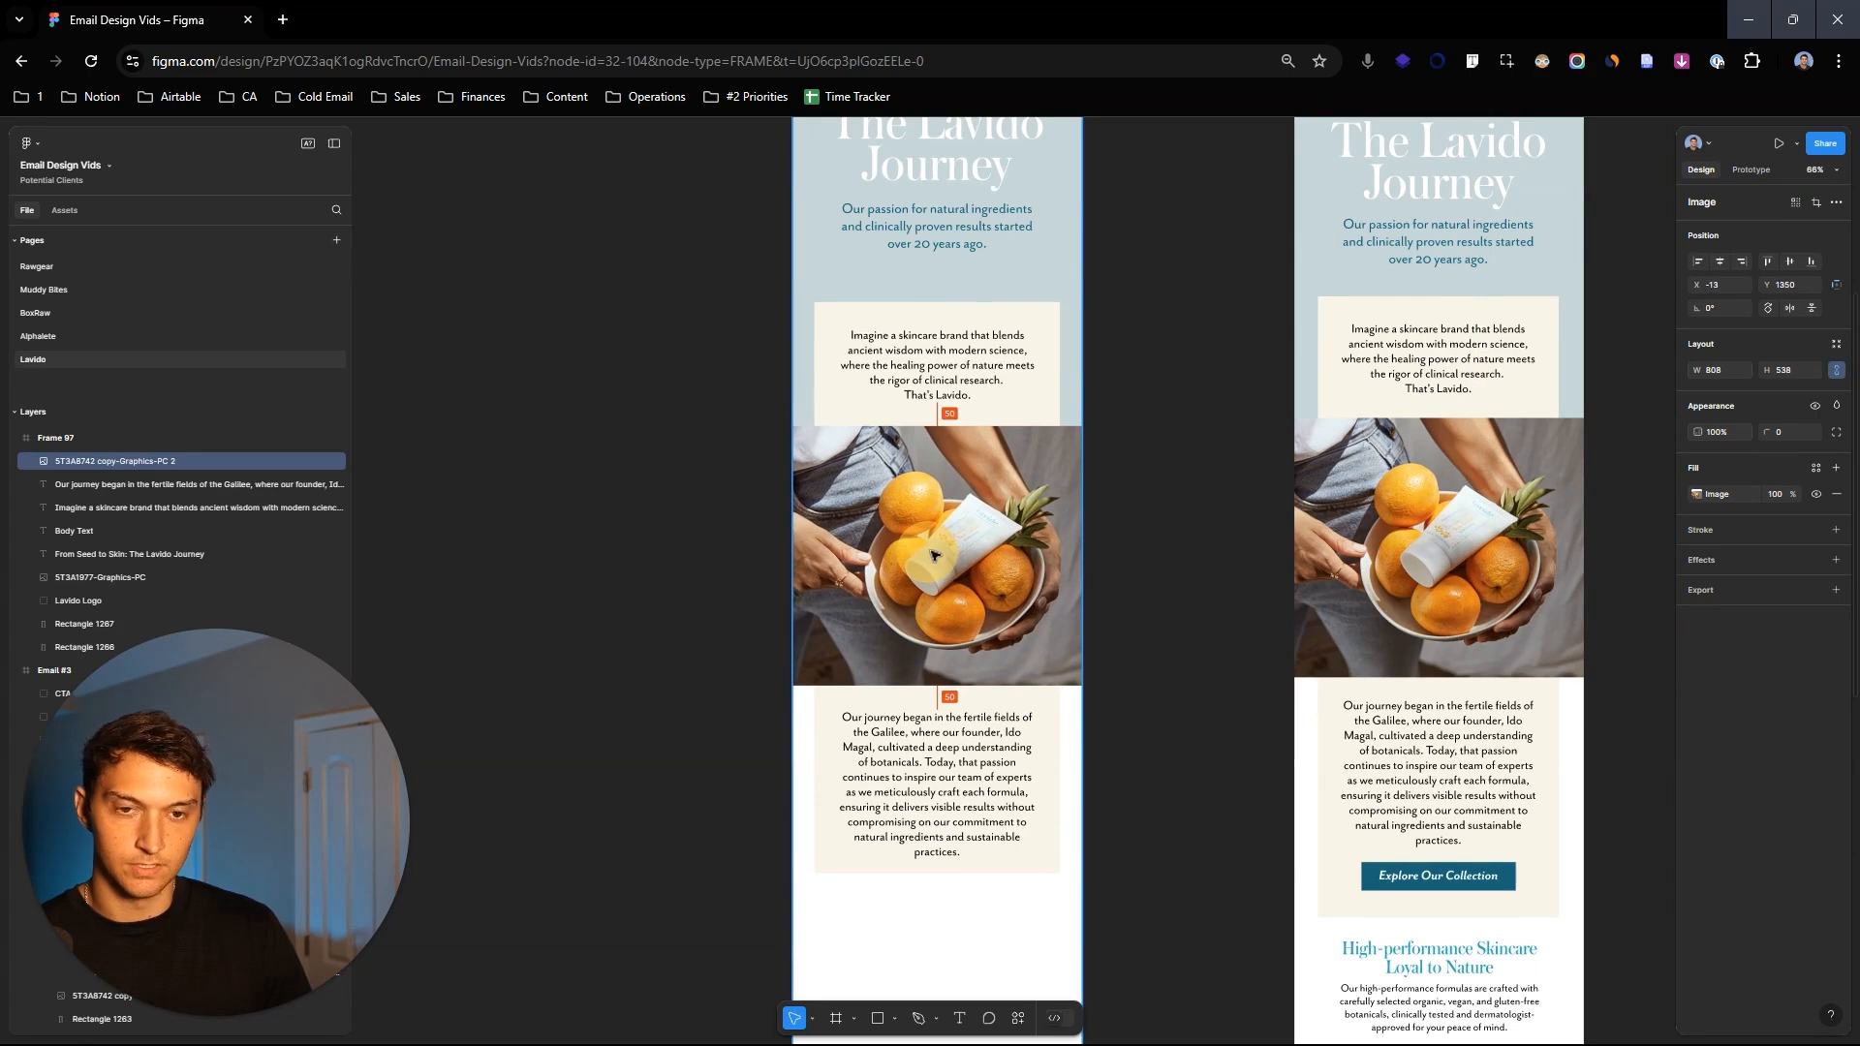
click(1151, 372)
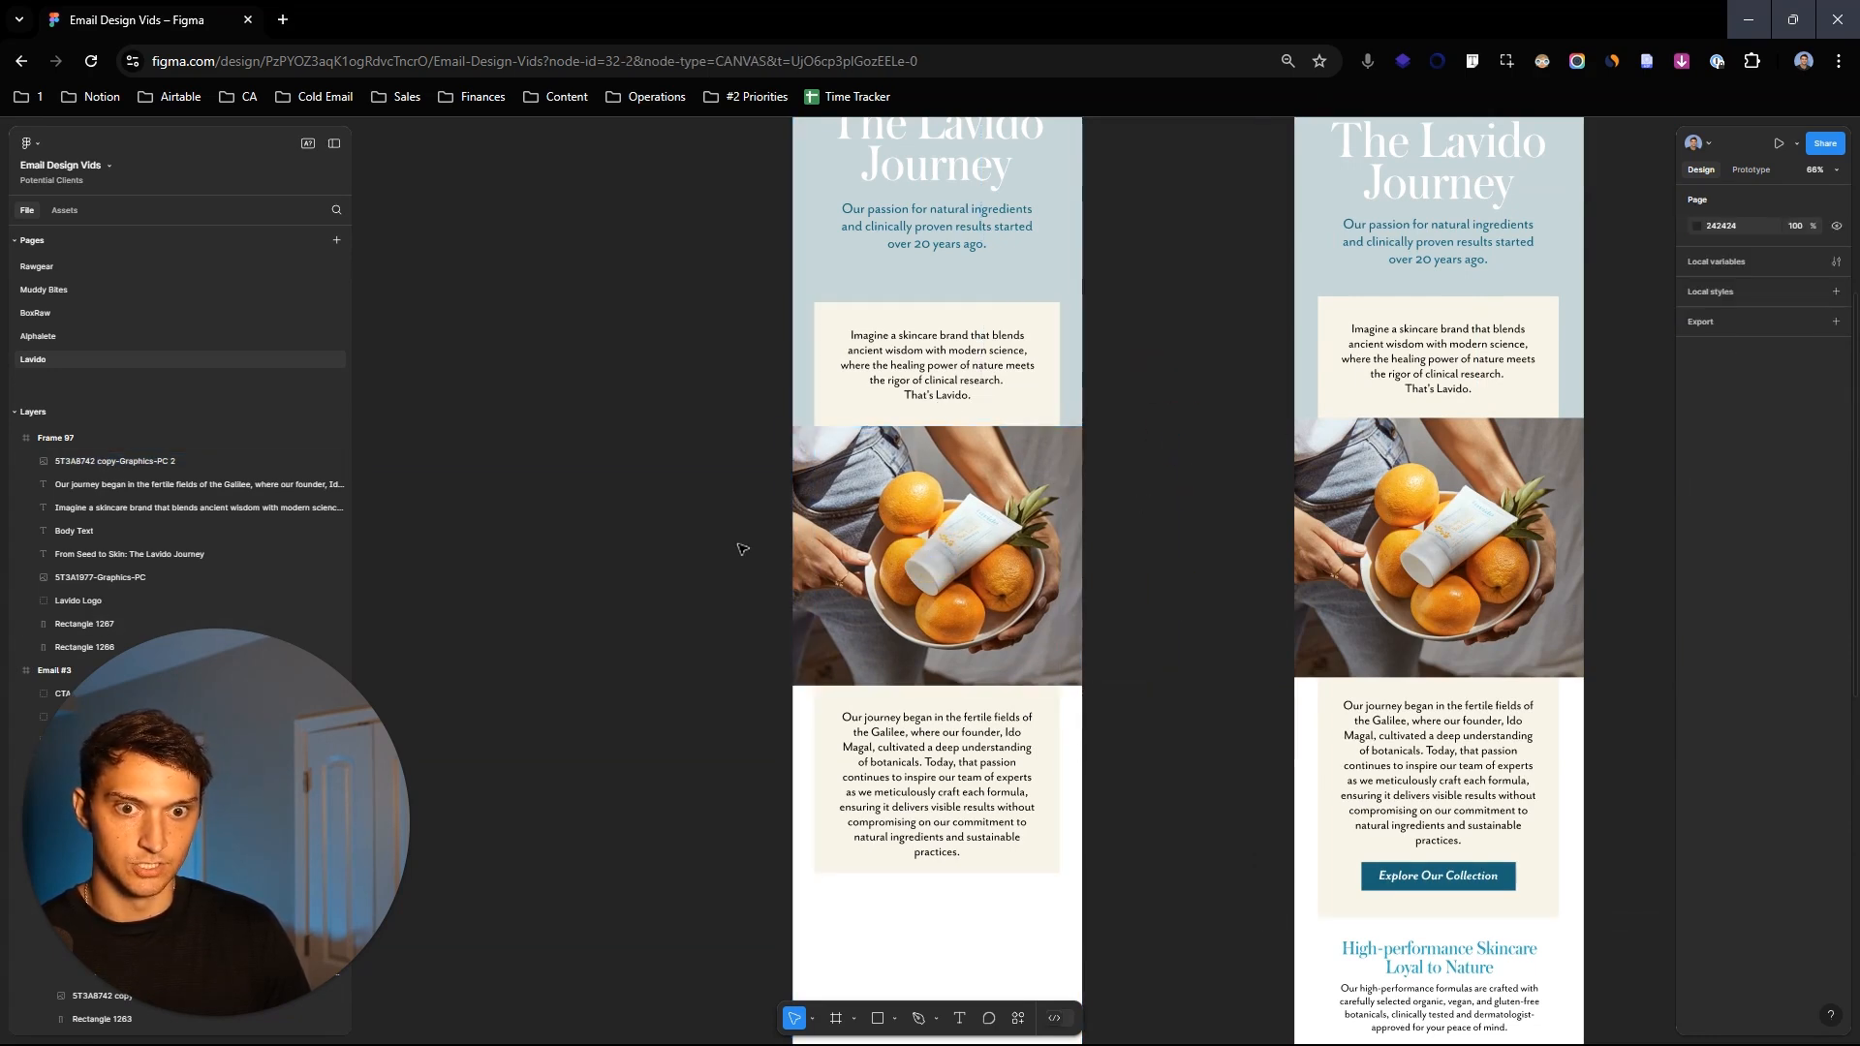
Step: Move the "Our journey began" paragraph slightly up to Y 1927, closer to the orange bowl photo
scroll(706, 515, down, 1)
click(940, 762)
scroll(940, 764, up, 1)
key(shift+Up)
scroll(845, 766, up, 4)
drag(977, 919, 1066, 678)
scroll(1206, 521, down, 2)
key(shift+Down)
scroll(1209, 529, down, 5)
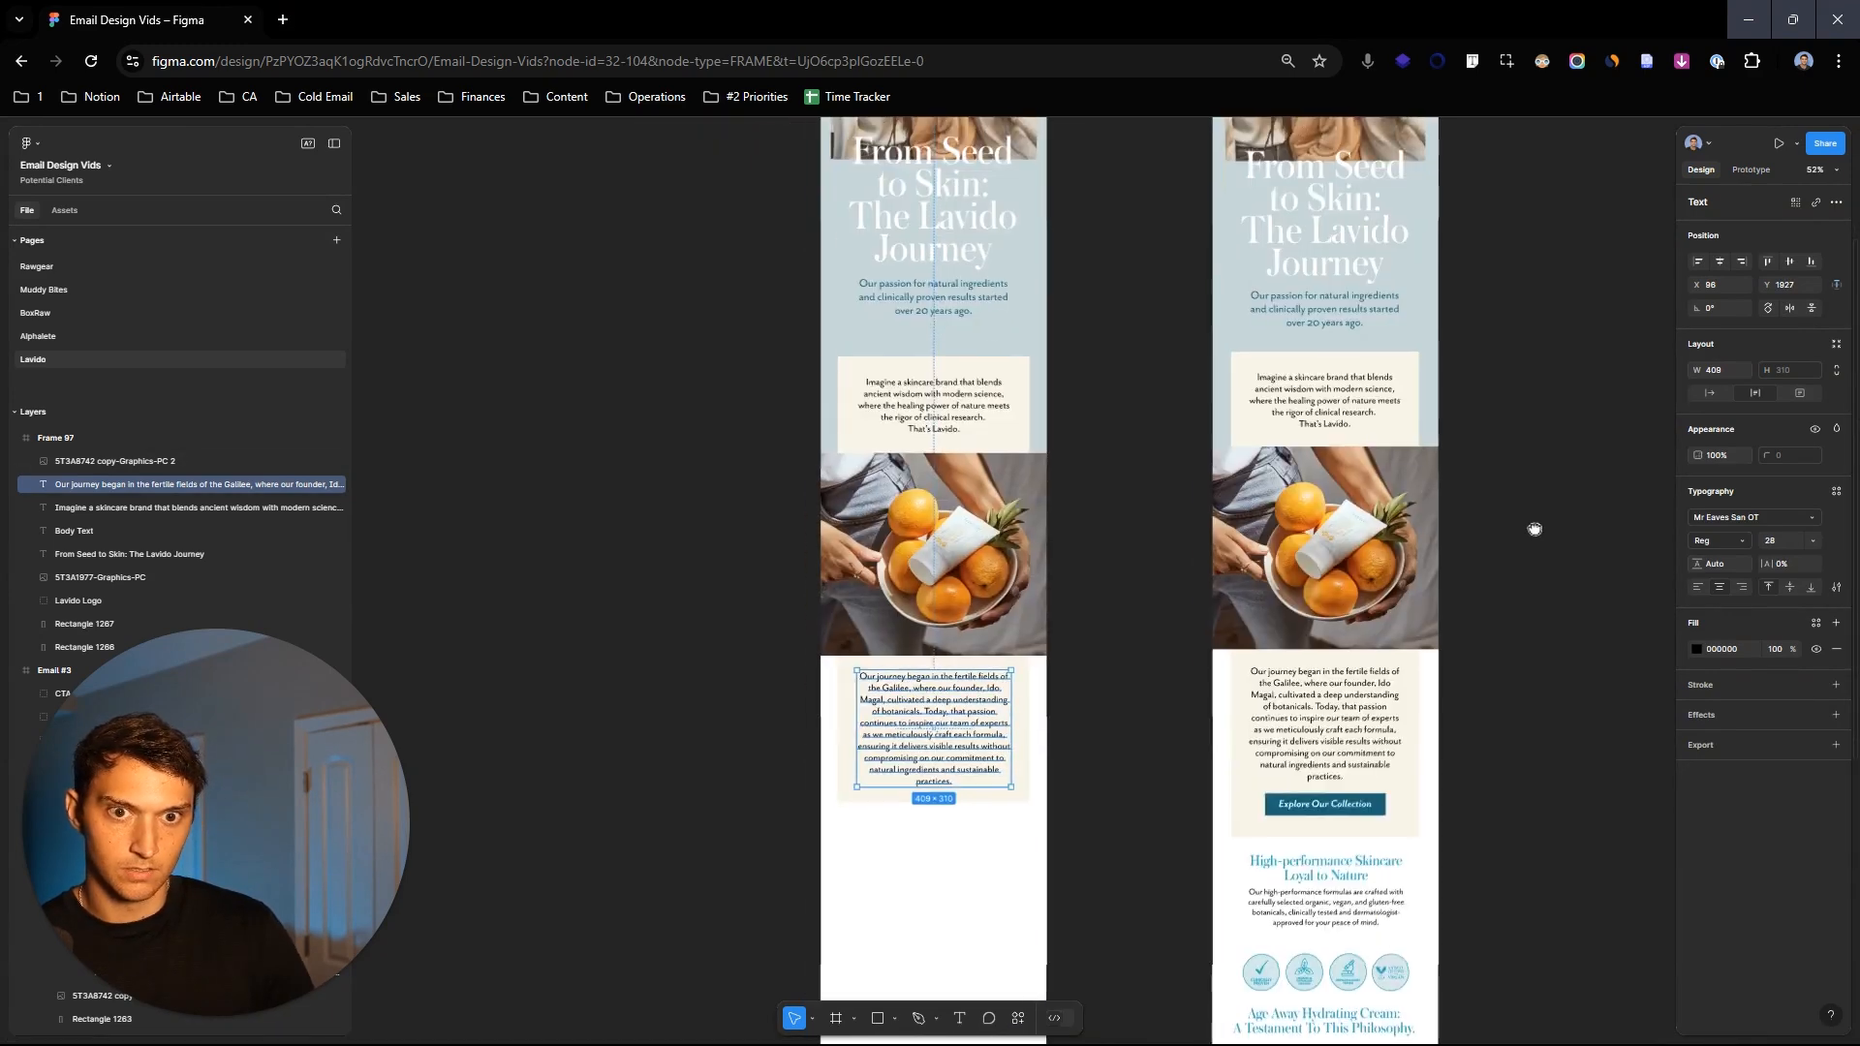
click(795, 320)
Step: Move the new frame's headline down to about Y 544 and the "Our passion" text down to about Y 927
scroll(794, 320, up, 5)
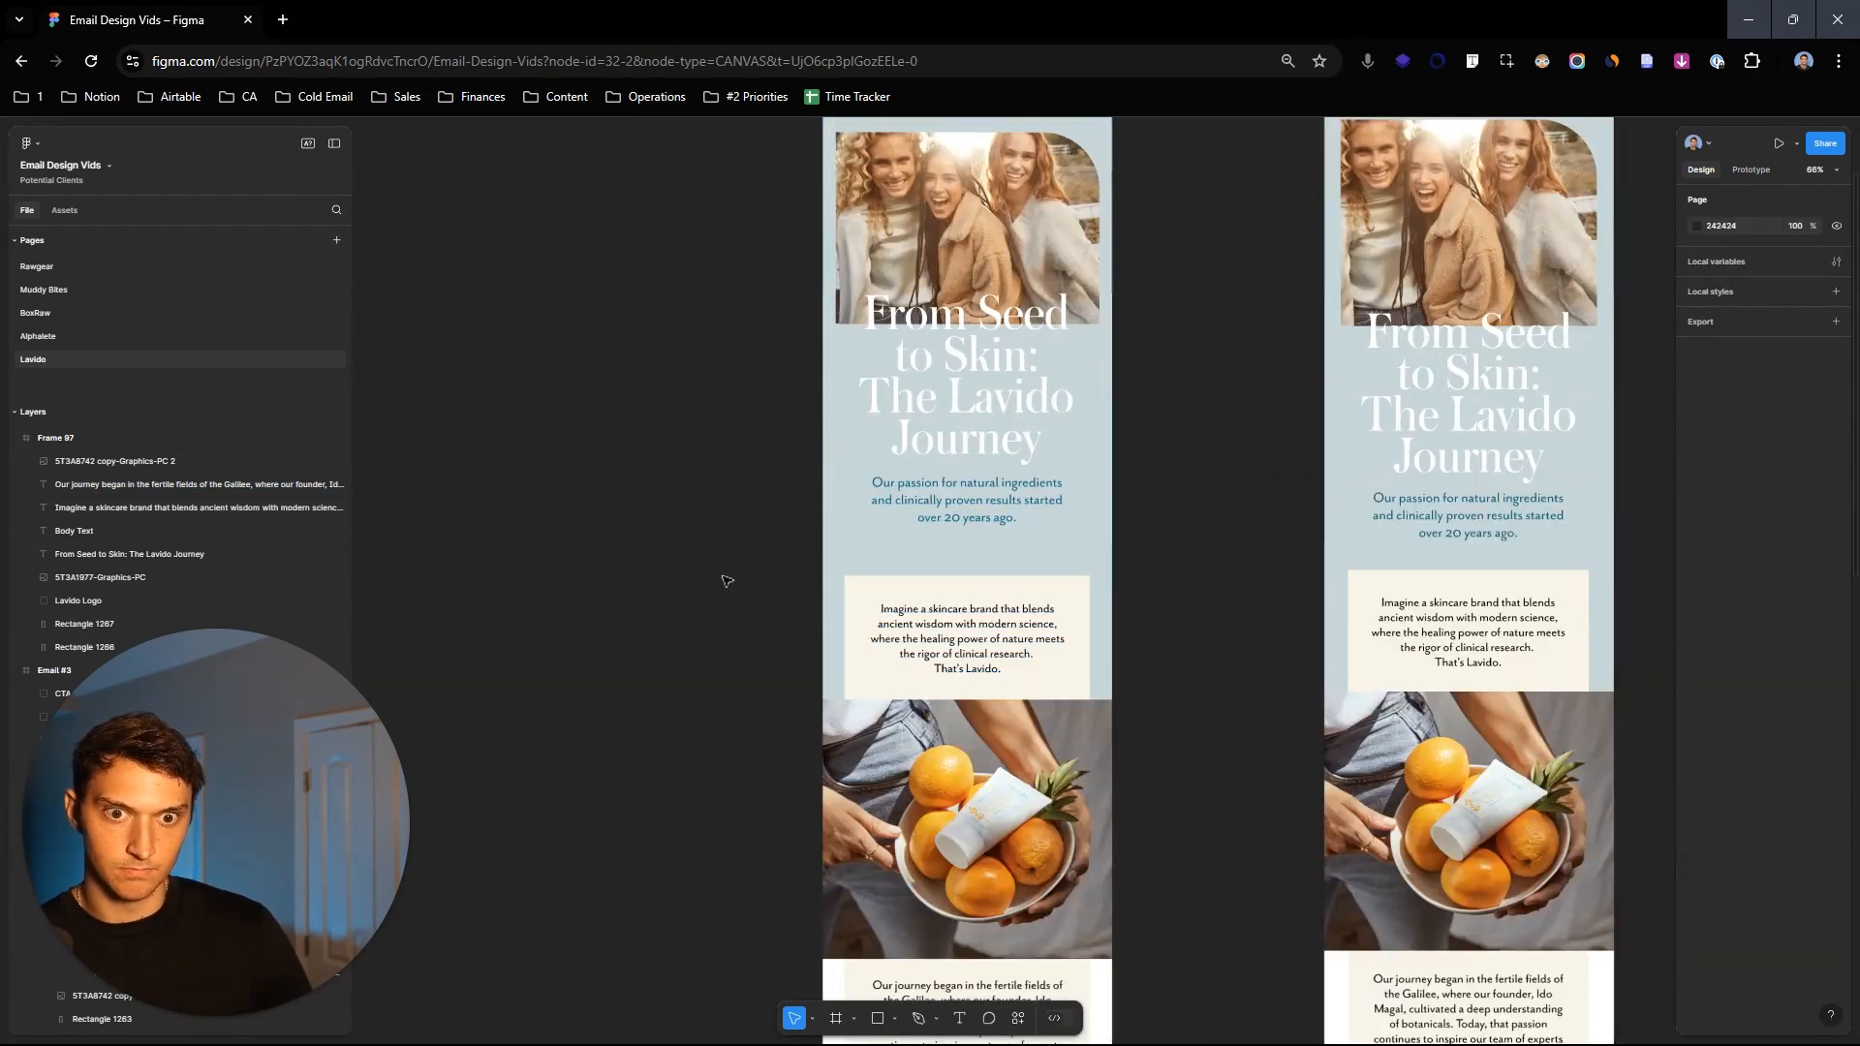
click(1030, 504)
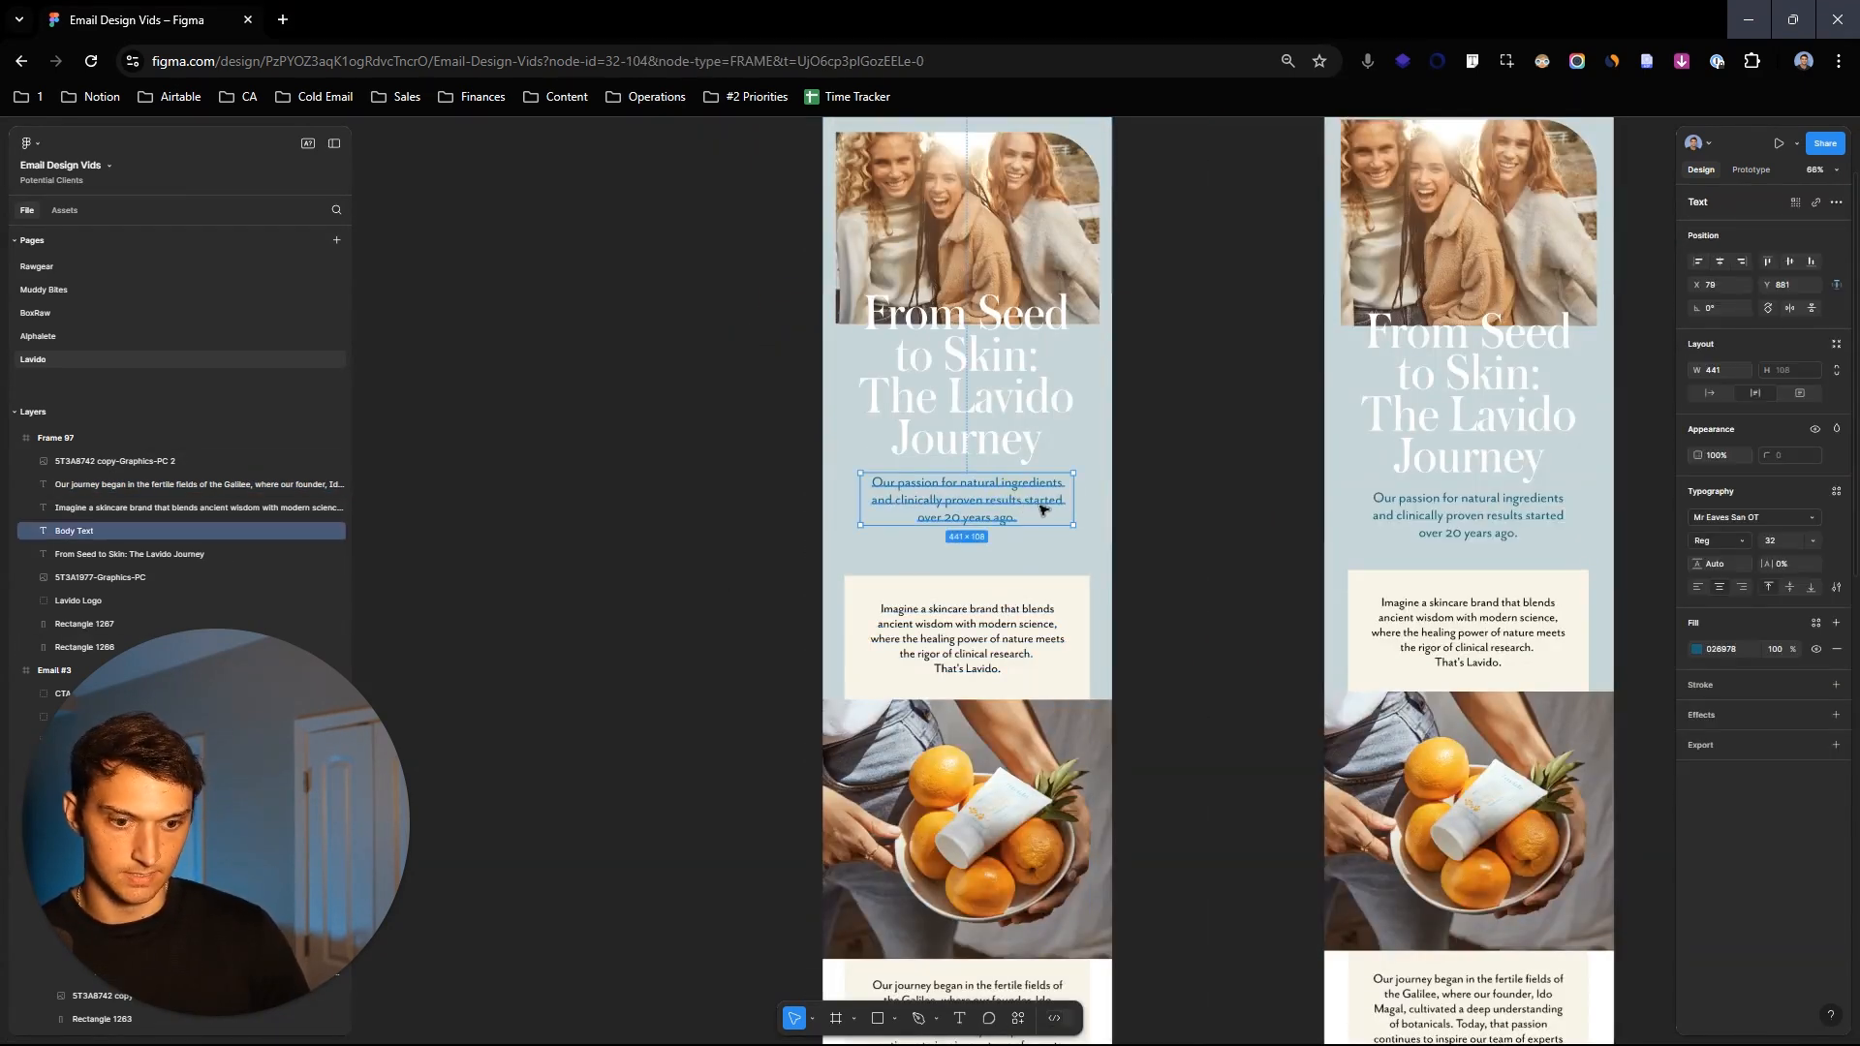
click(634, 422)
scroll(831, 455, down, 3)
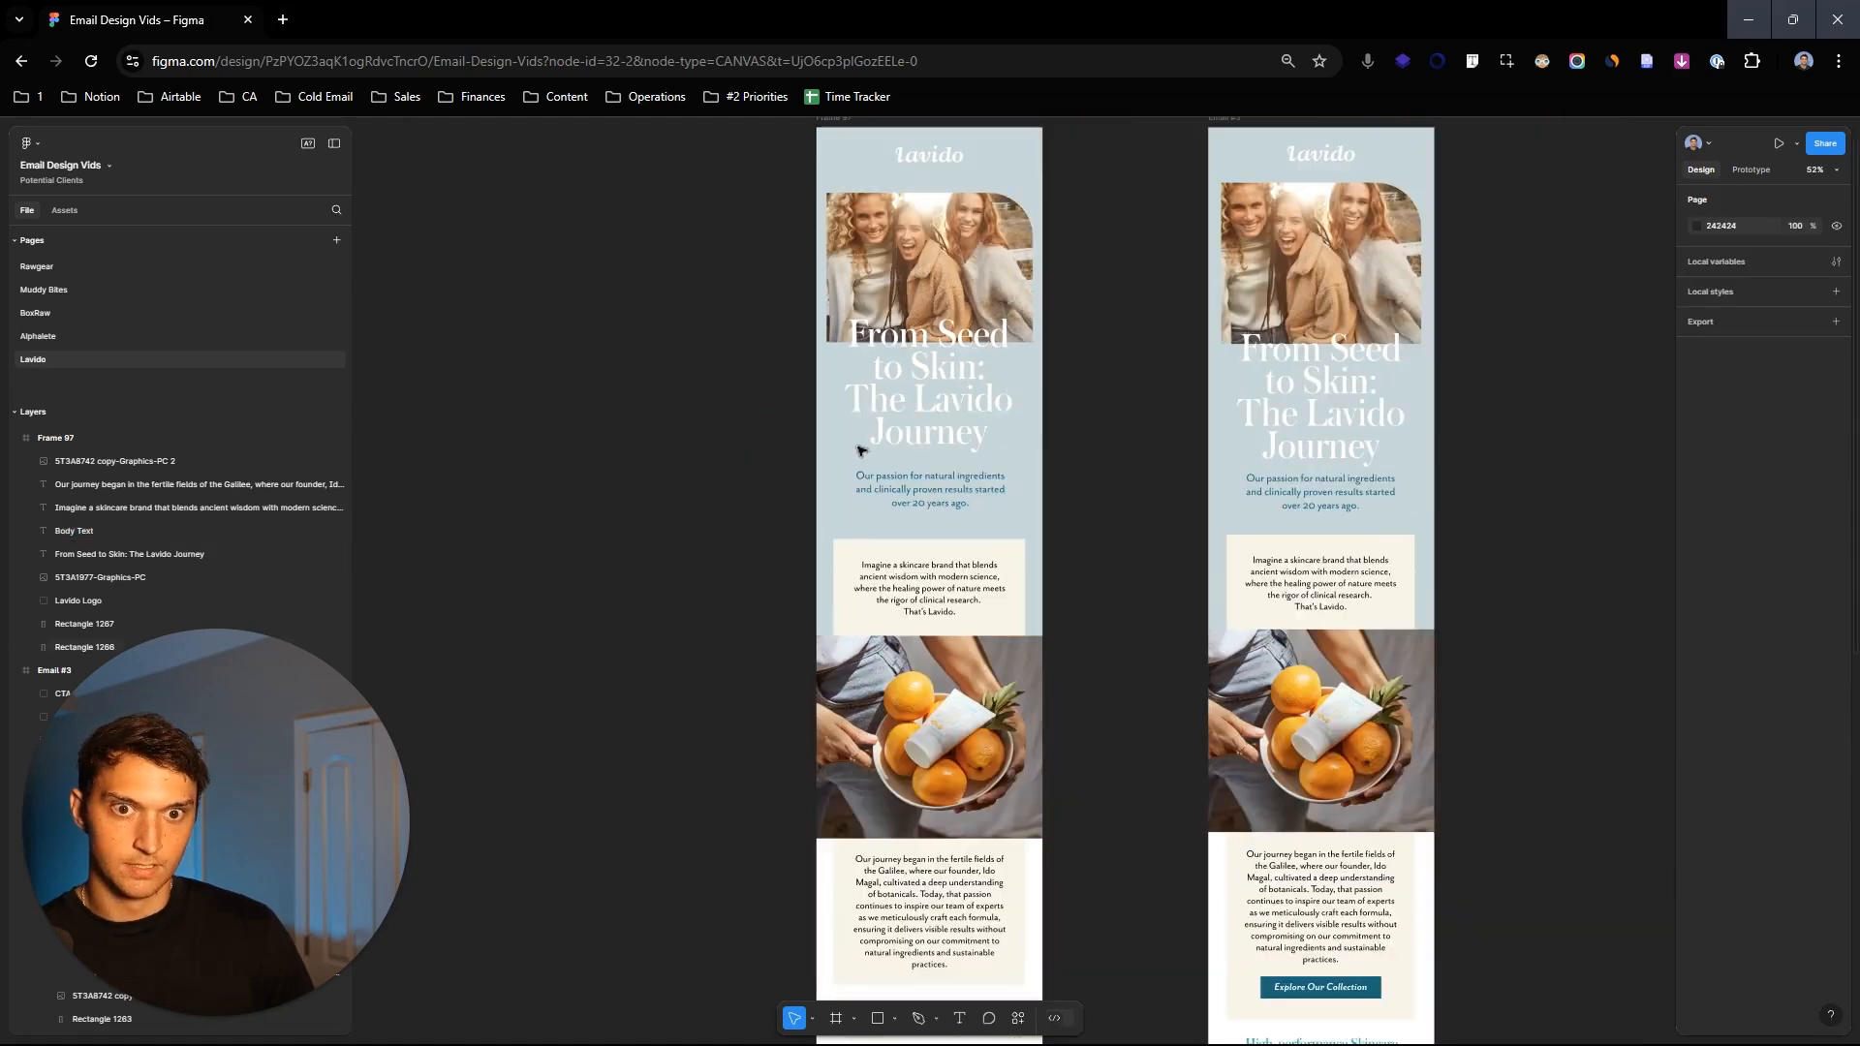
click(896, 438)
scroll(771, 405, up, 5)
drag(1101, 424, 1101, 446)
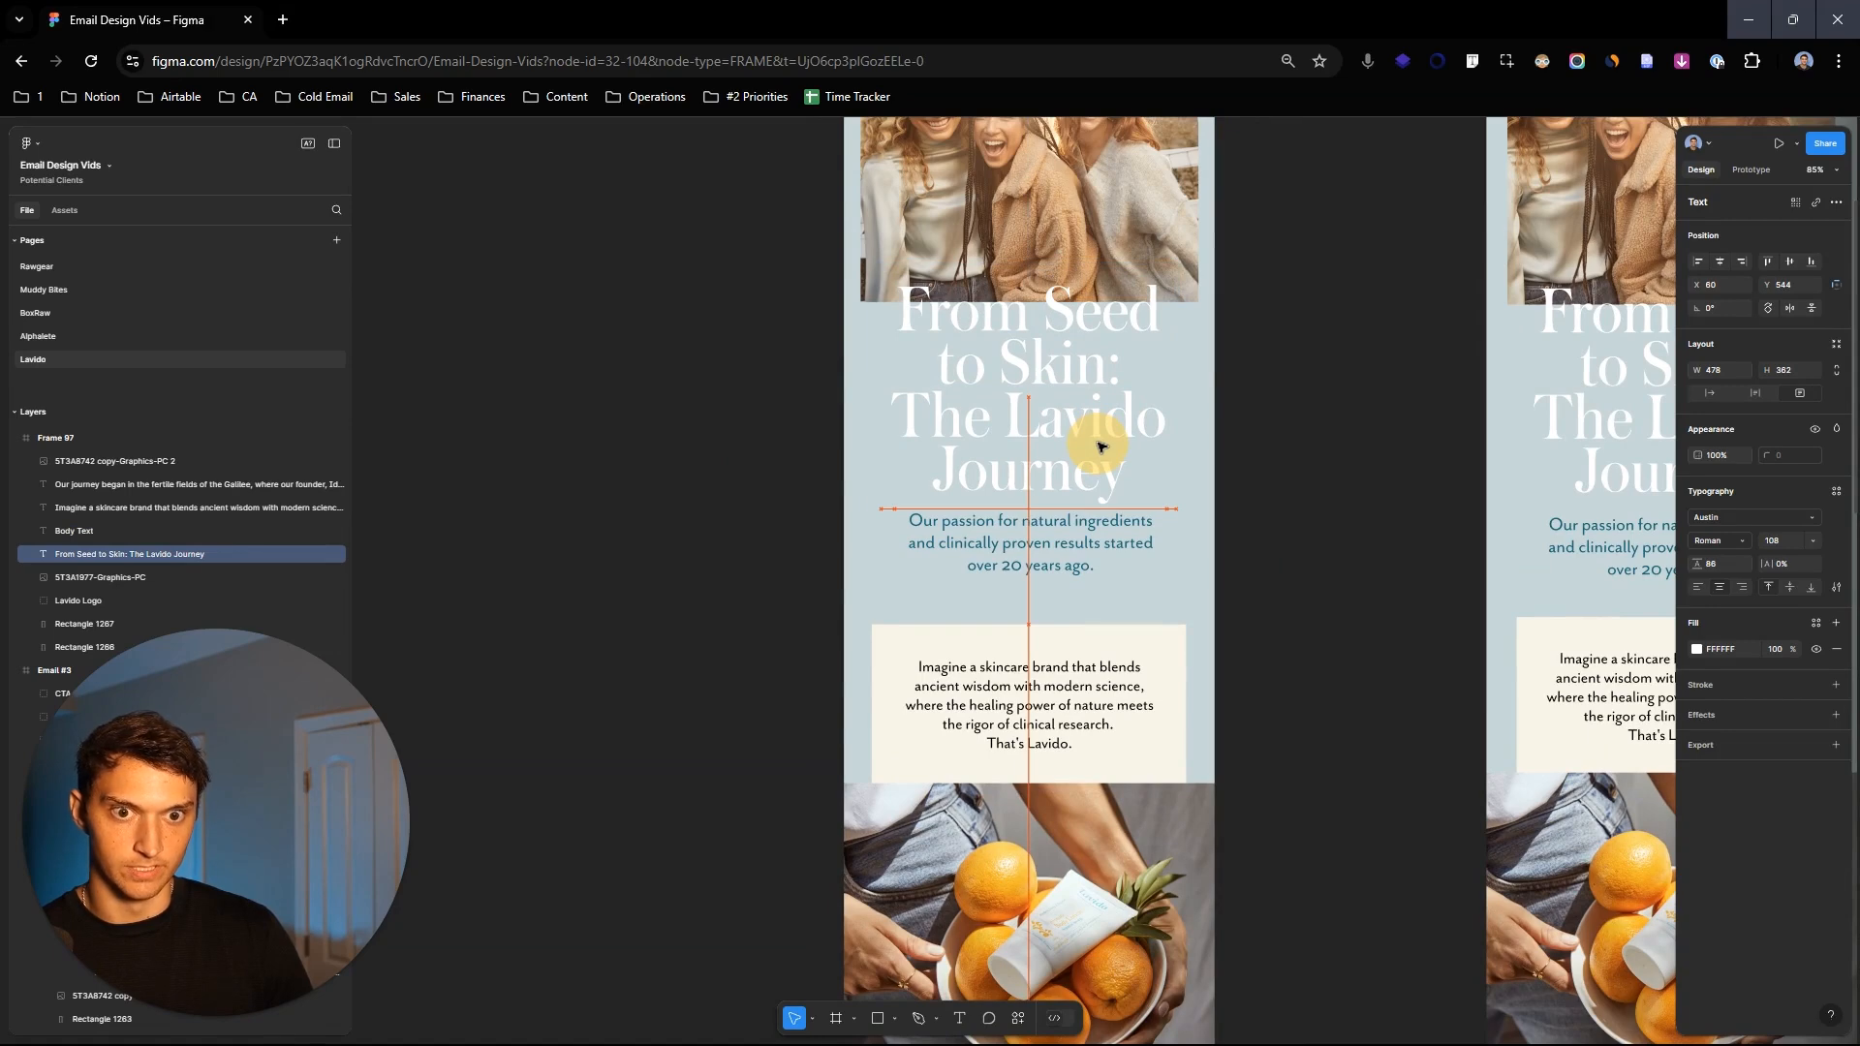
drag(1107, 556, 1108, 568)
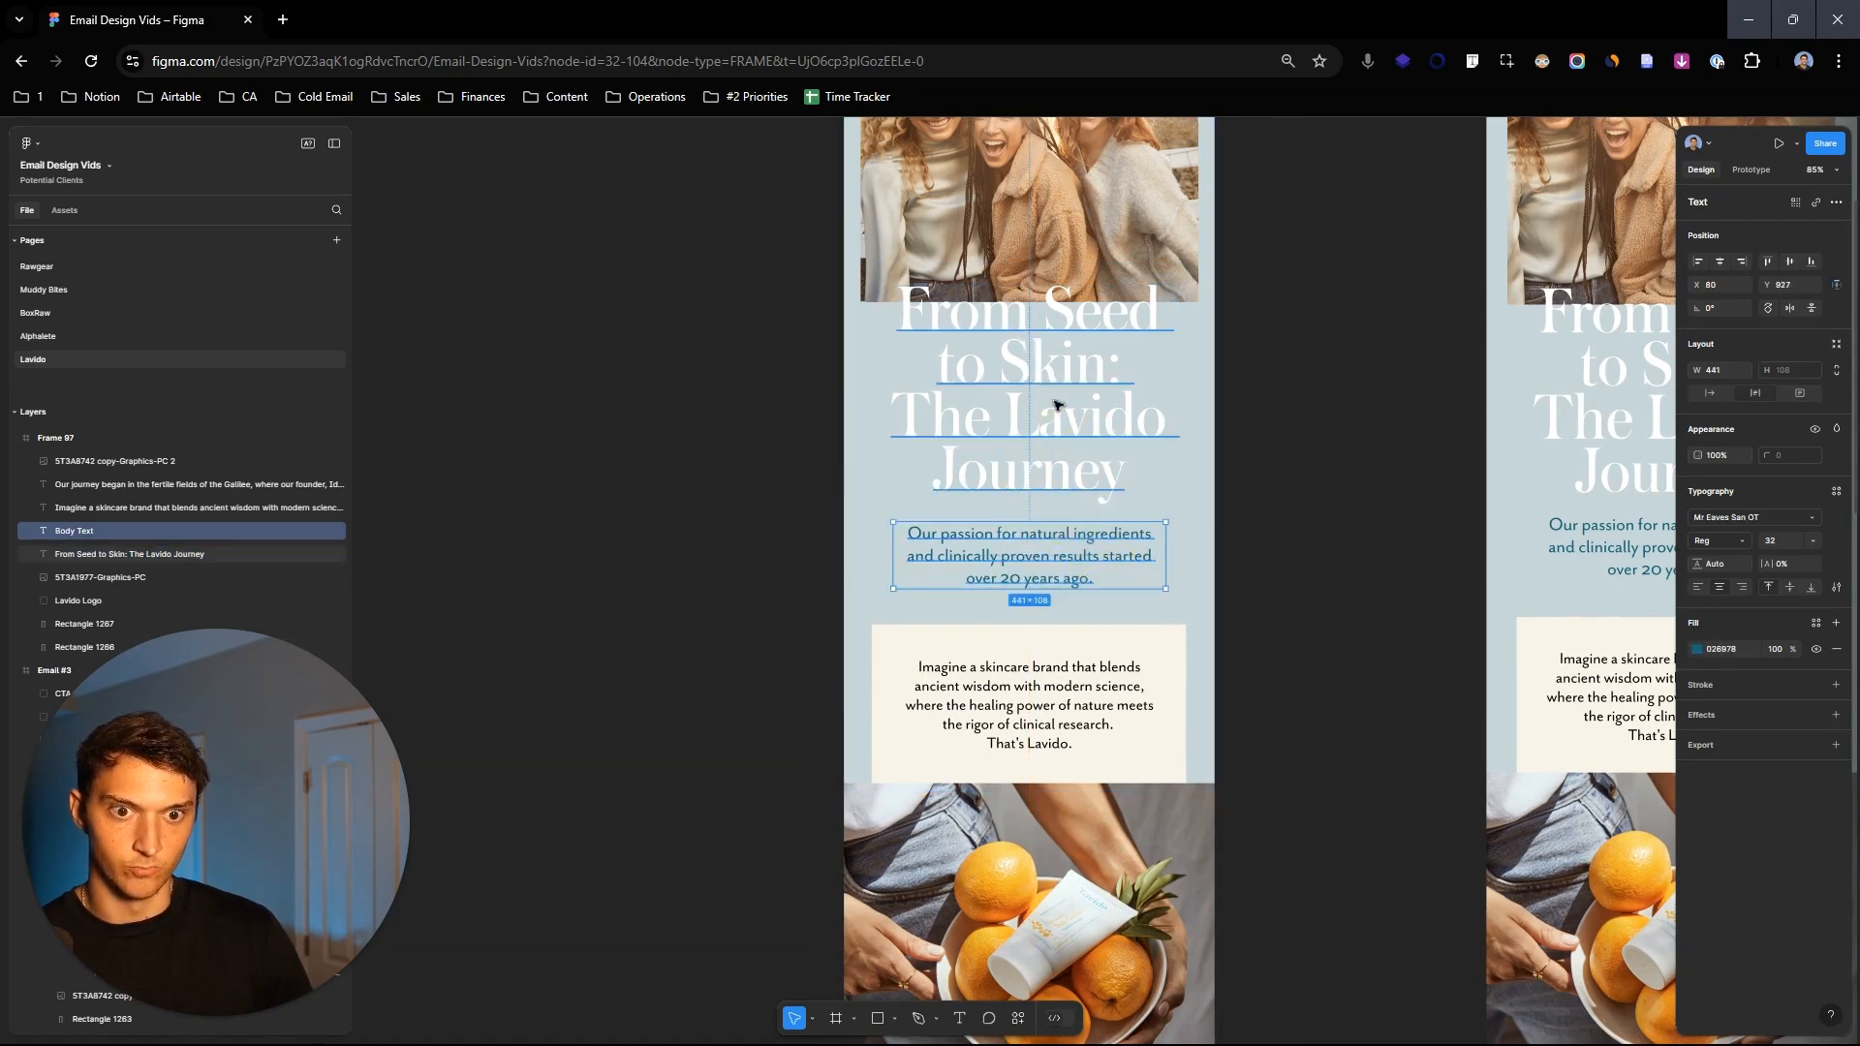
click(1042, 436)
click(1100, 549)
click(1084, 469)
shift+click(1095, 562)
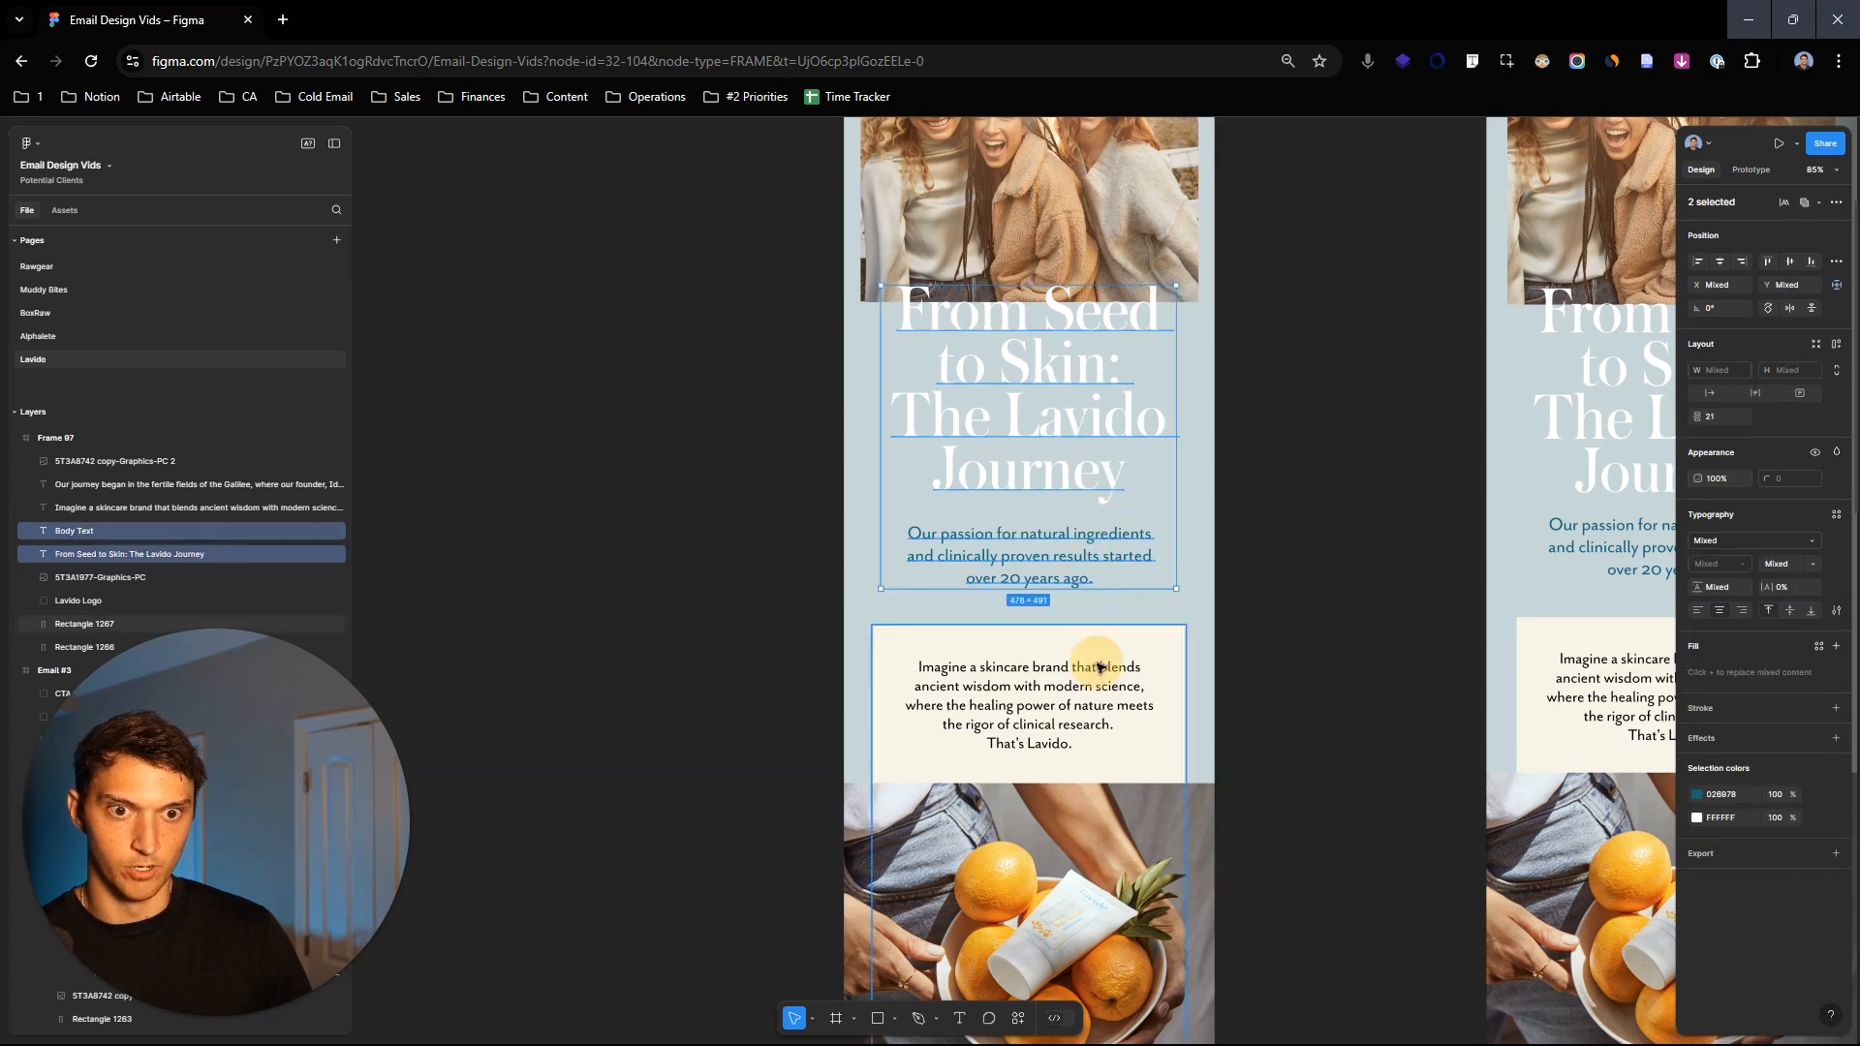
click(747, 520)
ctrl+scroll(747, 465, down, 3)
scroll(927, 469, down, 1)
click(948, 422)
click(750, 427)
Step: Distribute the vertical spacing evenly between the headline, the "Our passion" text and the "Imagine a skincare brand" paragraph
click(959, 341)
shift+click(966, 426)
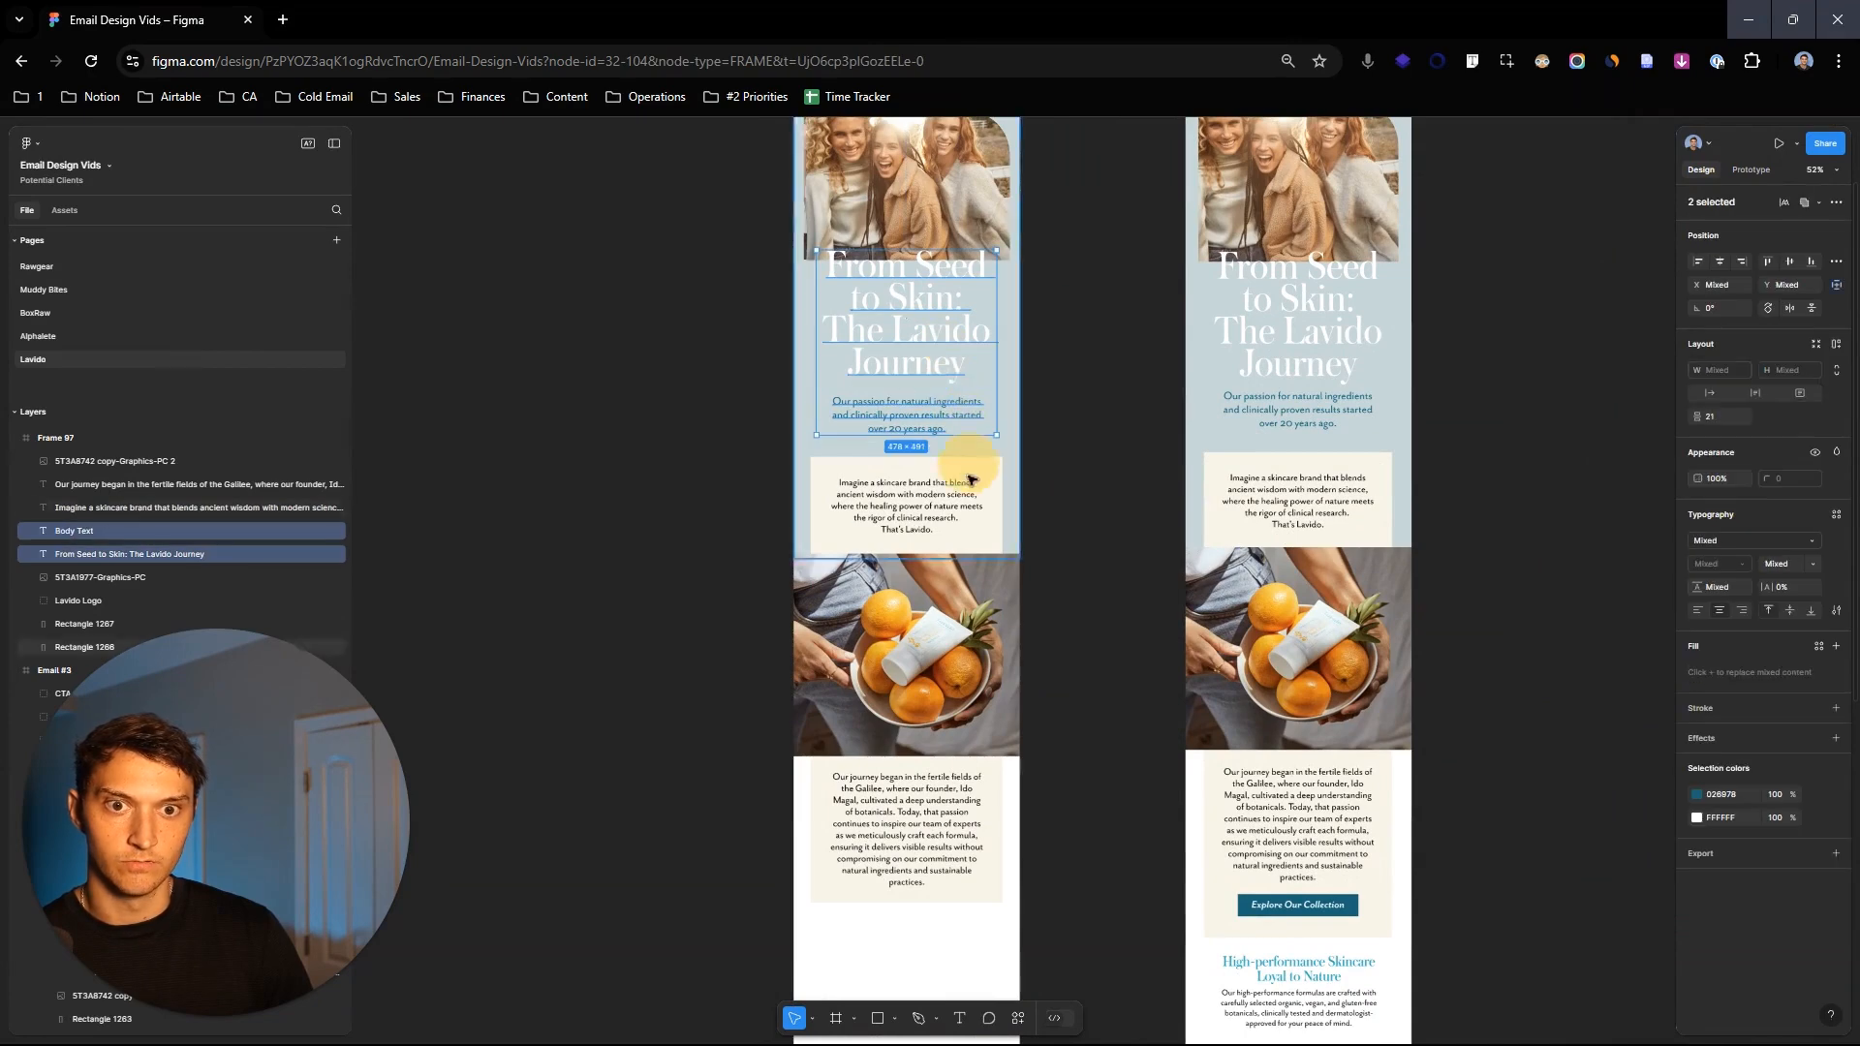
shift+click(970, 477)
click(1837, 260)
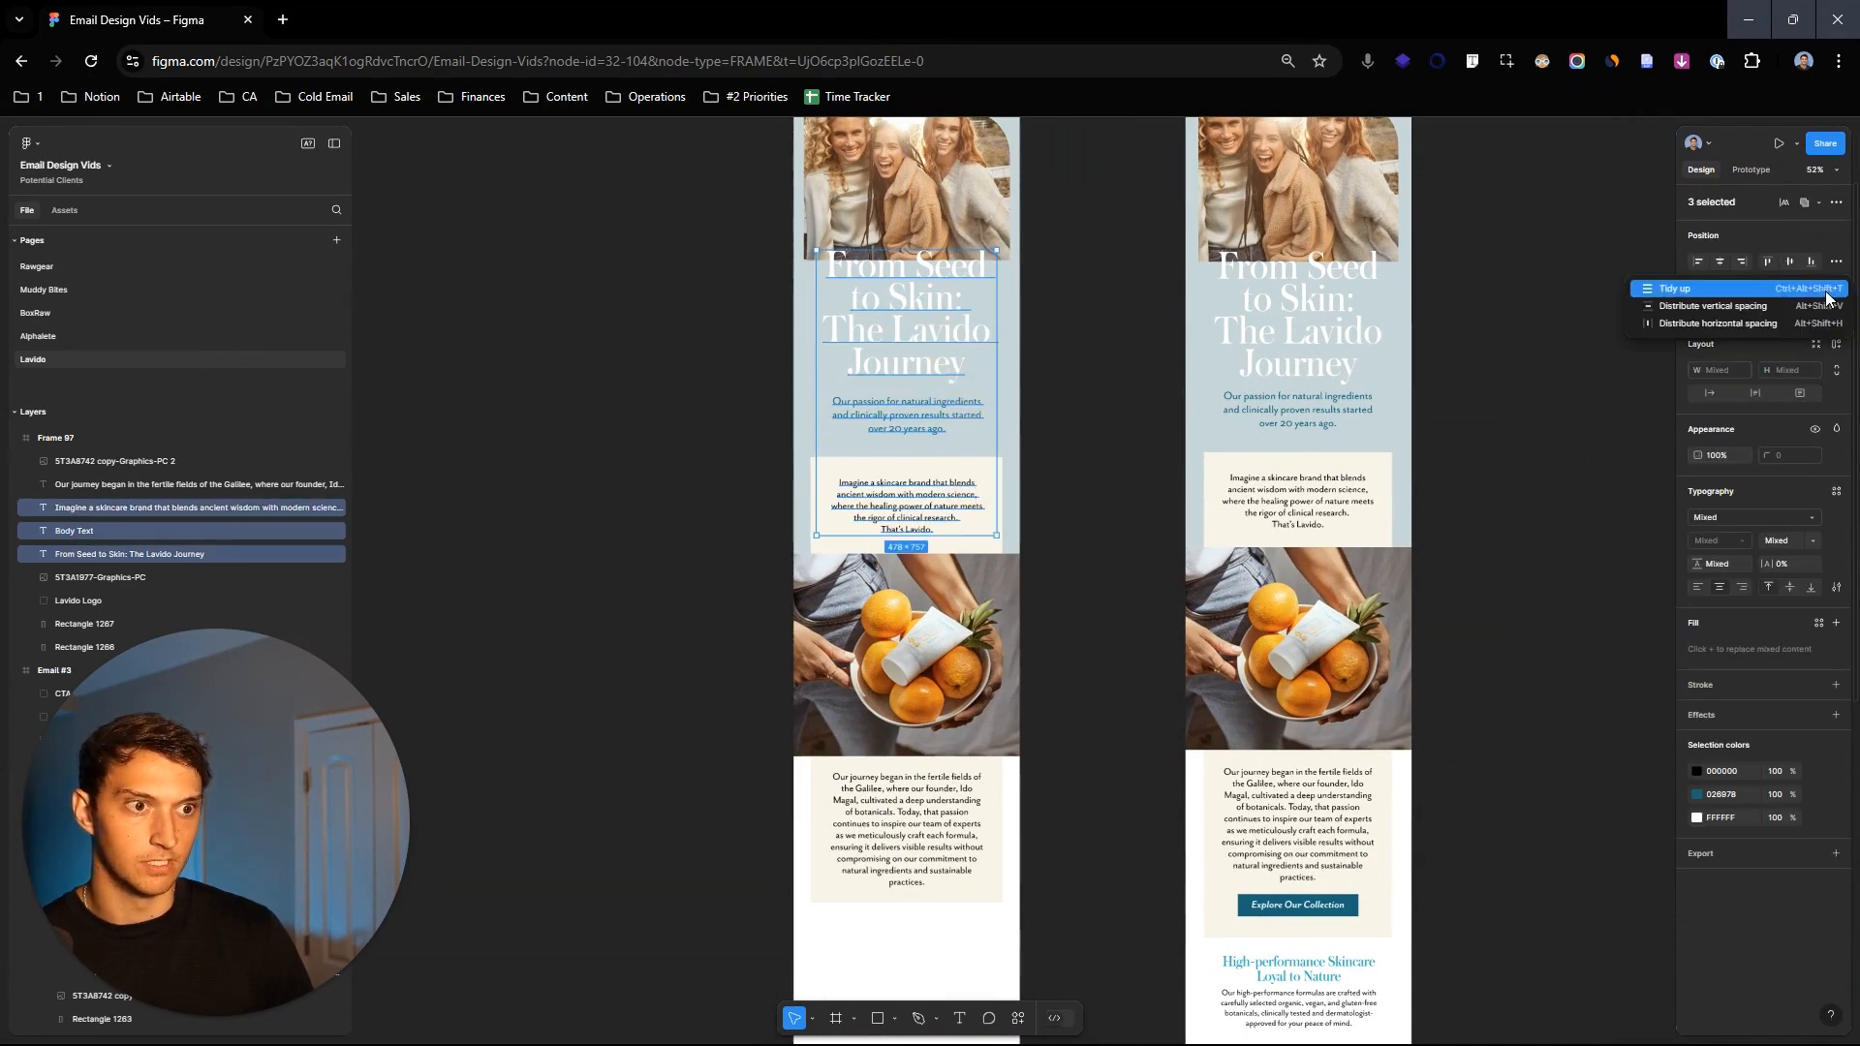
click(1819, 306)
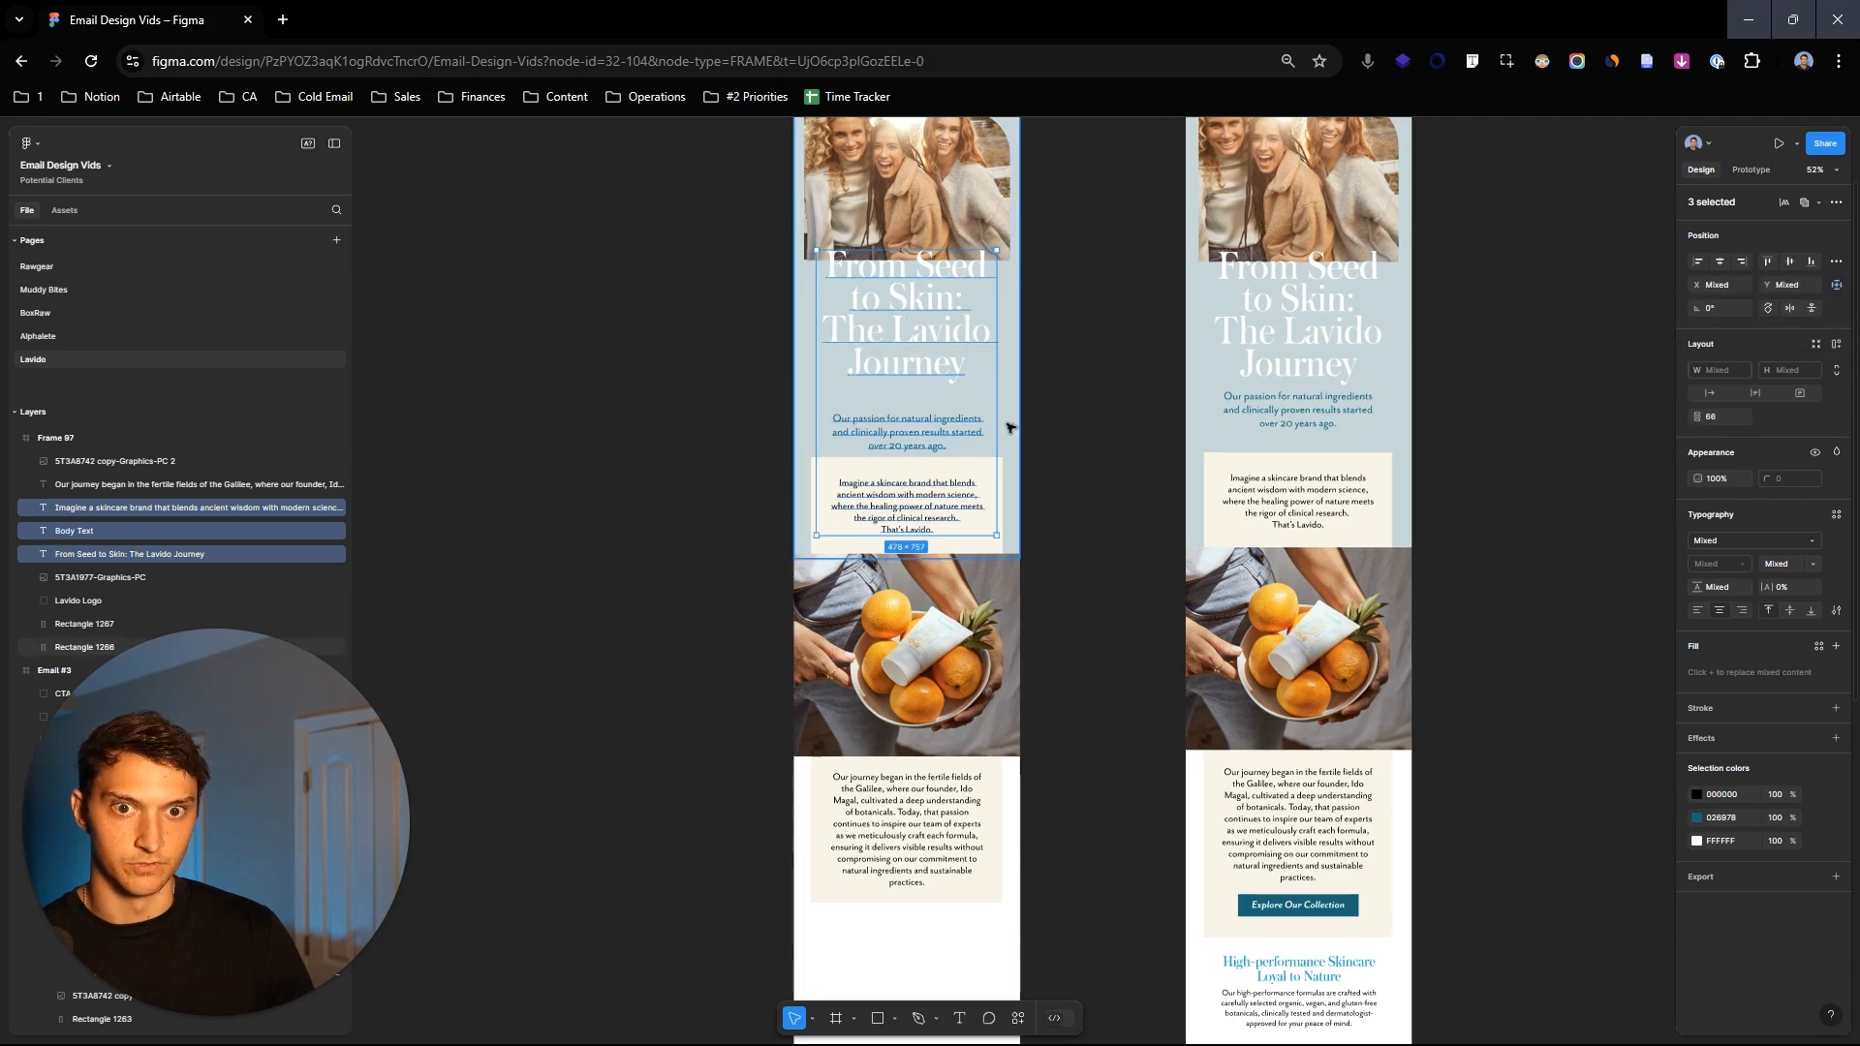
Step: Tighten the vertical spacing between the headline and the two texts to 58, and nudge the "Our passion" text slightly up
drag(904, 397, 908, 396)
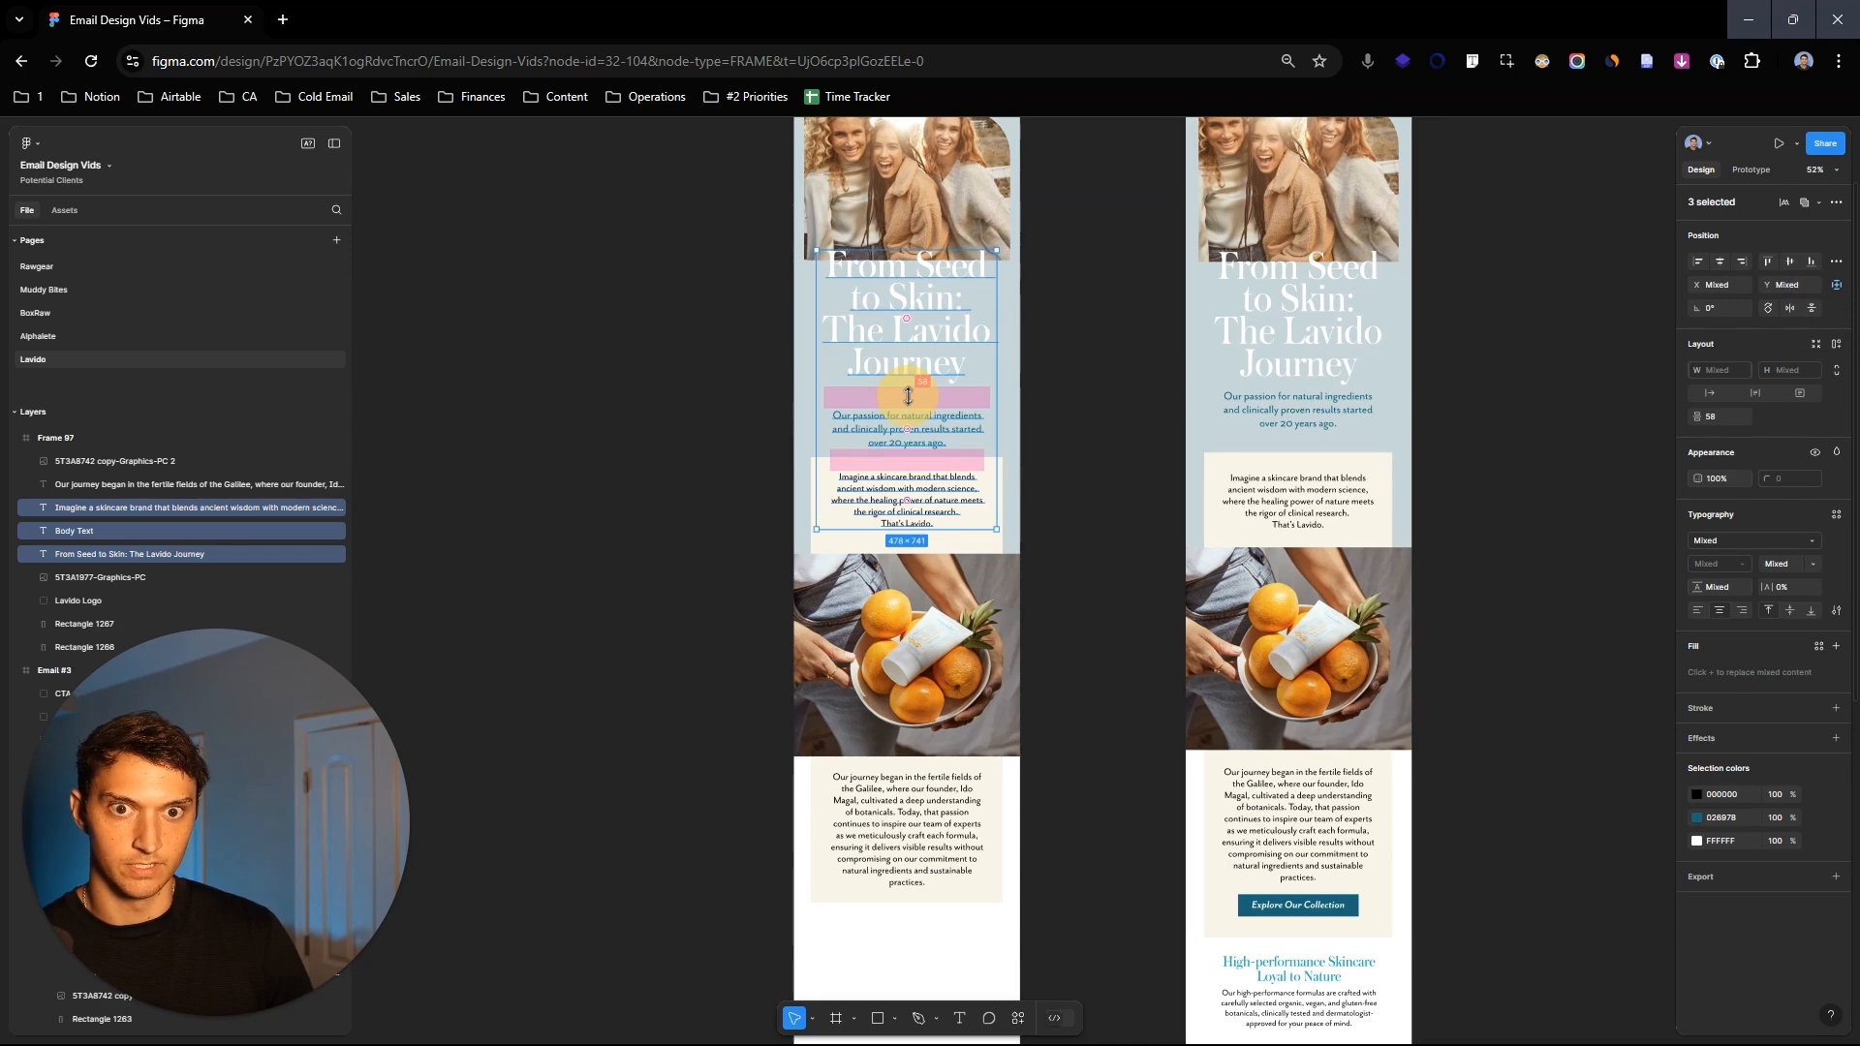
click(734, 420)
scroll(984, 531, up, 5)
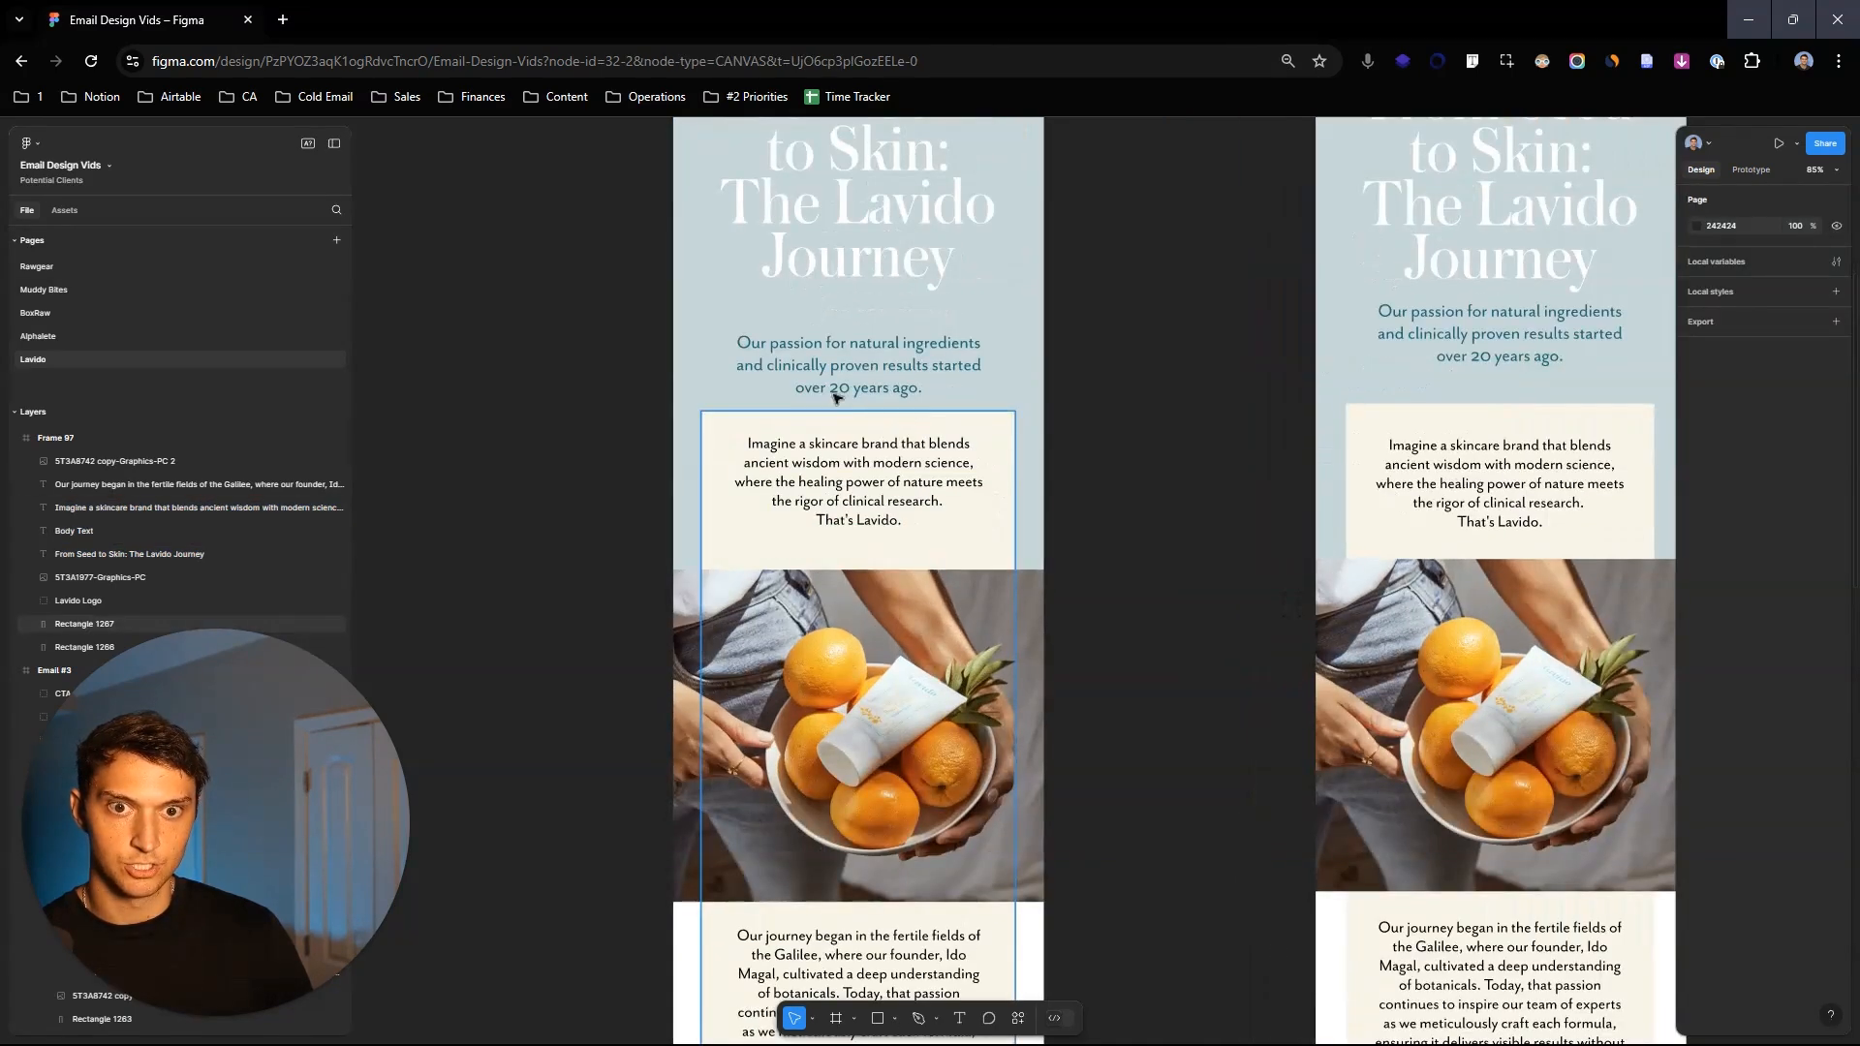
drag(857, 365, 888, 351)
scroll(872, 352, down, 3)
click(723, 311)
Step: Draw a button rectangle about 408 × 75 centred directly below the "Our journey began" paragraph in the new frame
scroll(723, 311, up, 1)
scroll(1550, 650, down, 3)
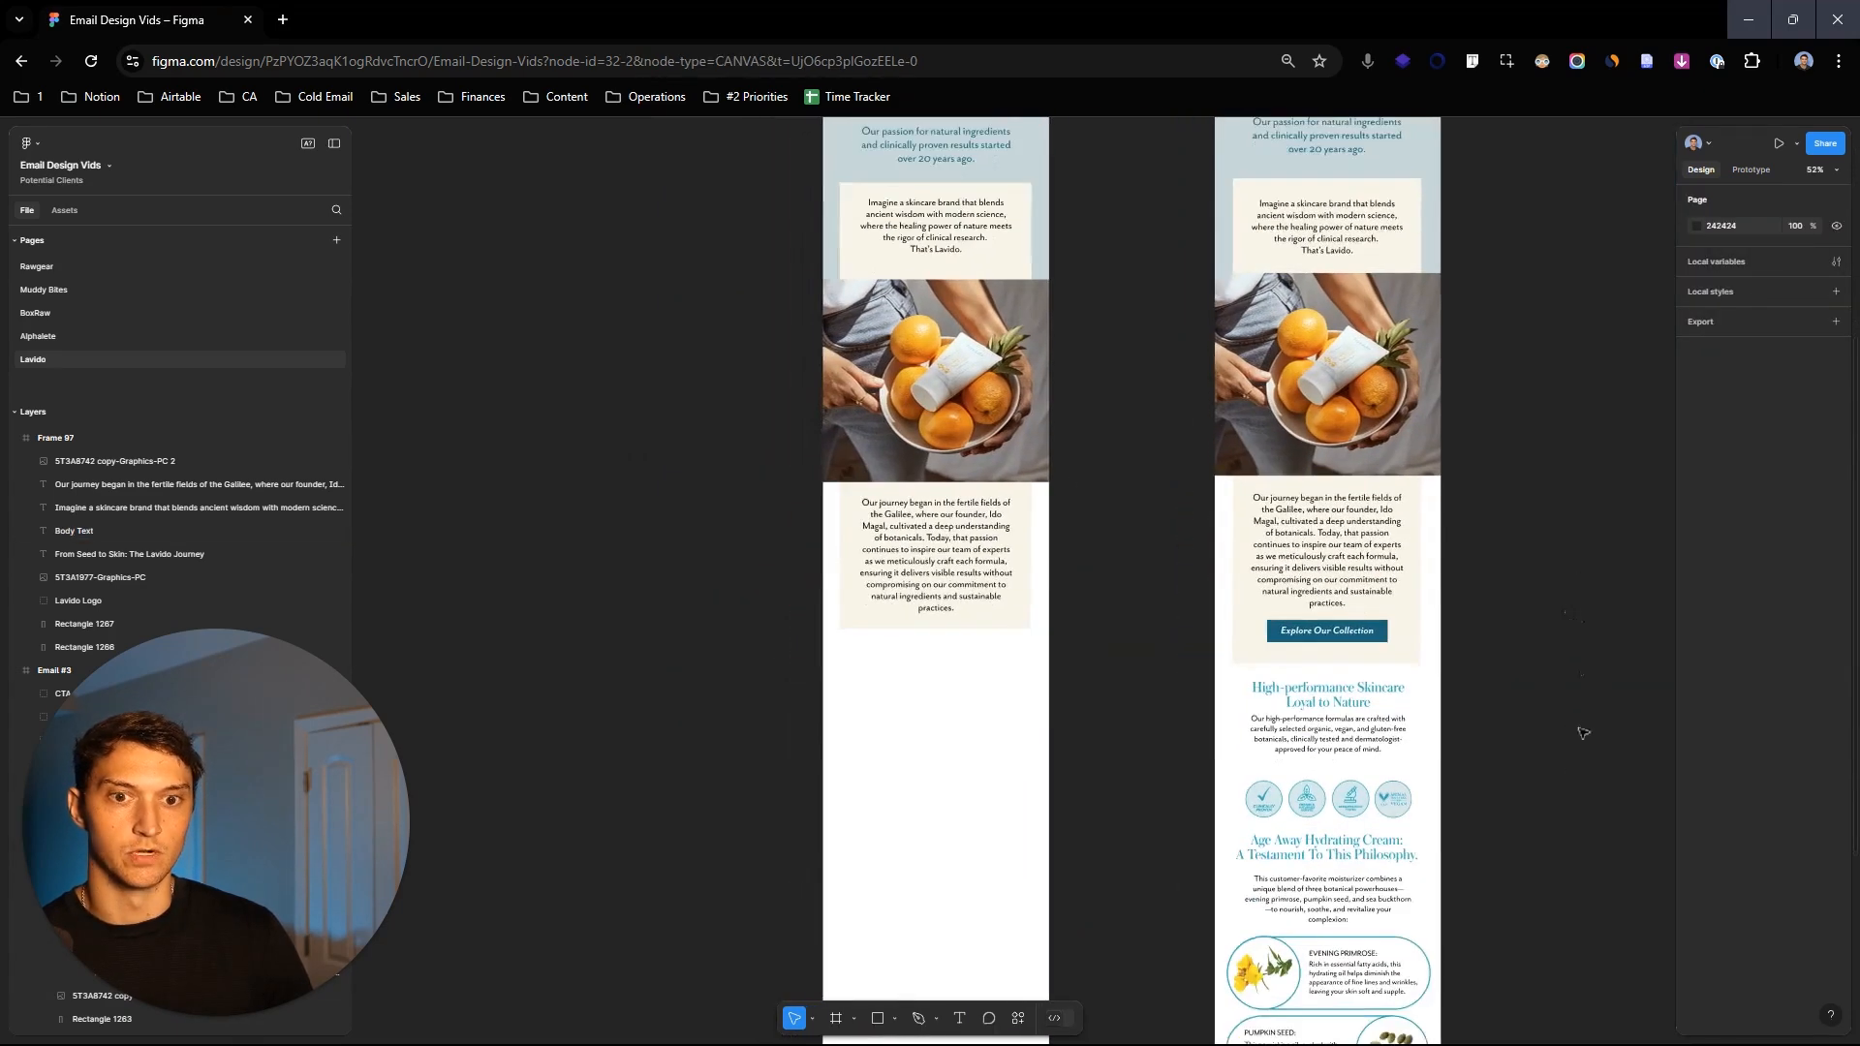
scroll(1586, 676, down, 2)
scroll(930, 602, up, 2)
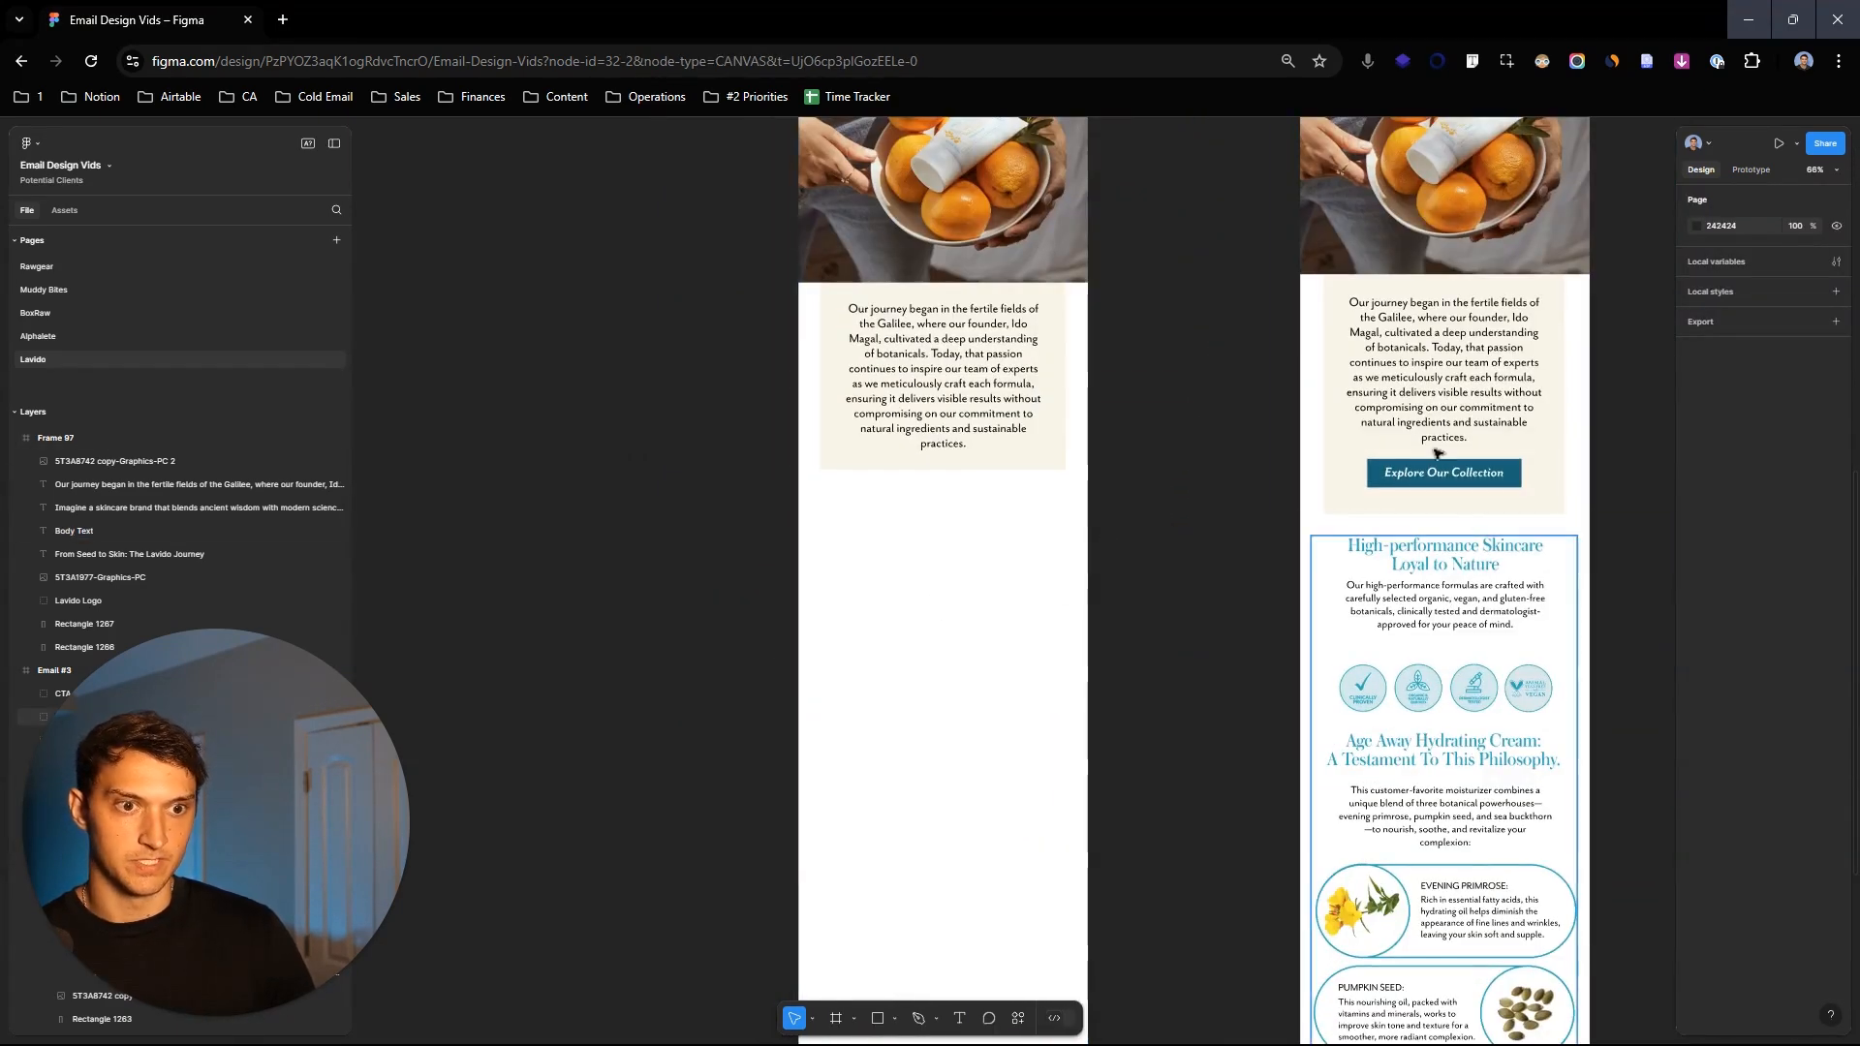
scroll(1468, 520, up, 3)
scroll(1118, 498, down, 2)
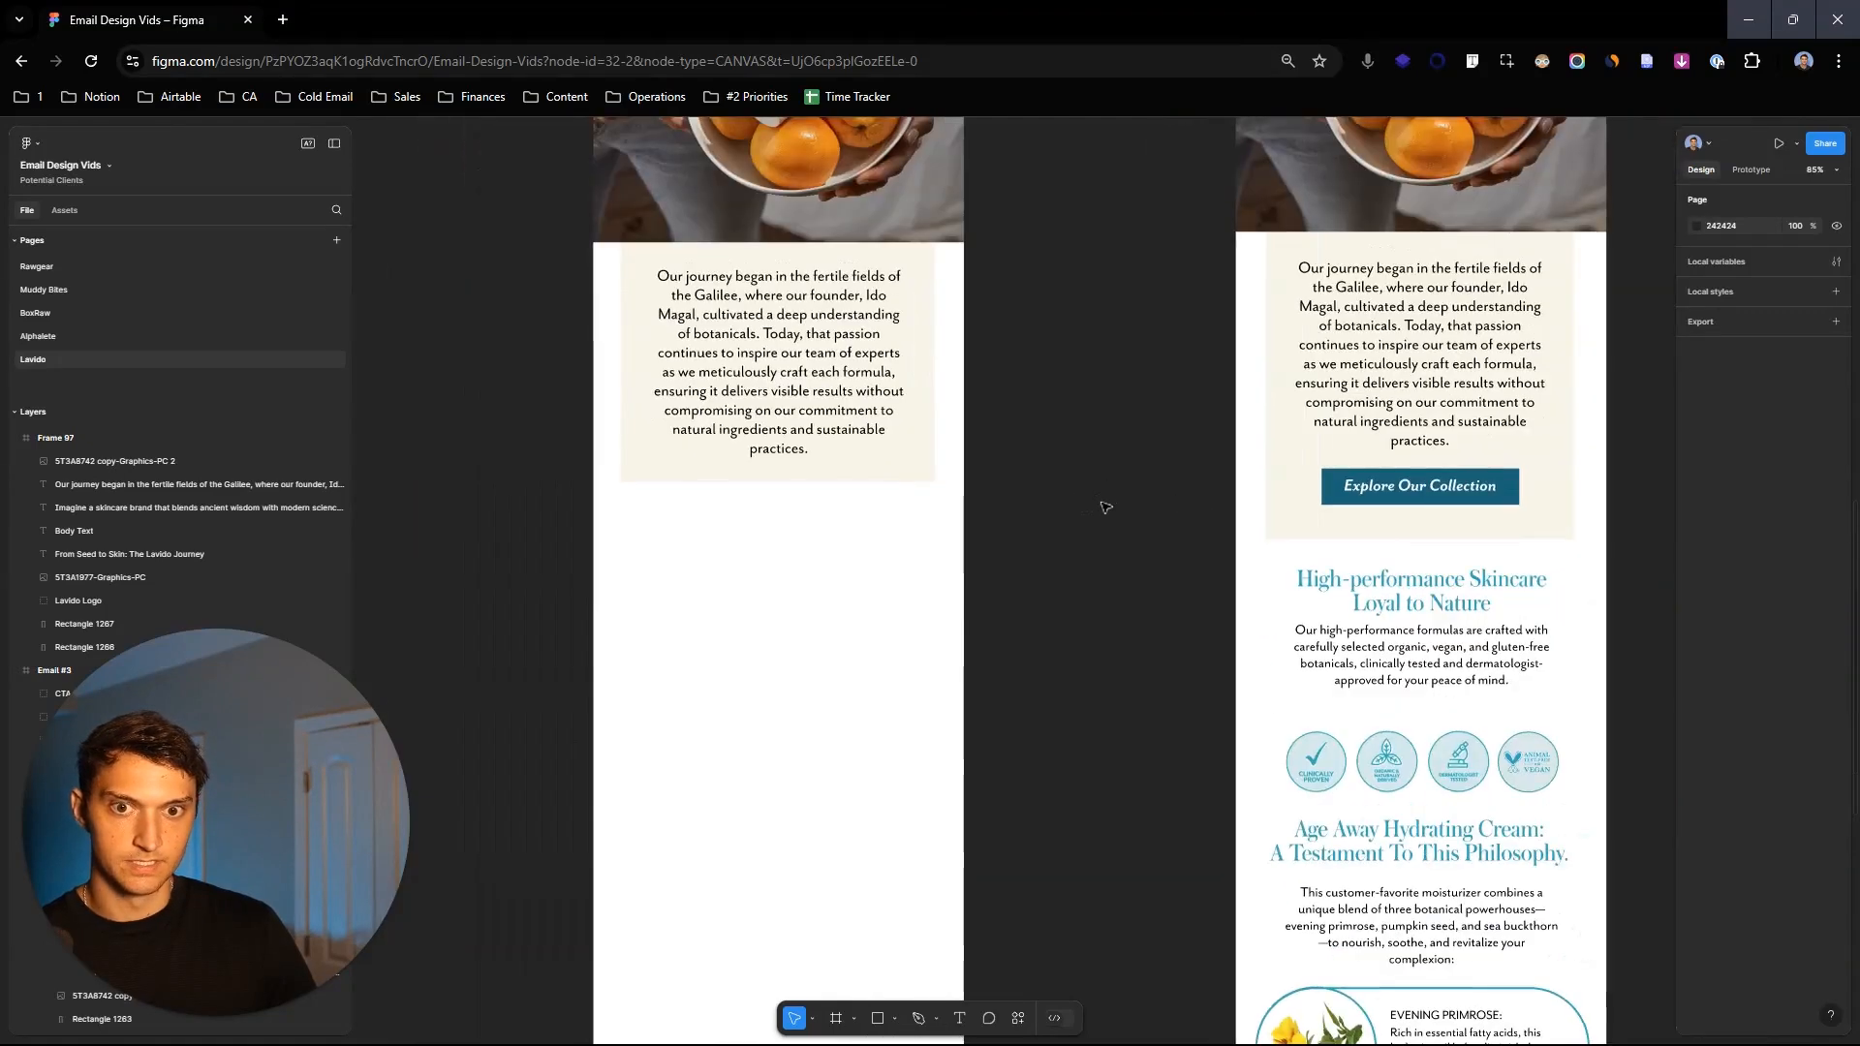
key(r)
drag(1072, 500, 1270, 476)
drag(853, 455, 1104, 501)
drag(1069, 483, 1067, 487)
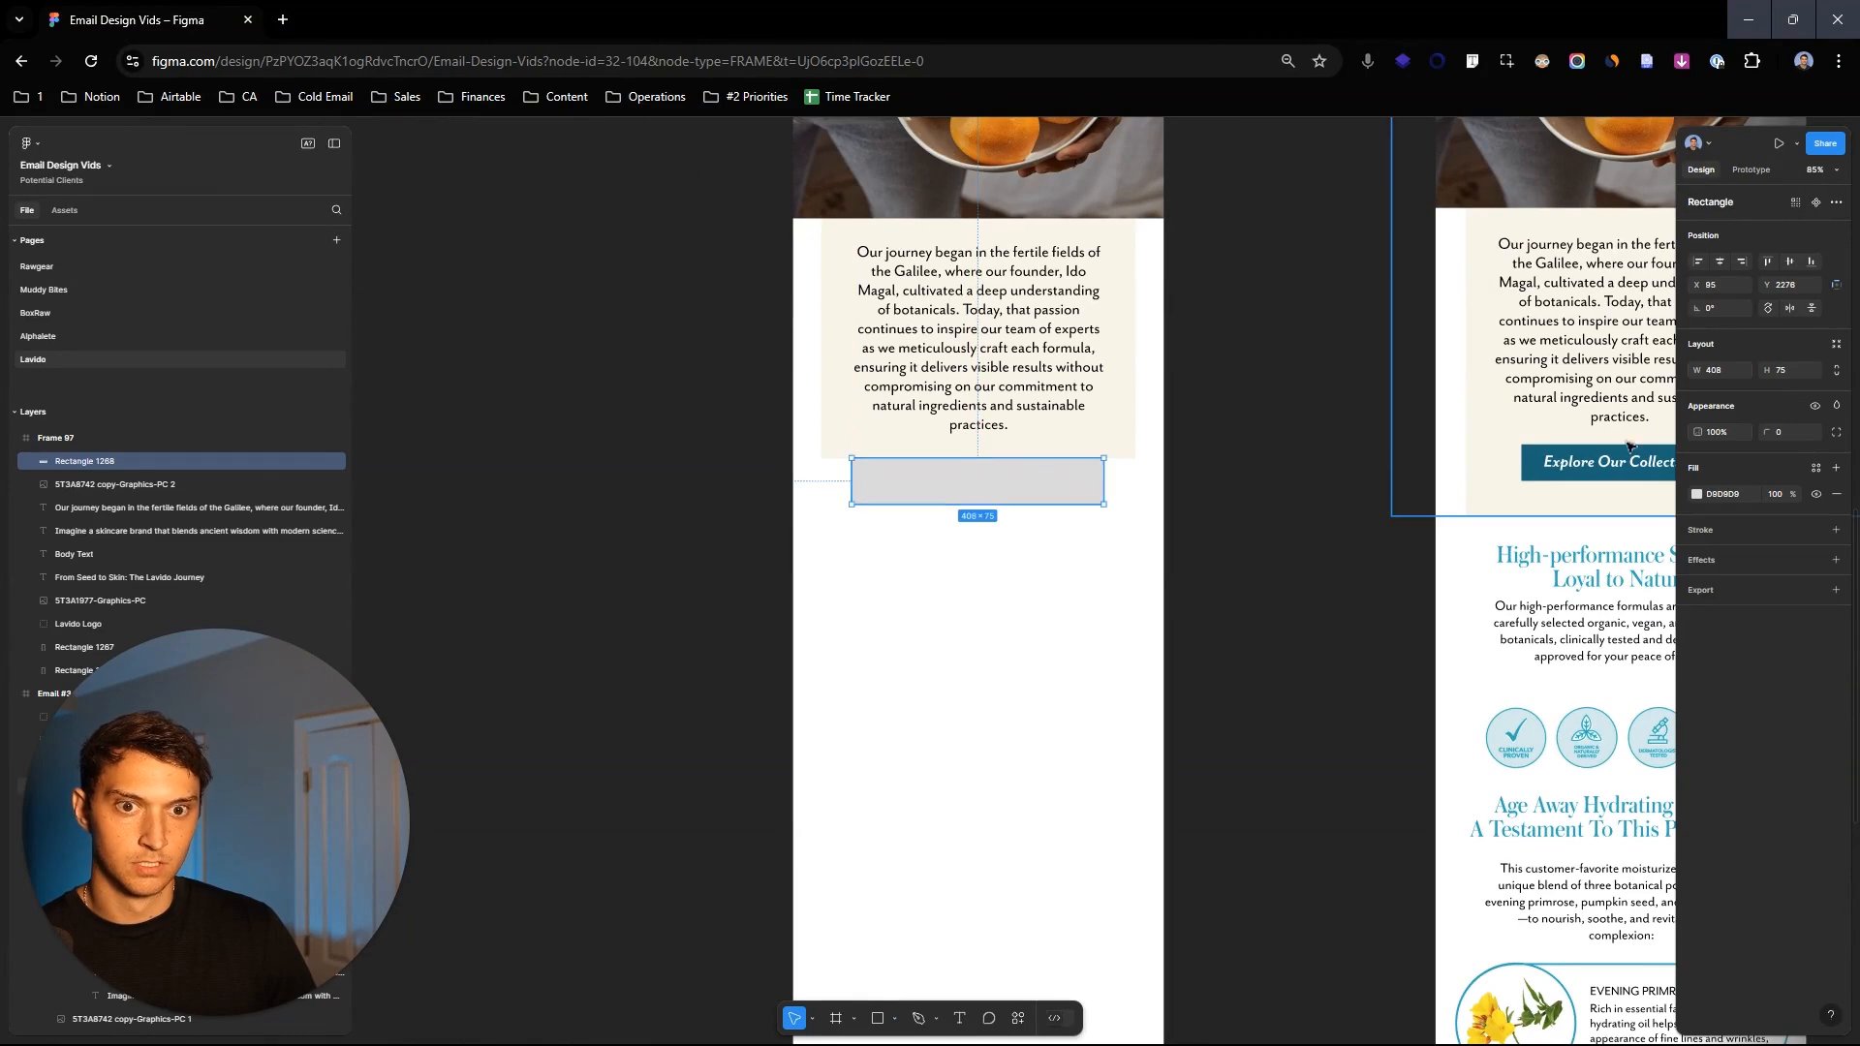
drag(1385, 437, 1197, 439)
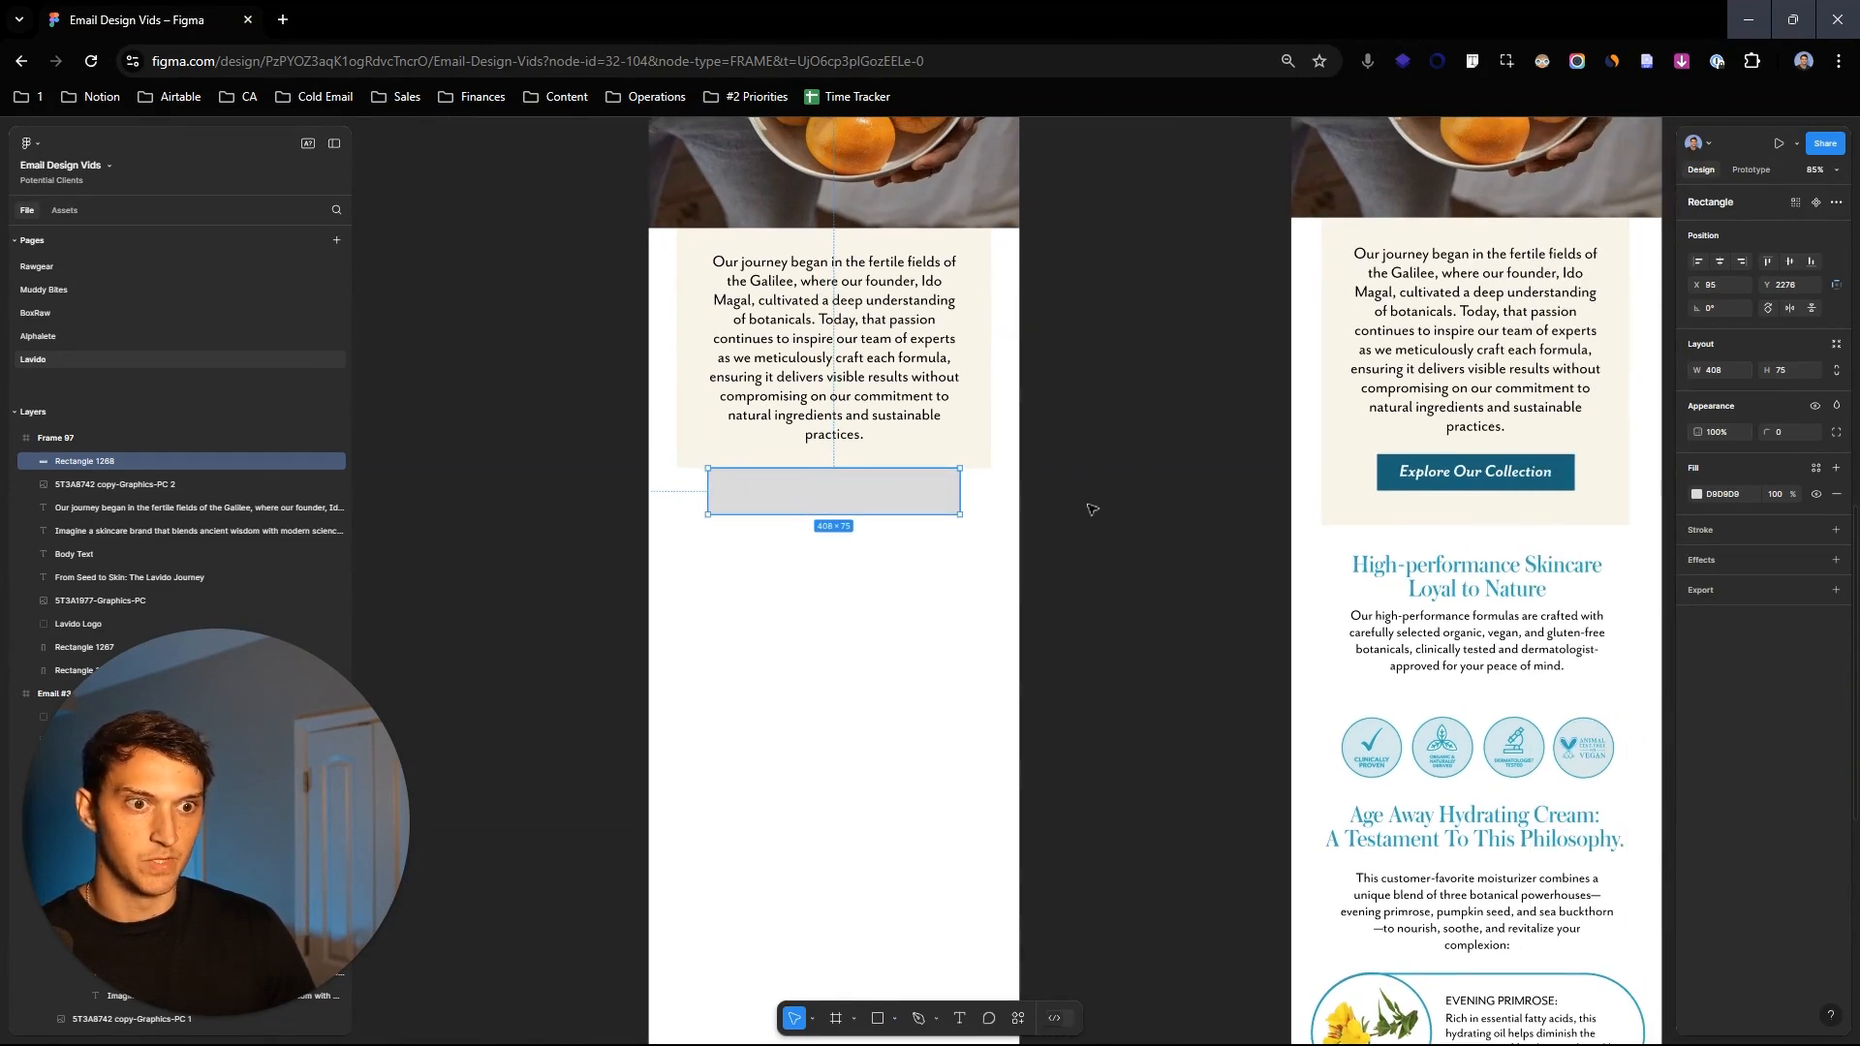
Step: Extend the cream panel downward to a height of 1307 and fill the button rectangle with the reference button's dark teal
click(972, 450)
drag(974, 469, 979, 545)
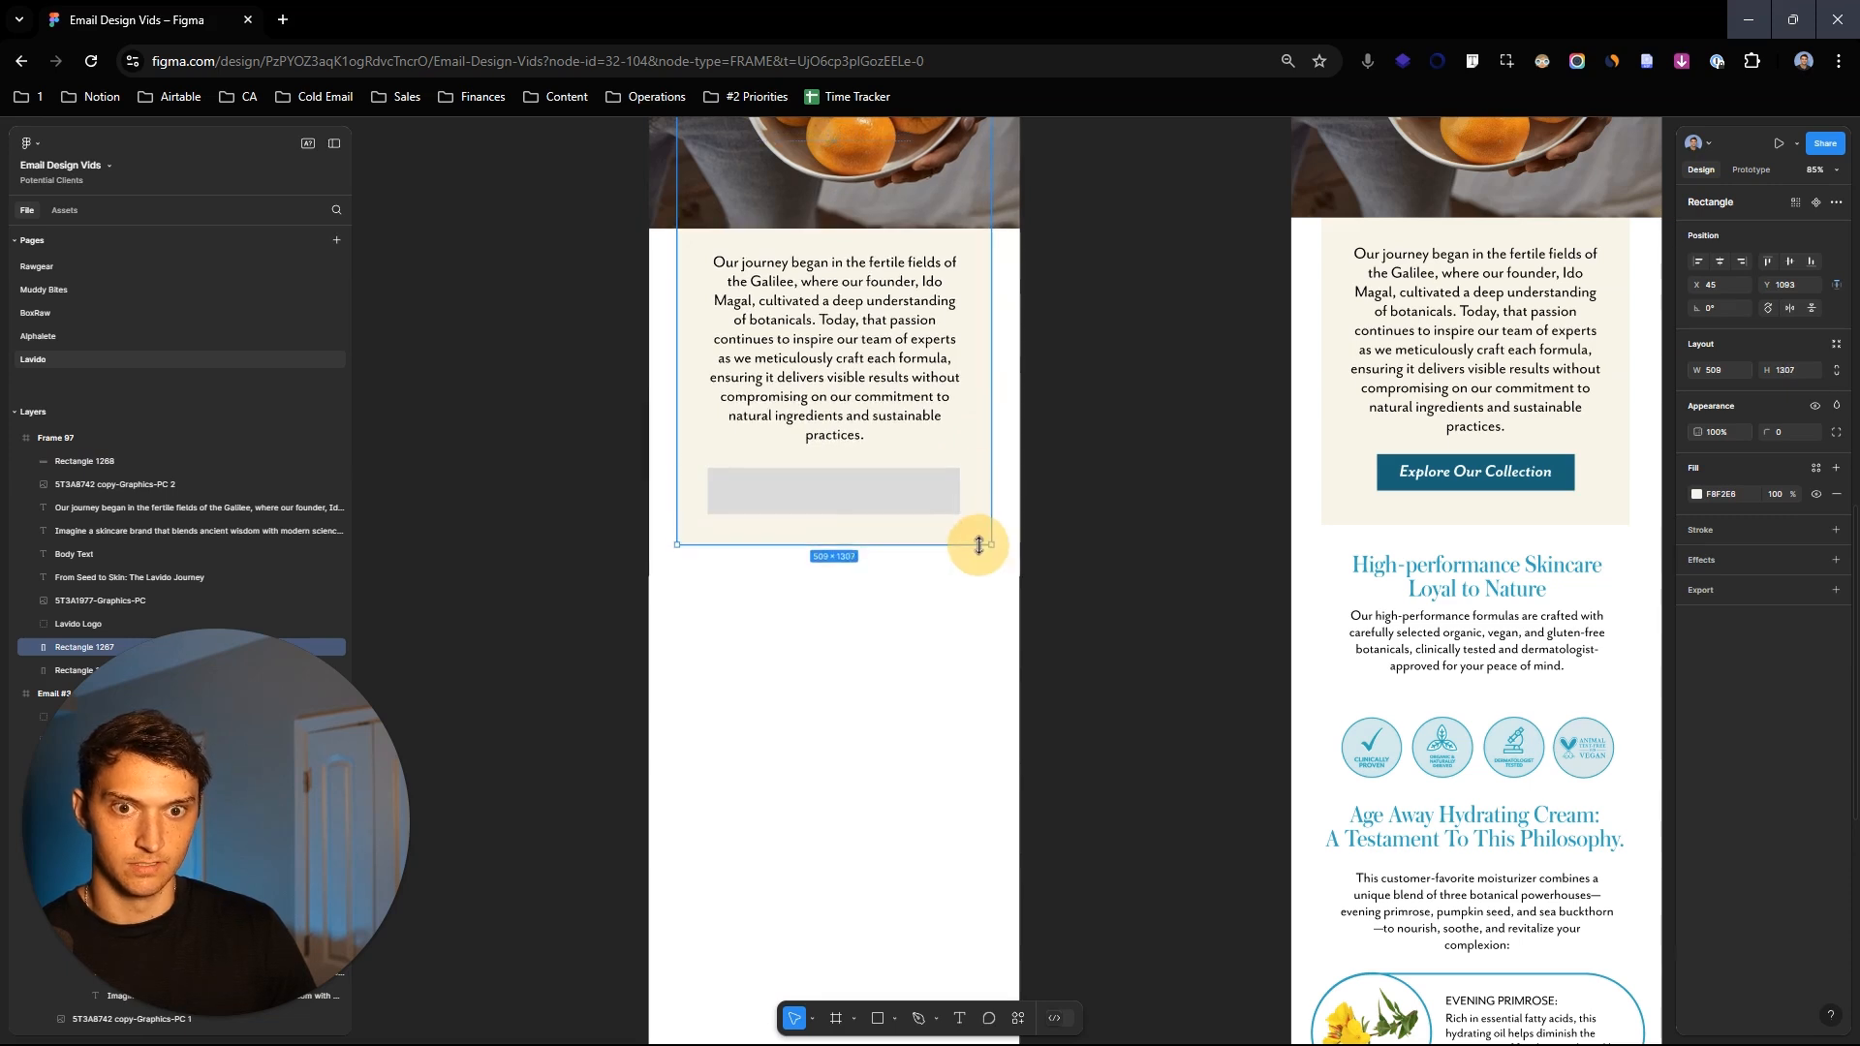
click(894, 495)
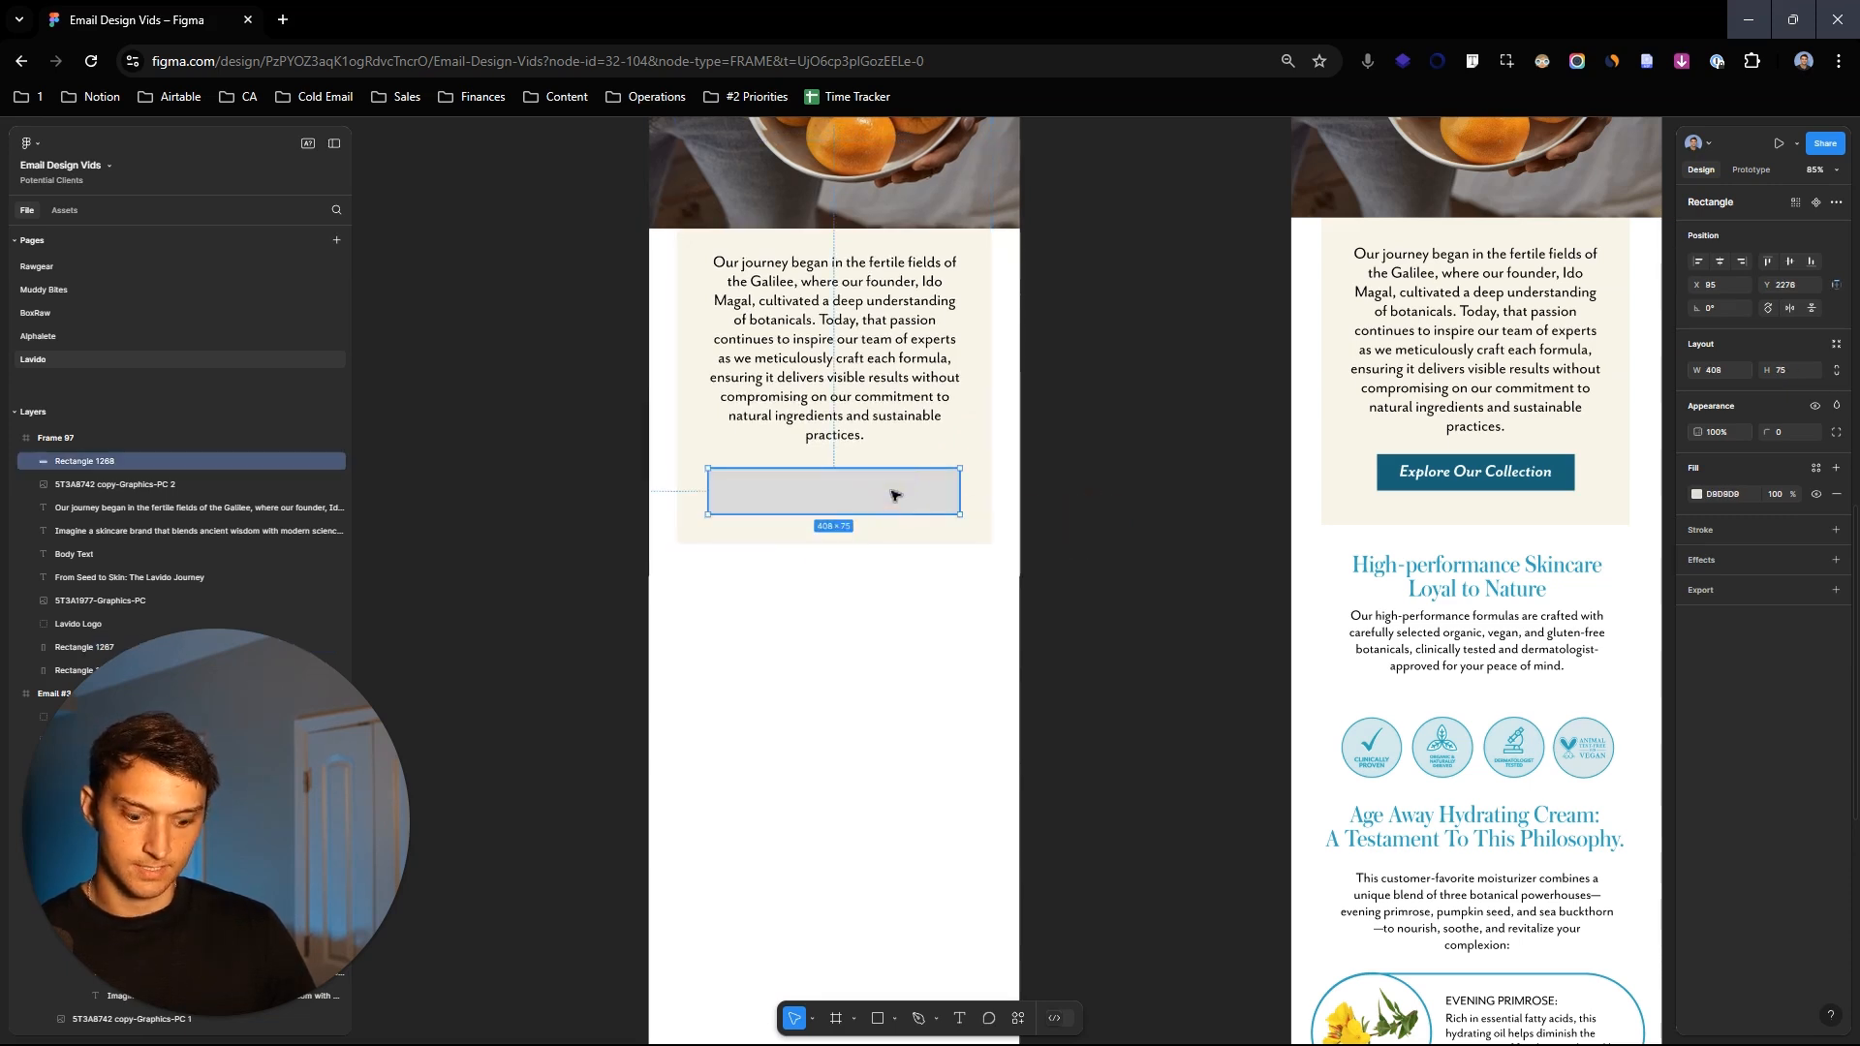
key(i)
click(1388, 461)
click(1129, 515)
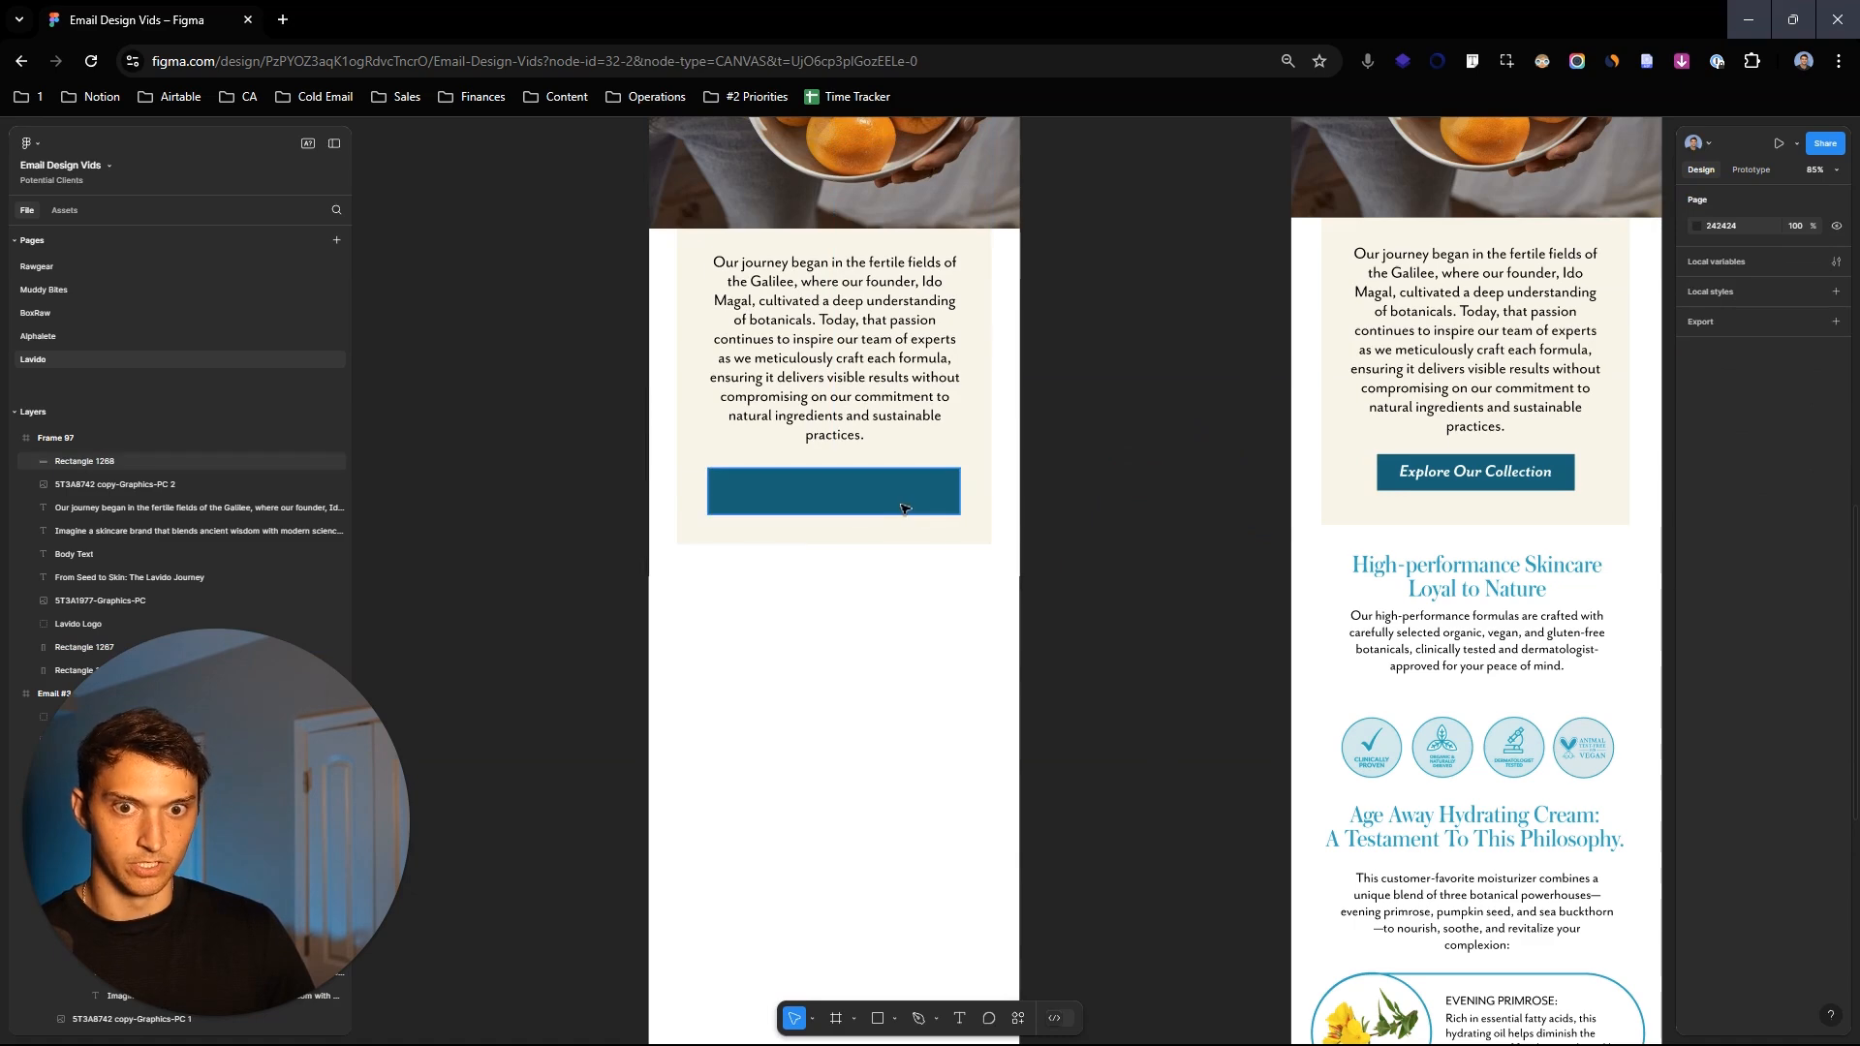
Step: Add a white "Explore Our Collection" label on the button in Mr Eaves San OT Bold Italic, size 32
scroll(858, 511, up, 3)
drag(680, 468, 965, 503)
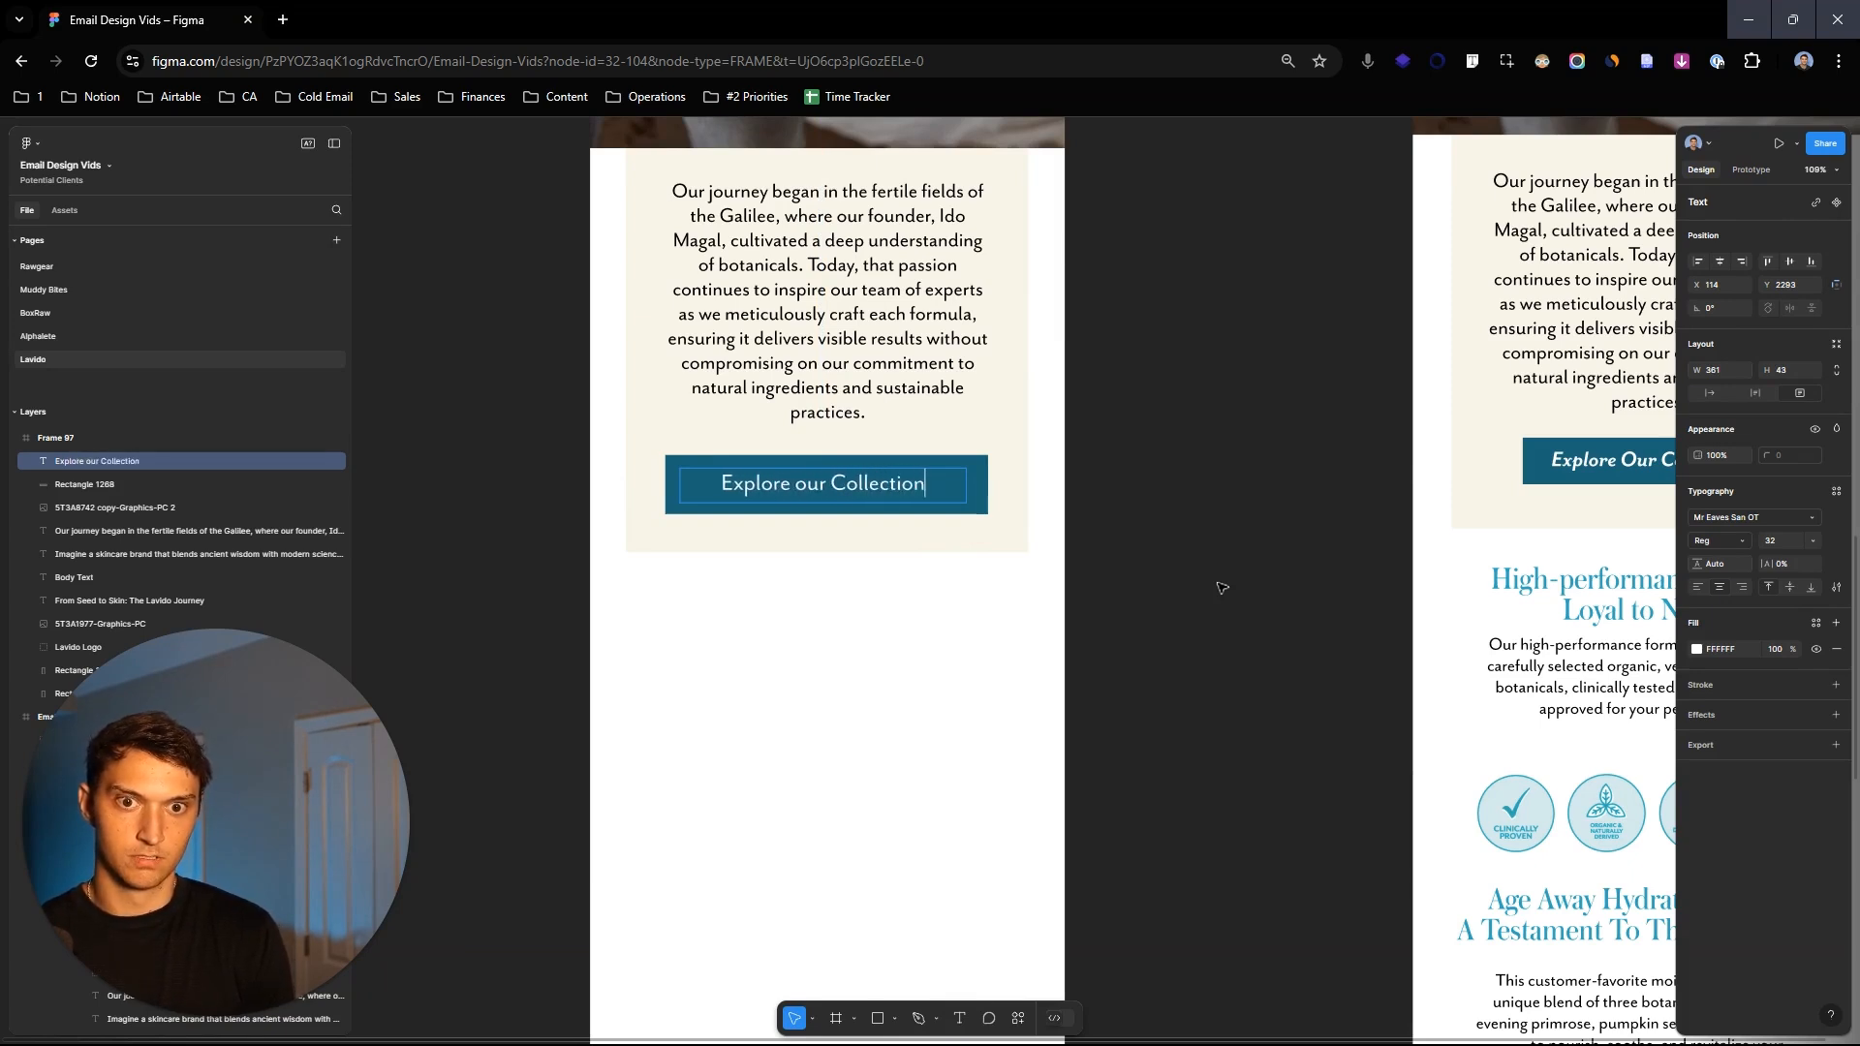
text(O)
key(ctrl+a)
key(ctrl+i)
click(1220, 582)
drag(1201, 728, 1159, 710)
double_click(744, 466)
key(ctrl+b)
key(Escape)
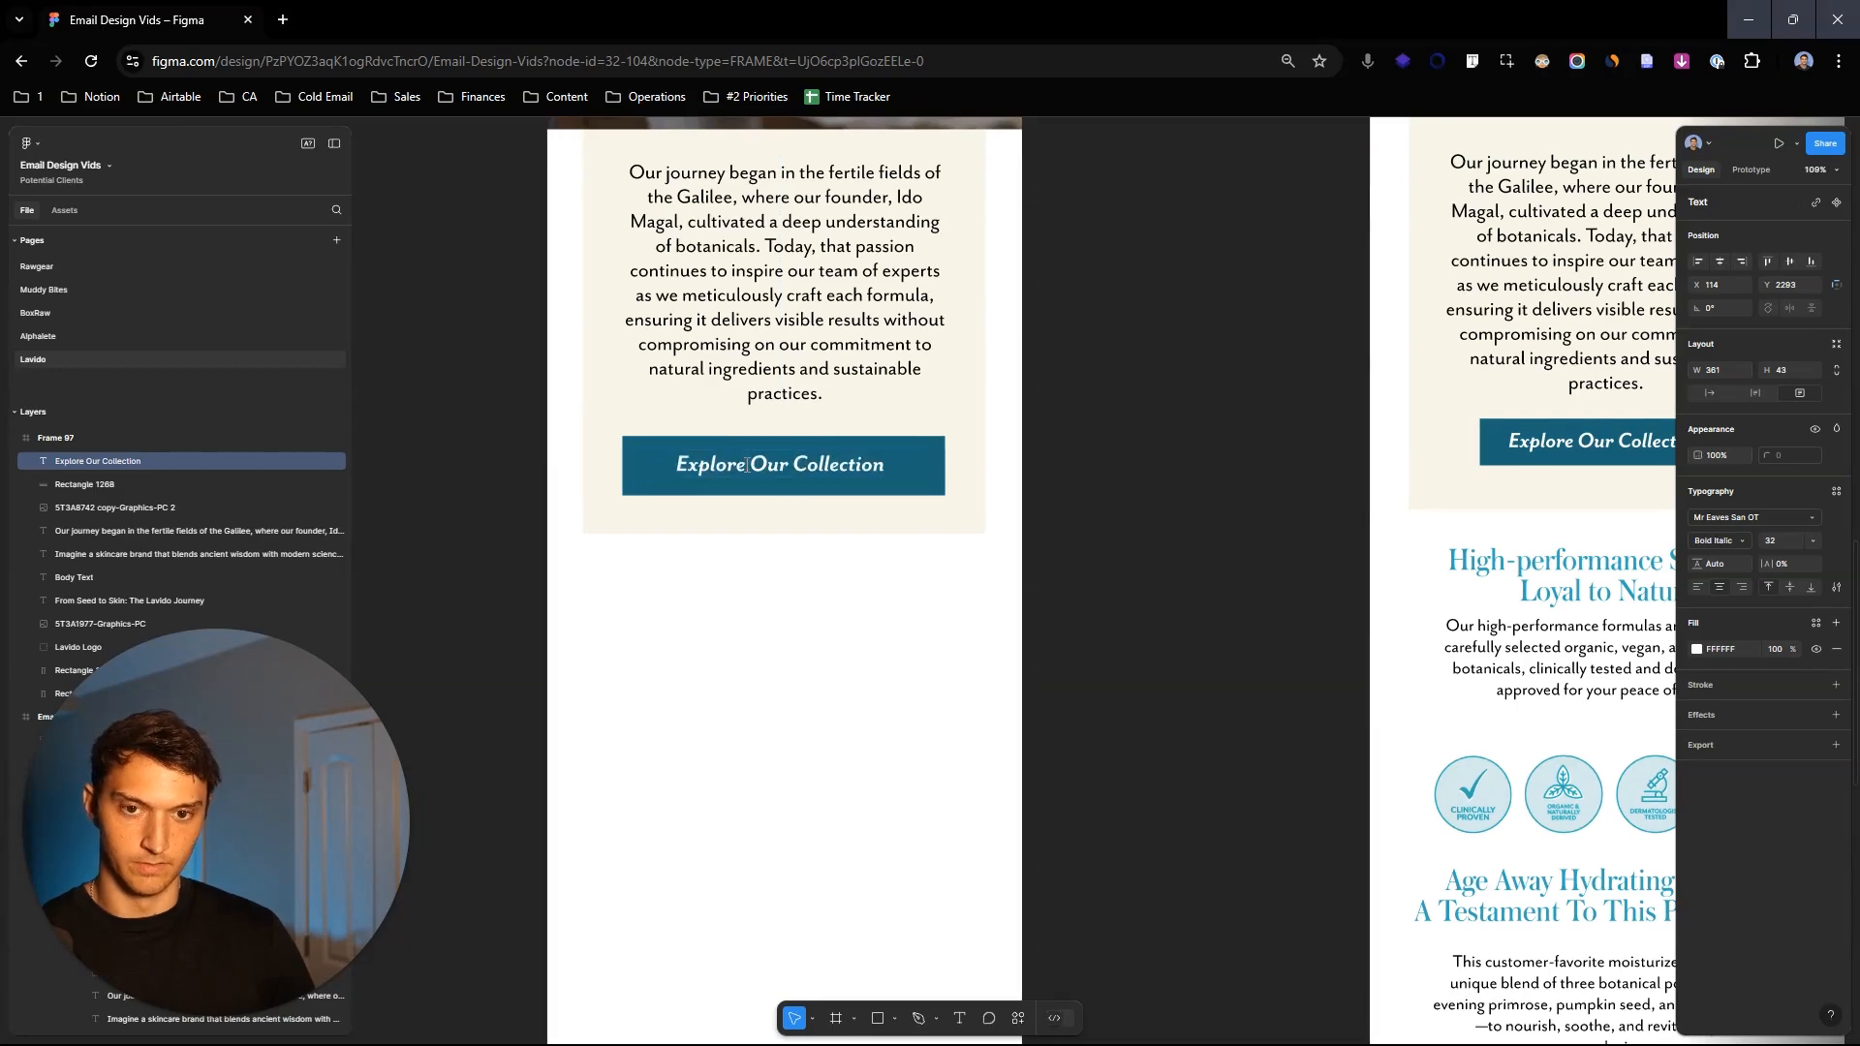
click(1089, 523)
Step: Copy the reference's "High-performance Skincare Loyal to Nature" heading and its paragraph into the new frame below the cream panel
scroll(1248, 589, down, 2)
drag(1248, 593, 1106, 449)
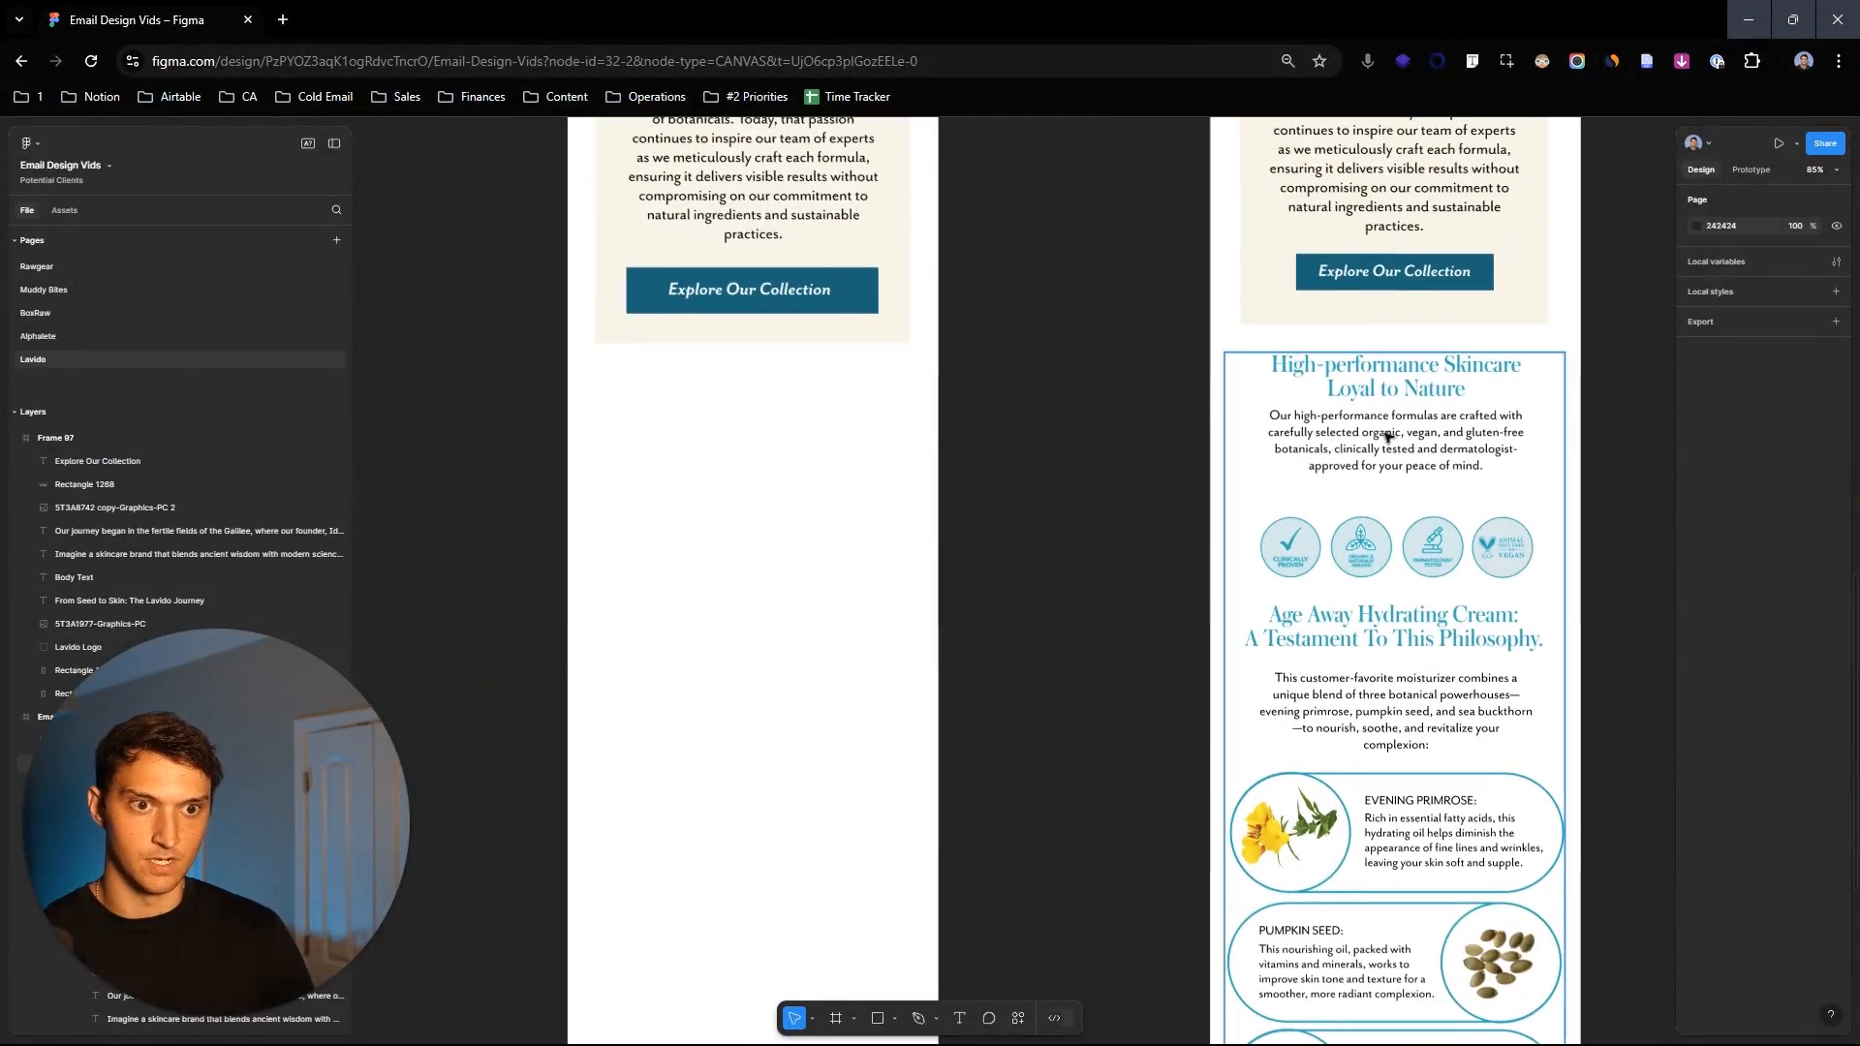
double_click(1417, 384)
drag(1497, 447, 855, 462)
click(1130, 518)
Step: Draw a circle about 91 × 91 on the empty canvas between the two emails as the base of a badge
scroll(1512, 552, up, 3)
drag(1425, 556, 1197, 519)
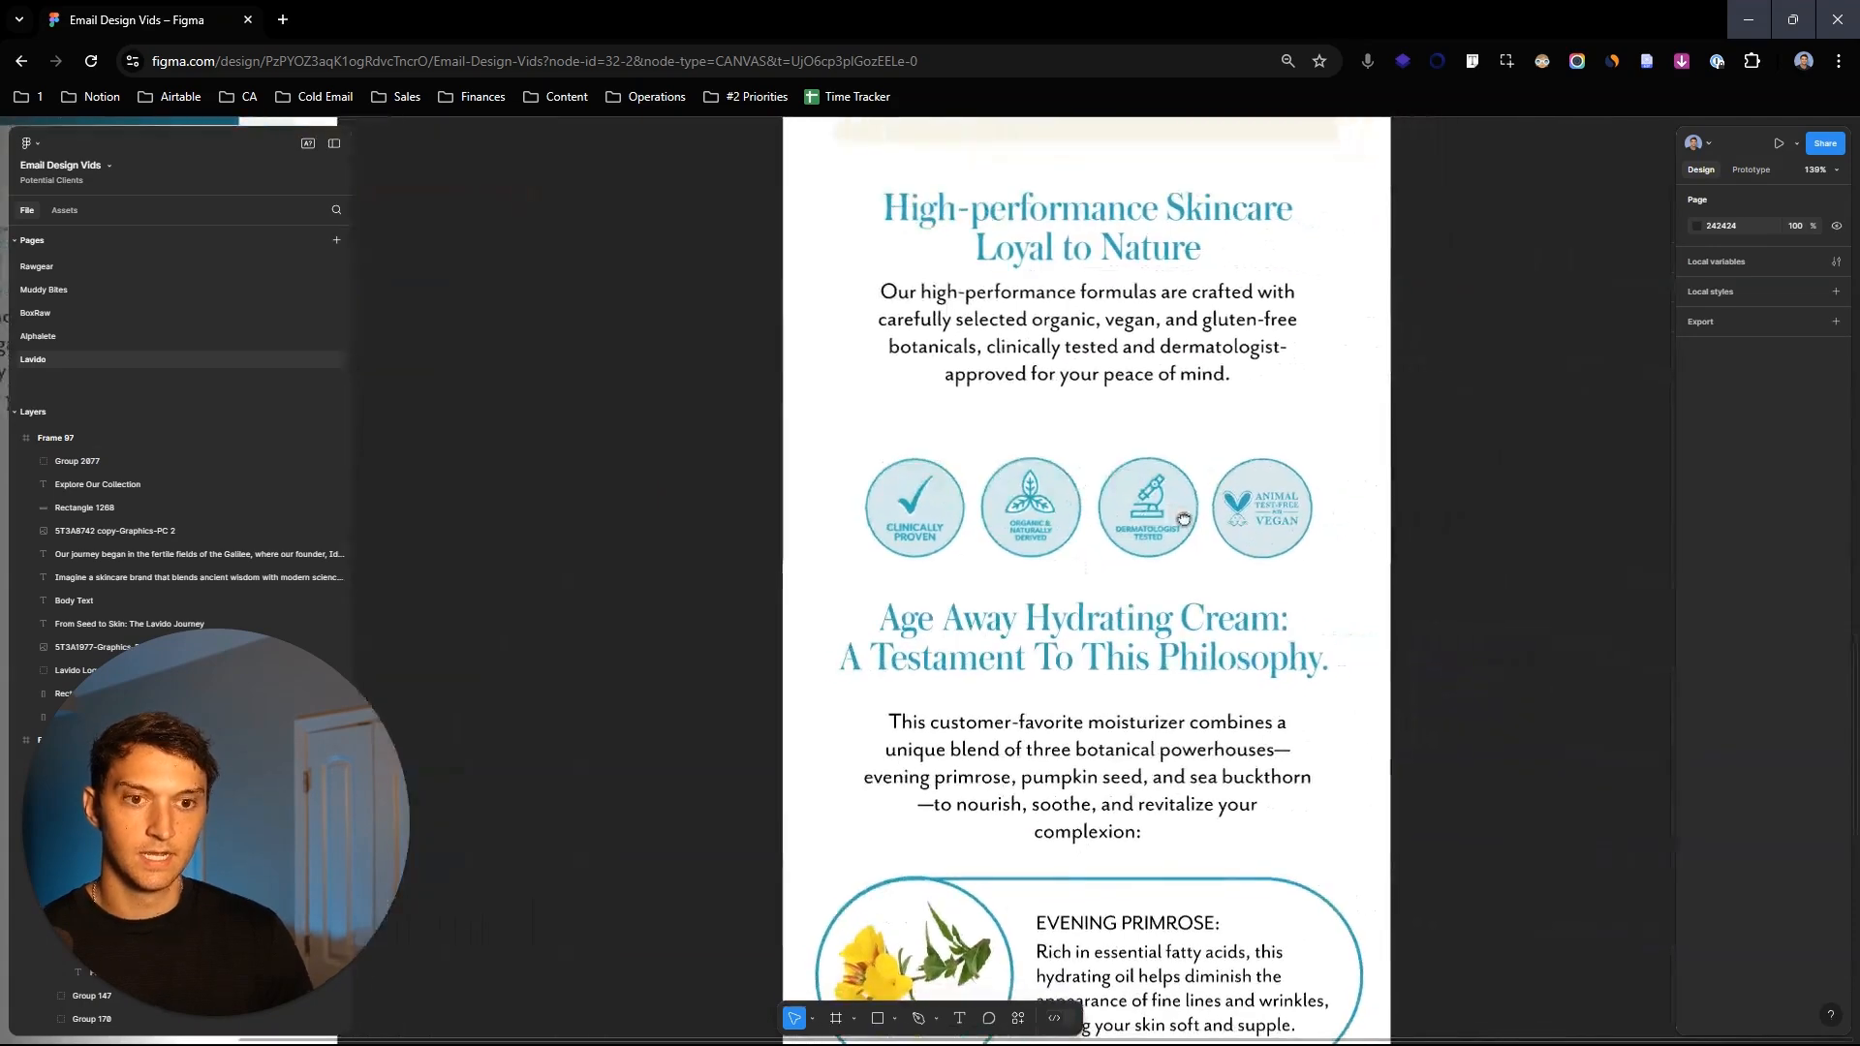
scroll(1027, 540, up, 3)
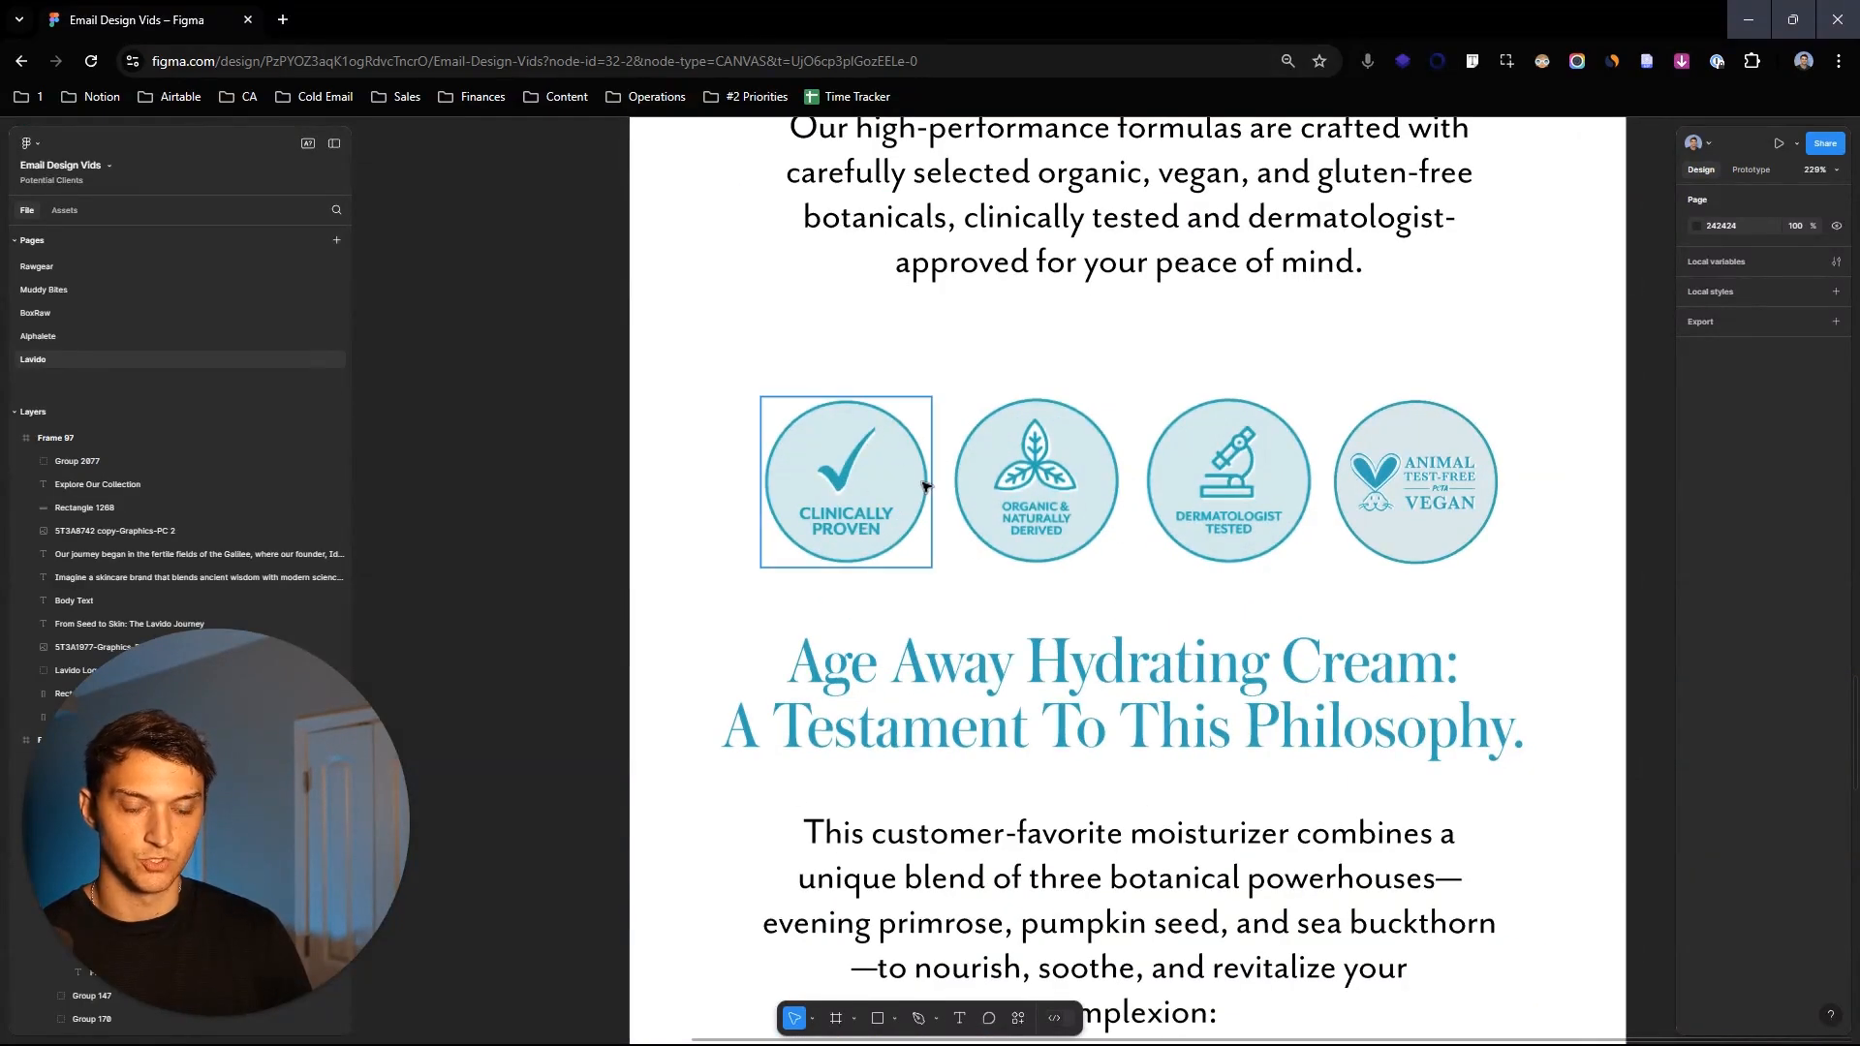
scroll(855, 465, down, 3)
drag(612, 446, 1060, 450)
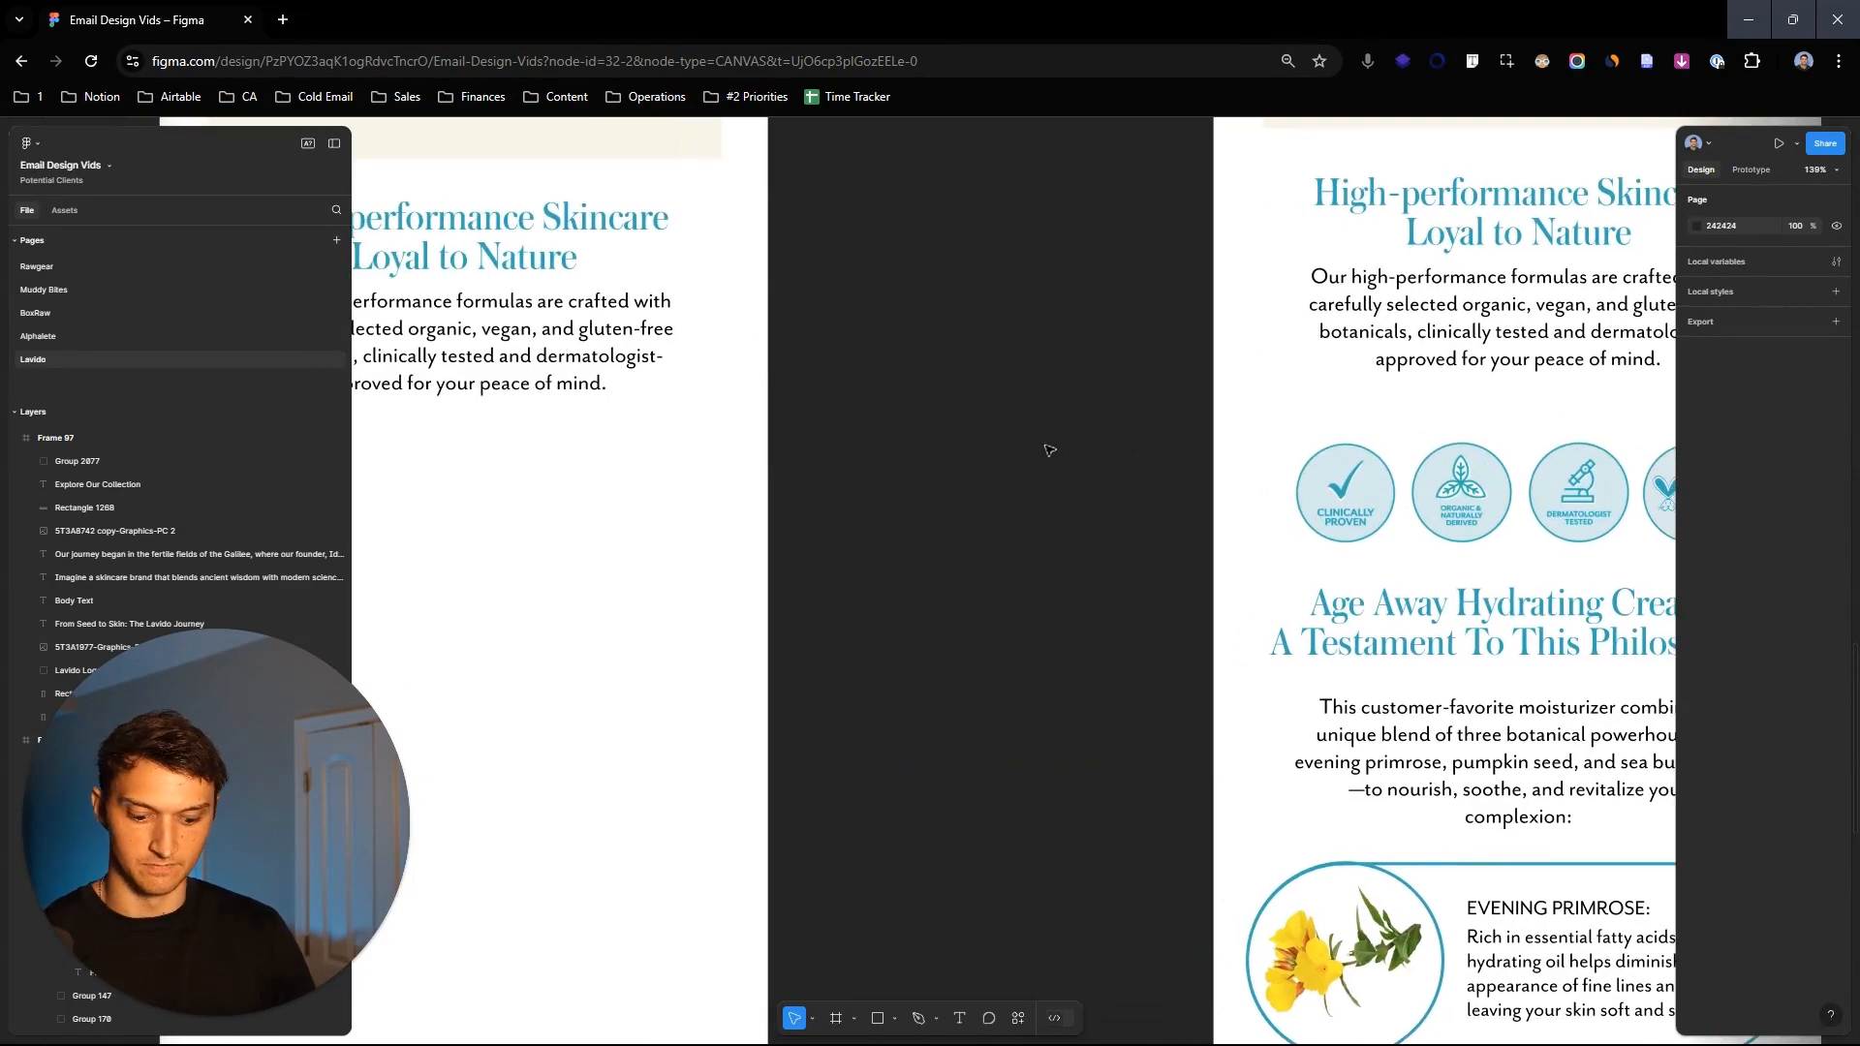
drag(918, 432, 1004, 518)
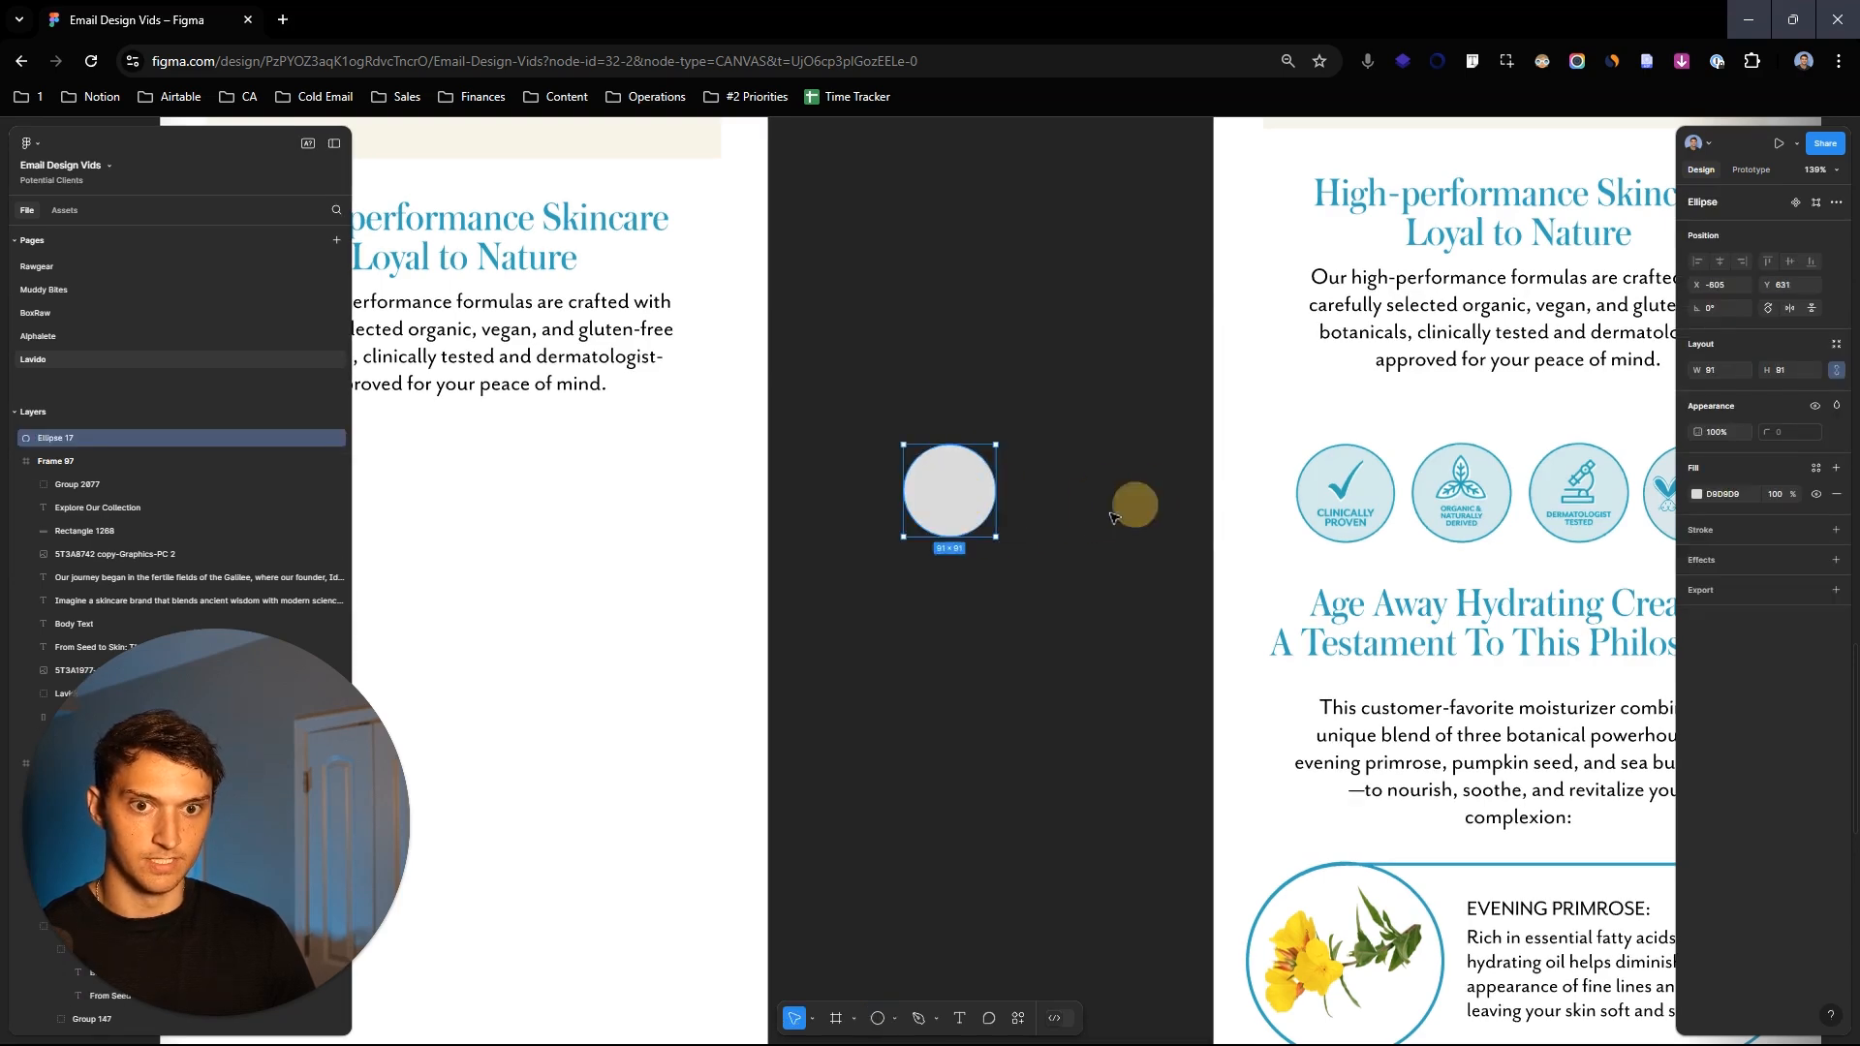
Step: Size the circle to 94 × 94 against the reference's "Clinically Proven" badge, then place it on the empty canvas beside the reference
drag(875, 499, 1298, 493)
scroll(1204, 486, up, 5)
scroll(1408, 495, up, 2)
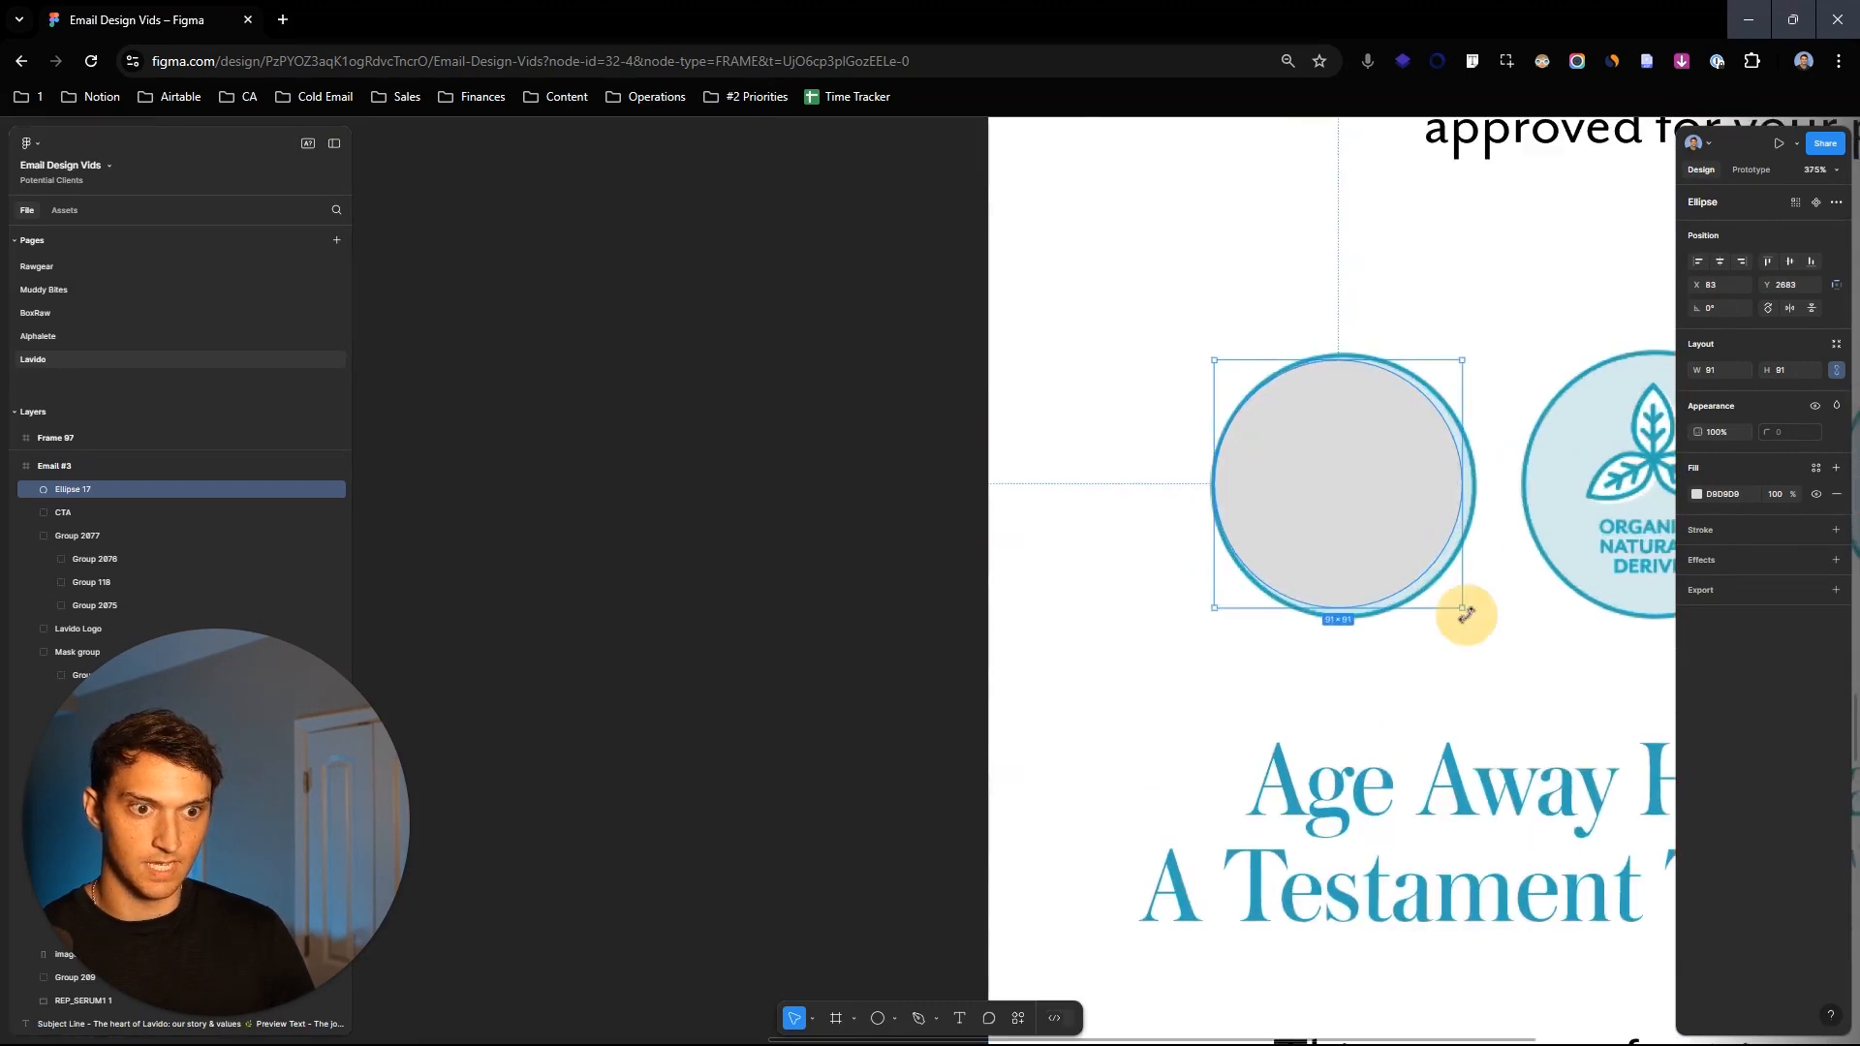
drag(1463, 611, 1470, 616)
drag(1383, 549, 839, 527)
scroll(839, 528, down, 2)
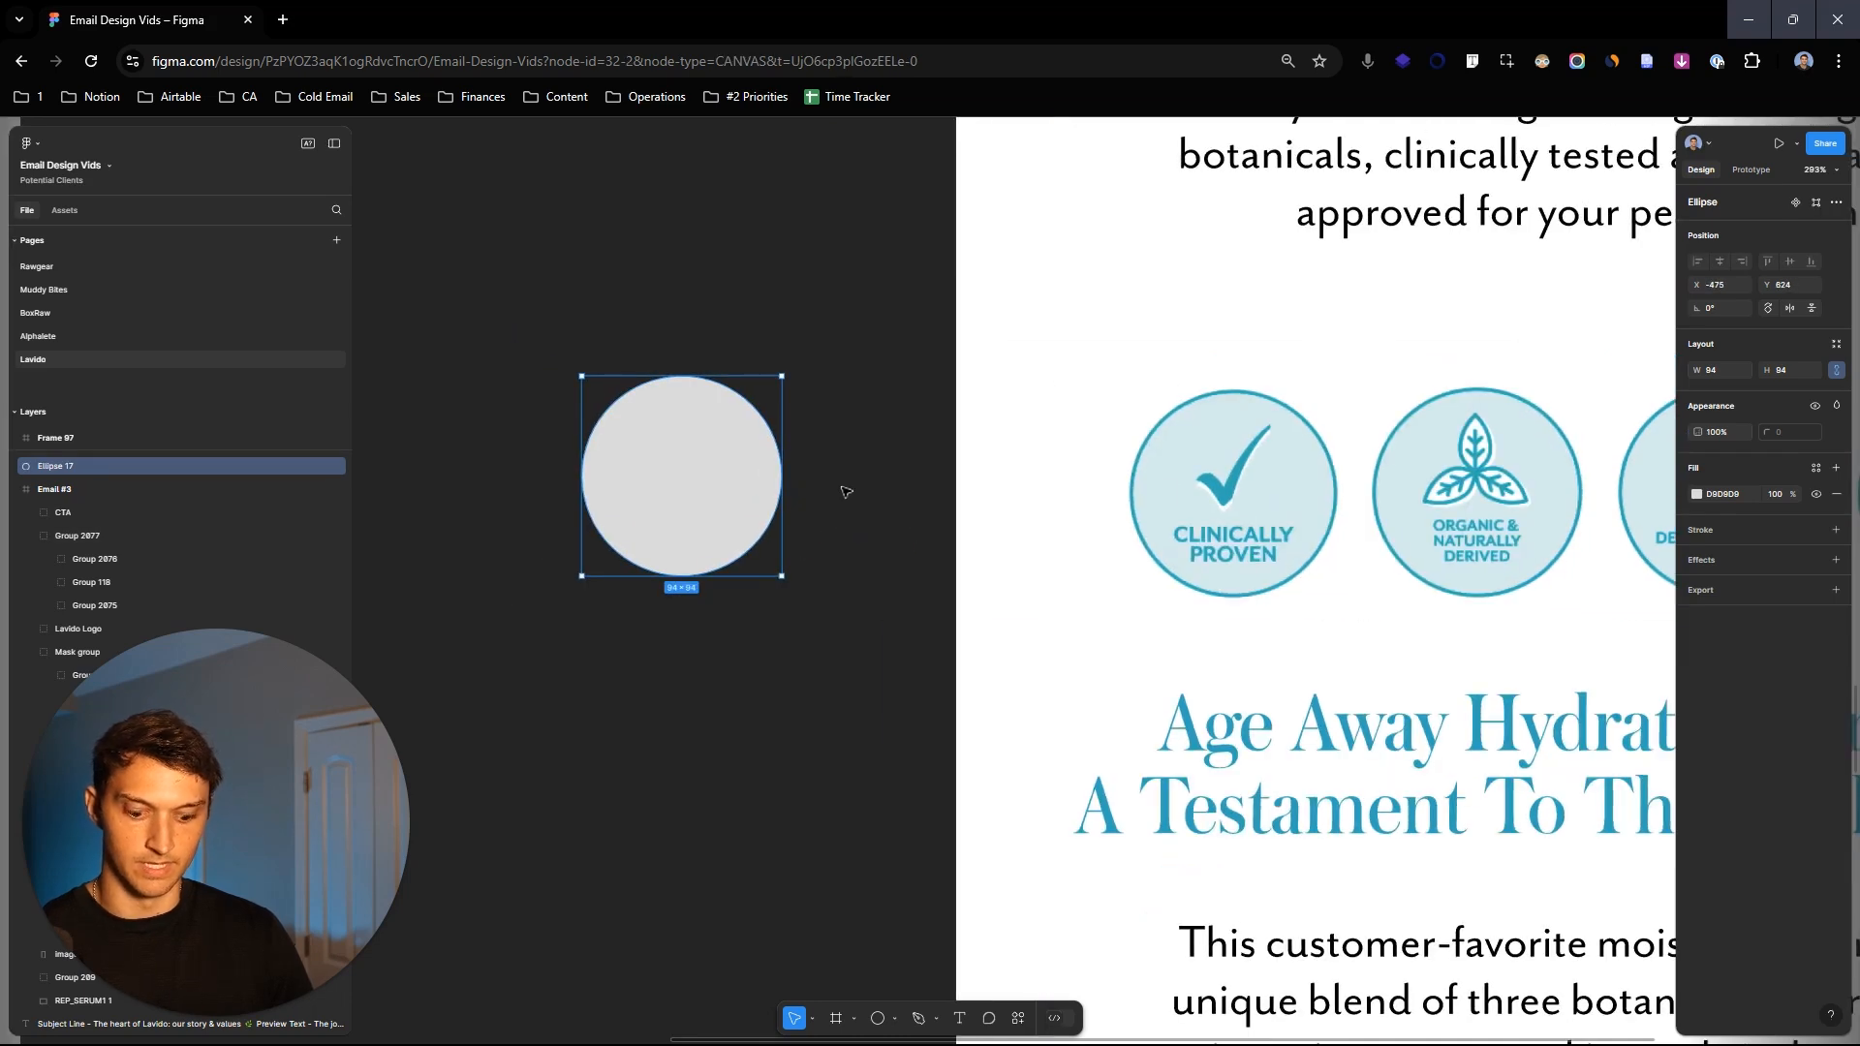
Step: Fill the circle with the light blue D5E9EB sampled from the reference's "Clinically Proven" badge
key(i)
click(1165, 473)
drag(689, 490, 685, 498)
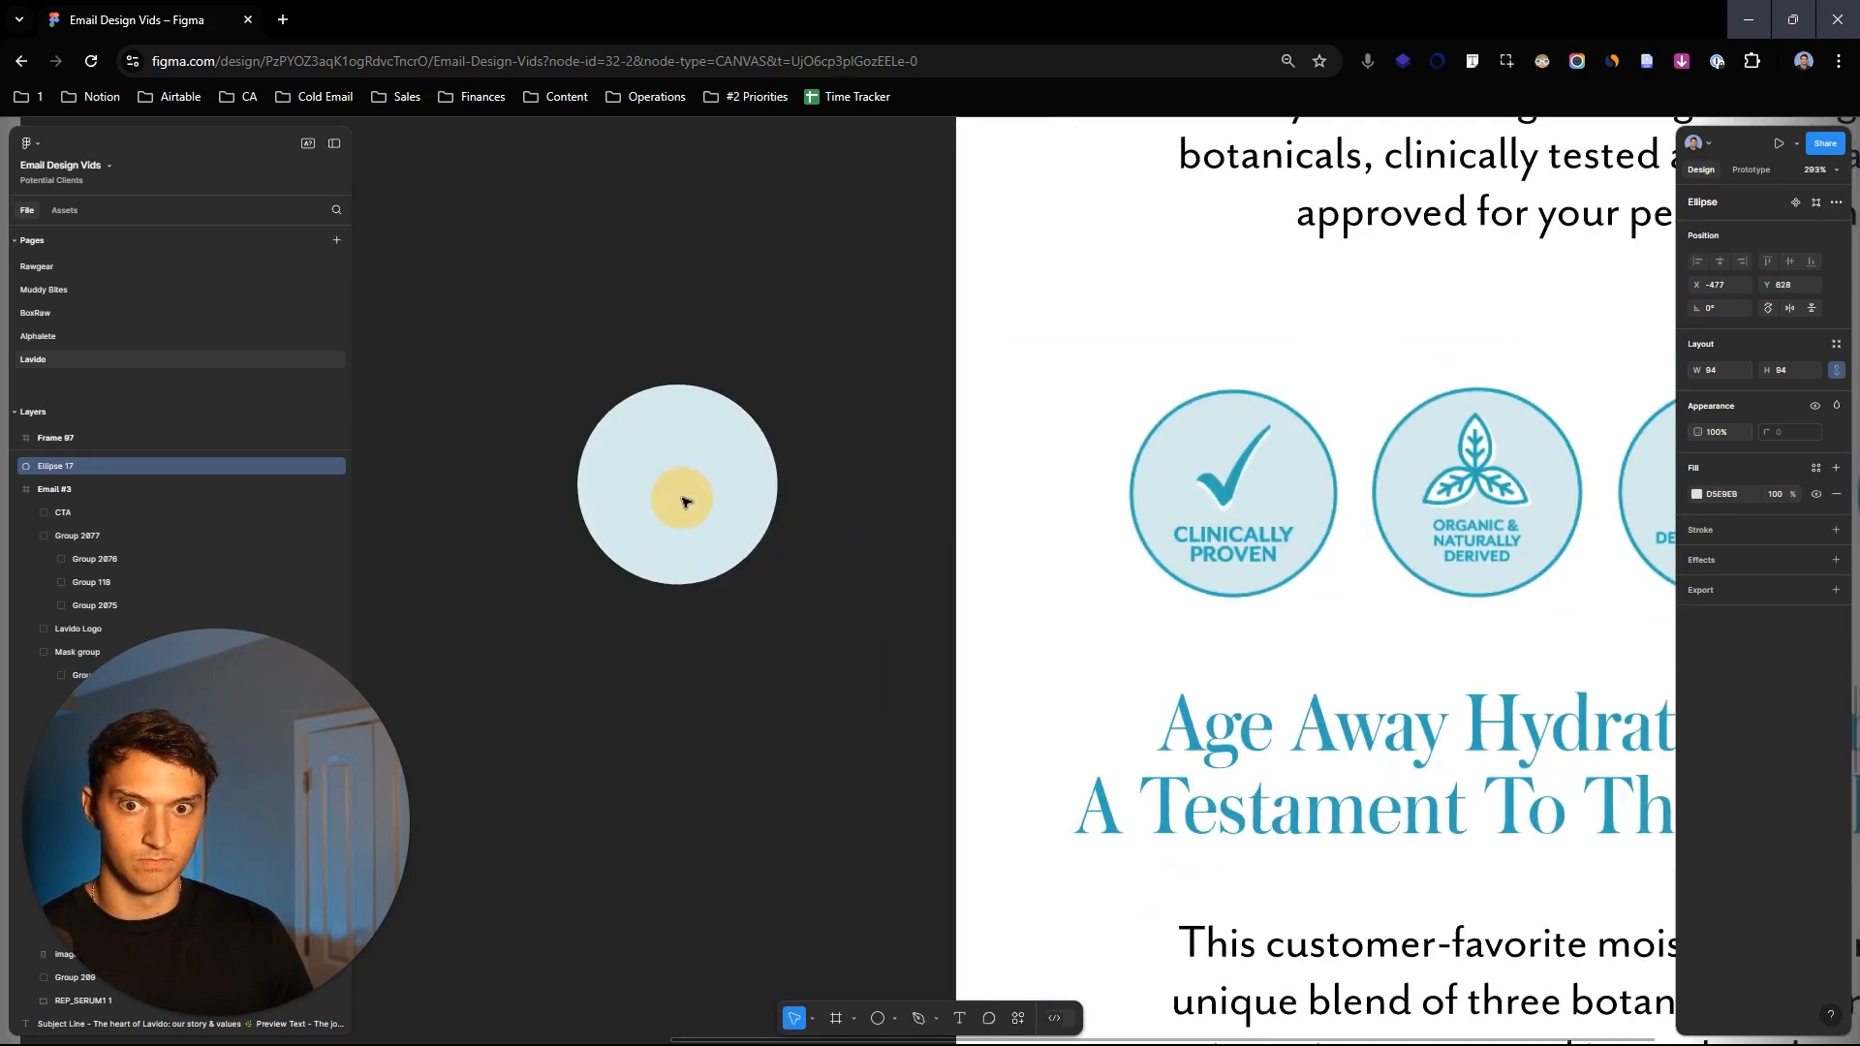
Step: Give the circle an outside stroke of weight 2 in the teal sampled from the reference badge, and move it closer to the reference
click(1836, 530)
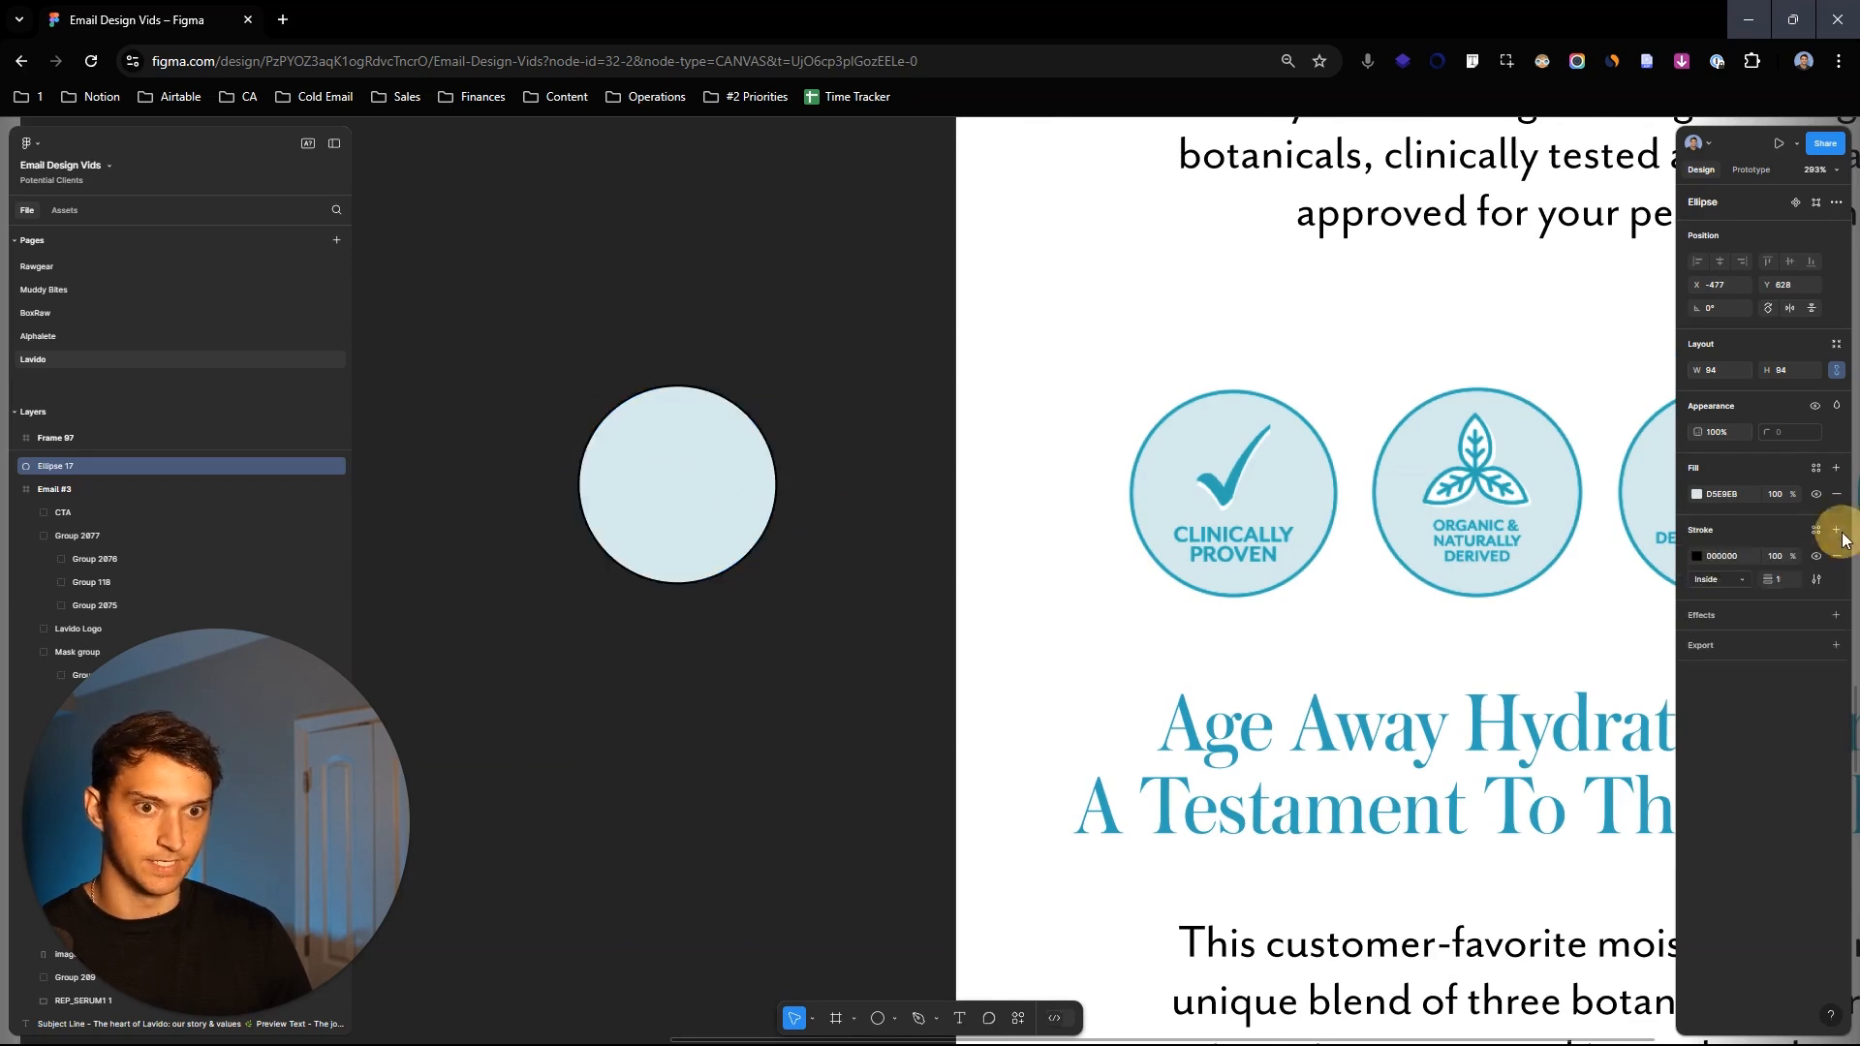
click(1731, 595)
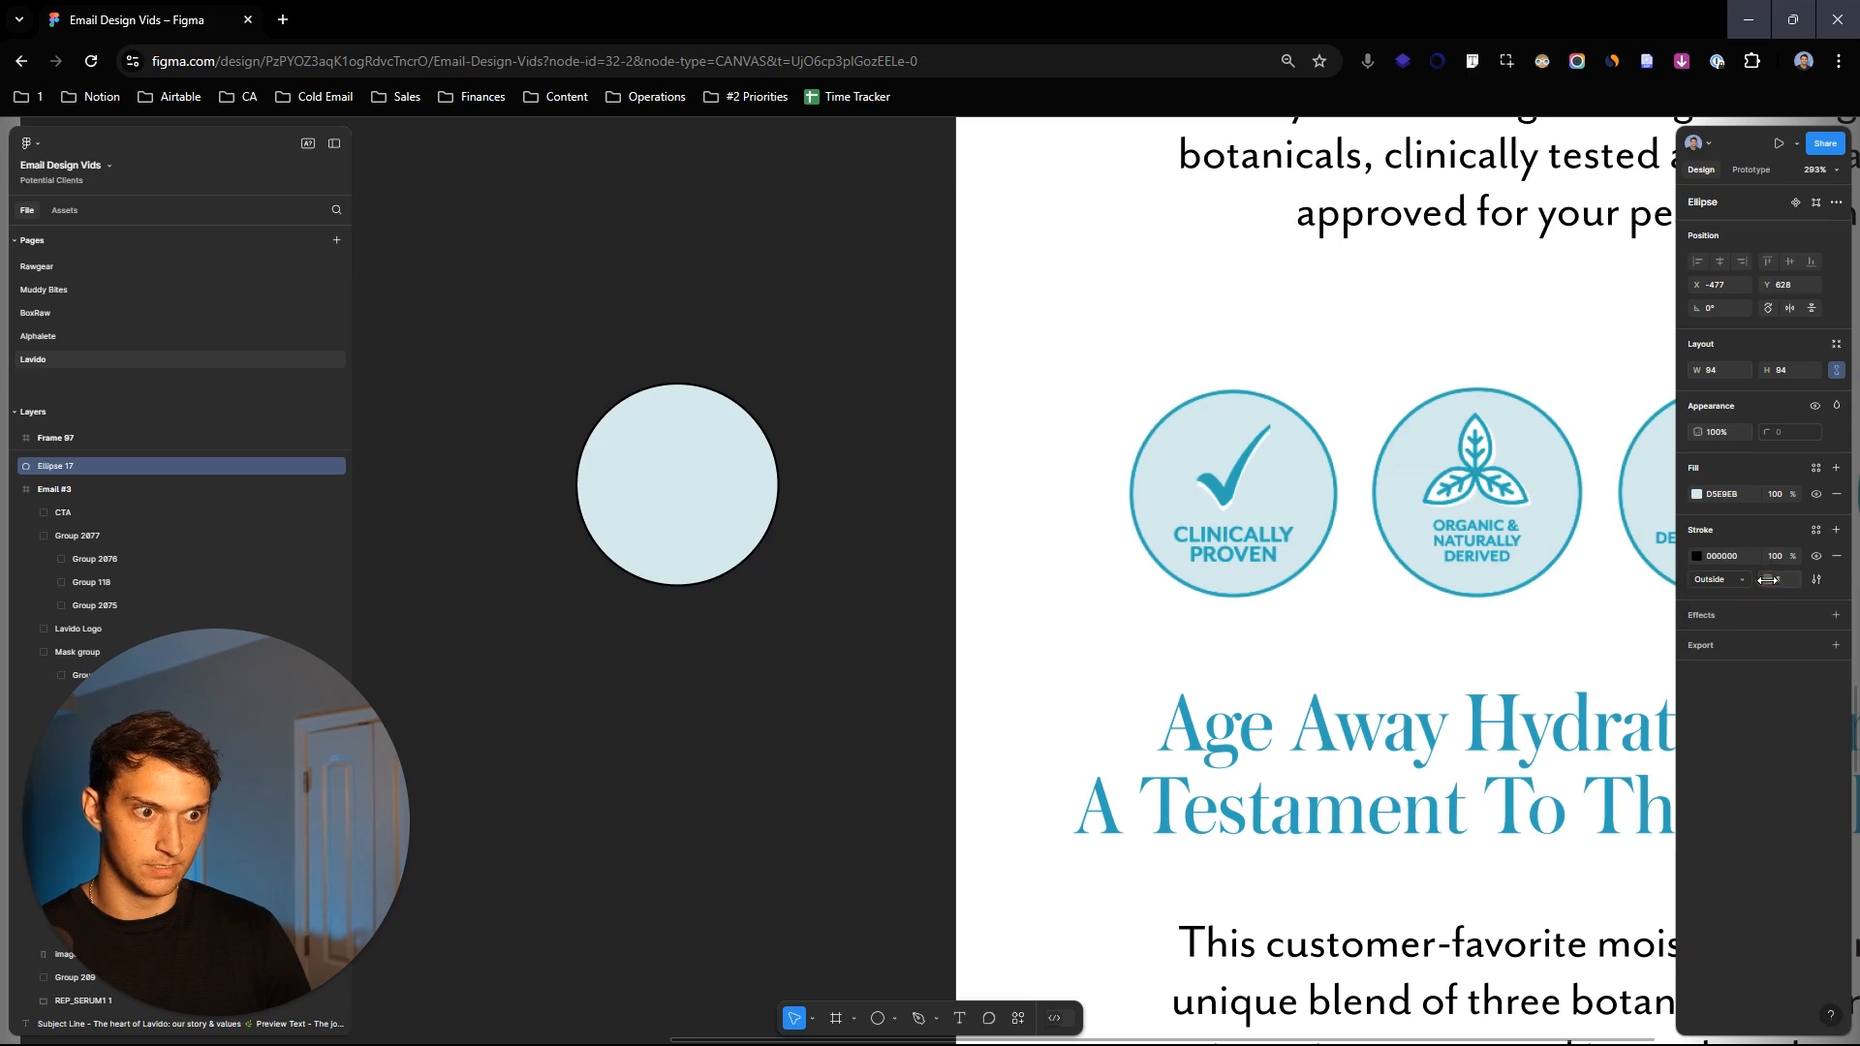
drag(1767, 580, 1783, 579)
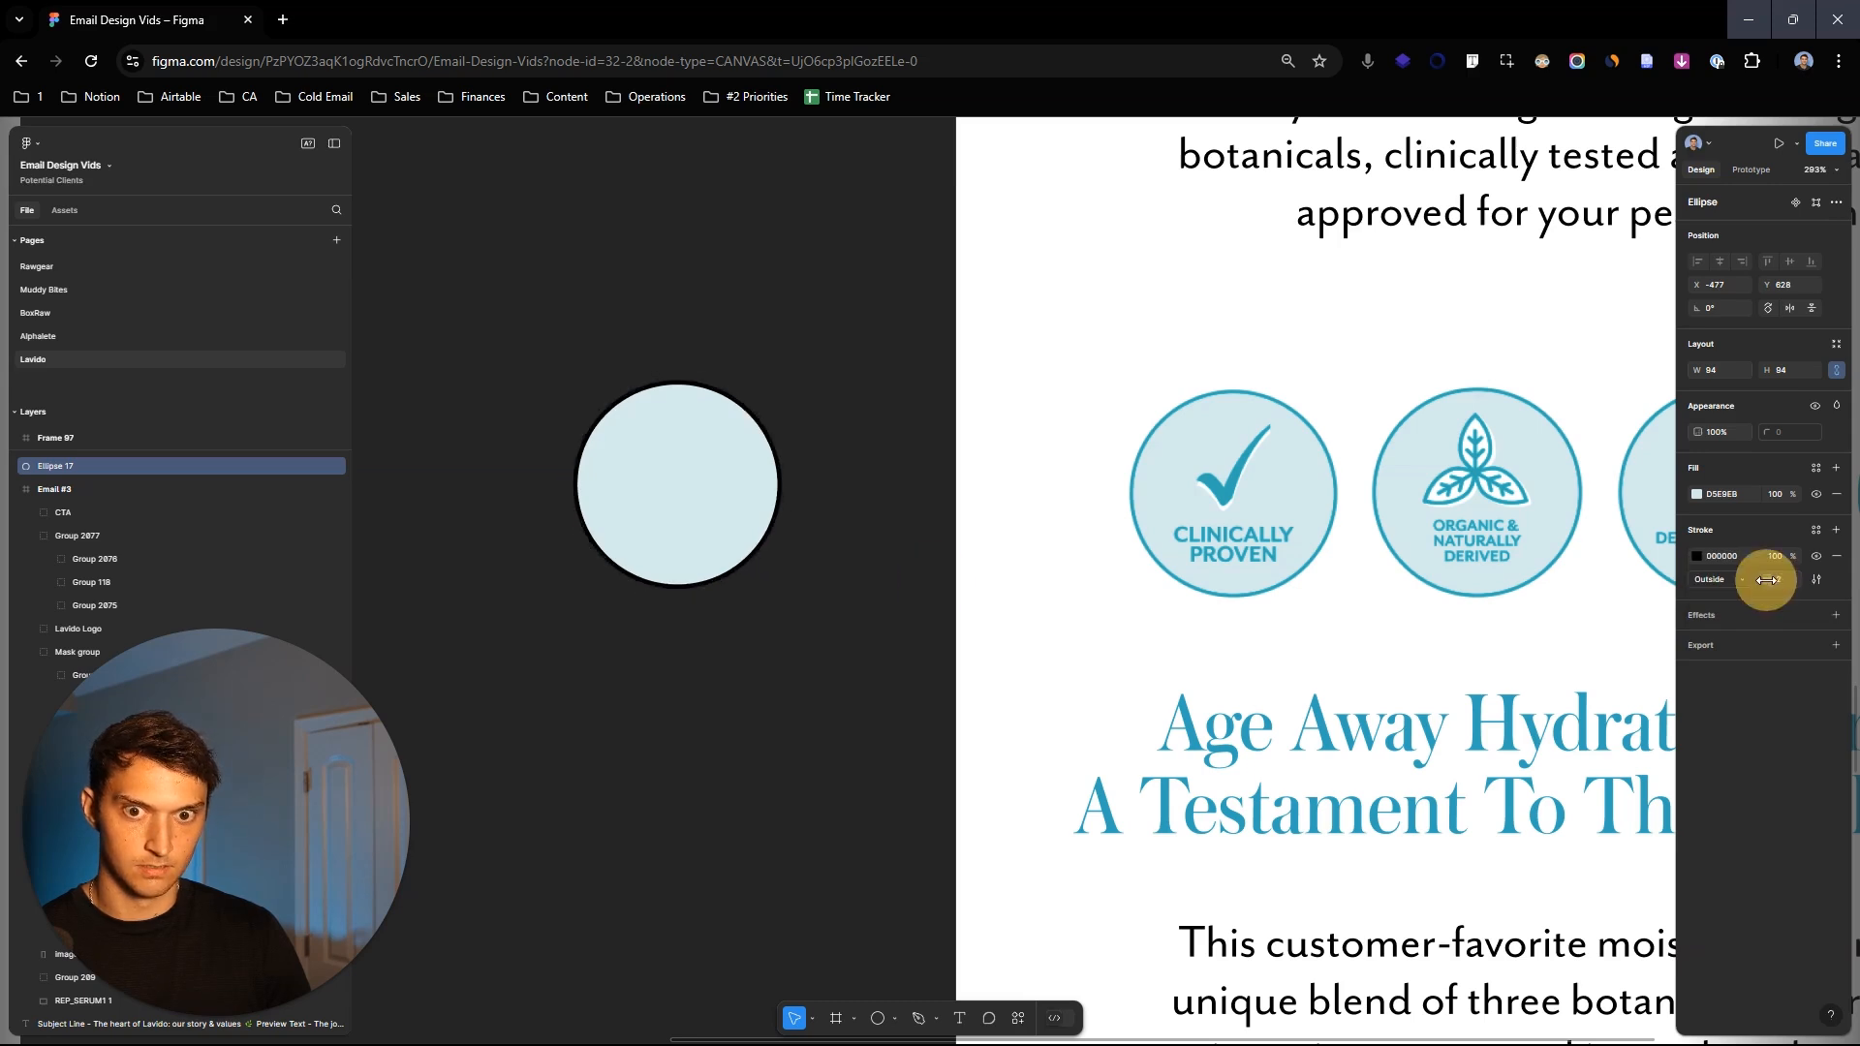
click(1697, 556)
click(1522, 806)
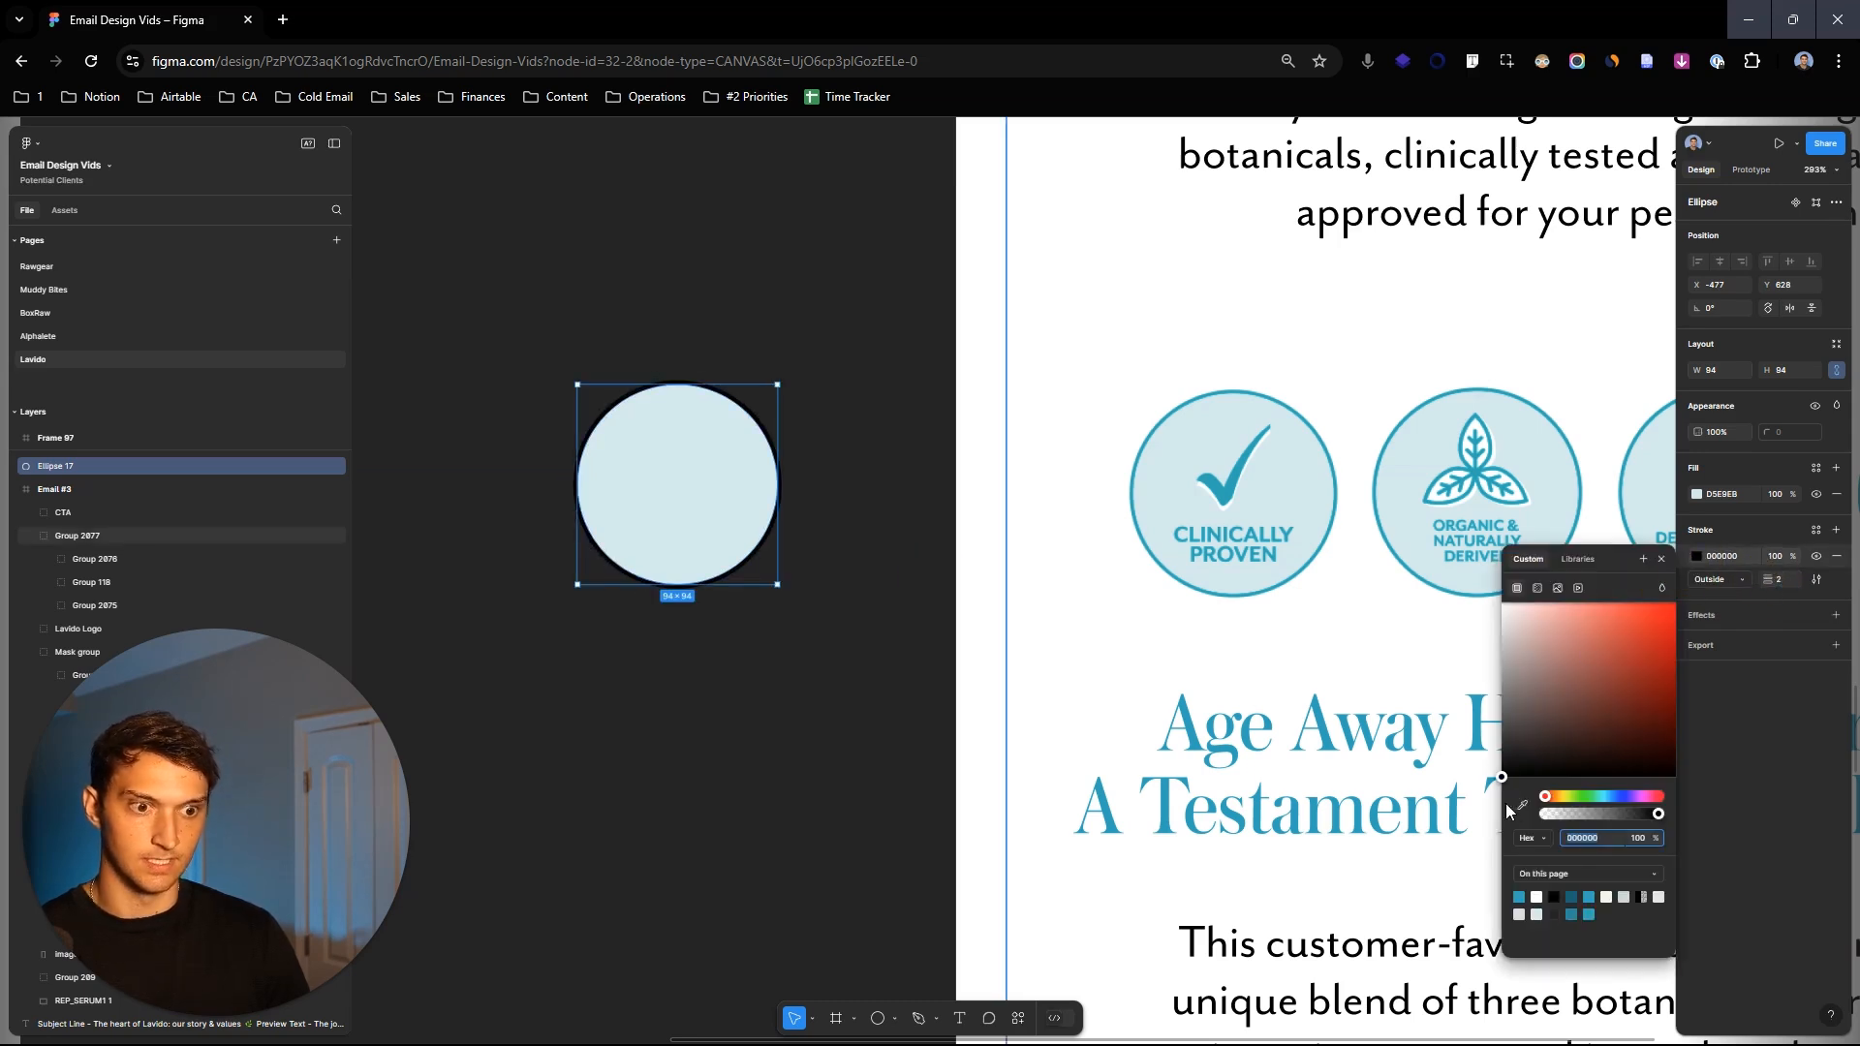
click(1335, 492)
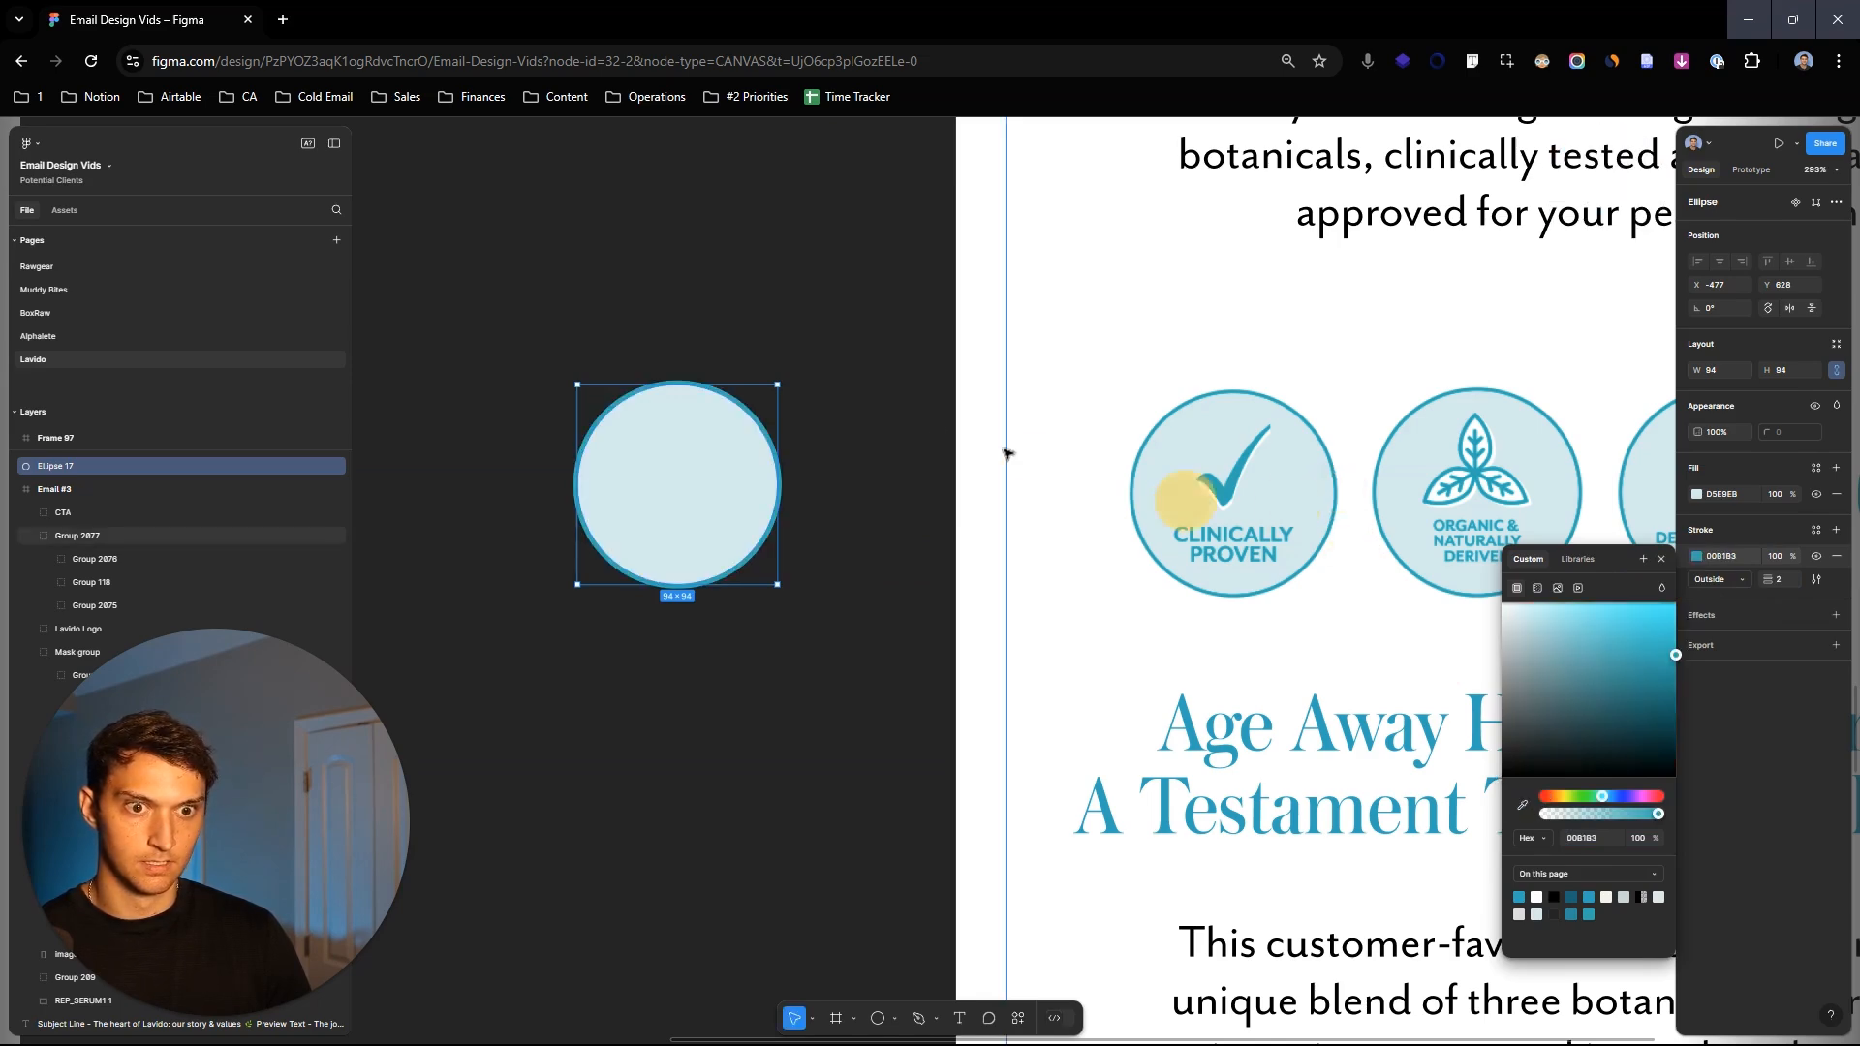
click(865, 431)
drag(671, 483, 789, 469)
click(838, 317)
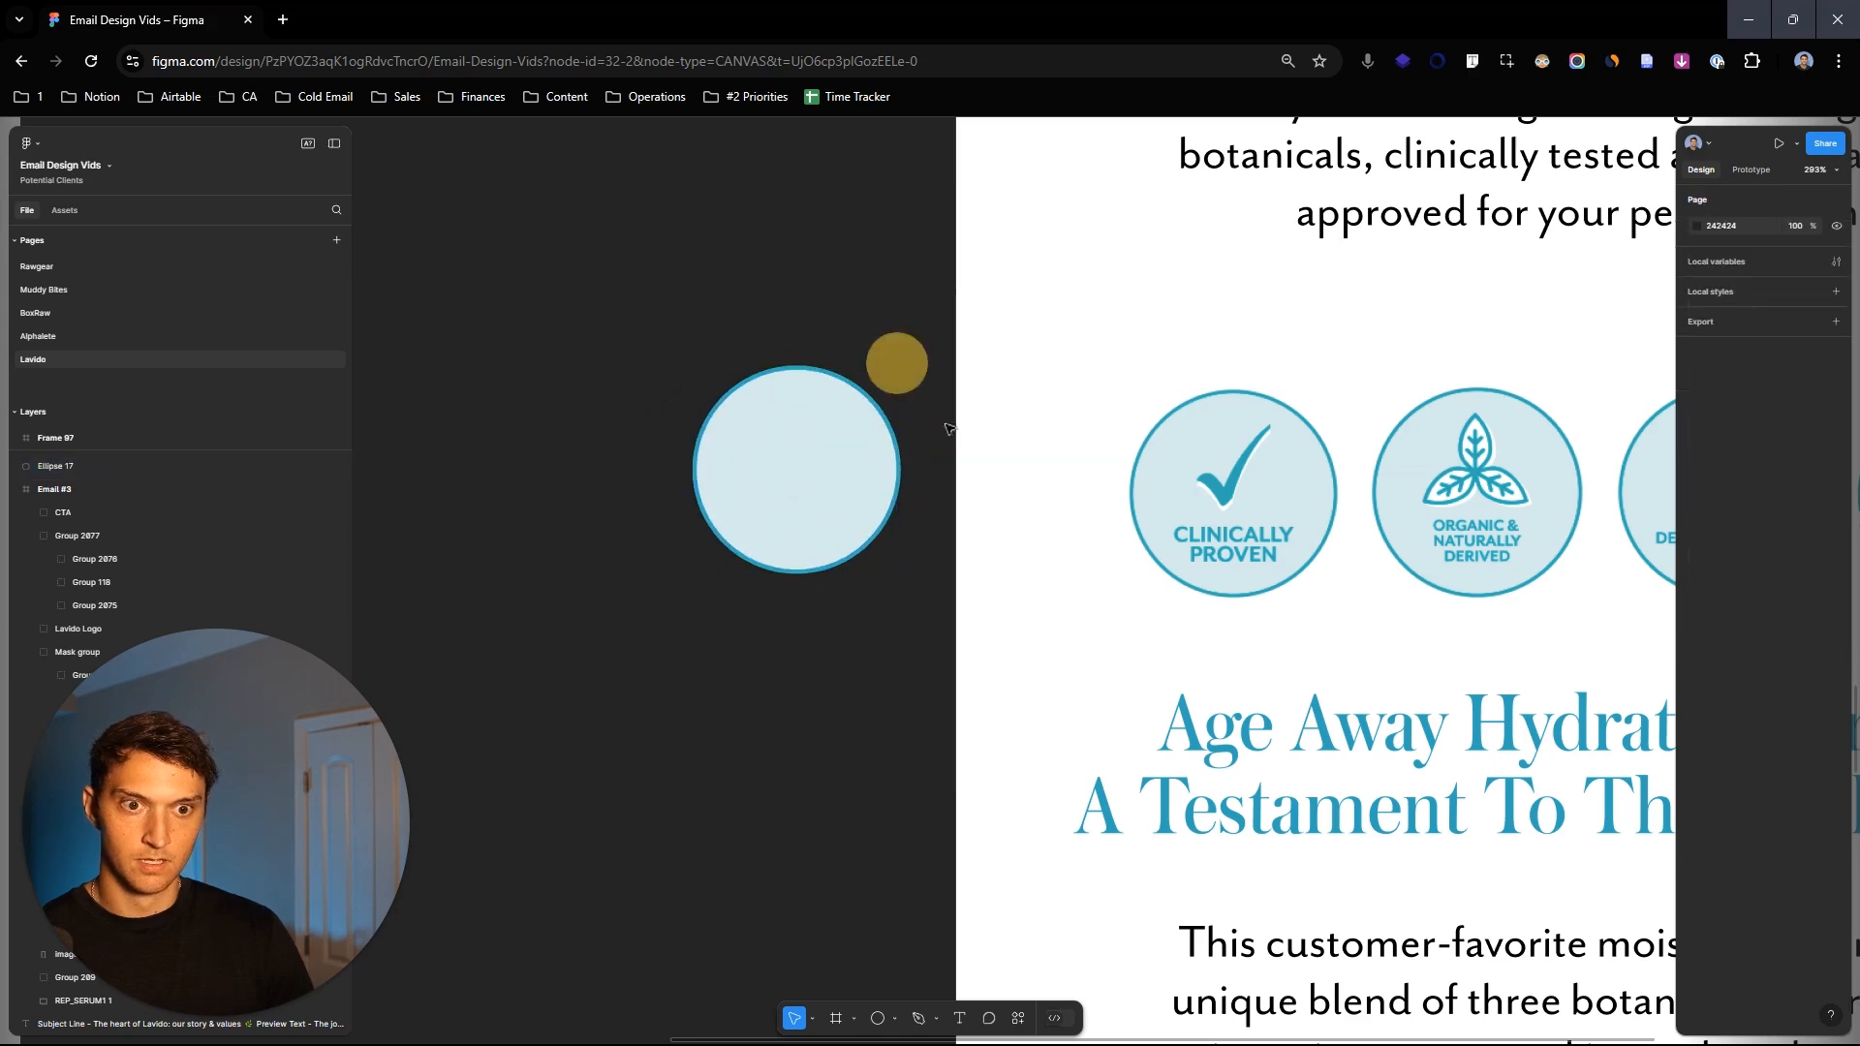
Step: Add the text "CLINICALLY PROVEN" at size 15 in the lower part of the circle
scroll(869, 511, up, 5)
drag(619, 482, 860, 552)
key(ctrl+a)
click(1813, 541)
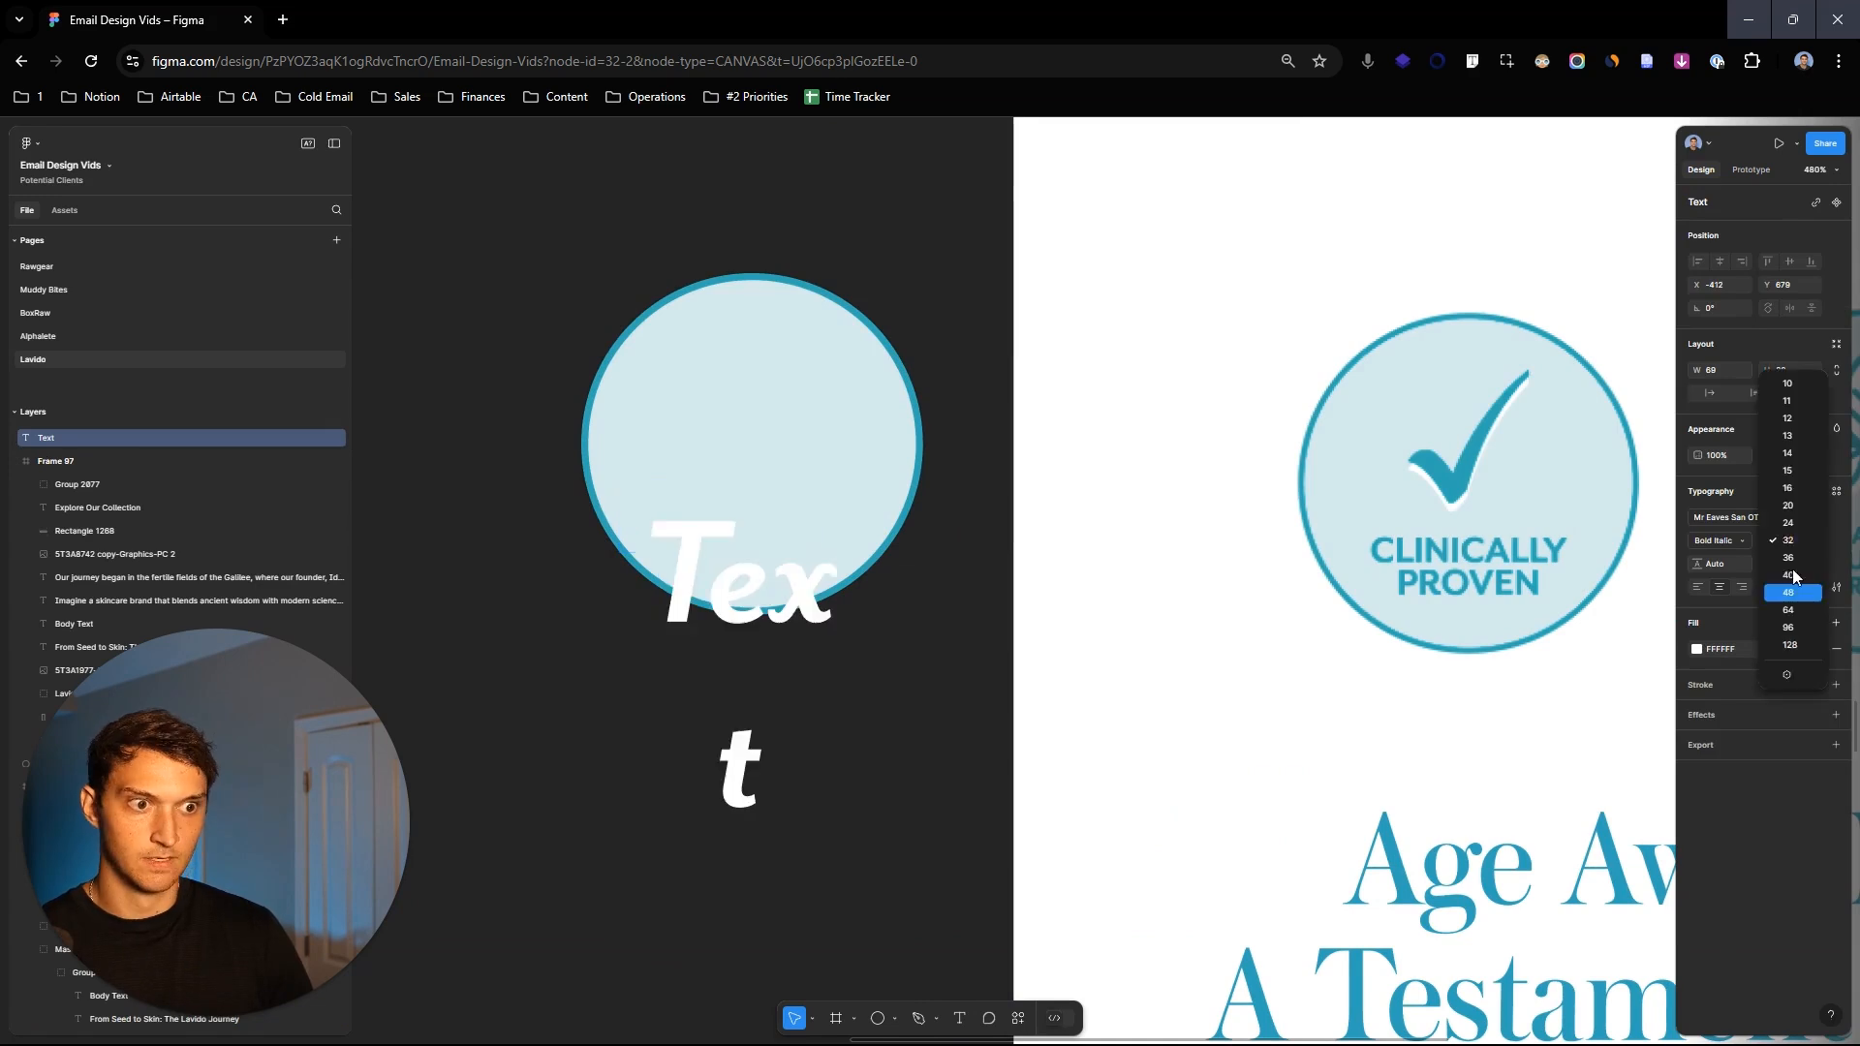
click(1796, 472)
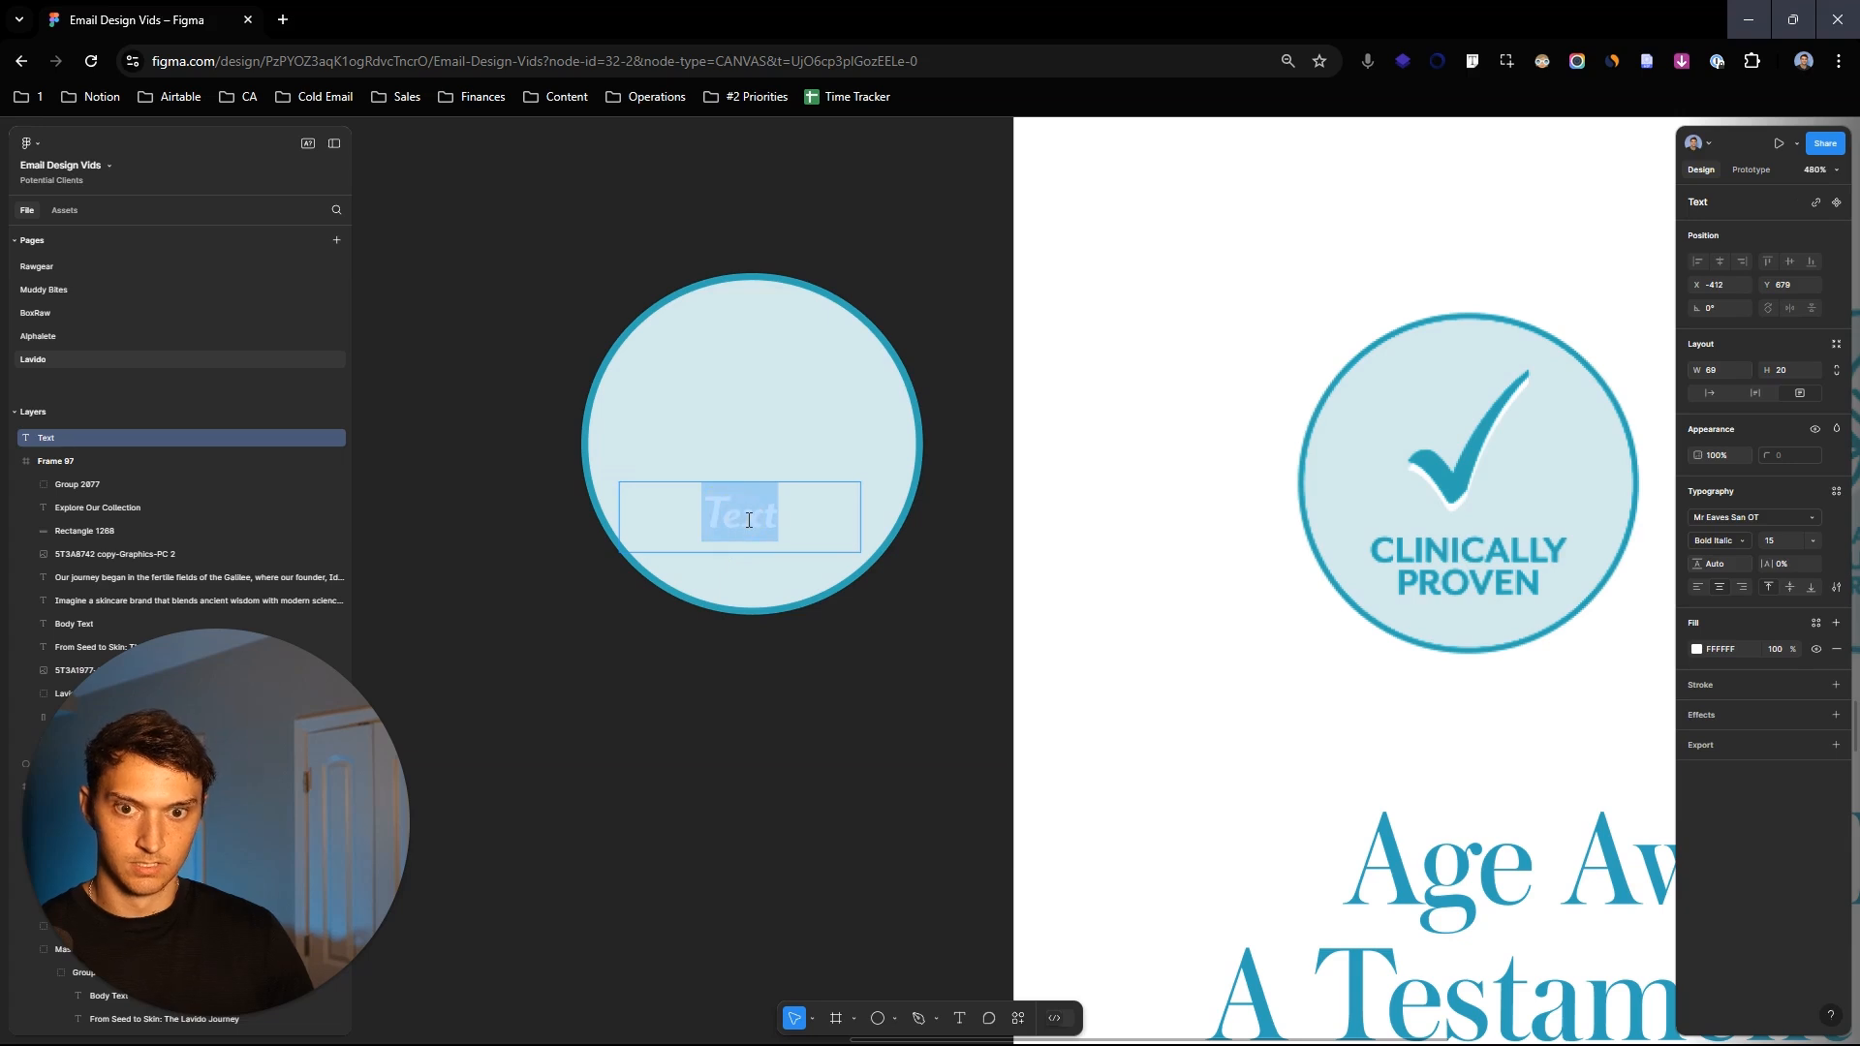
text(CLINICALLY PROVEN)
Step: Set the "CLINICALLY PROVEN" text to size 11 and colour it with the teal of the reference badge's lettering
key(ctrl+a)
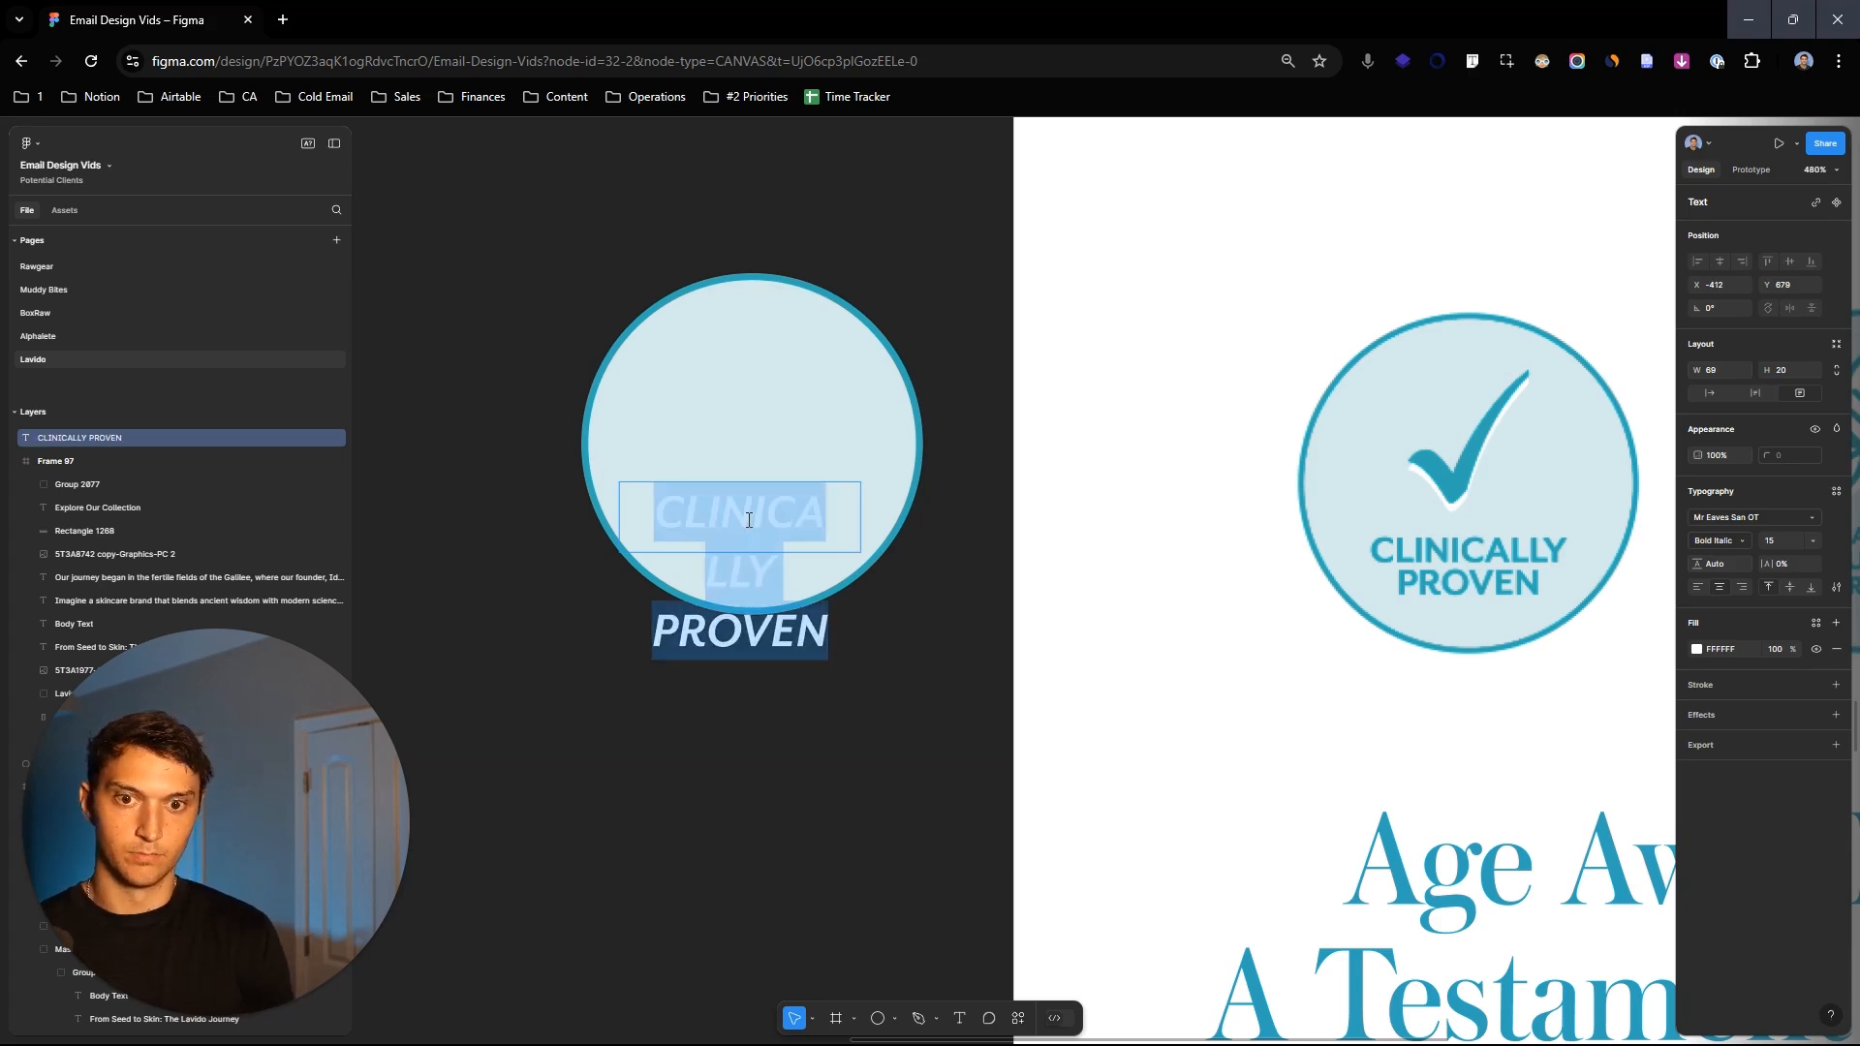
click(1813, 541)
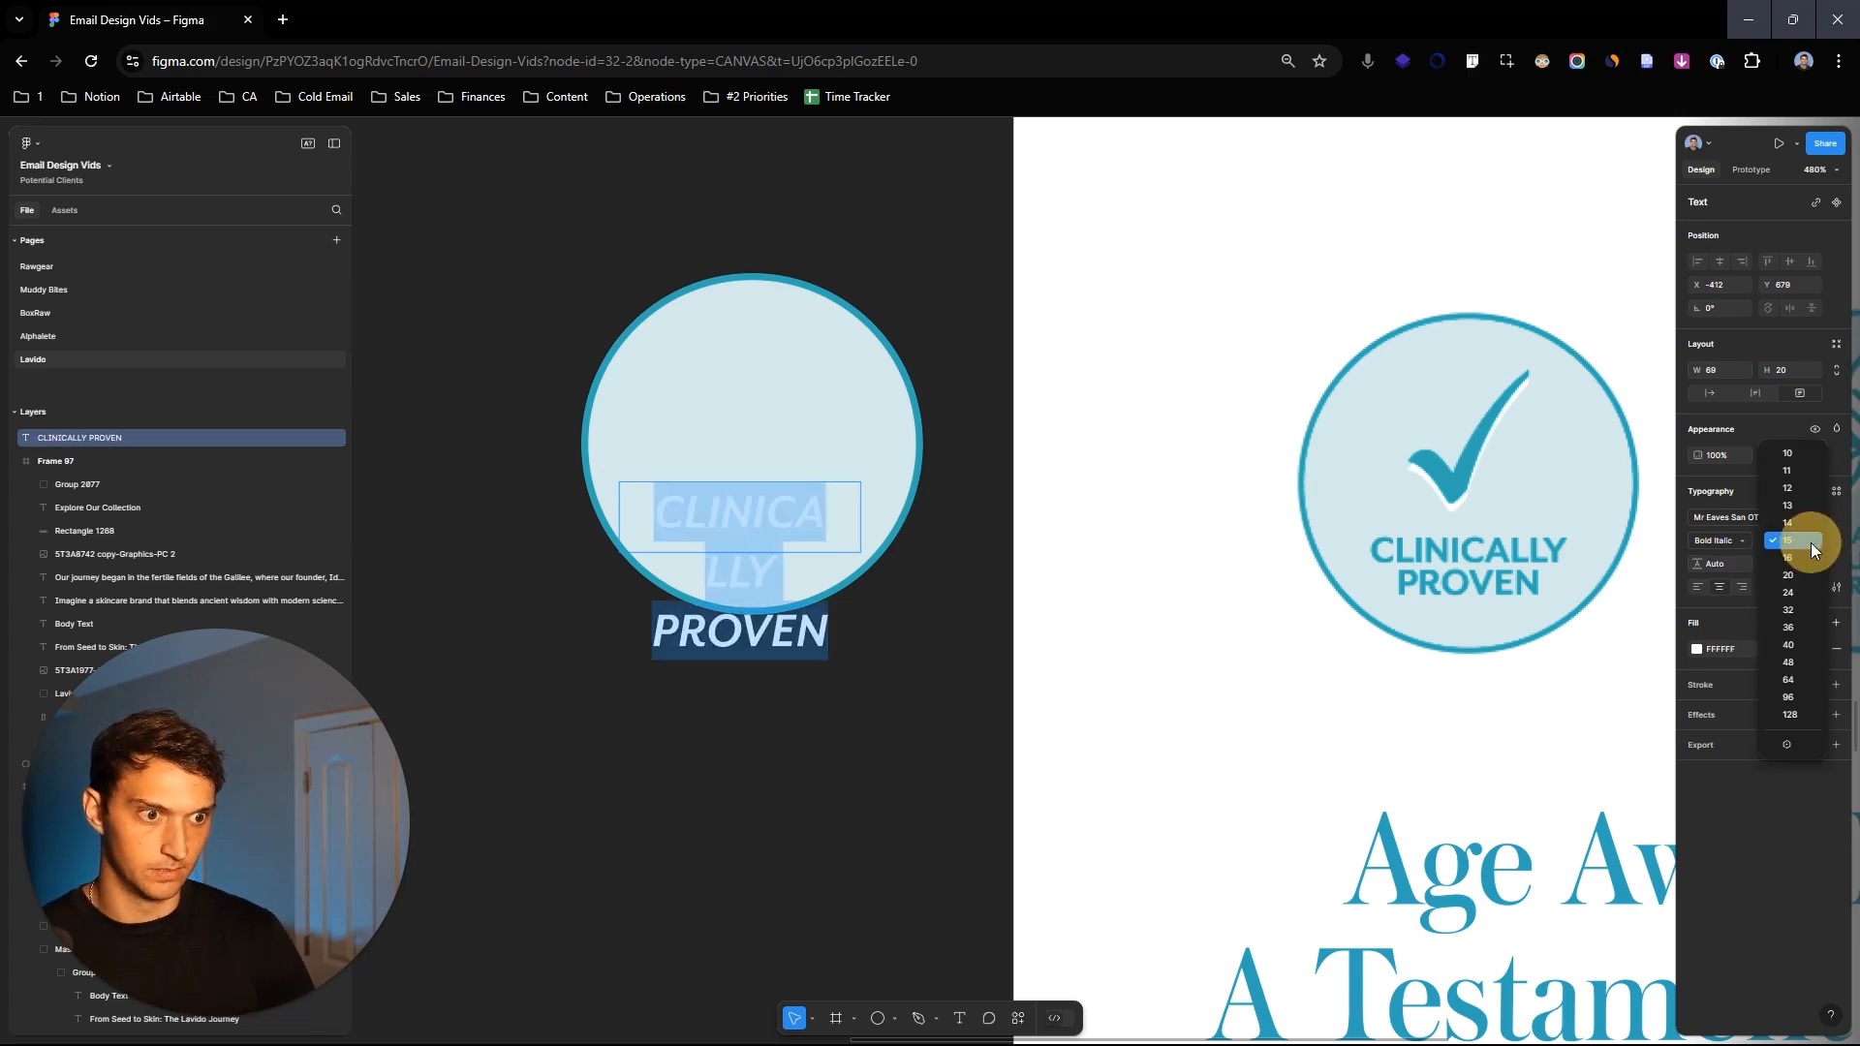
click(1789, 471)
click(1697, 649)
click(1521, 879)
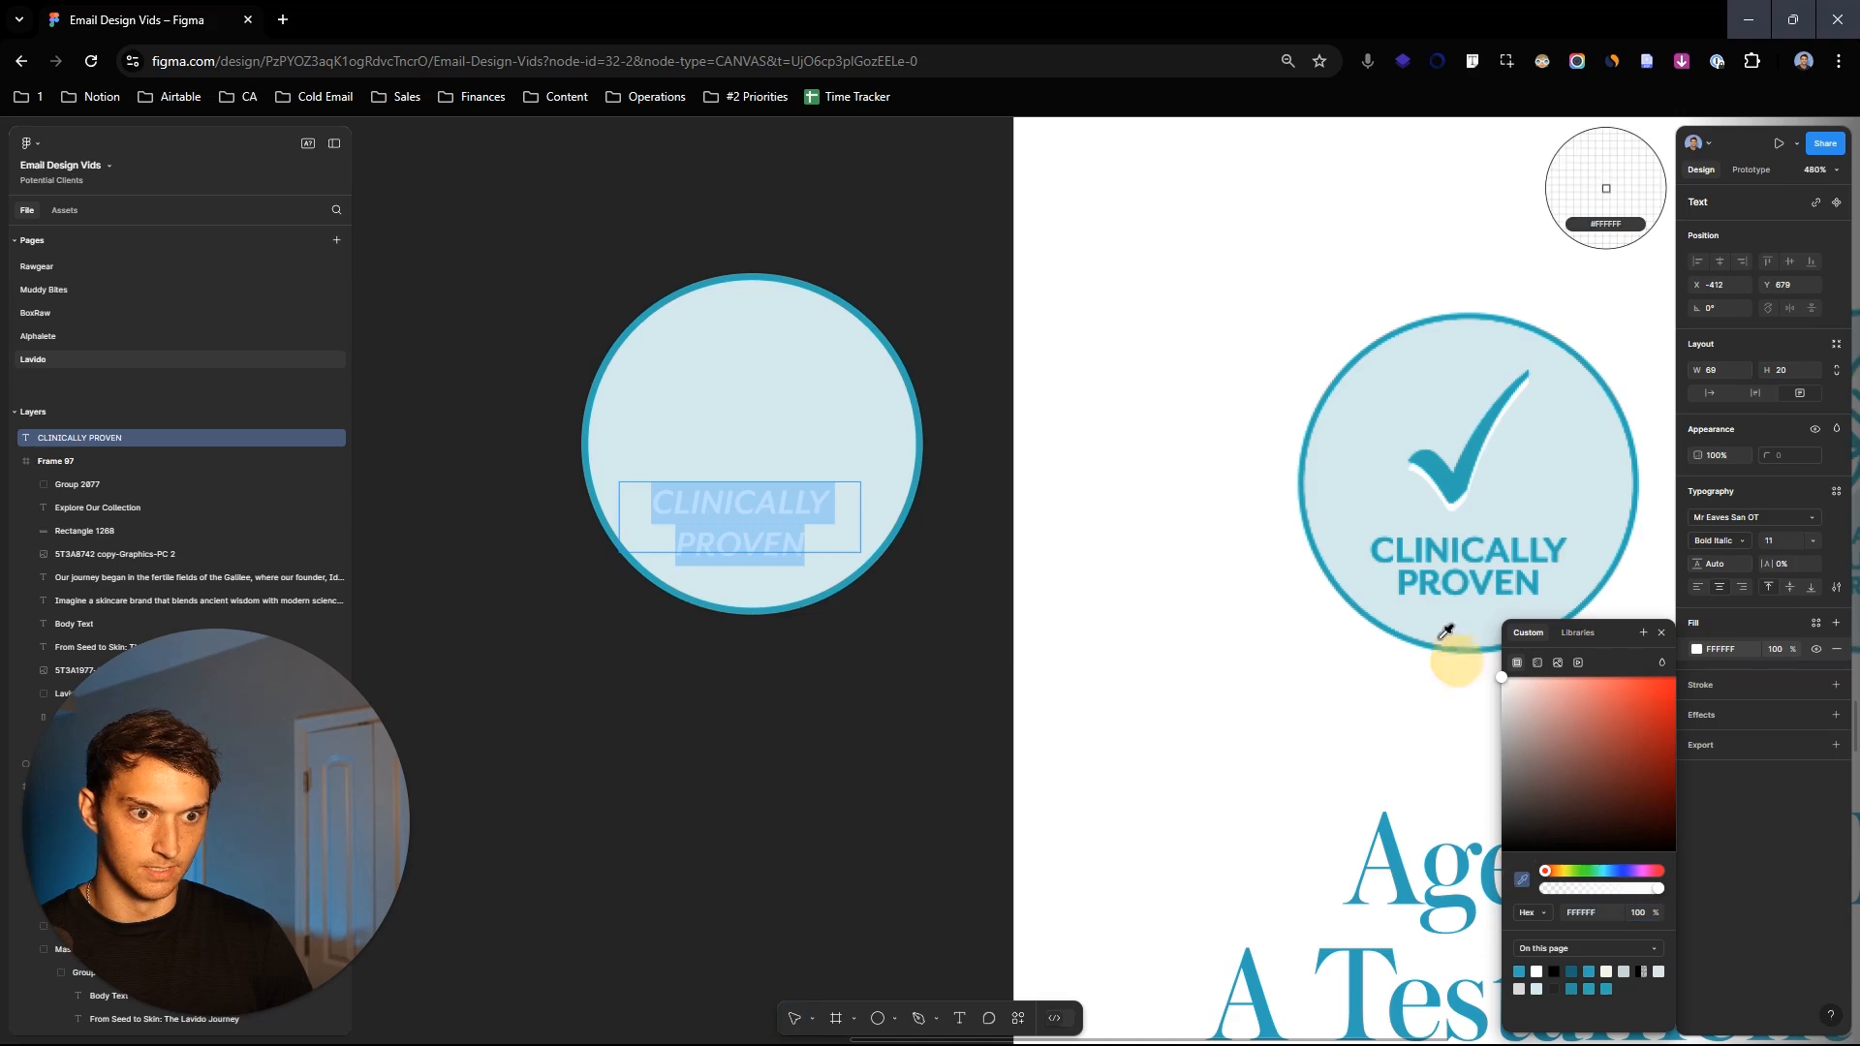
click(1430, 571)
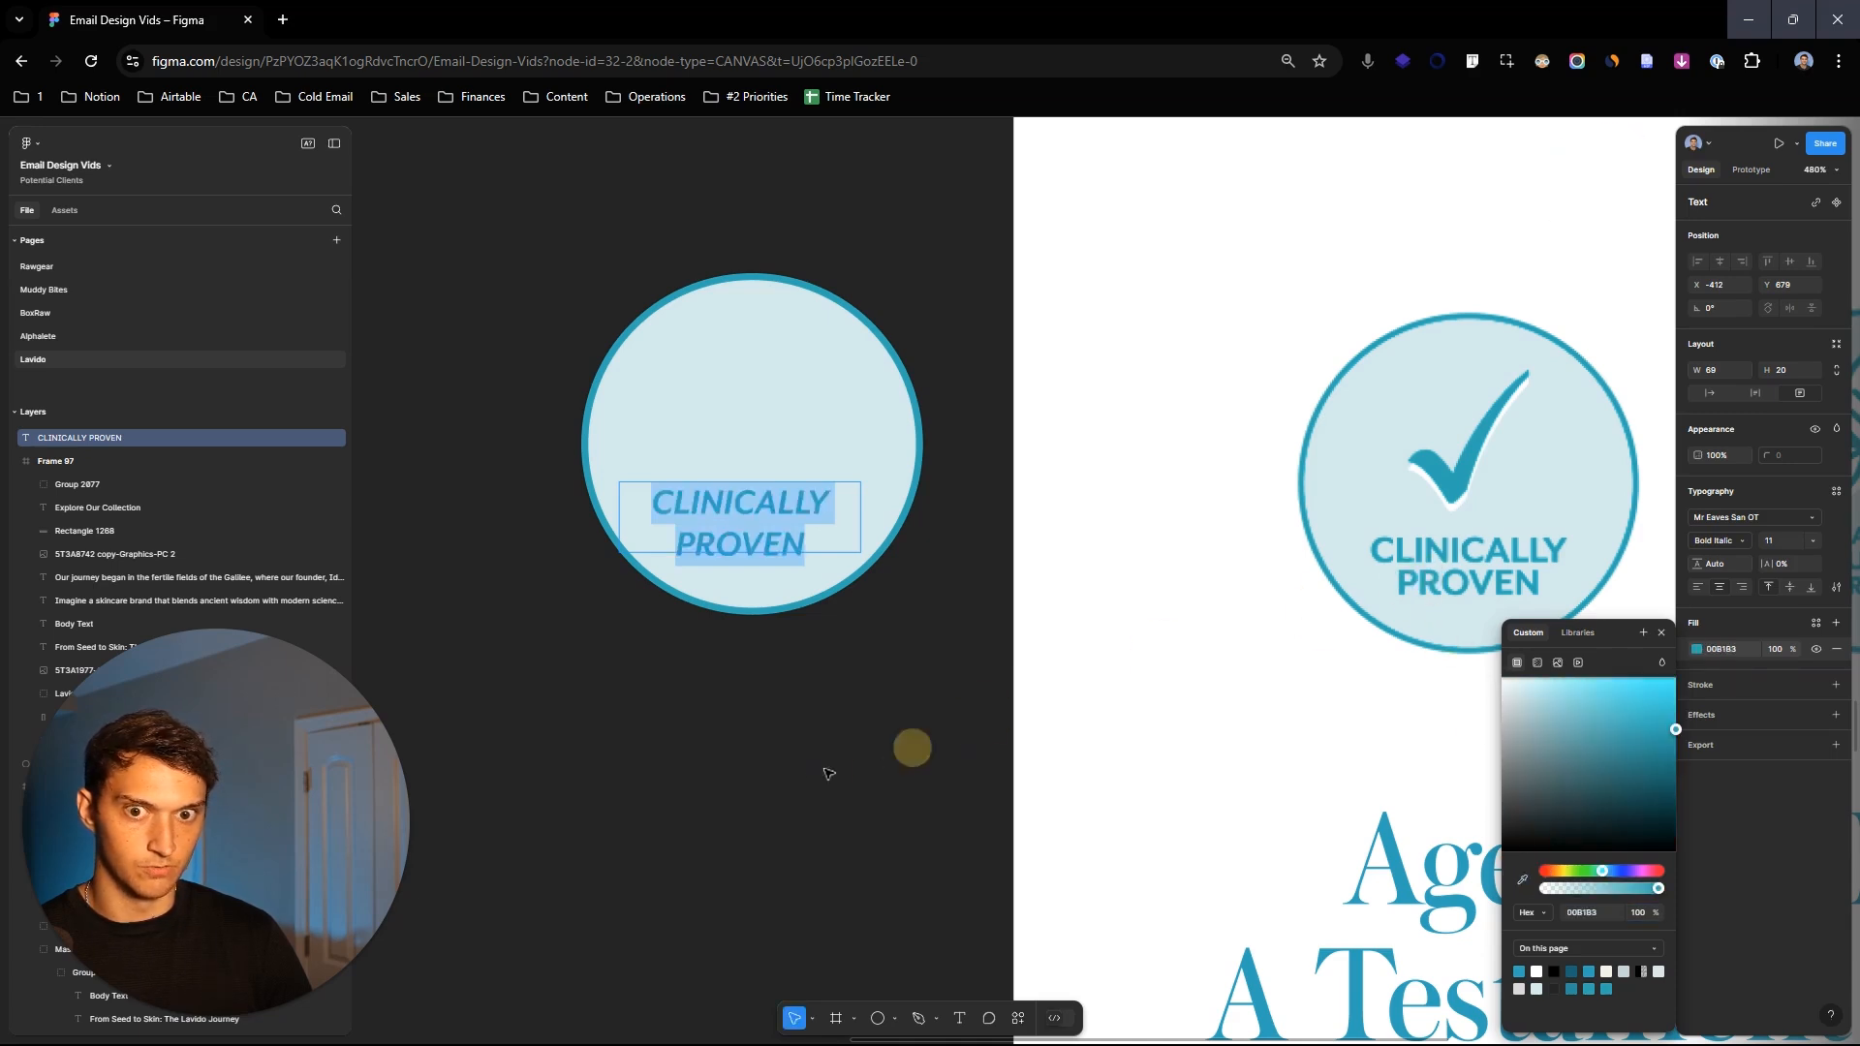
Step: Move the "CLINICALLY PROVEN" text slightly down and centre it horizontally within the circle
drag(739, 532, 778, 540)
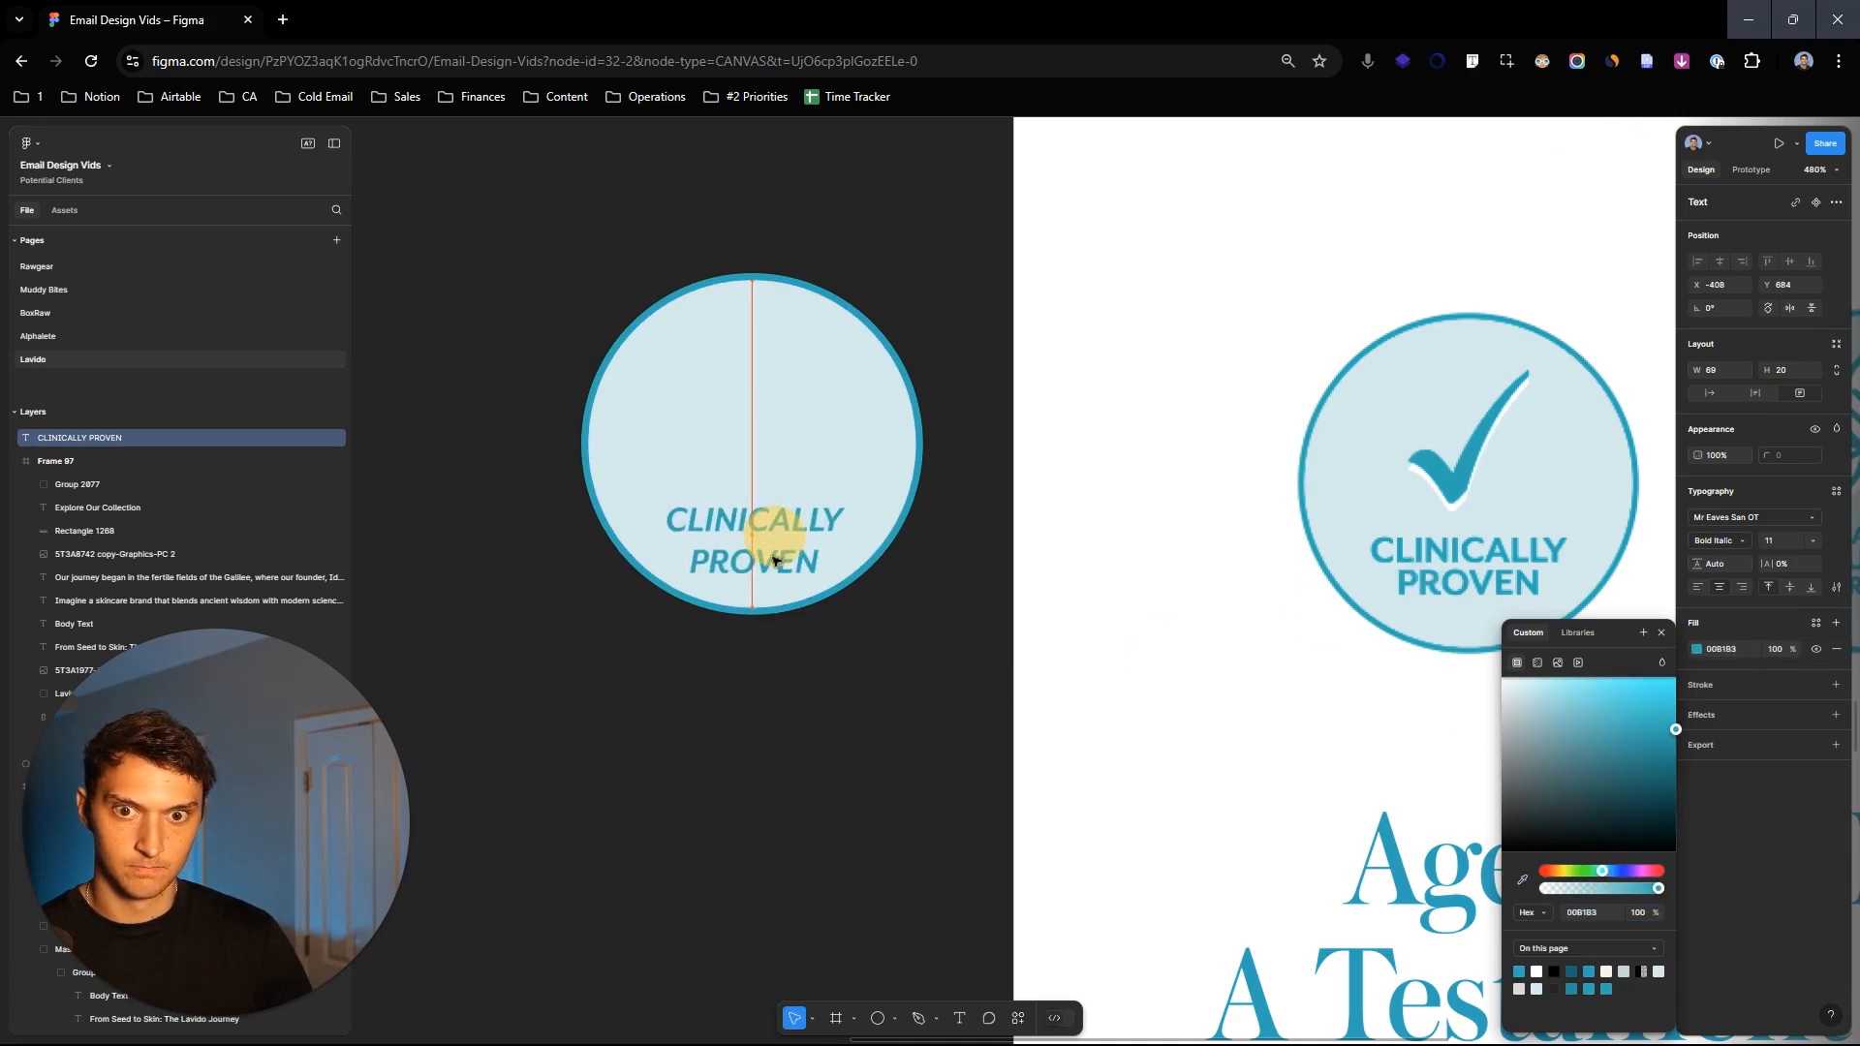
click(814, 725)
ctrl+scroll(818, 717, down, 3)
scroll(1042, 444, down, 2)
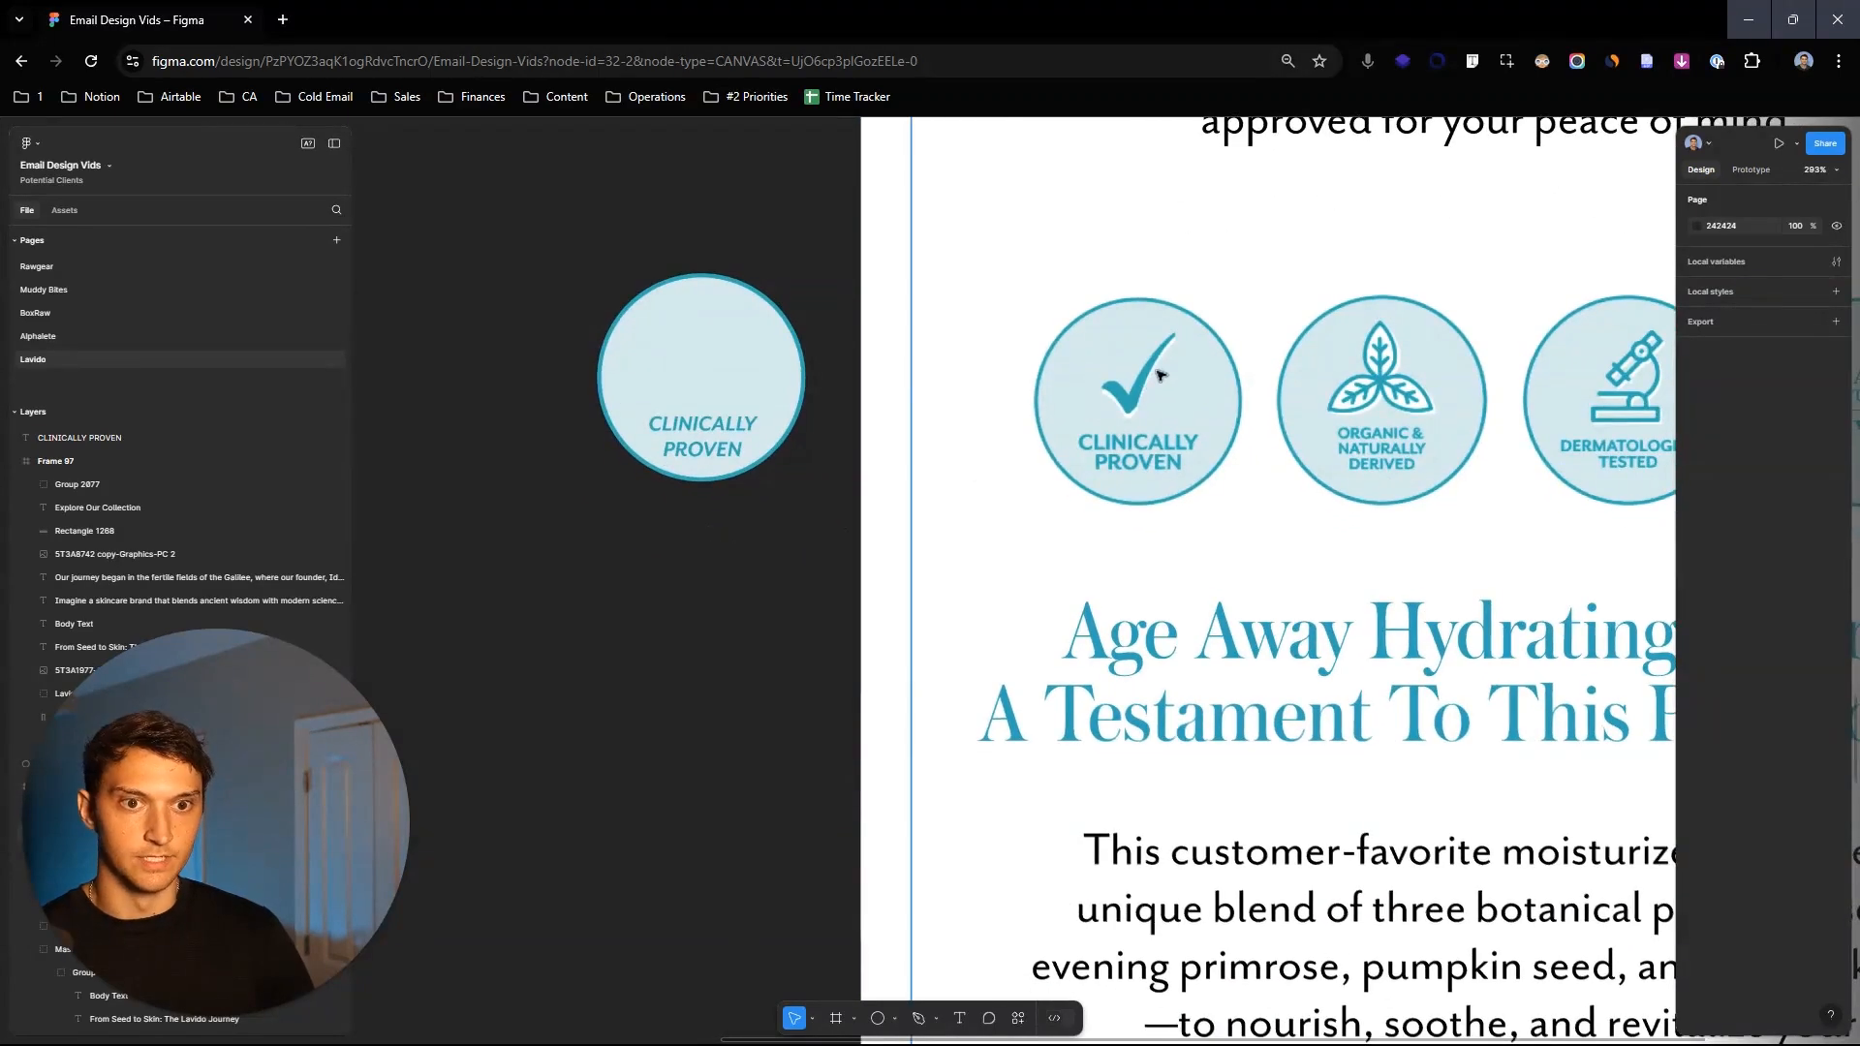
ctrl+scroll(1159, 375, up, 3)
ctrl+scroll(1180, 330, down, 5)
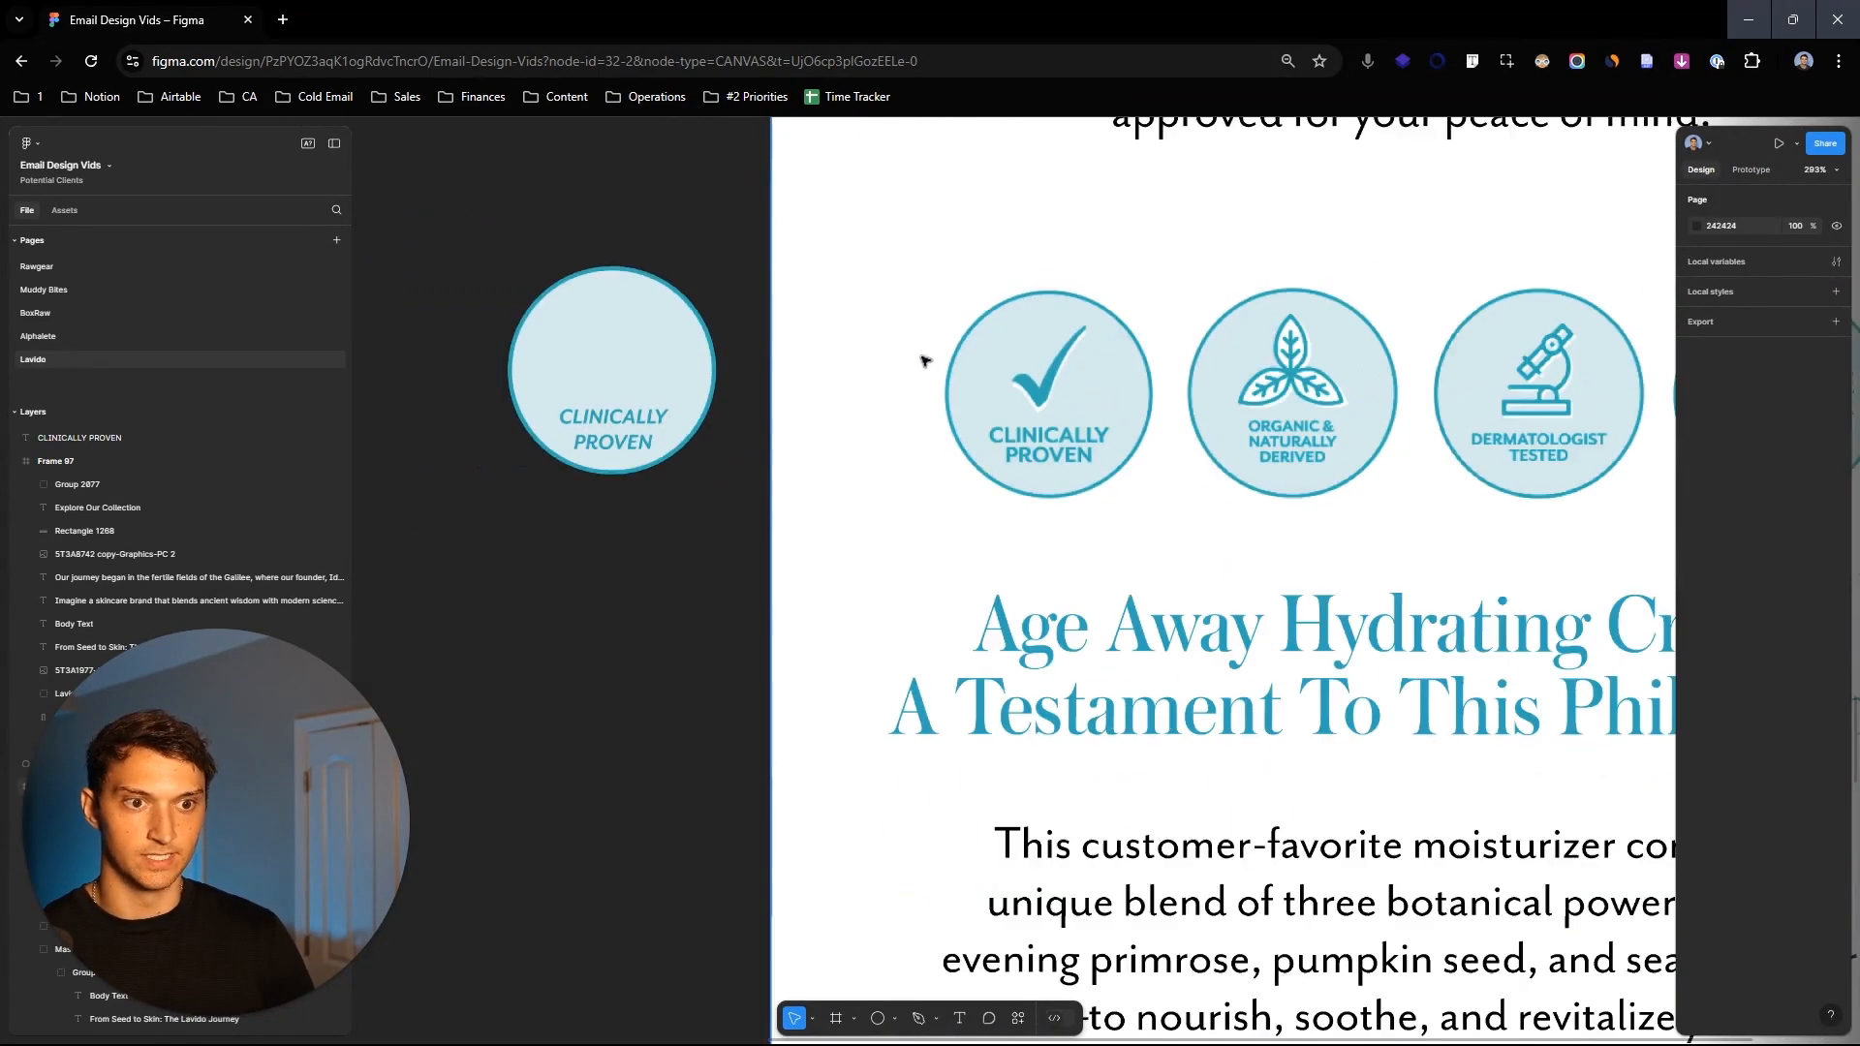
Step: Move the circle with its "CLINICALLY PROVEN" text onto the empty canvas to the right of the reference email
scroll(938, 358, up, 1)
drag(515, 281, 817, 526)
scroll(801, 559, down, 1)
drag(689, 408, 1650, 472)
ctrl+scroll(1295, 433, down, 2)
Step: Copy the reference row of four trust badges into the new frame below the body text and centre it horizontally
click(1308, 439)
click(1306, 439)
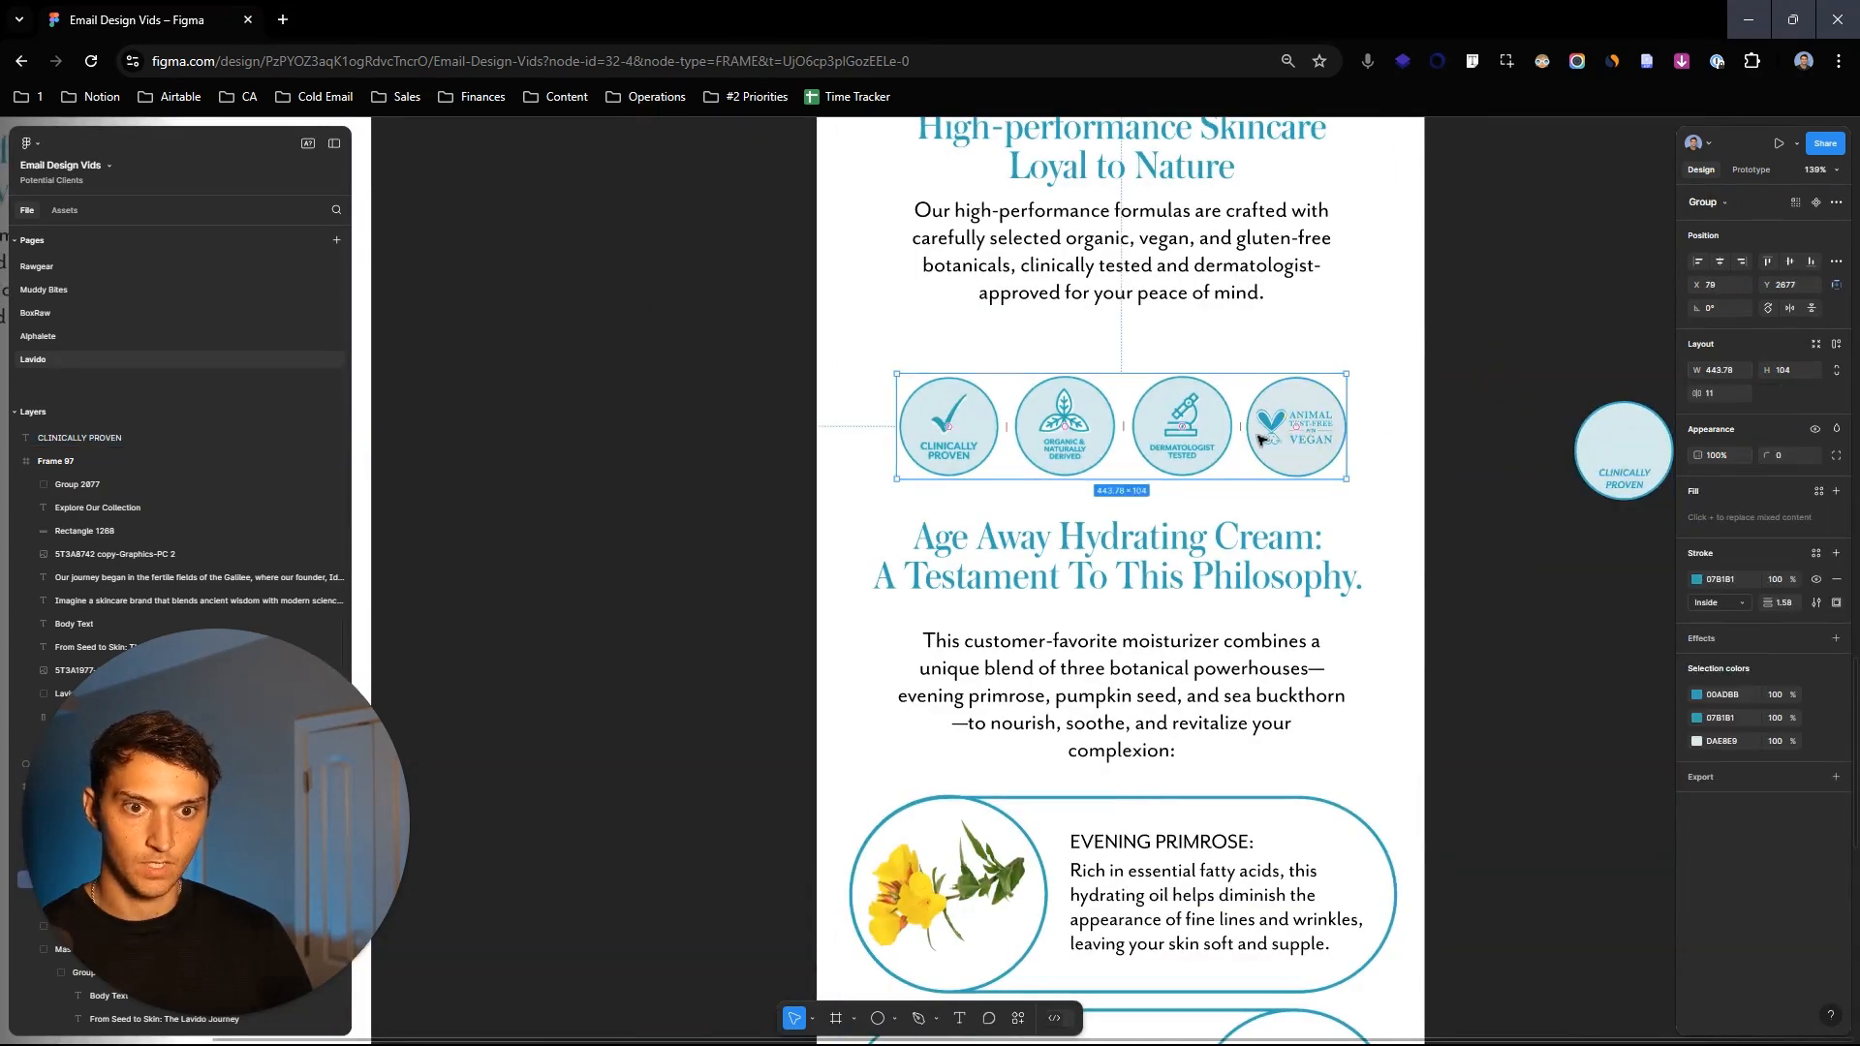
alt+drag(1217, 448, 648, 464)
ctrl+scroll(1473, 597, down, 2)
drag(759, 494, 1034, 536)
click(1718, 261)
click(1385, 418)
Step: Copy the "Age Away Hydrating Cream" heading and the paragraph under it from the reference into the new frame below the badges
ctrl+scroll(1383, 418, down, 2)
drag(1382, 418, 1080, 354)
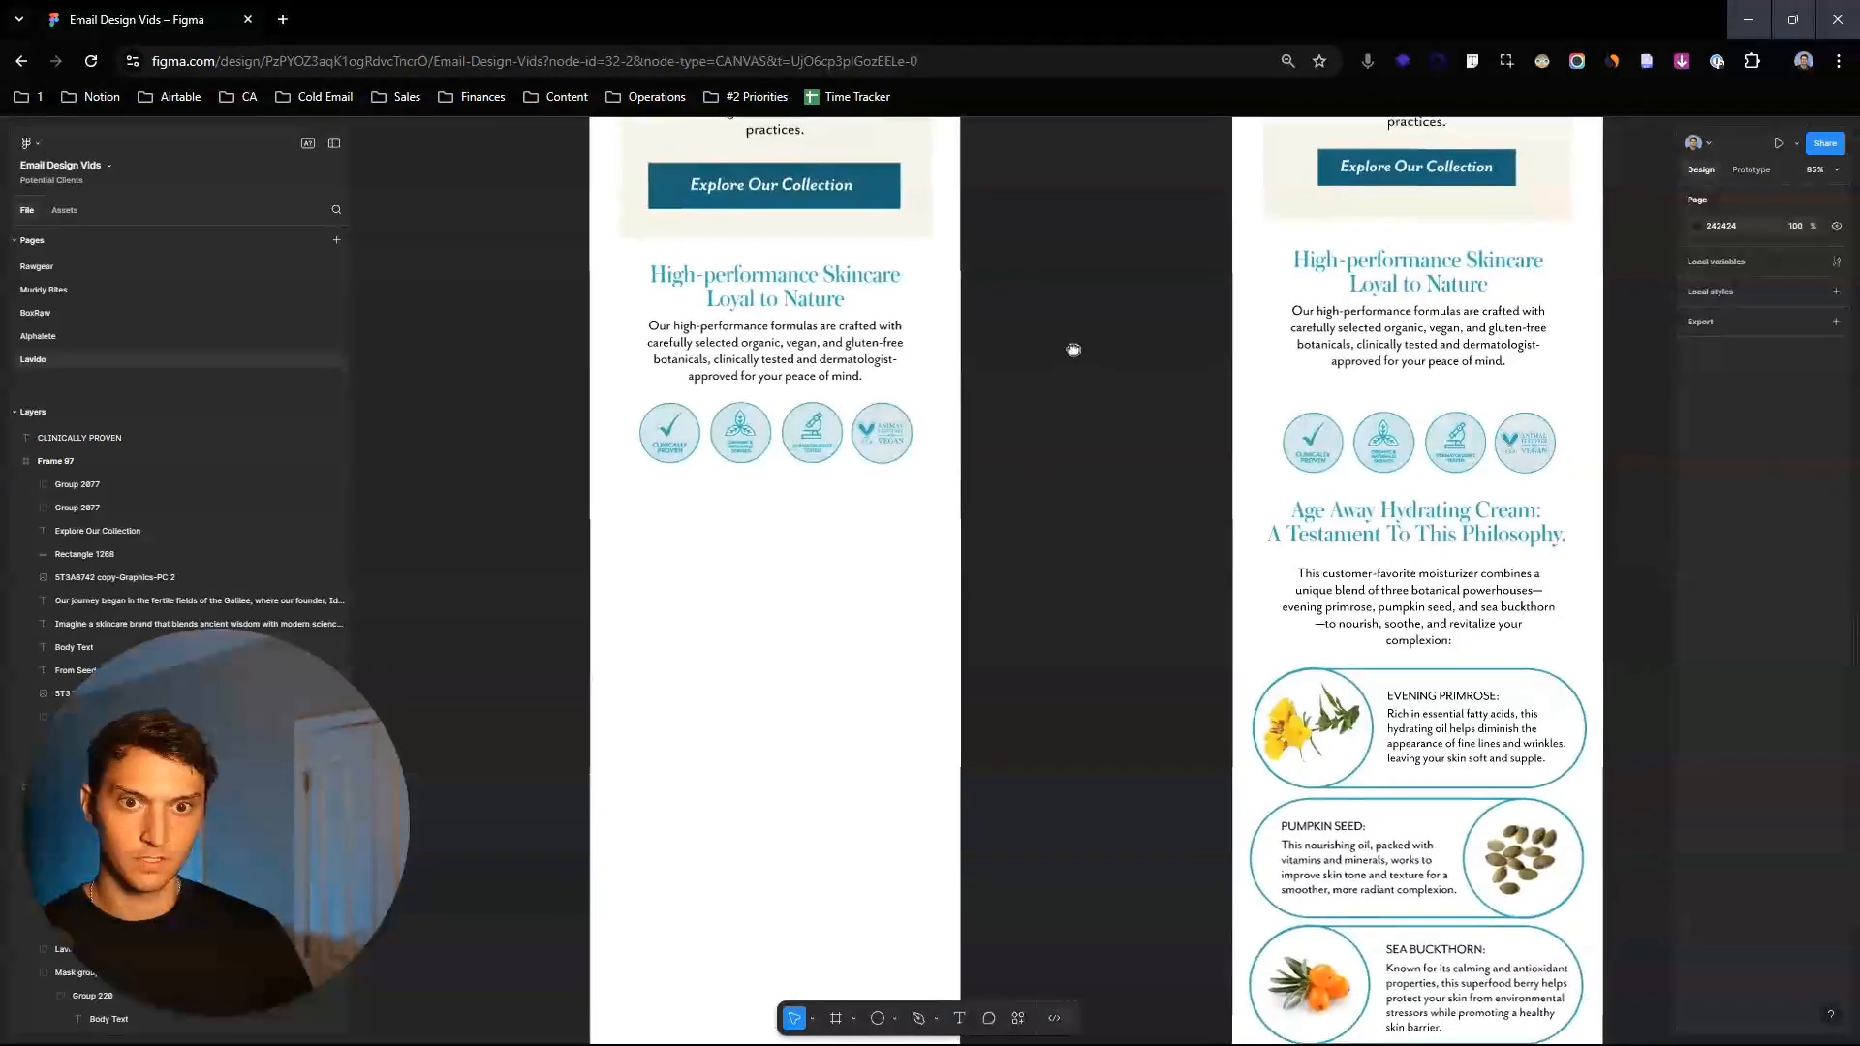
scroll(1175, 549, down, 3)
click(1407, 378)
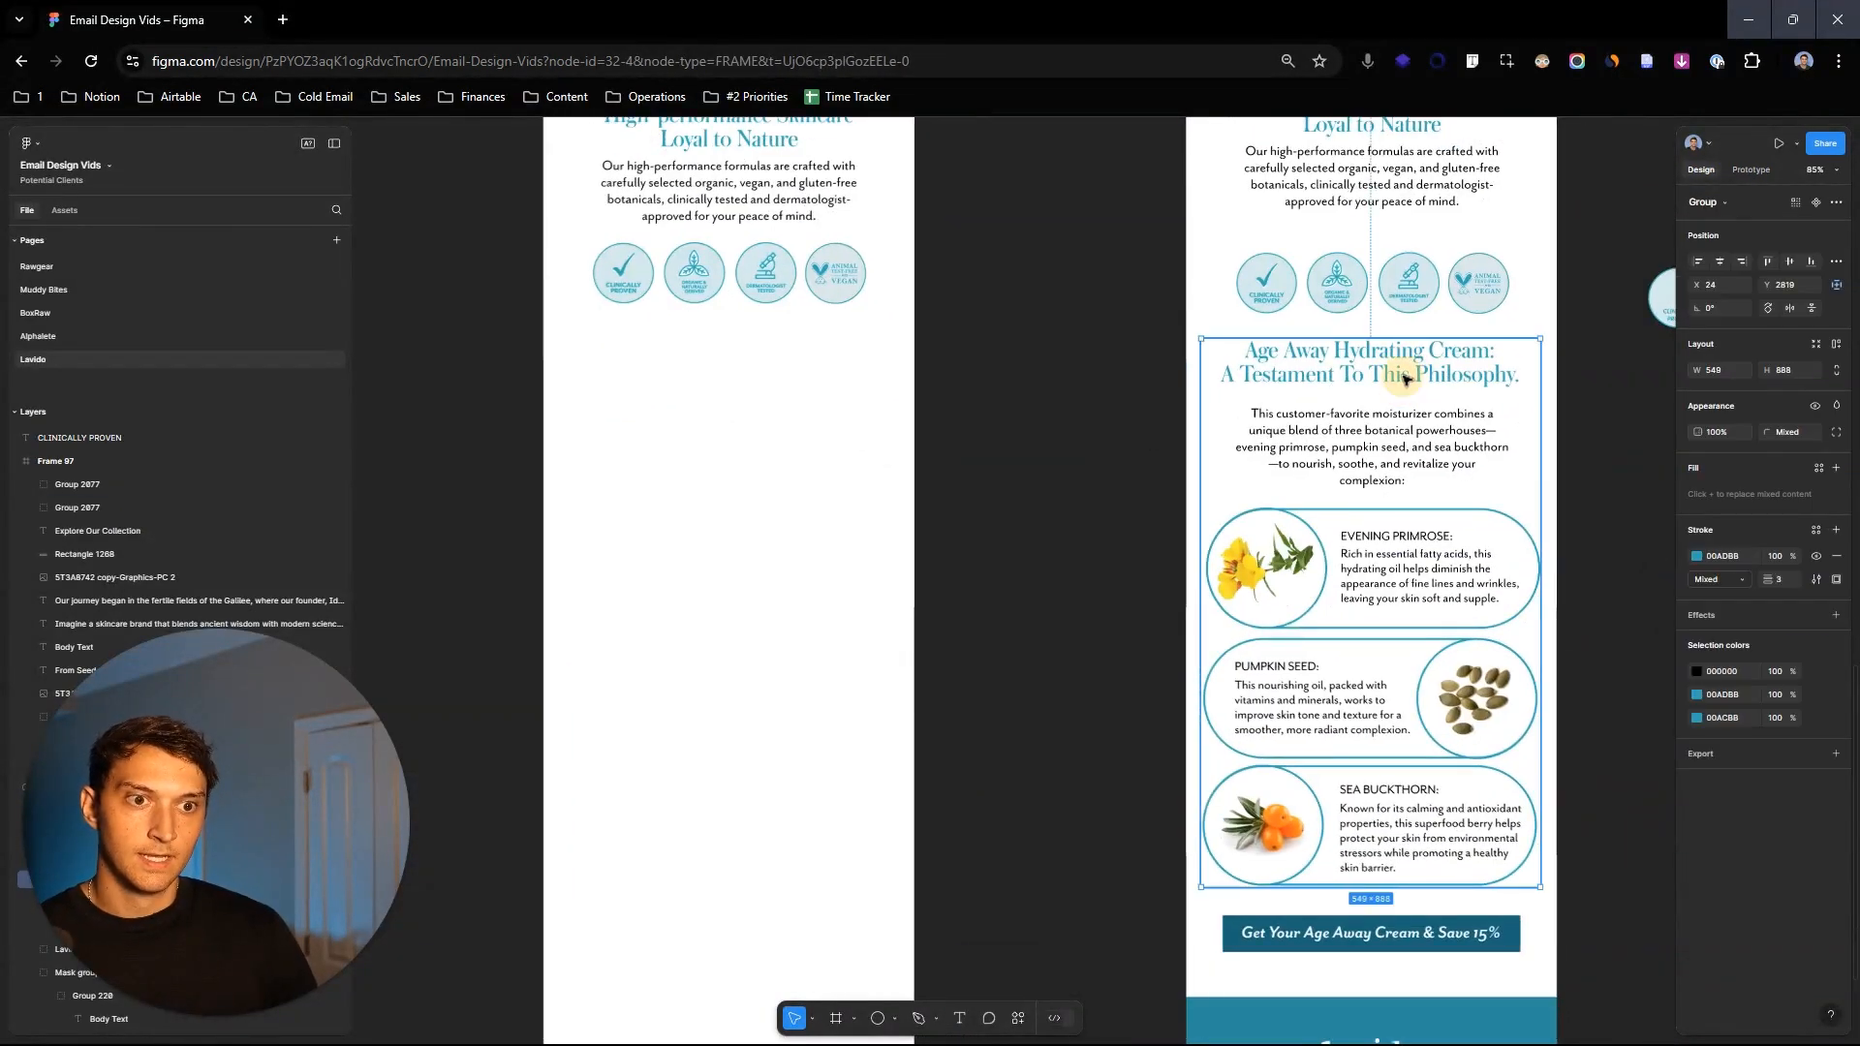
double_click(1407, 378)
shift+click(1415, 438)
alt+drag(1488, 395, 862, 408)
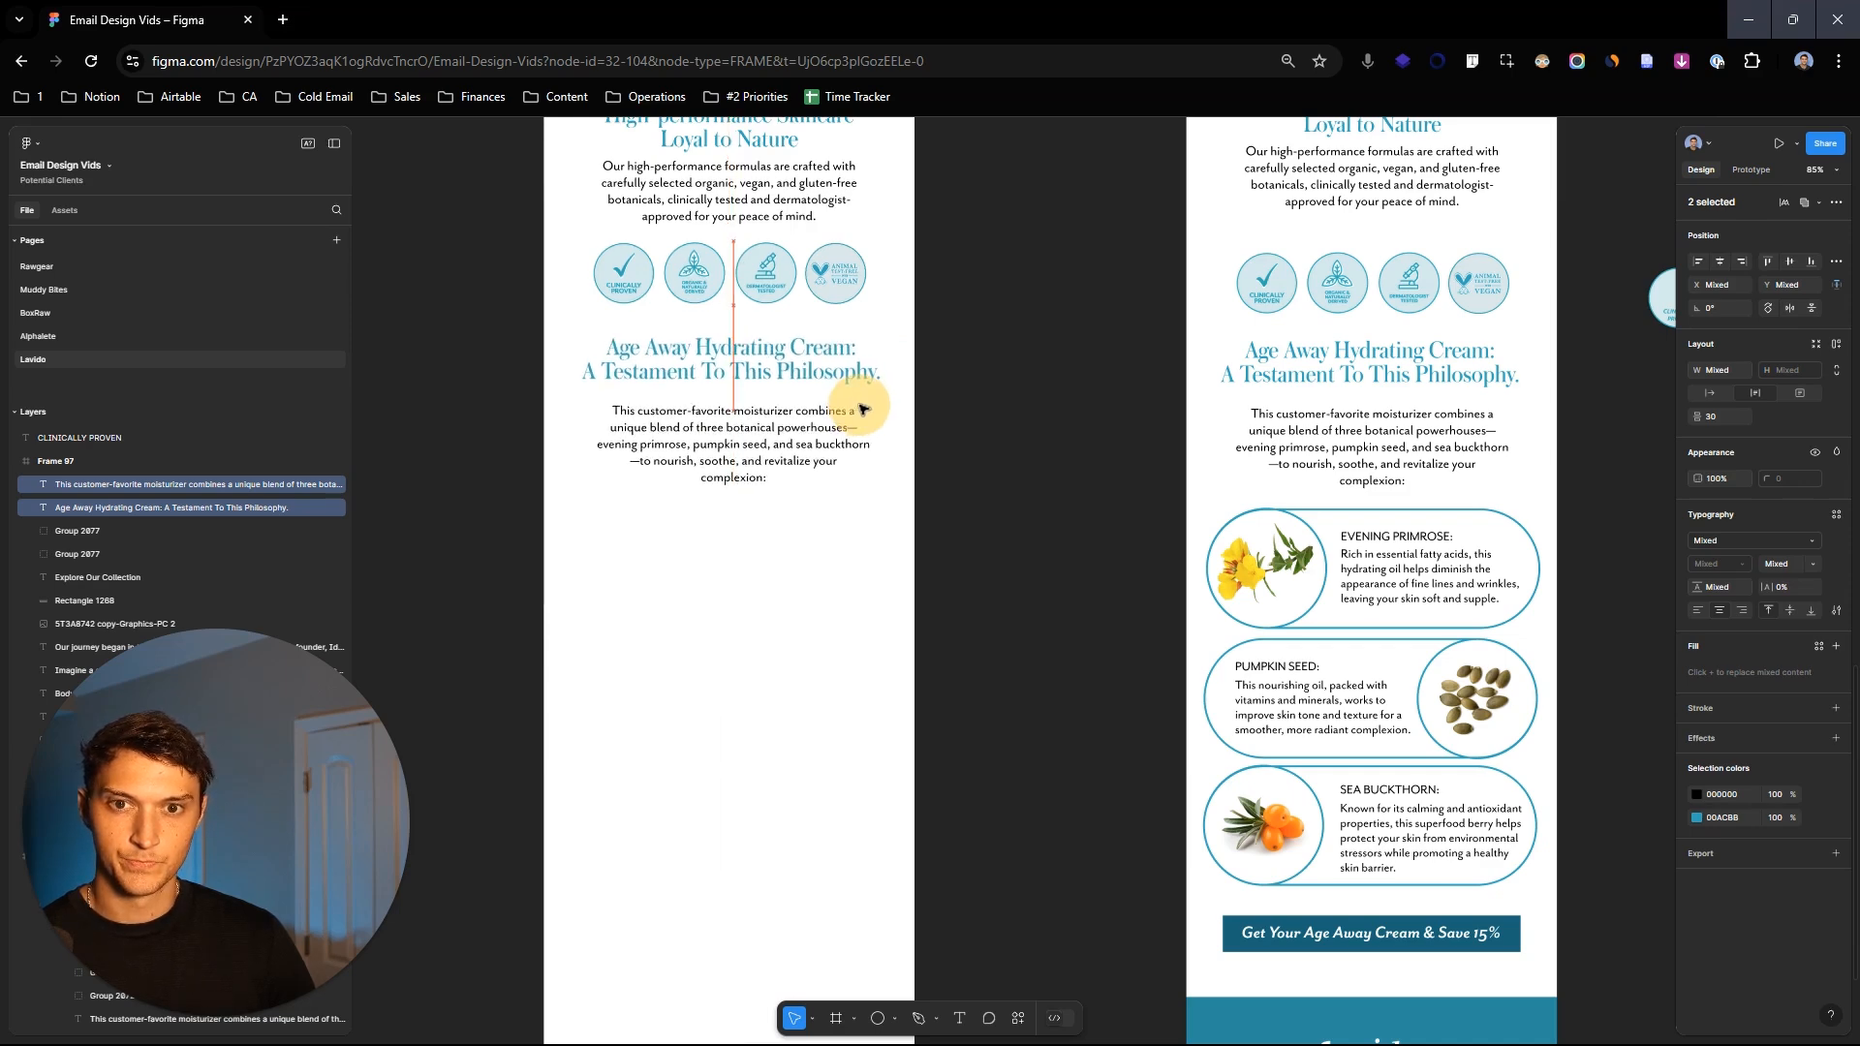
click(1063, 532)
Step: Draw a rectangle about 541 × 204 over the reference's evening primrose card and round its corners with a radius of 122
scroll(1101, 465, down, 3)
scroll(1473, 419, up, 5)
drag(1453, 422, 1260, 370)
drag(1305, 437, 1314, 481)
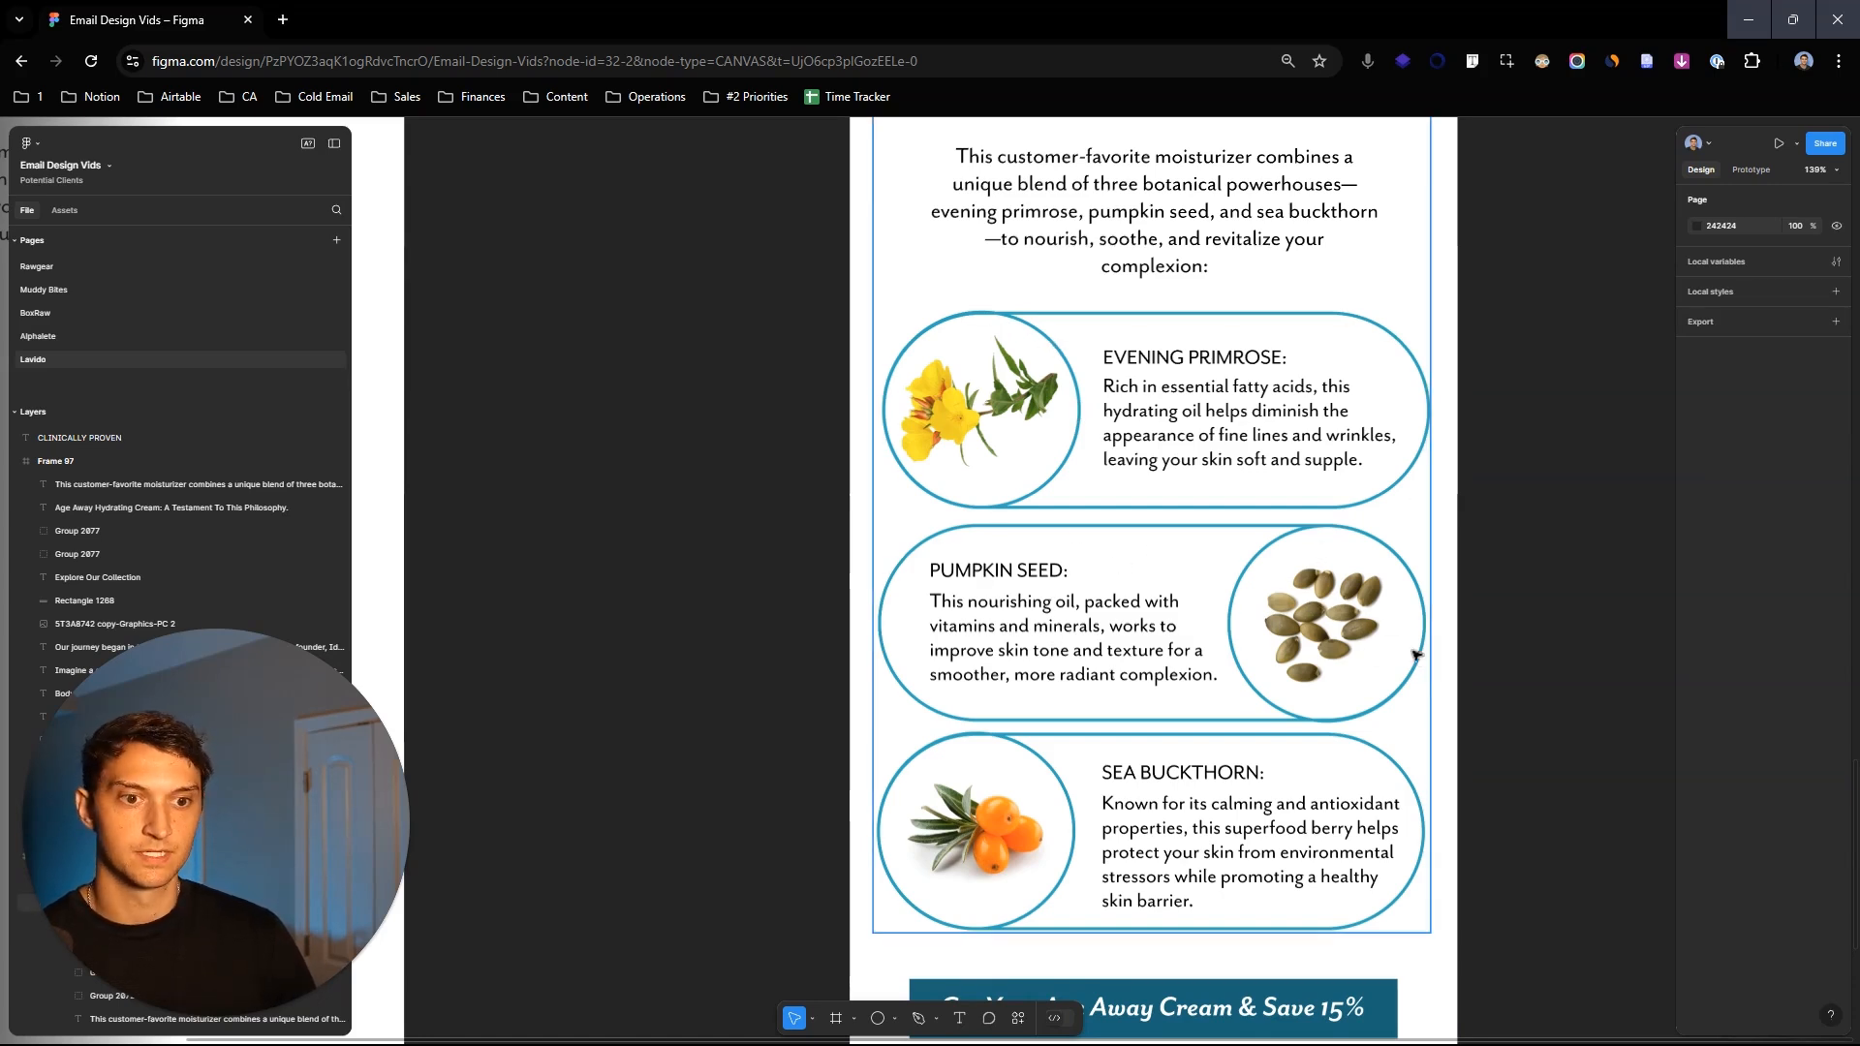
scroll(1407, 648, down, 3)
drag(846, 448, 1047, 458)
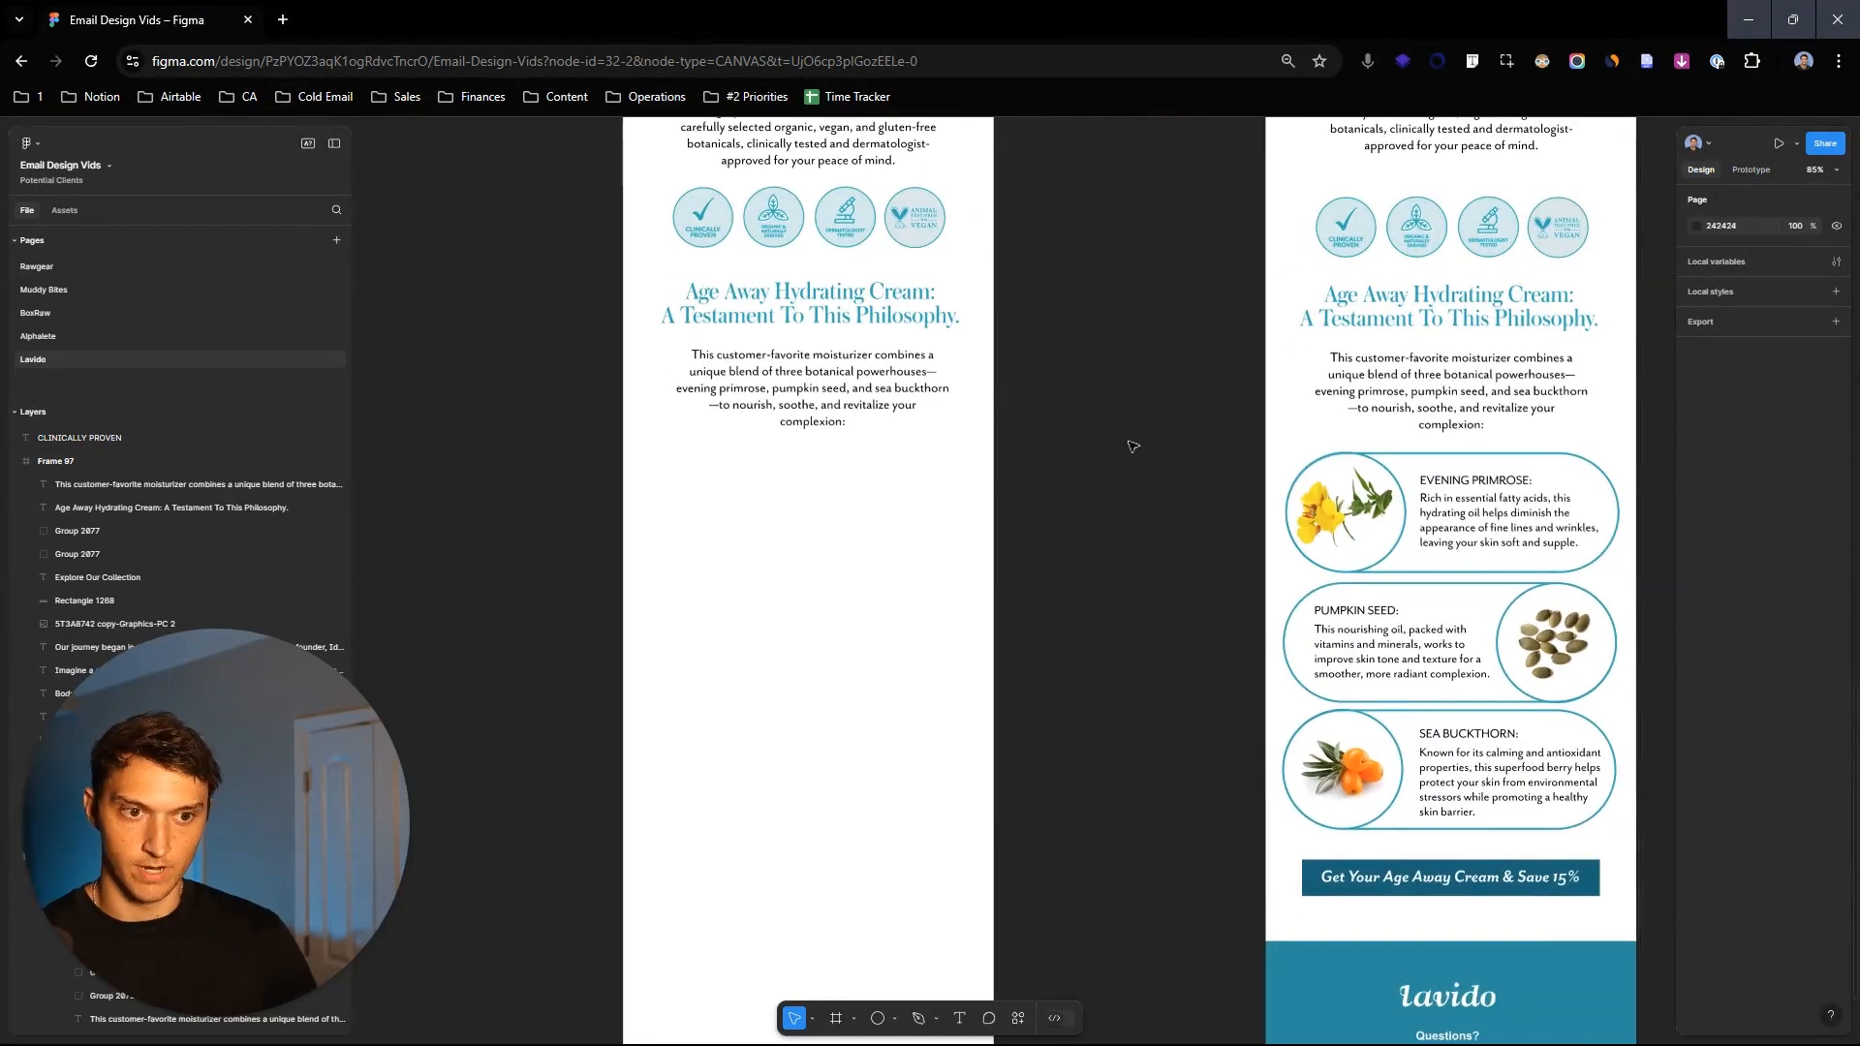
scroll(1336, 460, up, 5)
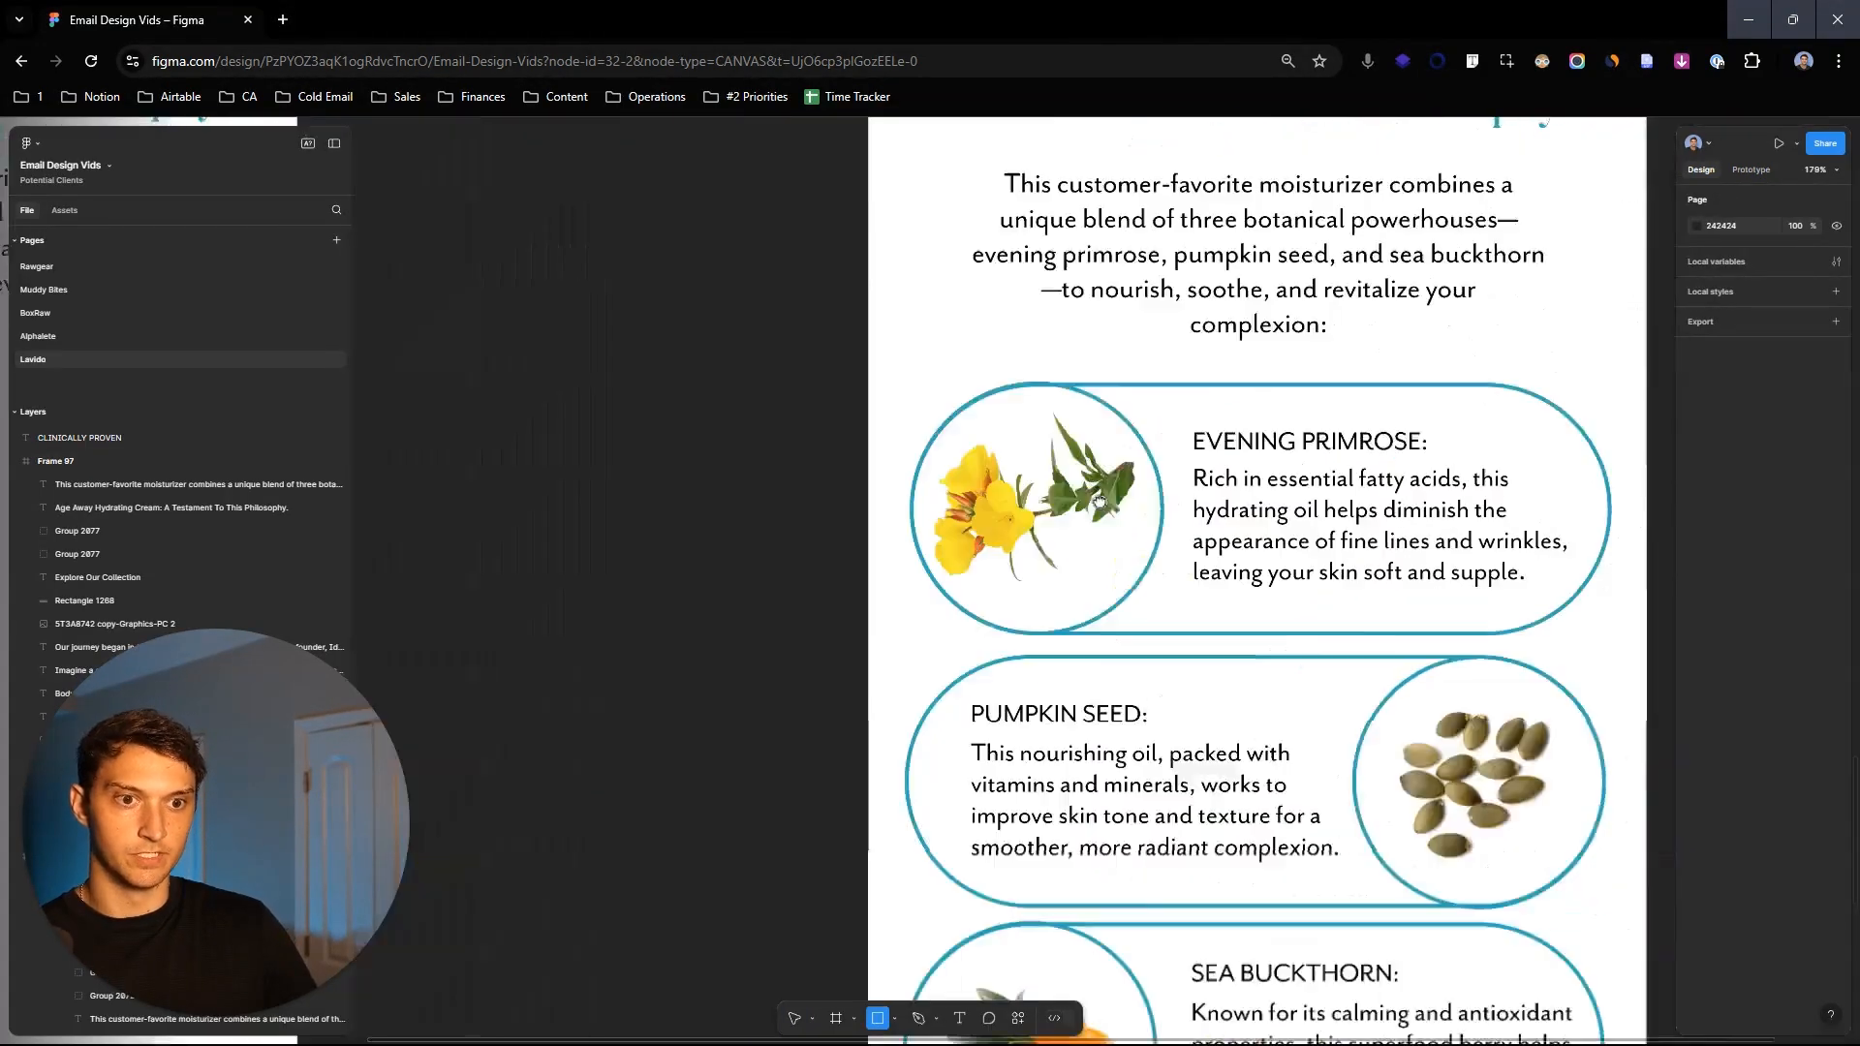
mouse_move(747, 335)
mouse_down()
mouse_move(1321, 581)
mouse_move(1450, 599)
mouse_up()
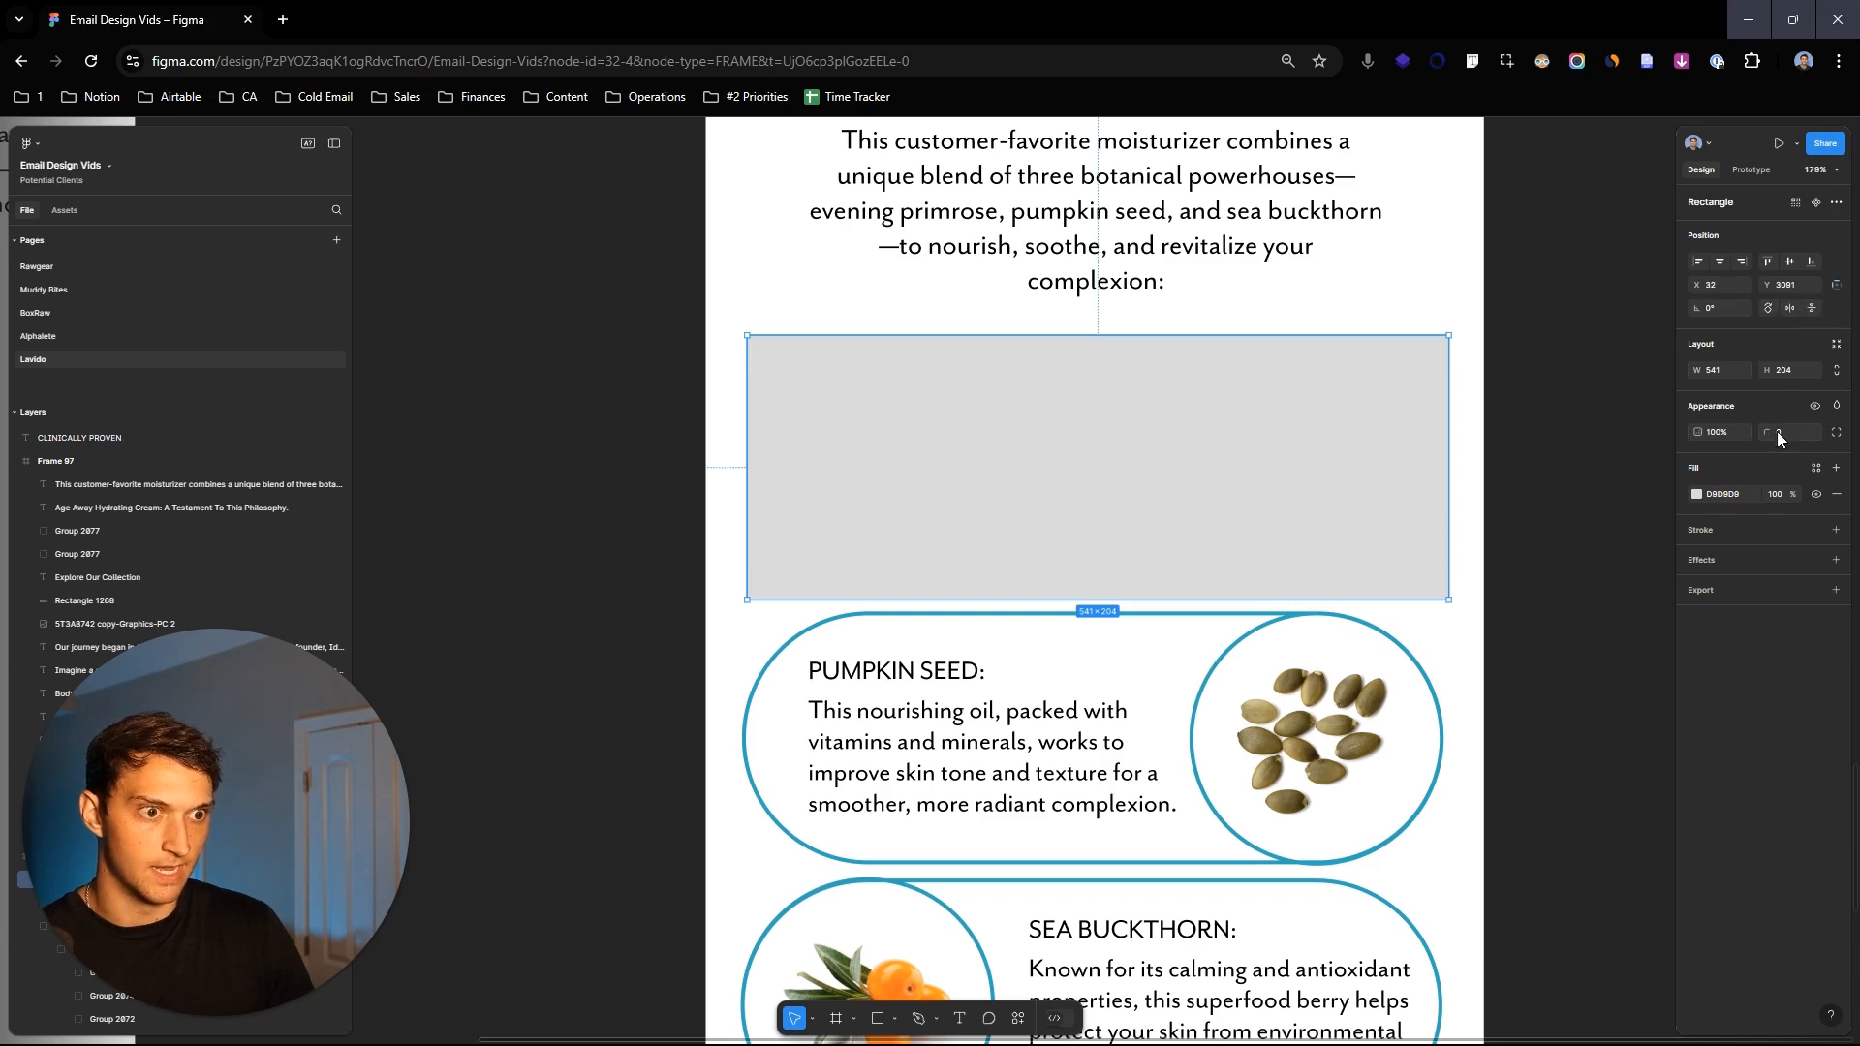
drag(1770, 435, 1624, 465)
mouse_move(1078, 468)
mouse_down()
mouse_move(1154, 557)
mouse_move(1072, 497)
mouse_move(1080, 484)
mouse_up()
Step: Give the rounded rectangle an outside stroke of weight 3 in the teal sampled from the reference card outline
click(1837, 530)
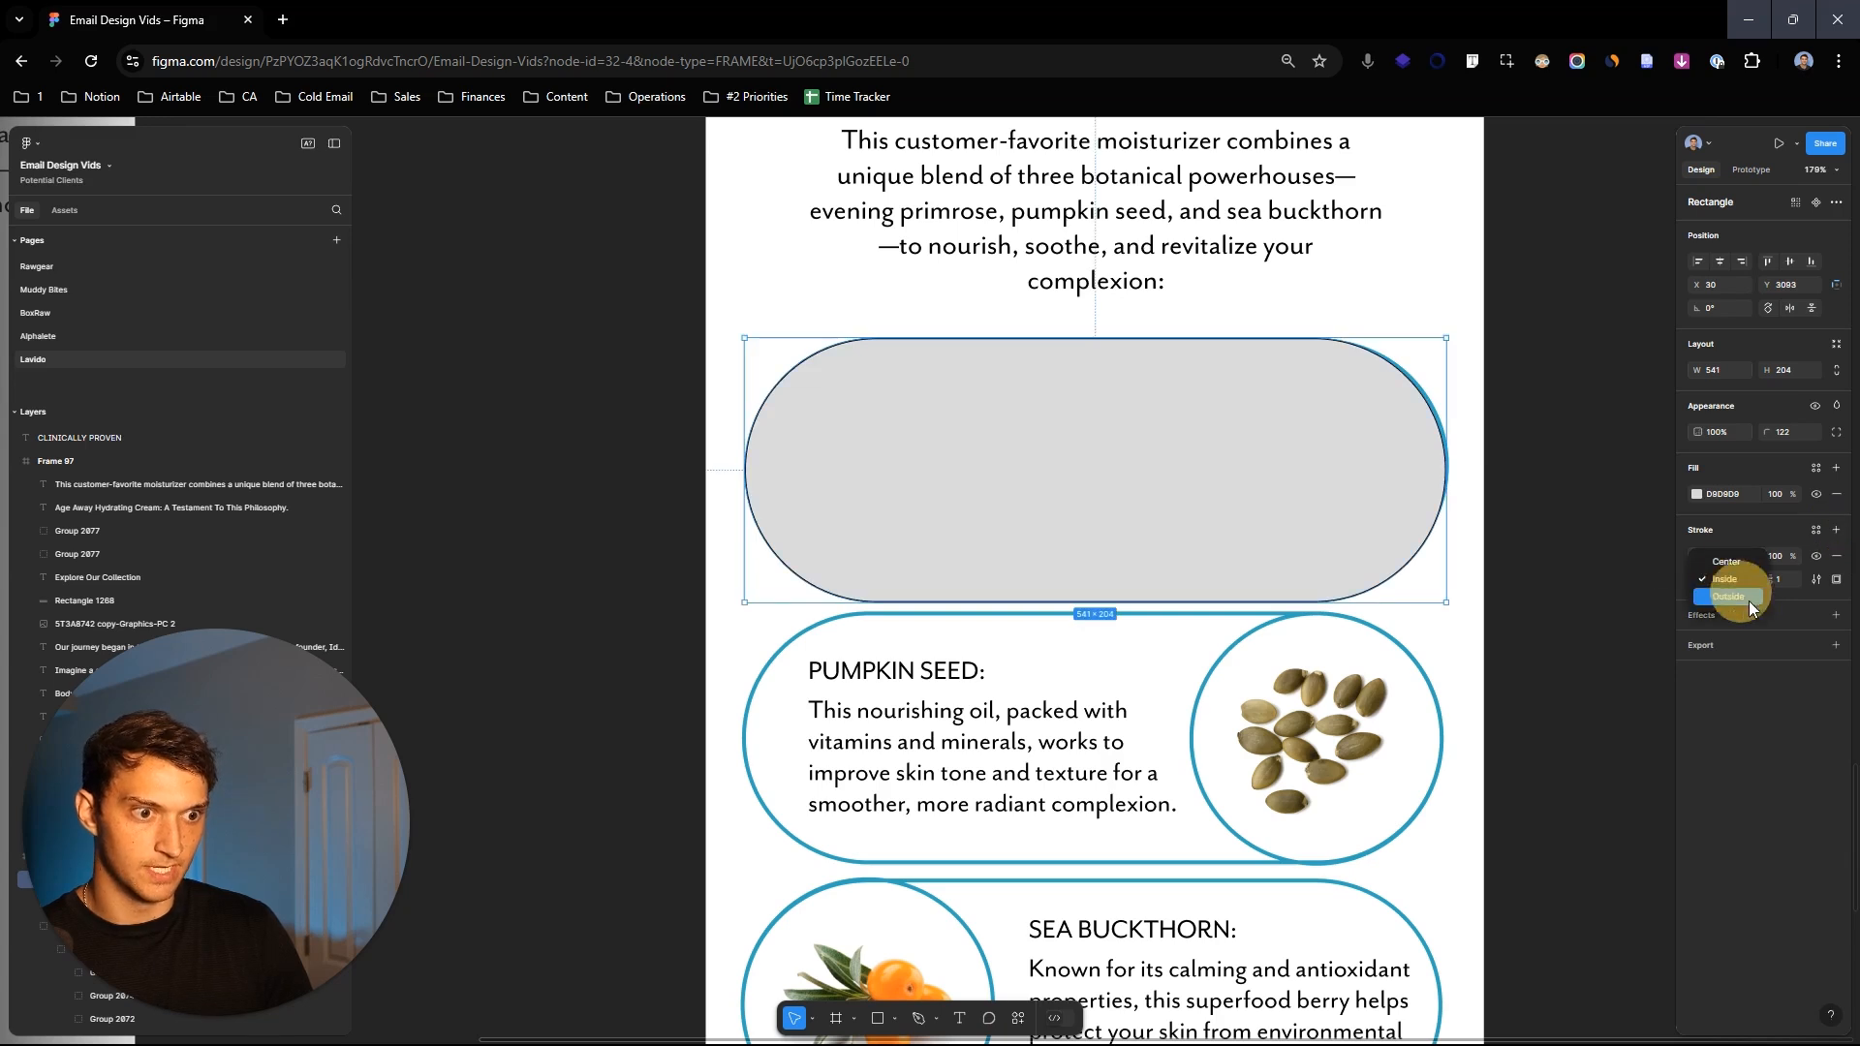
click(1744, 597)
drag(1771, 579, 1773, 579)
drag(1224, 476, 1226, 462)
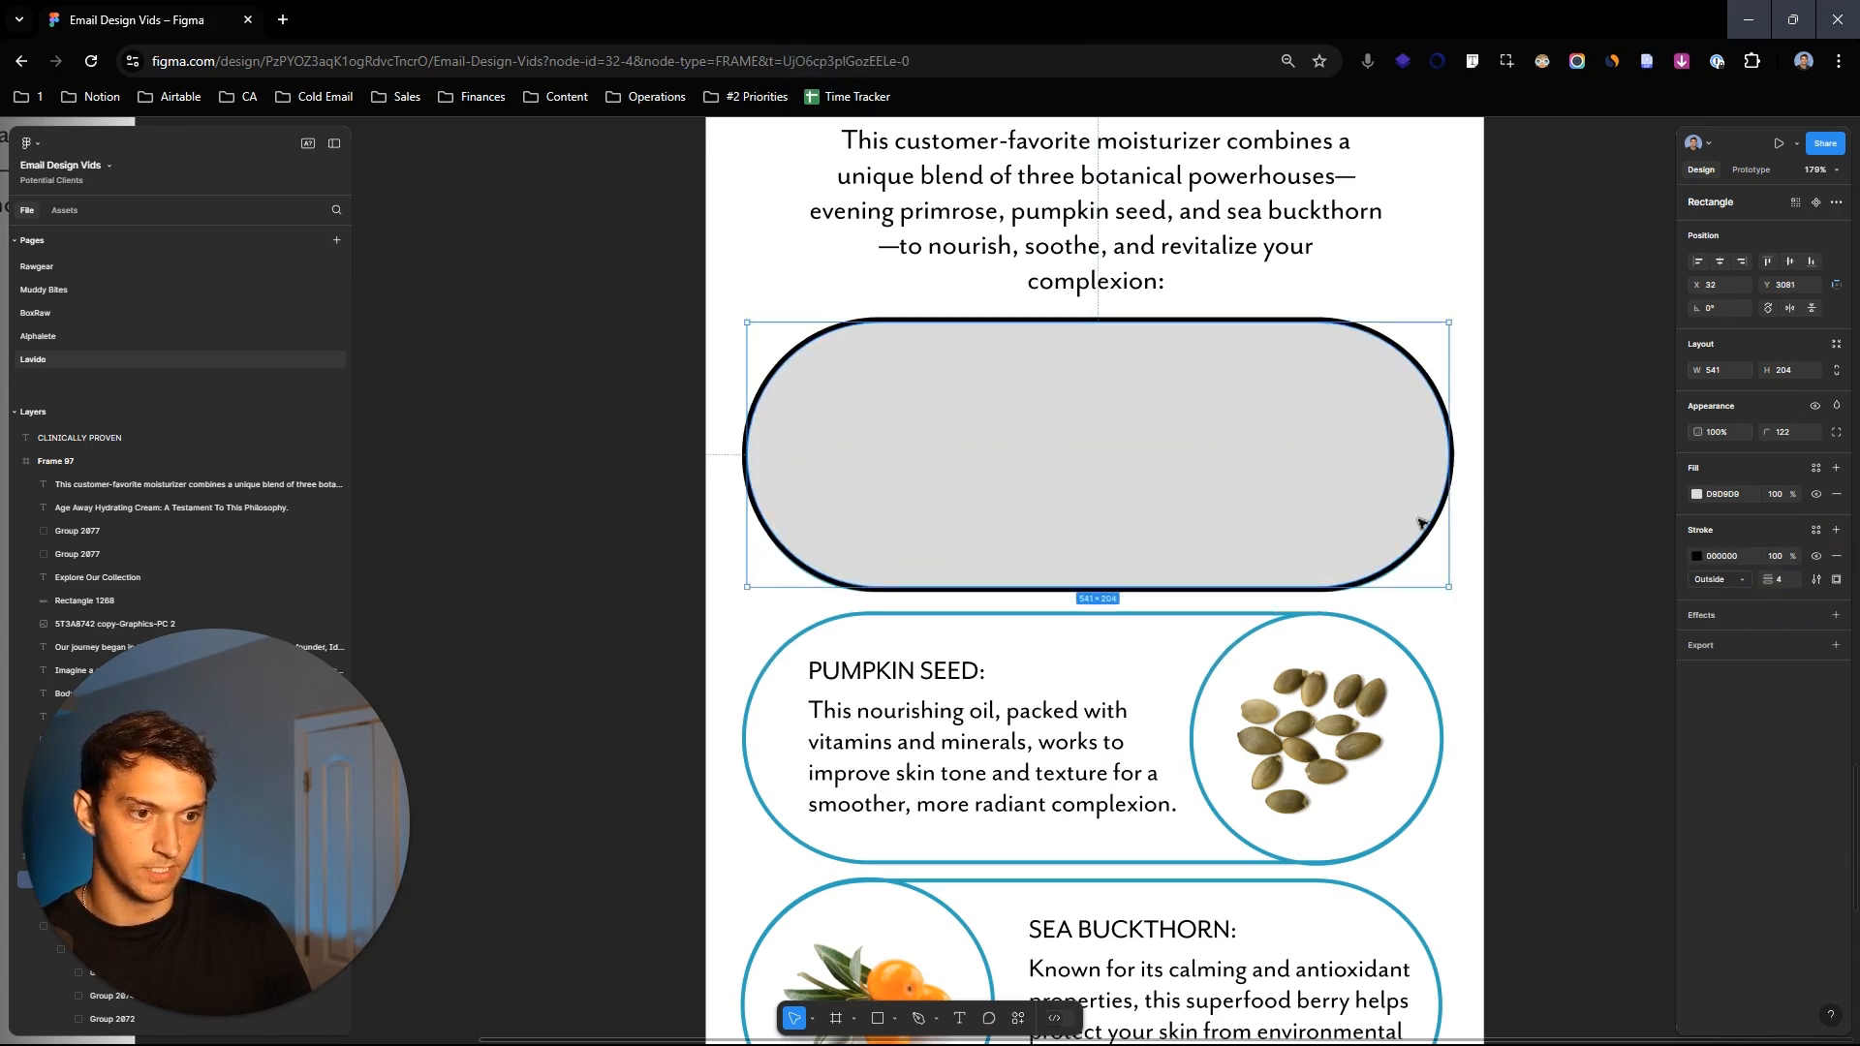
click(1697, 557)
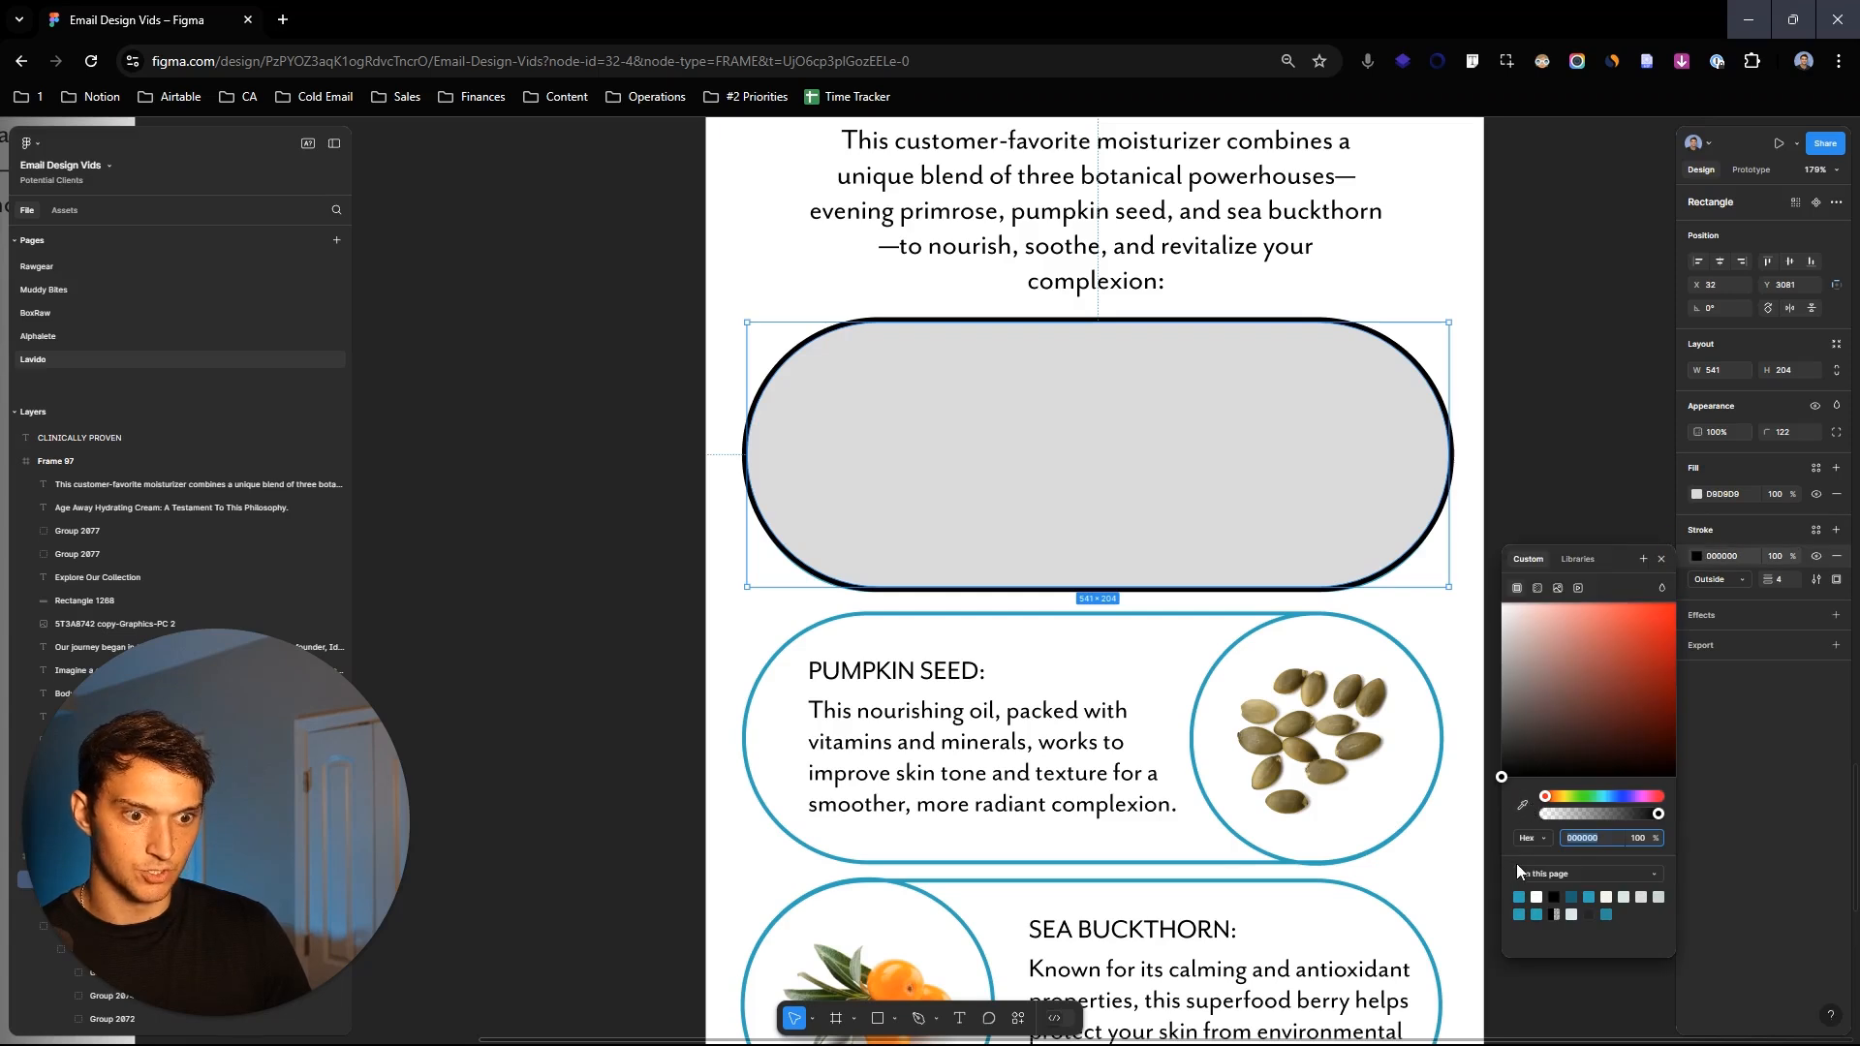
click(1522, 807)
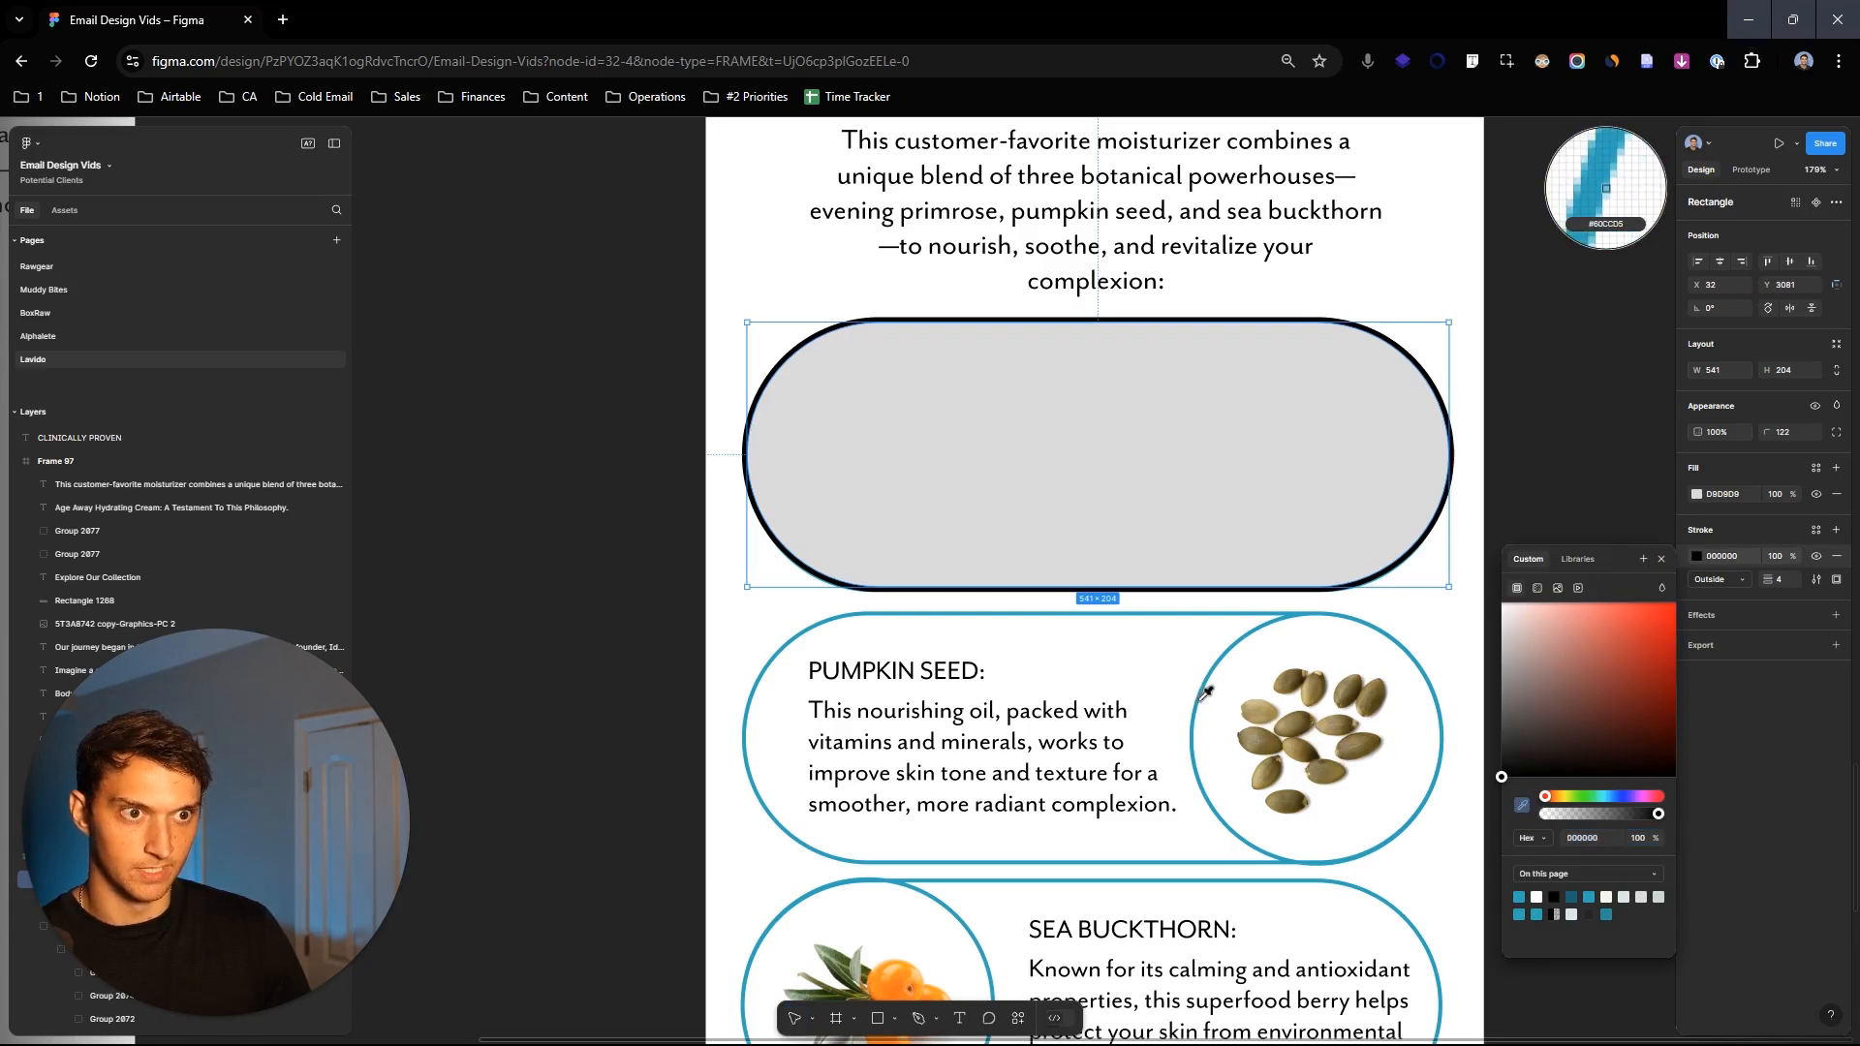
click(1202, 695)
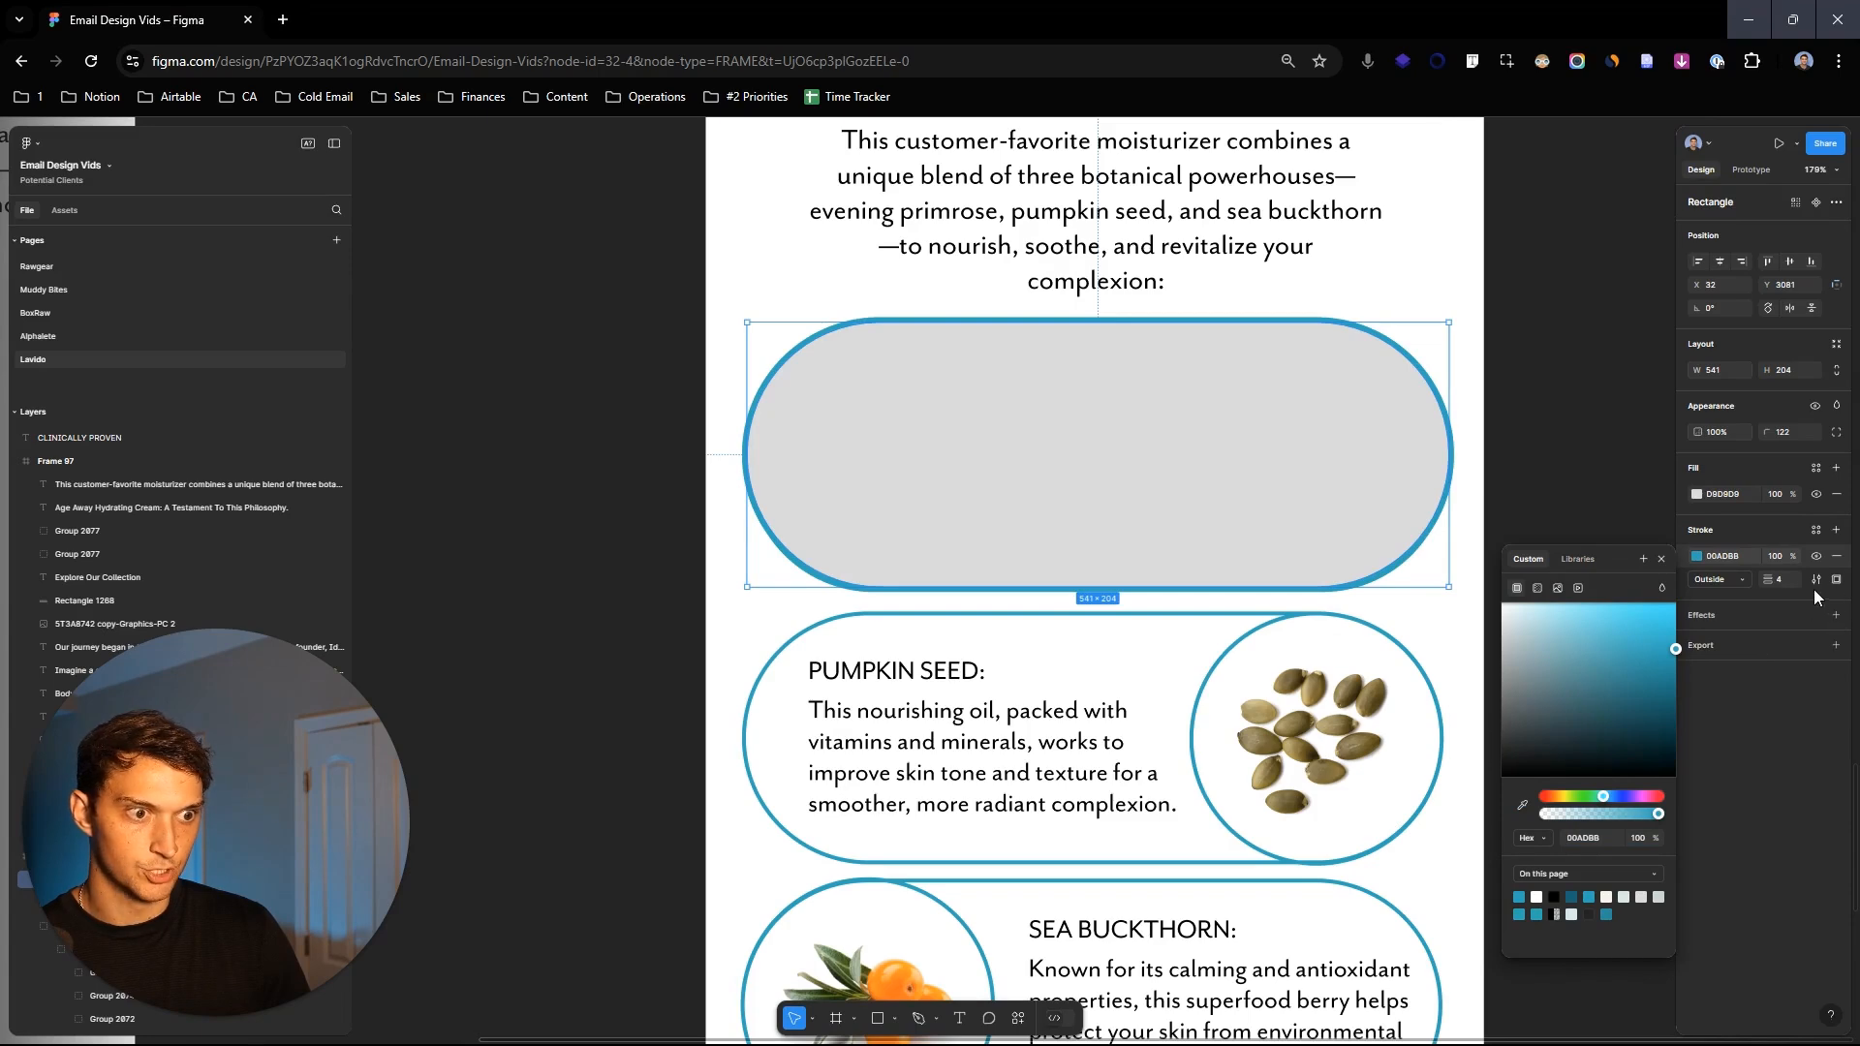
drag(1769, 579, 930, 580)
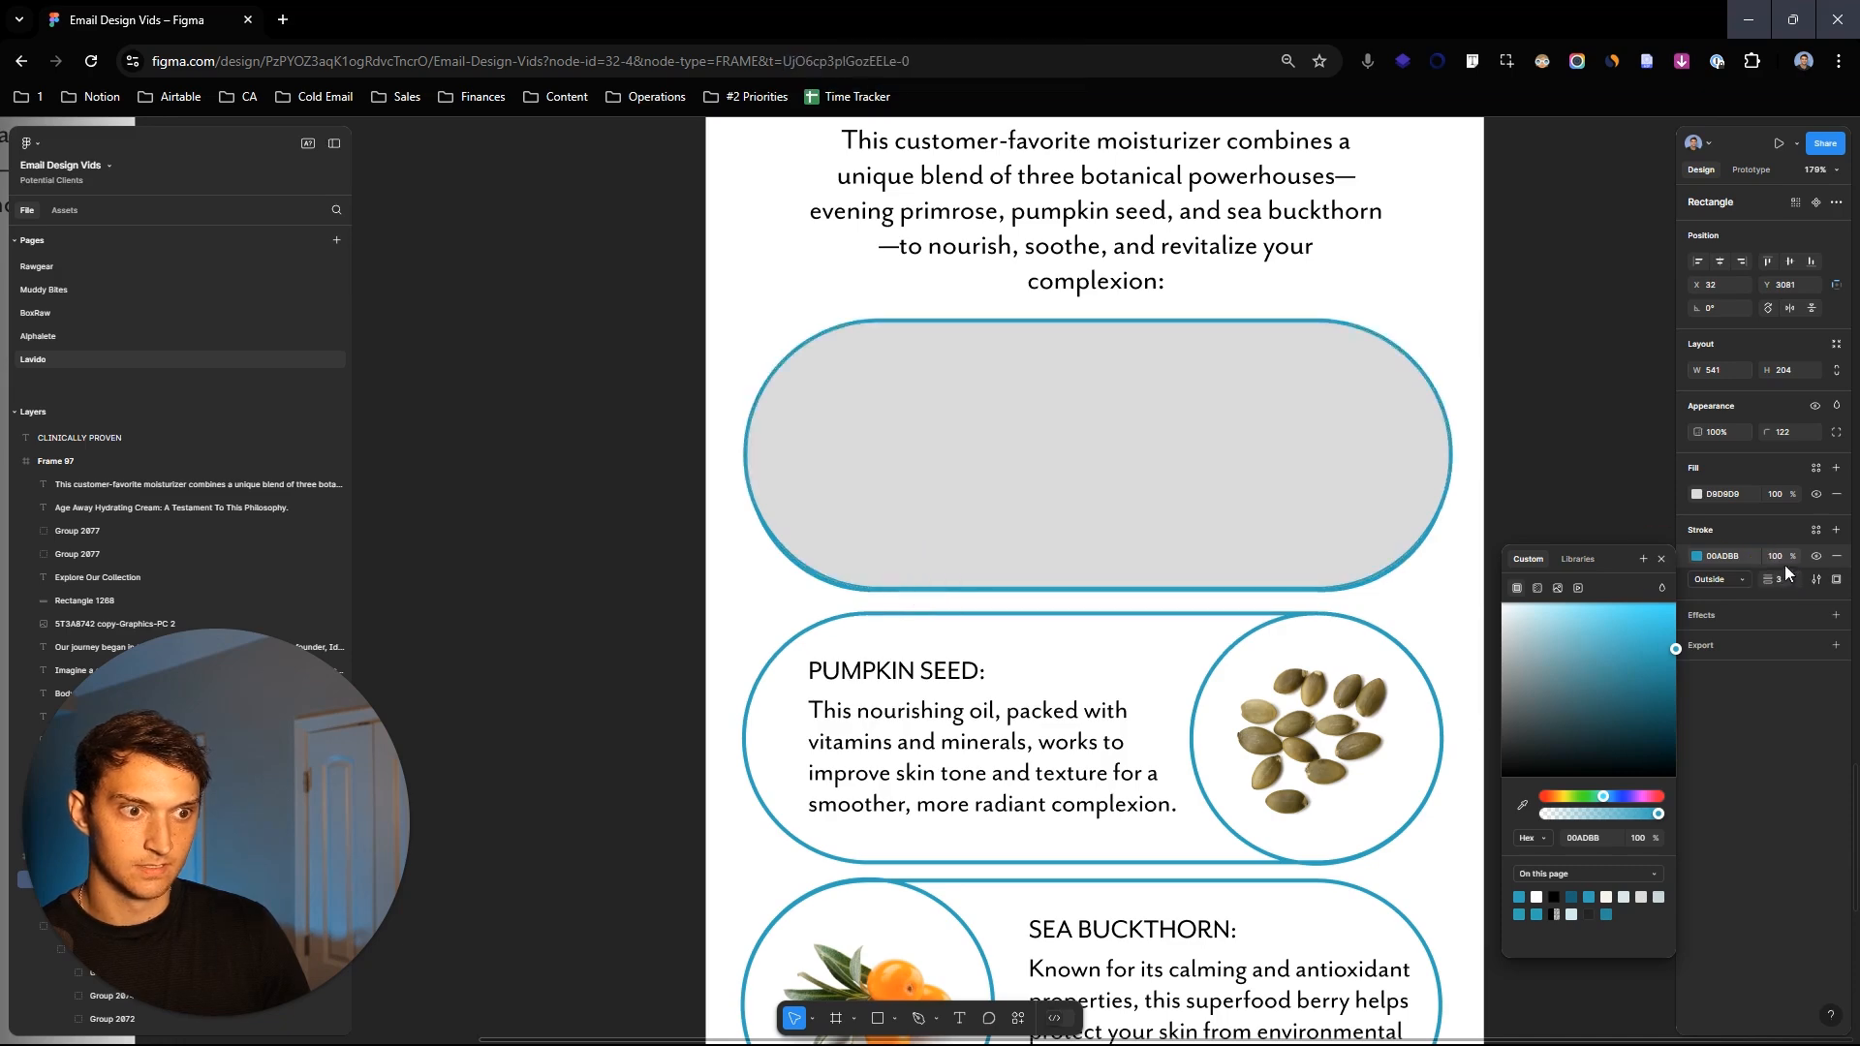
Step: Remove the rounded rectangle's fill and move the outline onto the empty canvas to the right of the reference email
click(1837, 494)
drag(1230, 486, 1444, 483)
scroll(1357, 488, down, 5)
scroll(1602, 501, up, 3)
click(1411, 487)
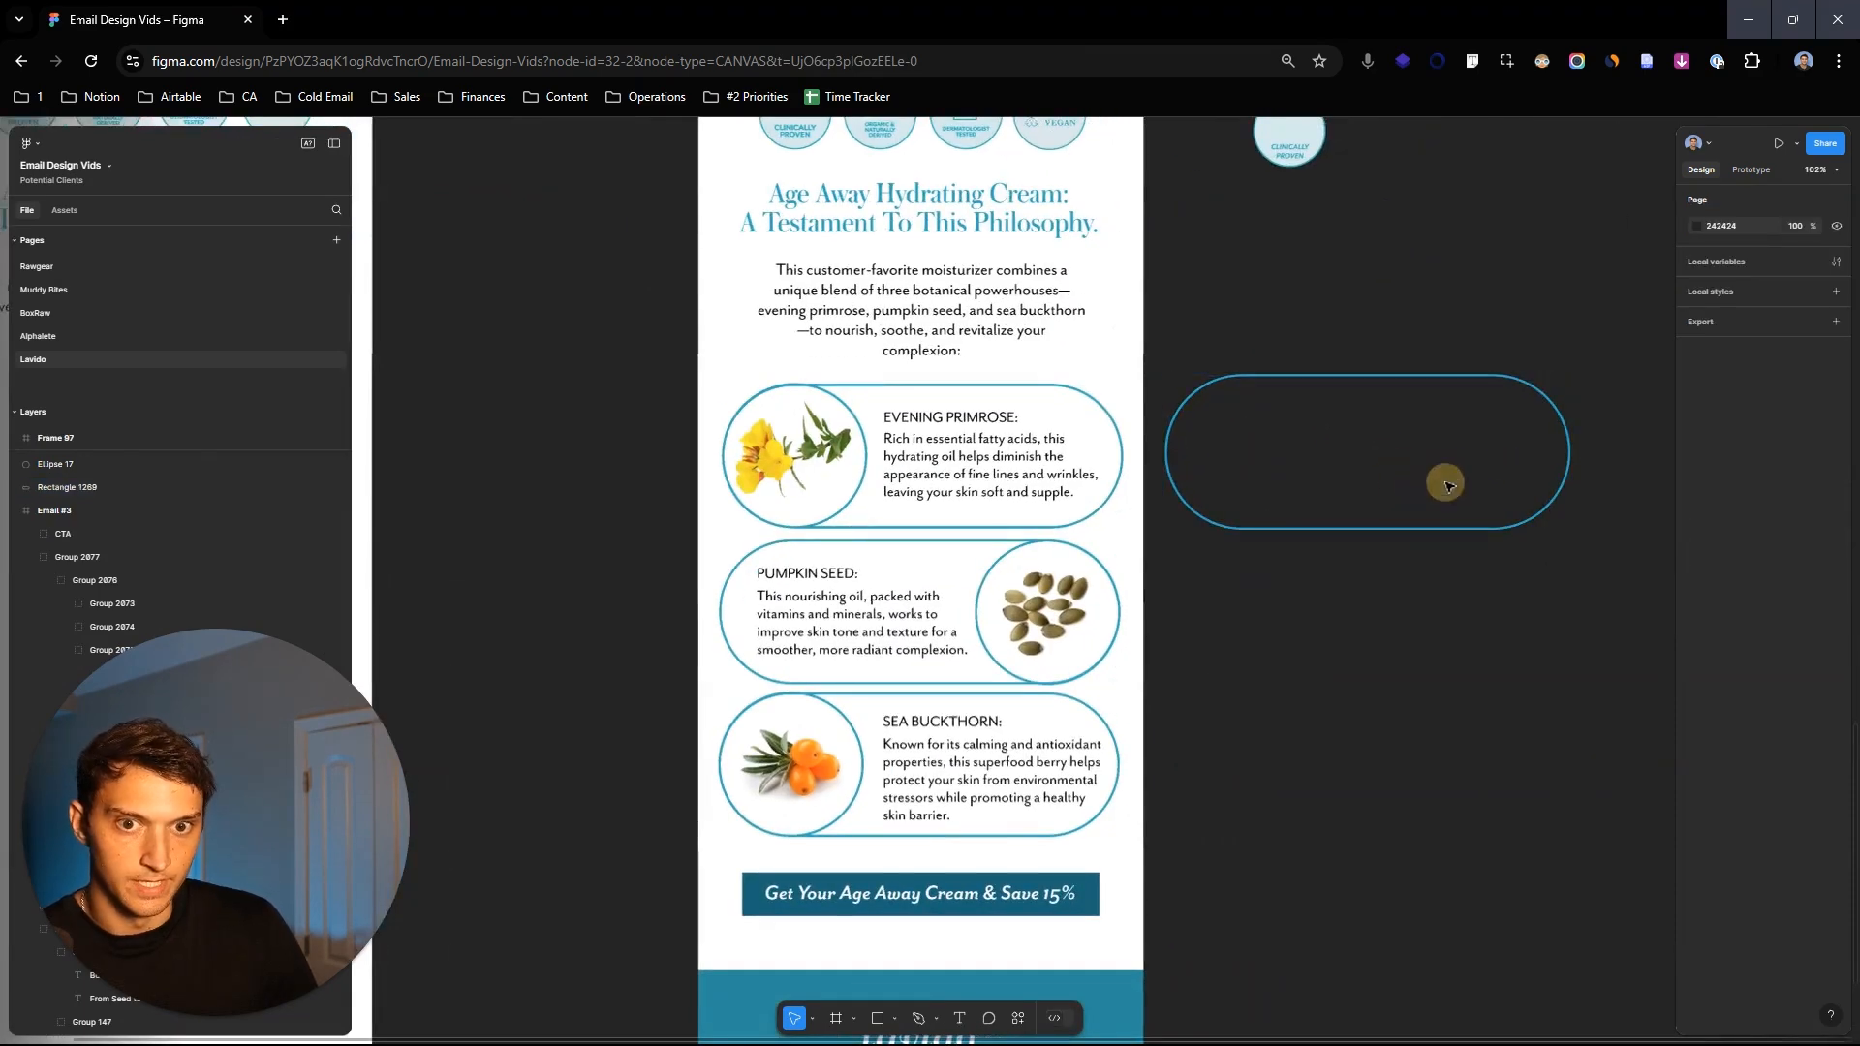
Step: Duplicate the outlined pill shape and place the copy below the original
click(1454, 485)
key(ctrl+d)
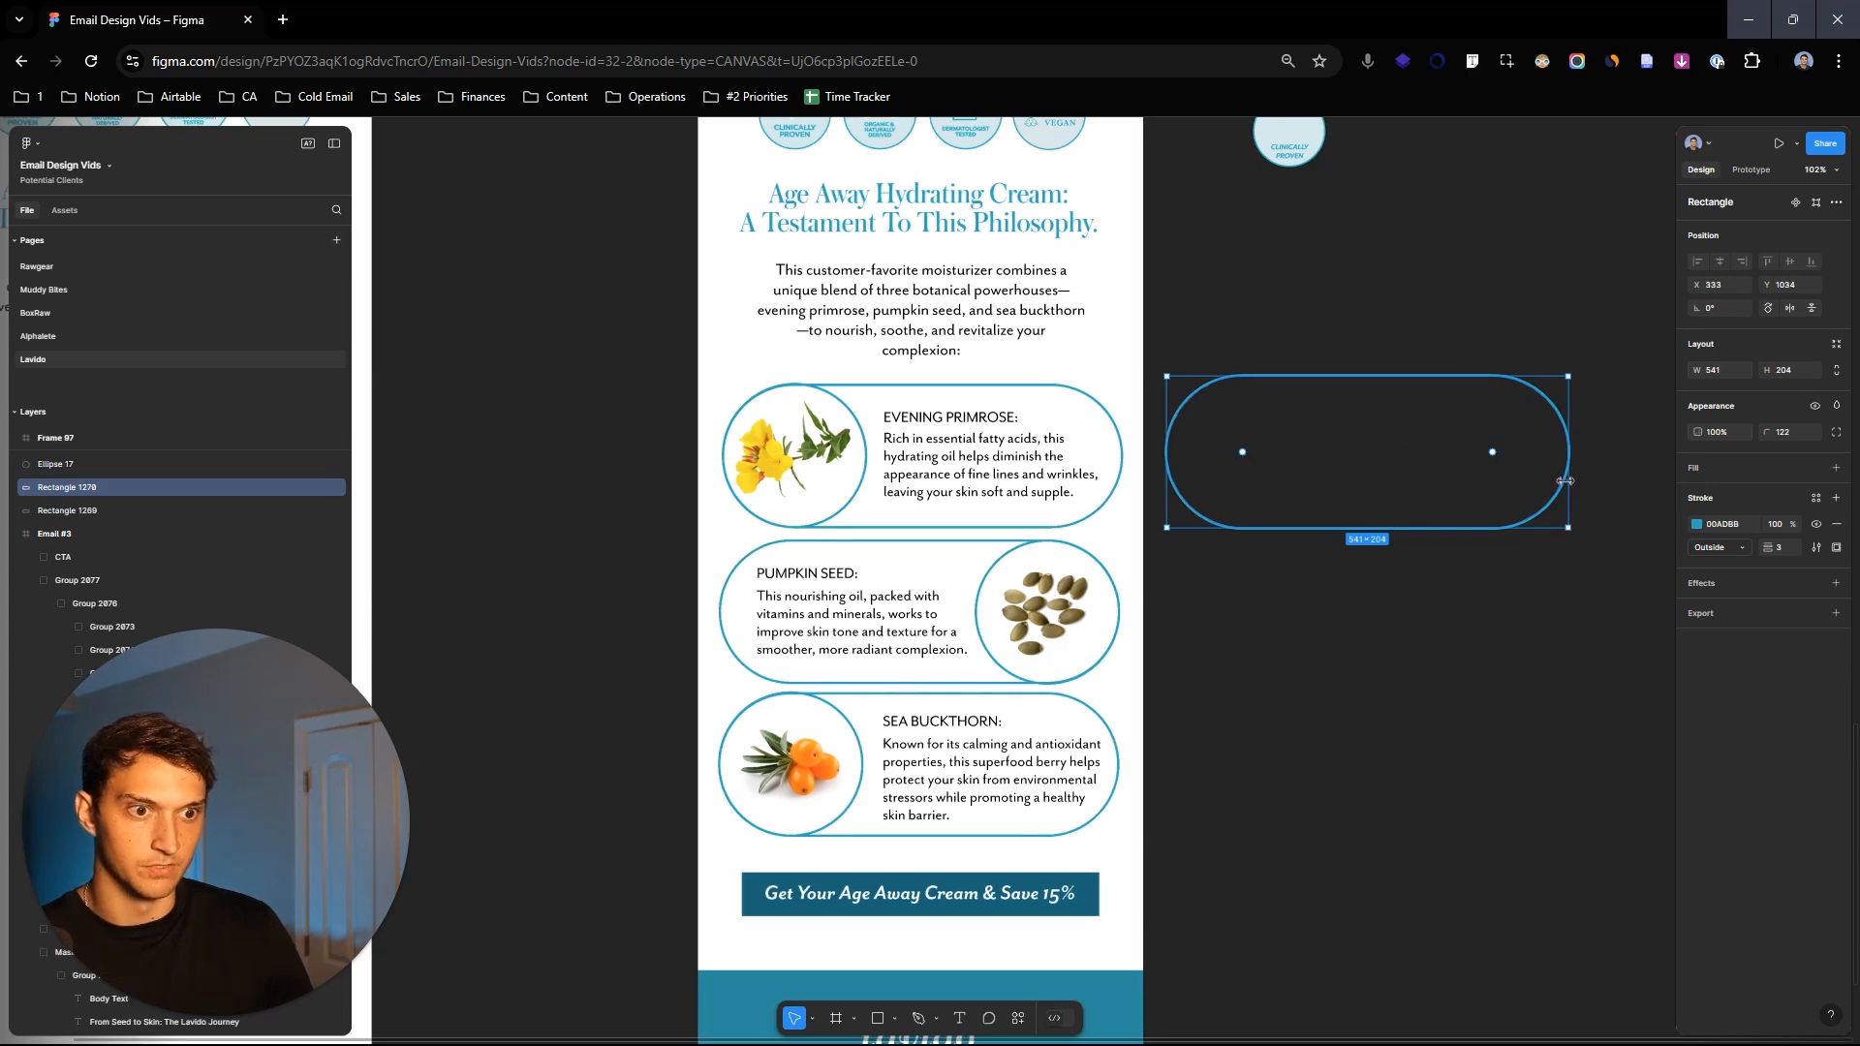
drag(1461, 456, 1275, 665)
key(ctrl+z)
key(ctrl+z)
drag(1333, 479, 1355, 716)
Step: Narrow the copied pill into a circle by setting its width to 204
drag(1591, 734, 1343, 732)
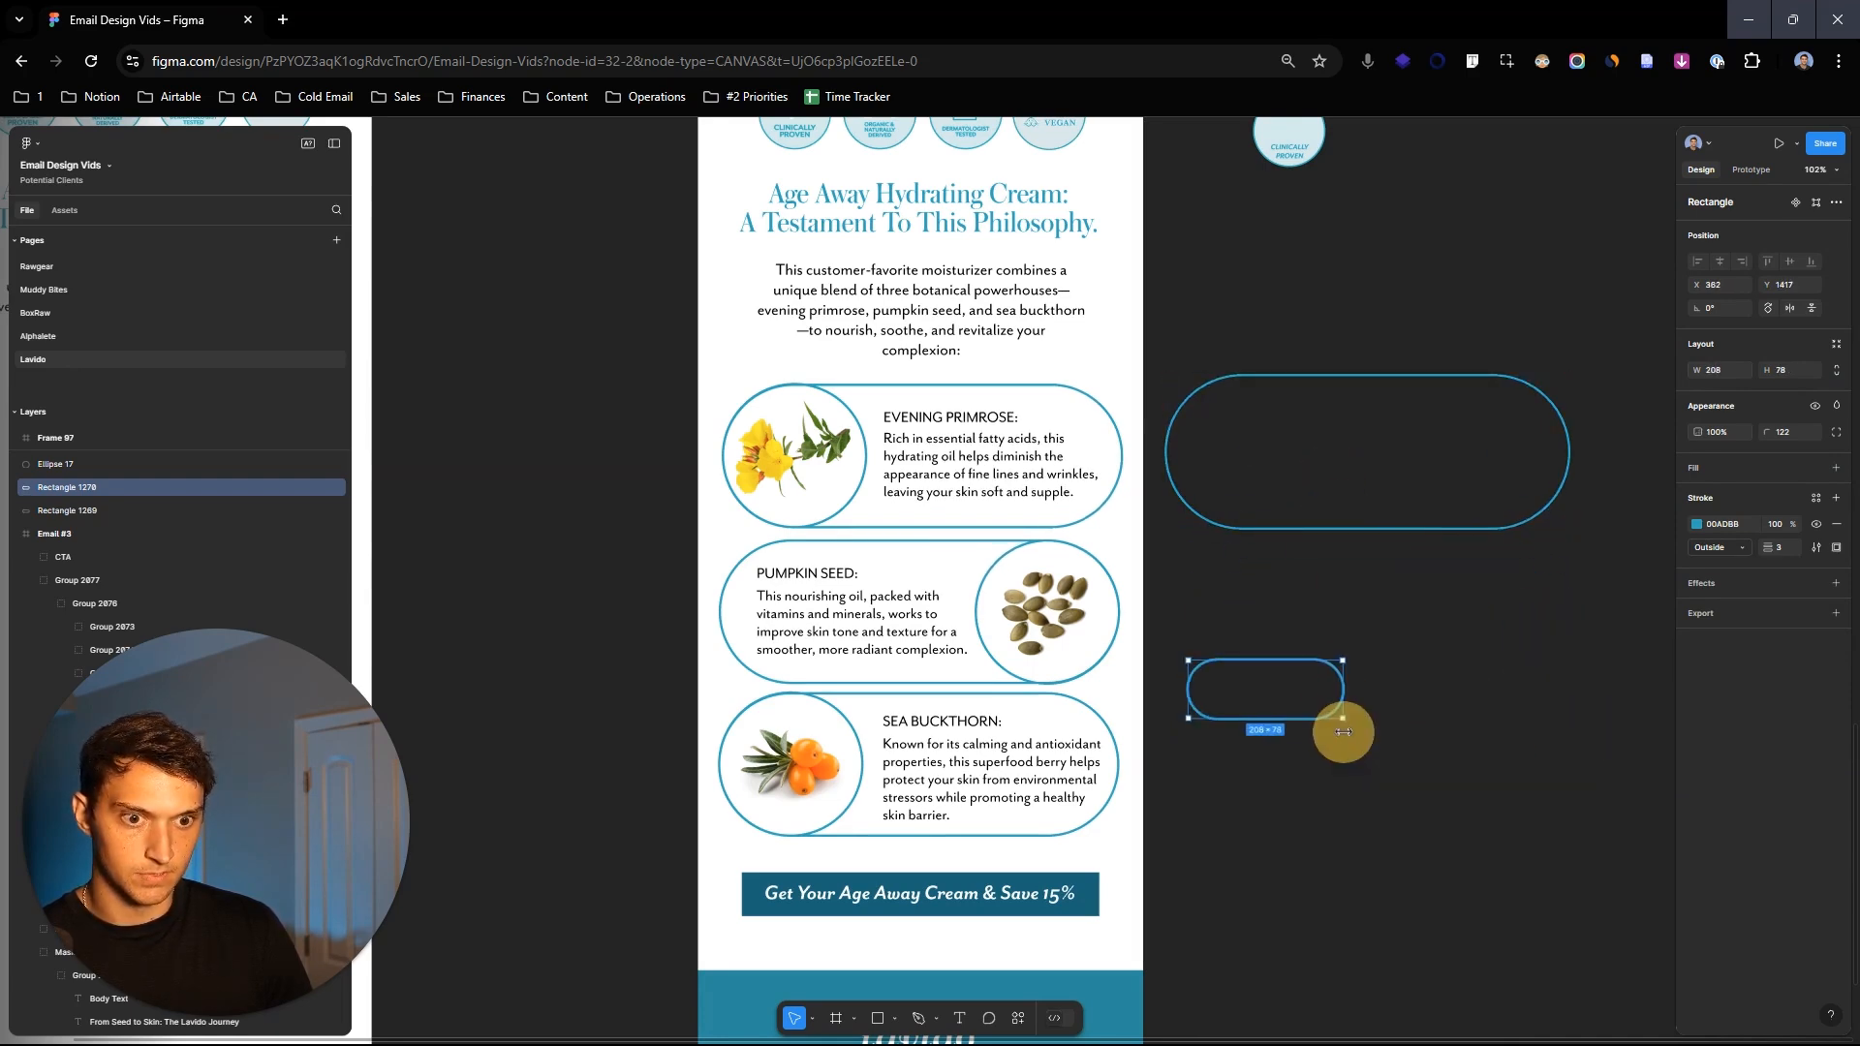
scroll(1300, 706, up, 5)
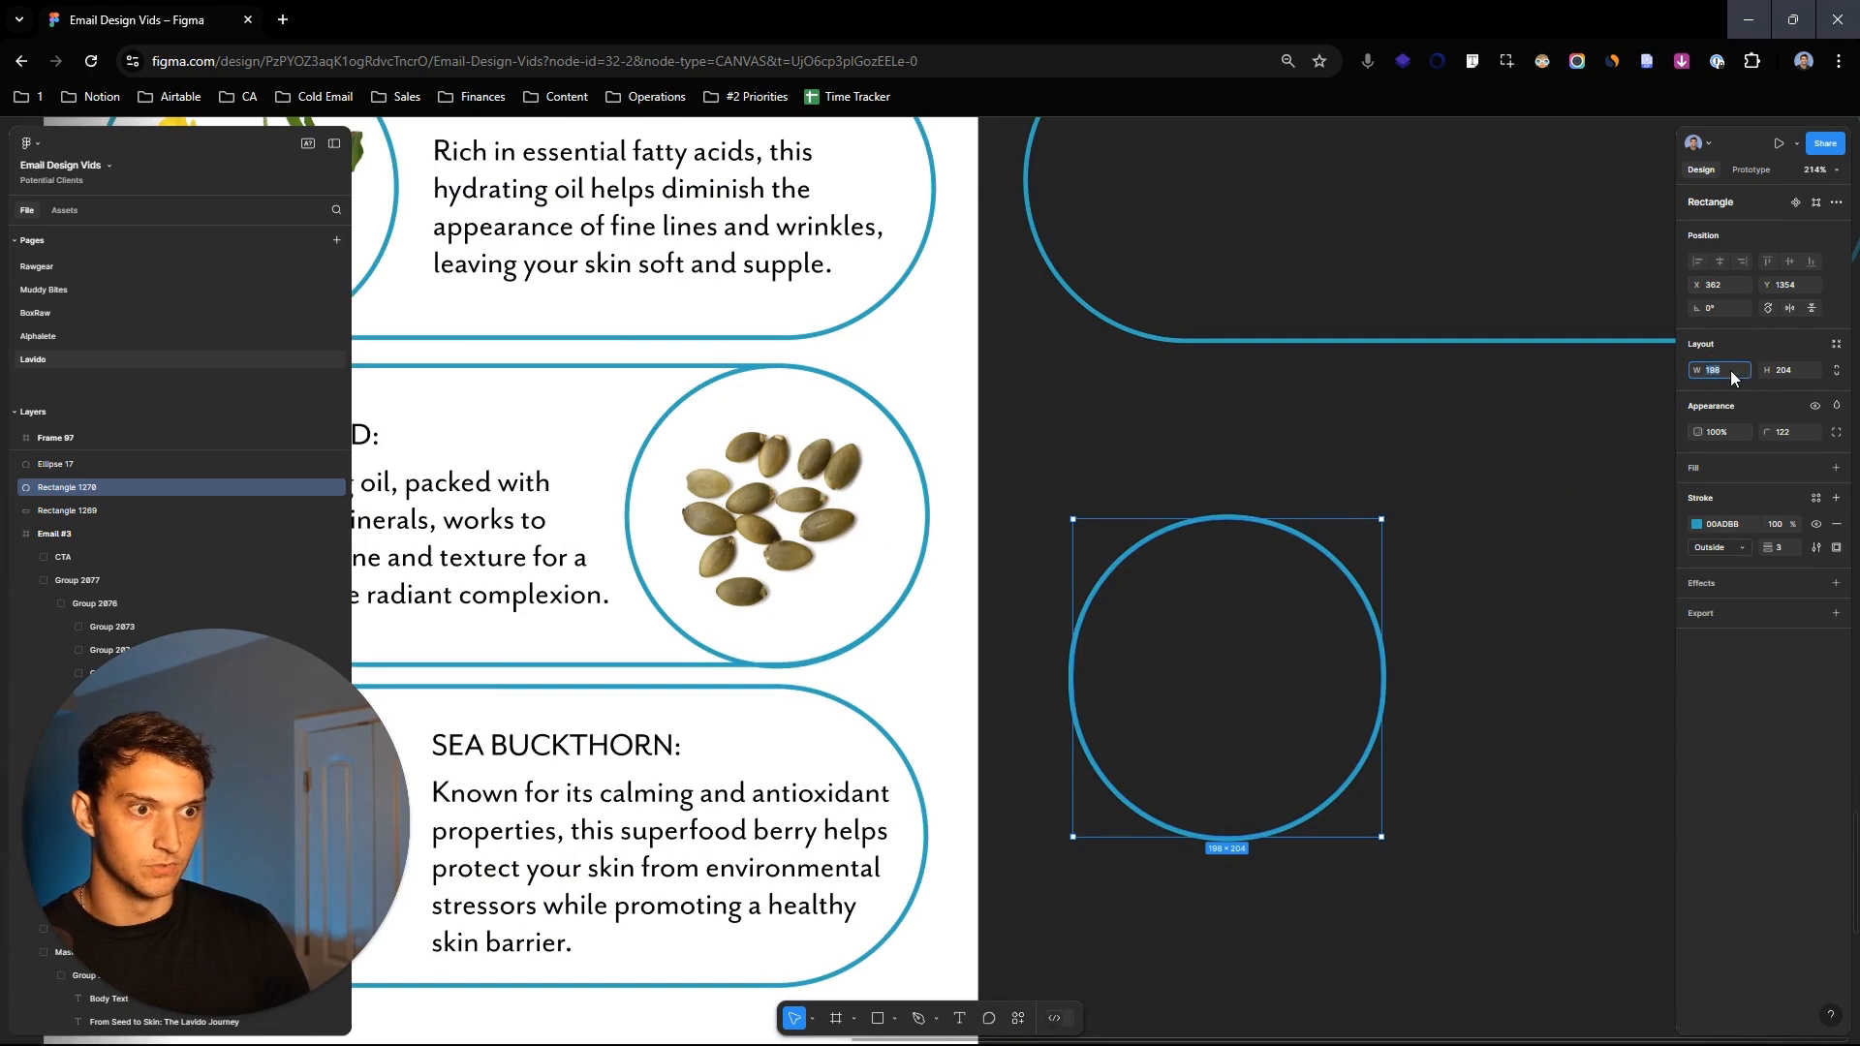
text(4)
key(Return)
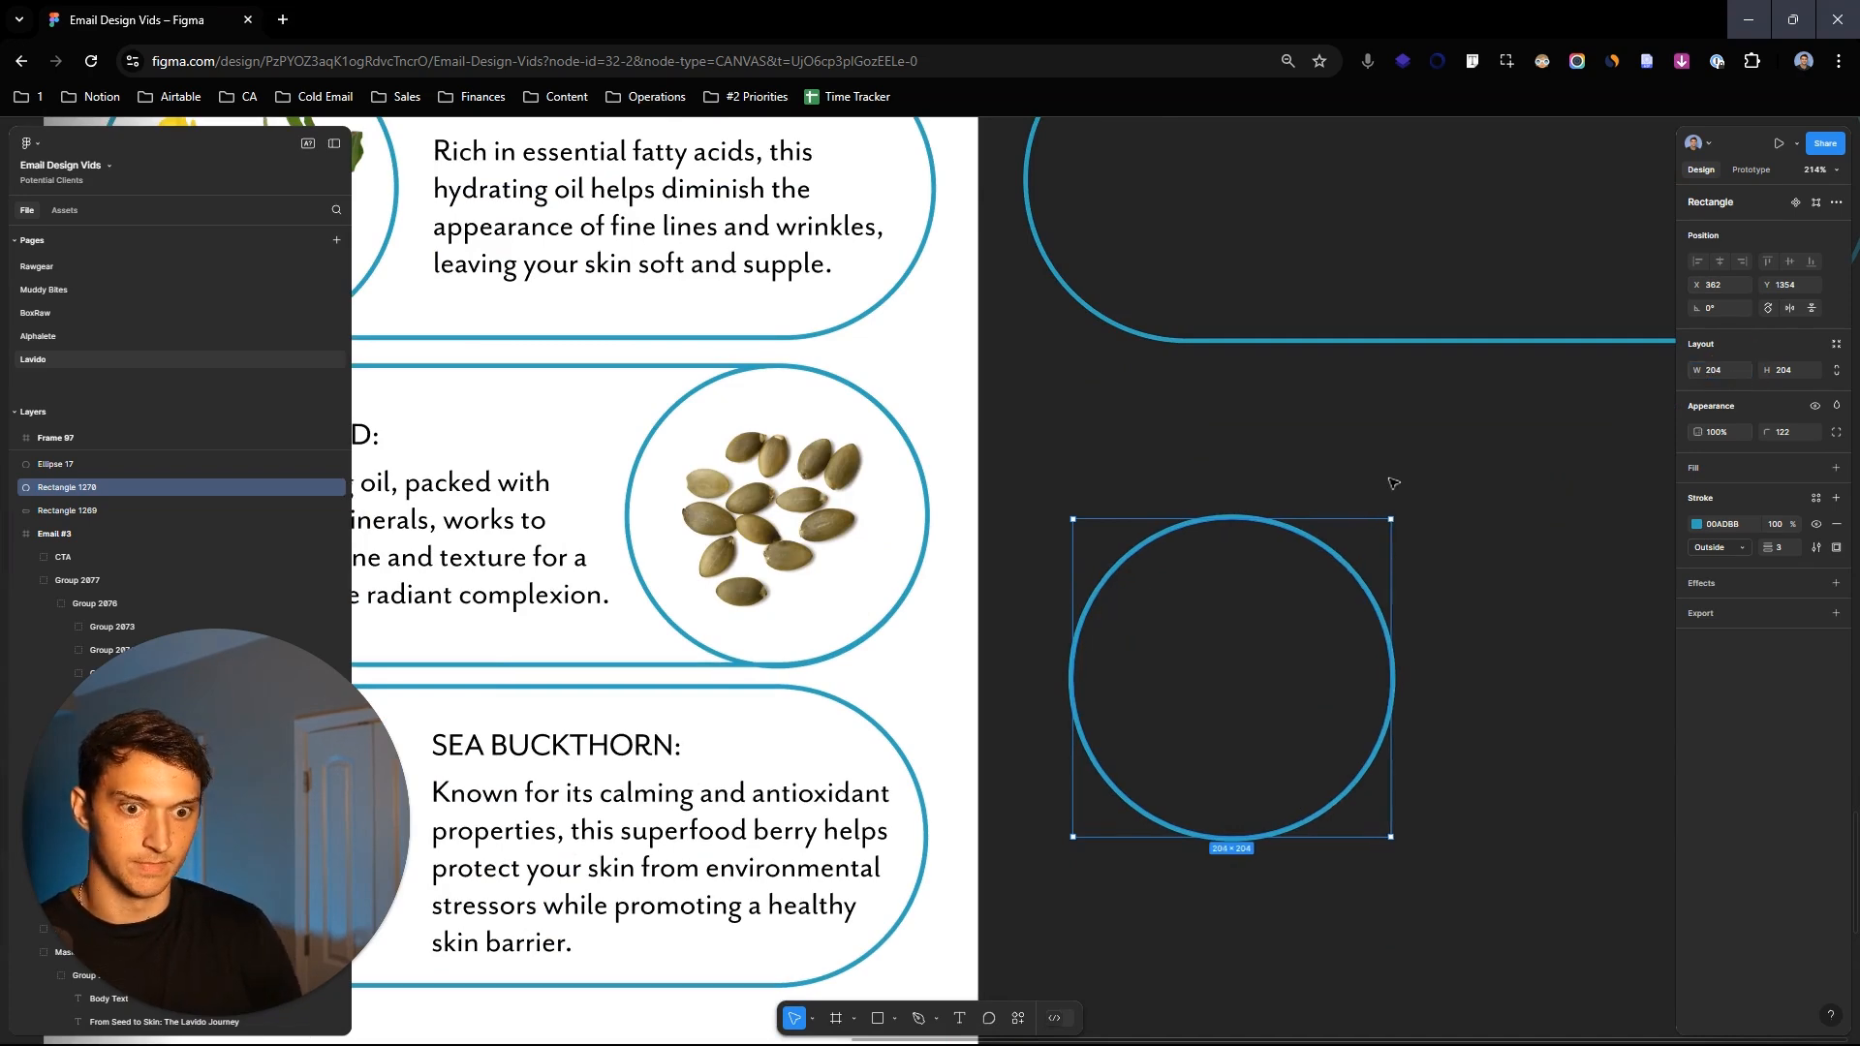
Step: Fit the circle into the left end of the outlined pill and group the two shapes
scroll(1545, 715, down, 5)
drag(1391, 706, 1376, 475)
click(1481, 339)
scroll(1482, 338, up, 2)
drag(1482, 338, 1302, 259)
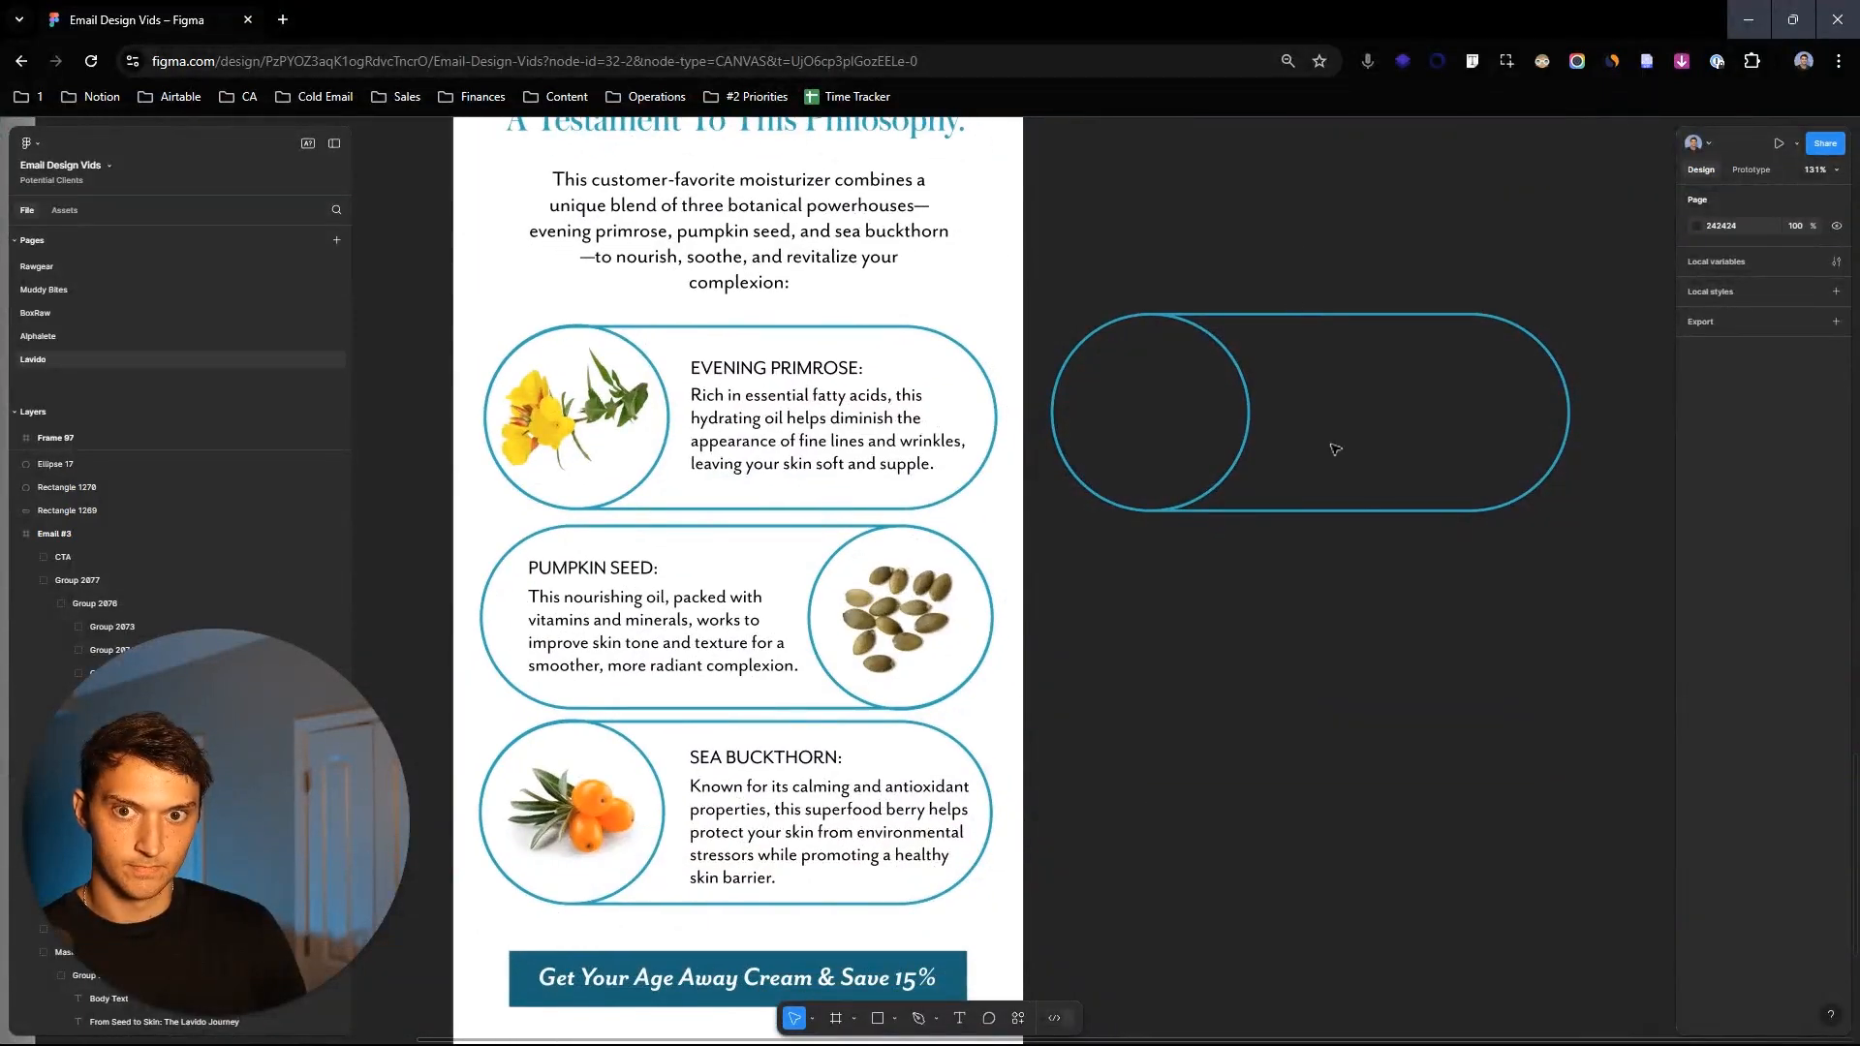
drag(1609, 681, 1088, 220)
key(ctrl+g)
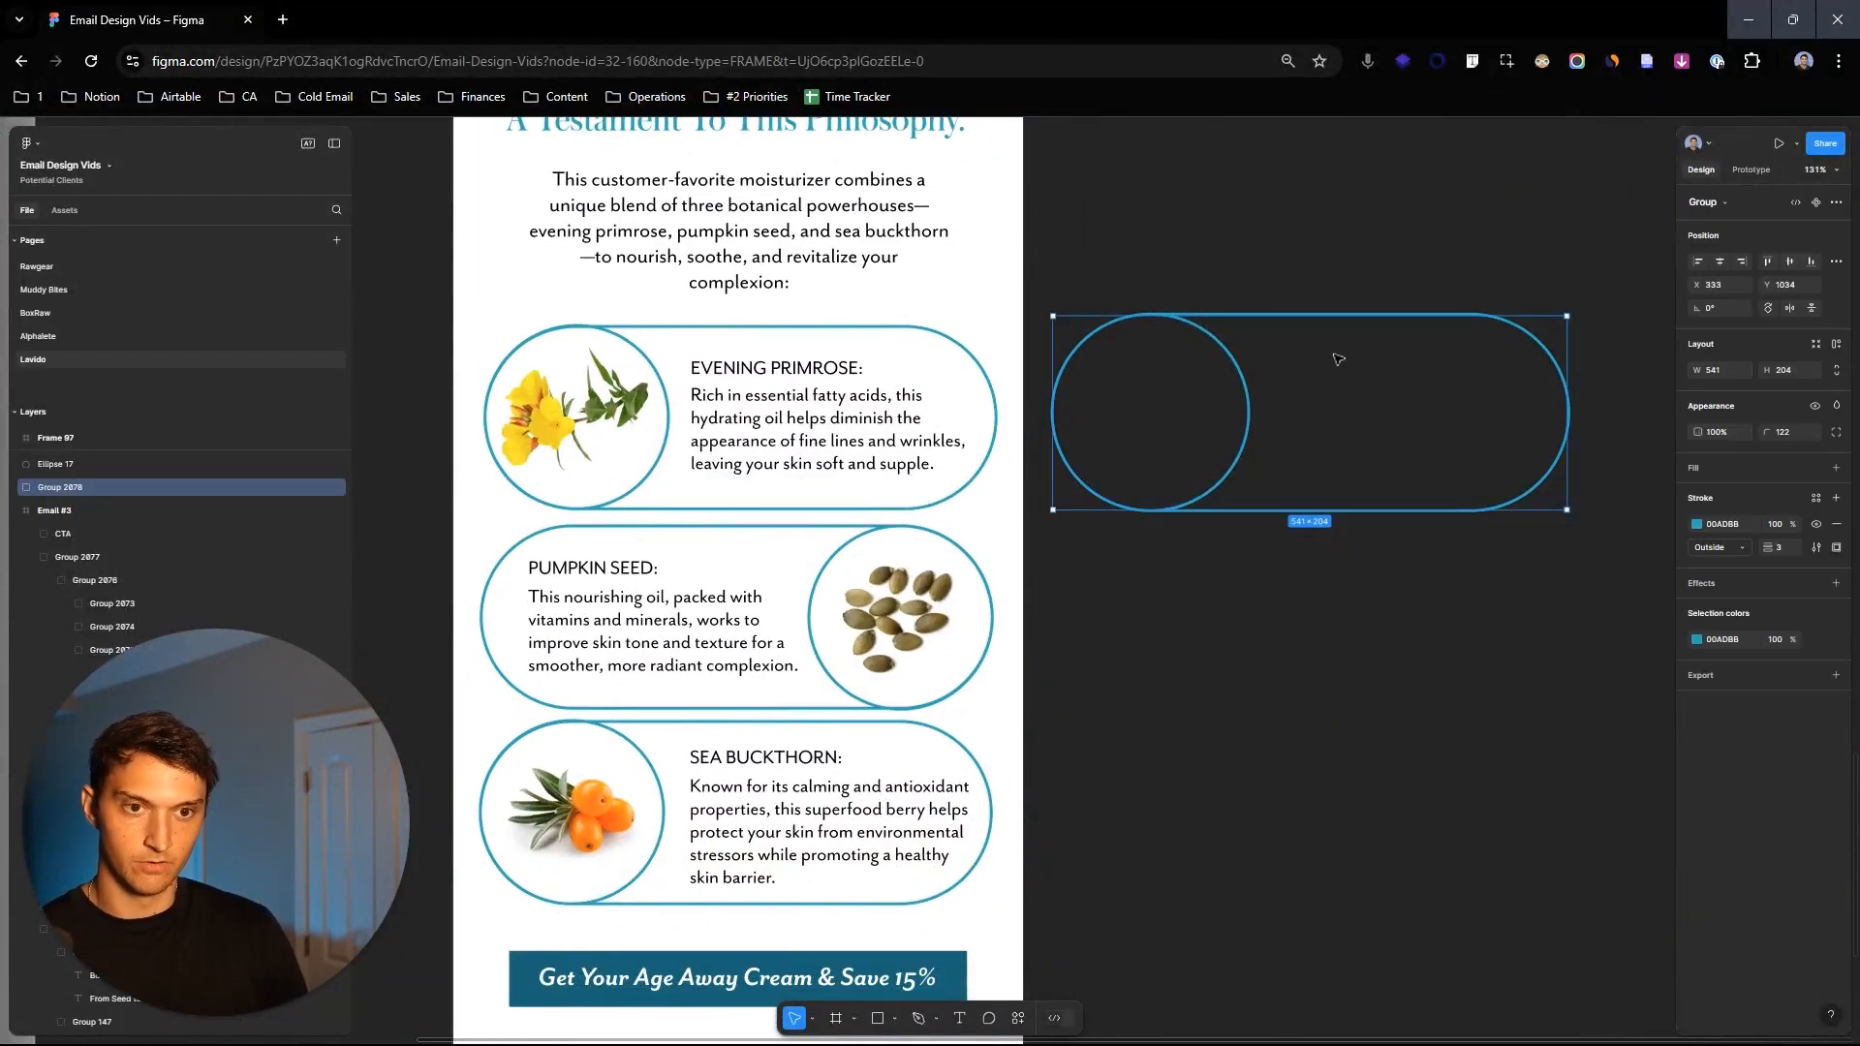
Step: Move the grouped pill and circle into the new frame below the hydrating cream paragraph
scroll(1363, 372, down, 2)
double_click(935, 407)
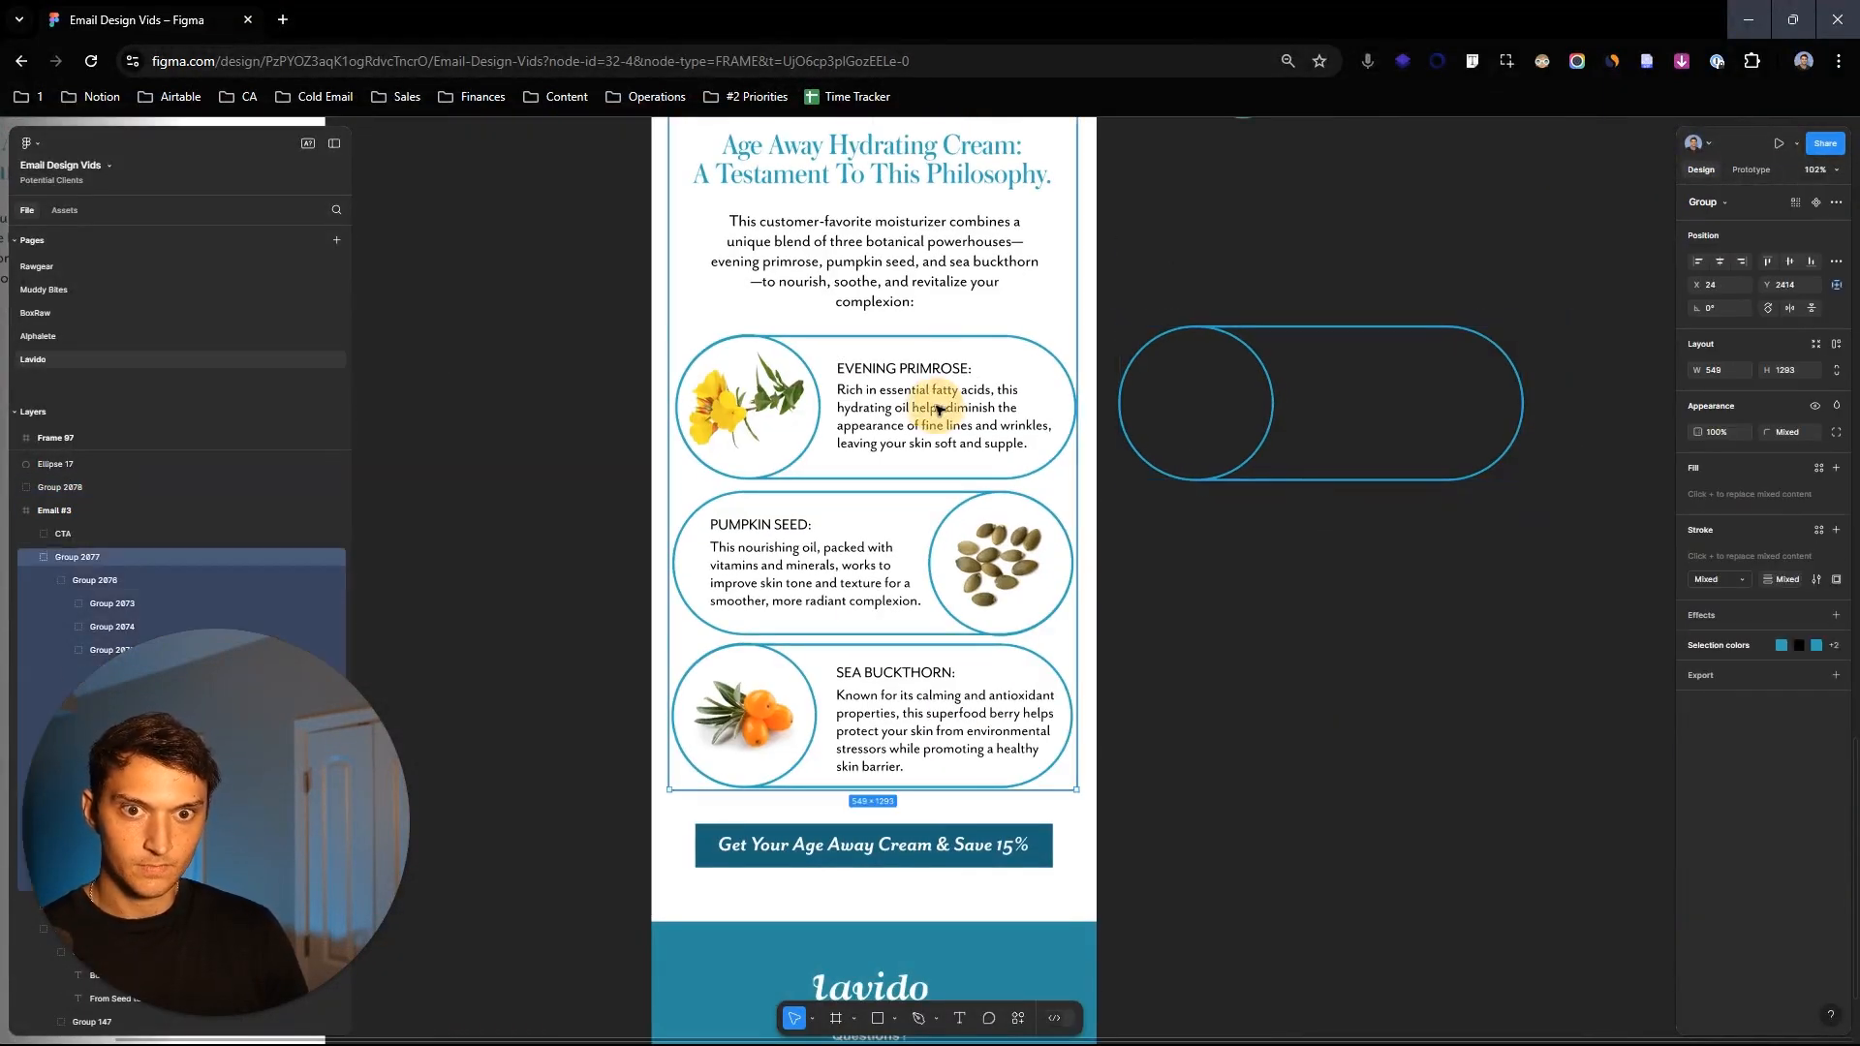
double_click(936, 407)
double_click(936, 407)
drag(1228, 434, 1040, 482)
scroll(1574, 488, down, 5)
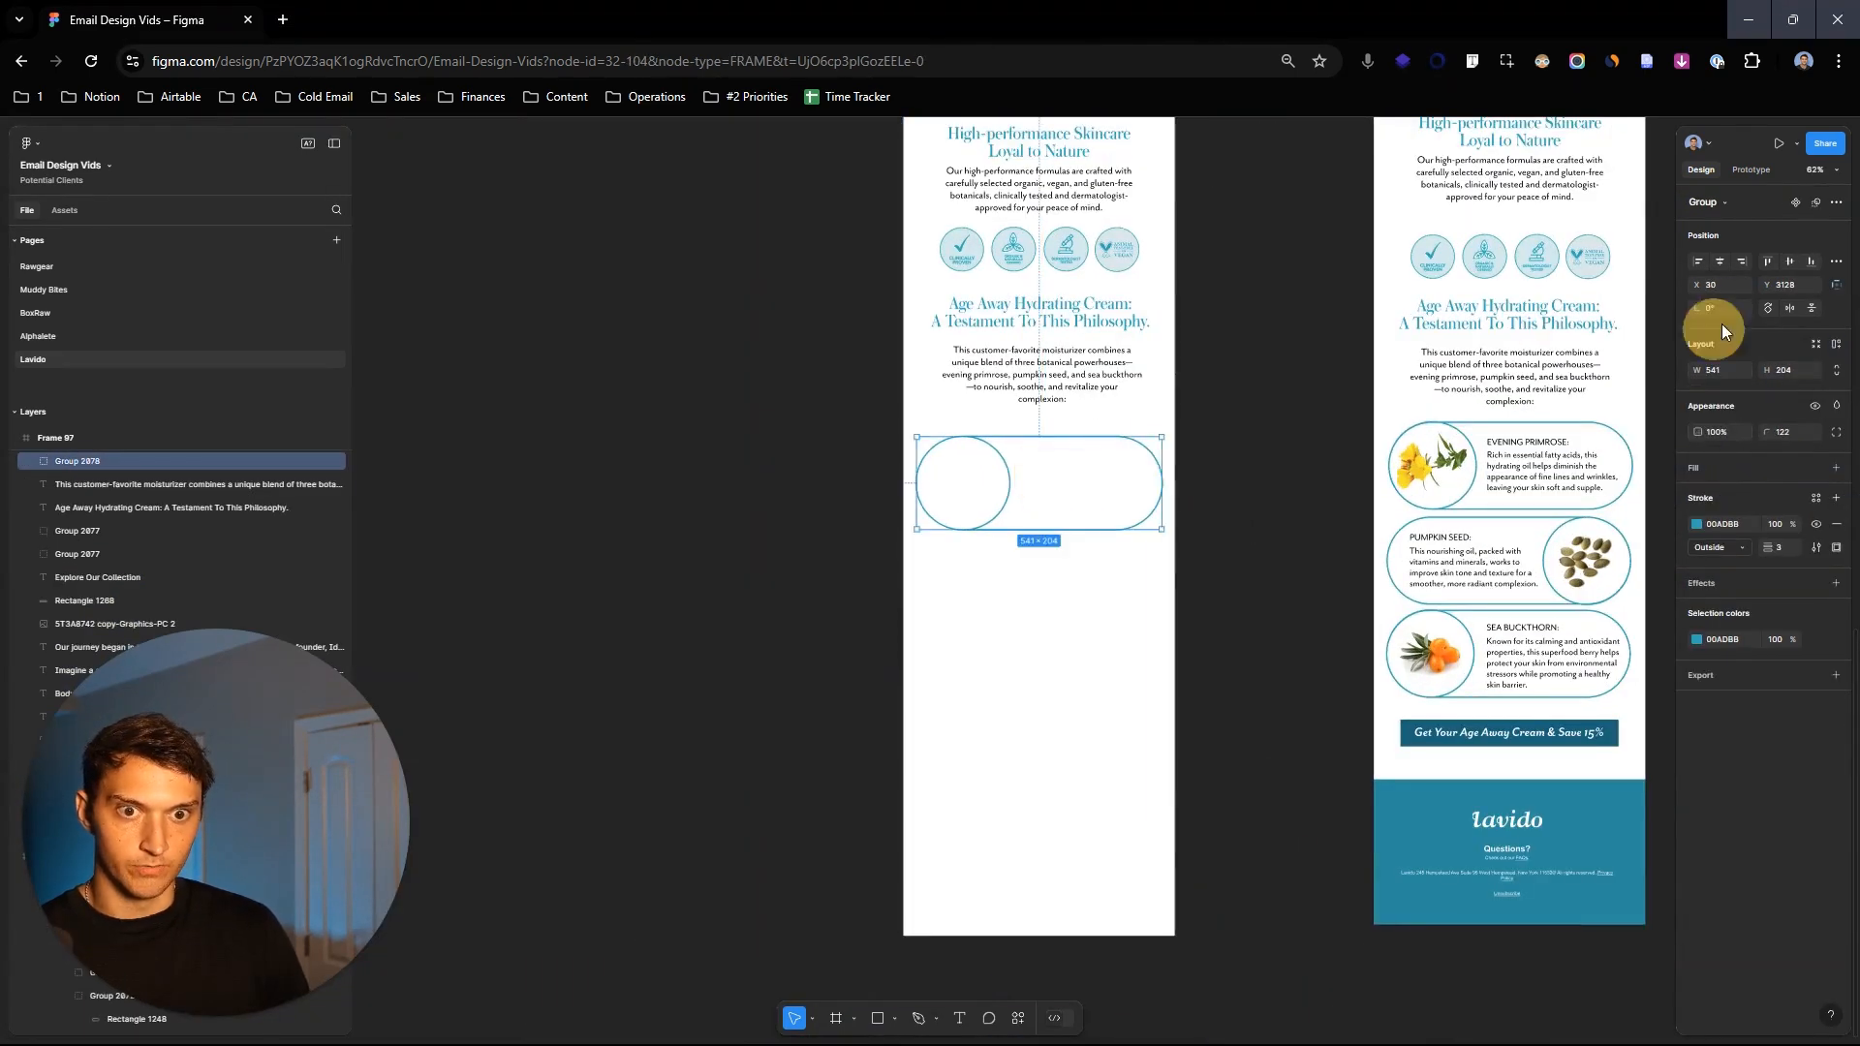
Step: Copy the evening primrose flower image from the reference into the card's circle and send it to the back
drag(1212, 510, 1102, 599)
click(1337, 570)
double_click(1338, 570)
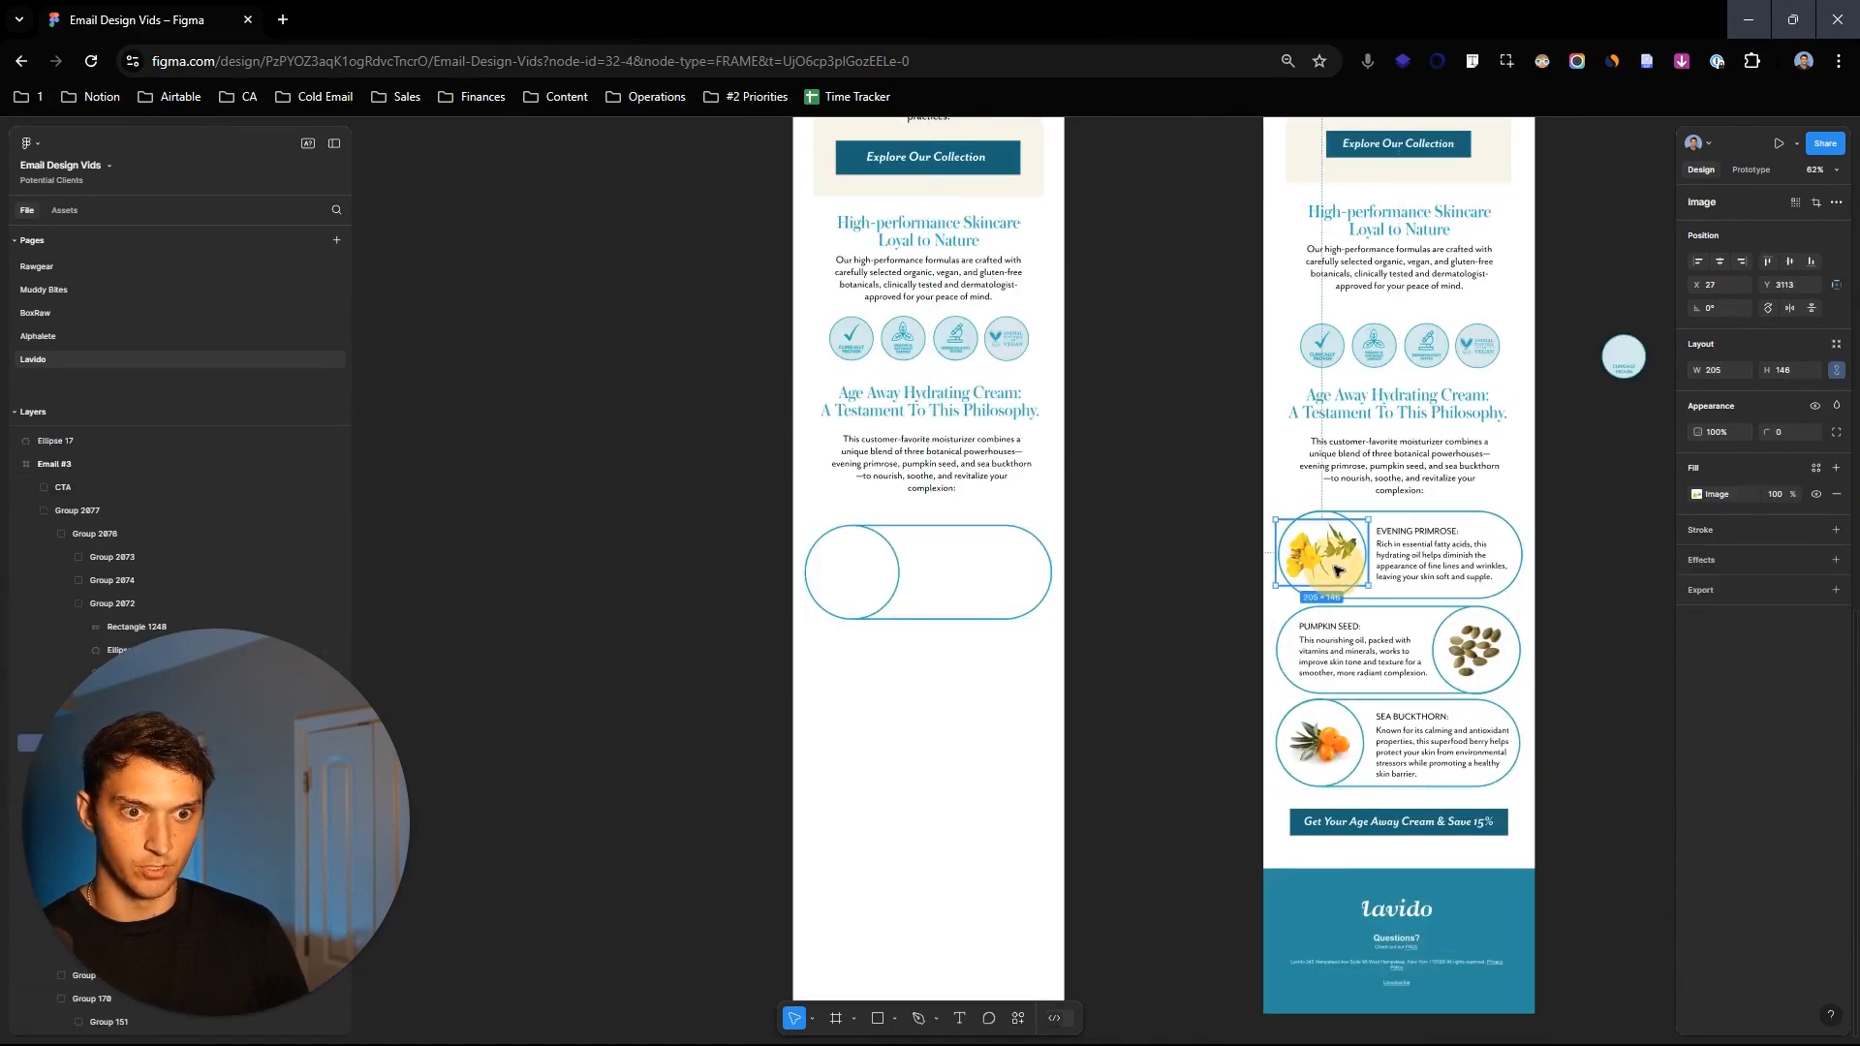
drag(1335, 562, 791, 582)
scroll(889, 593, up, 3)
scroll(888, 593, up, 5)
key([)
scroll(1252, 600, down, 5)
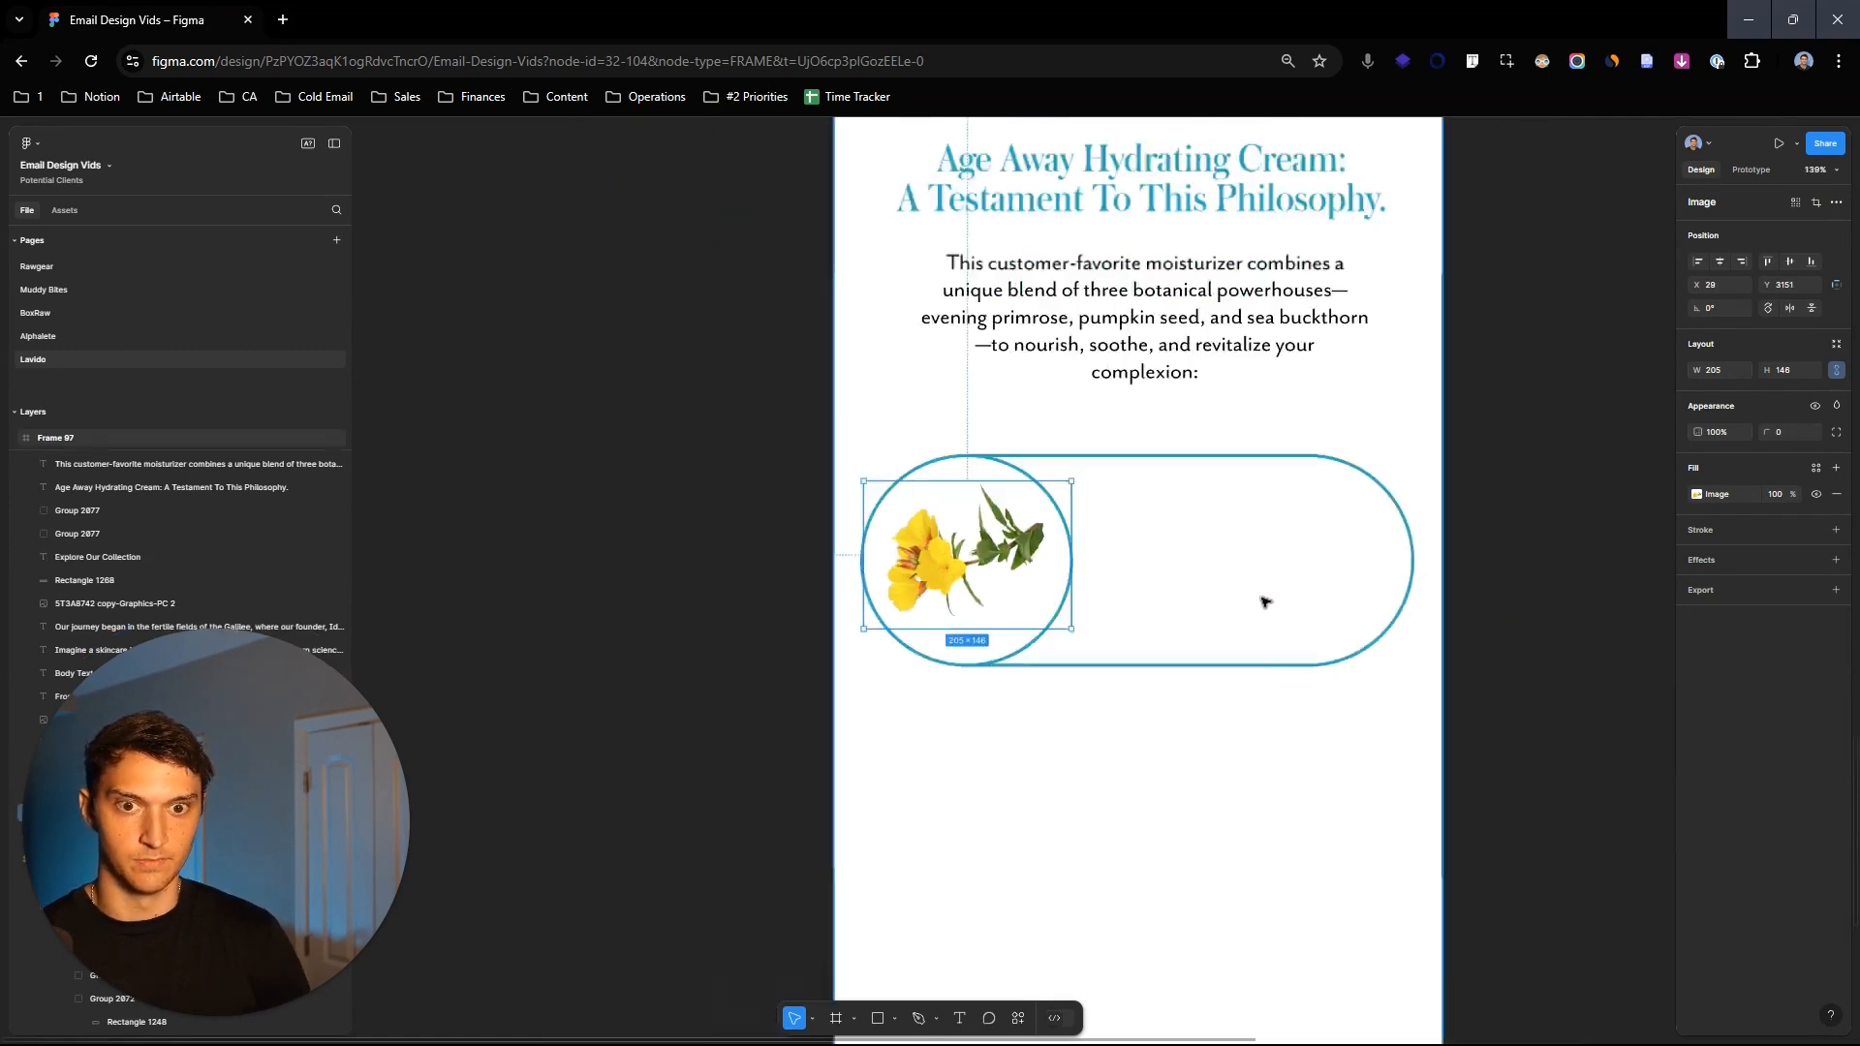
click(805, 528)
drag(1072, 542, 707, 452)
Step: Copy the "EVENING PRIMROSE" title and description from the reference into the open area of the new pill card
scroll(707, 451, down, 3)
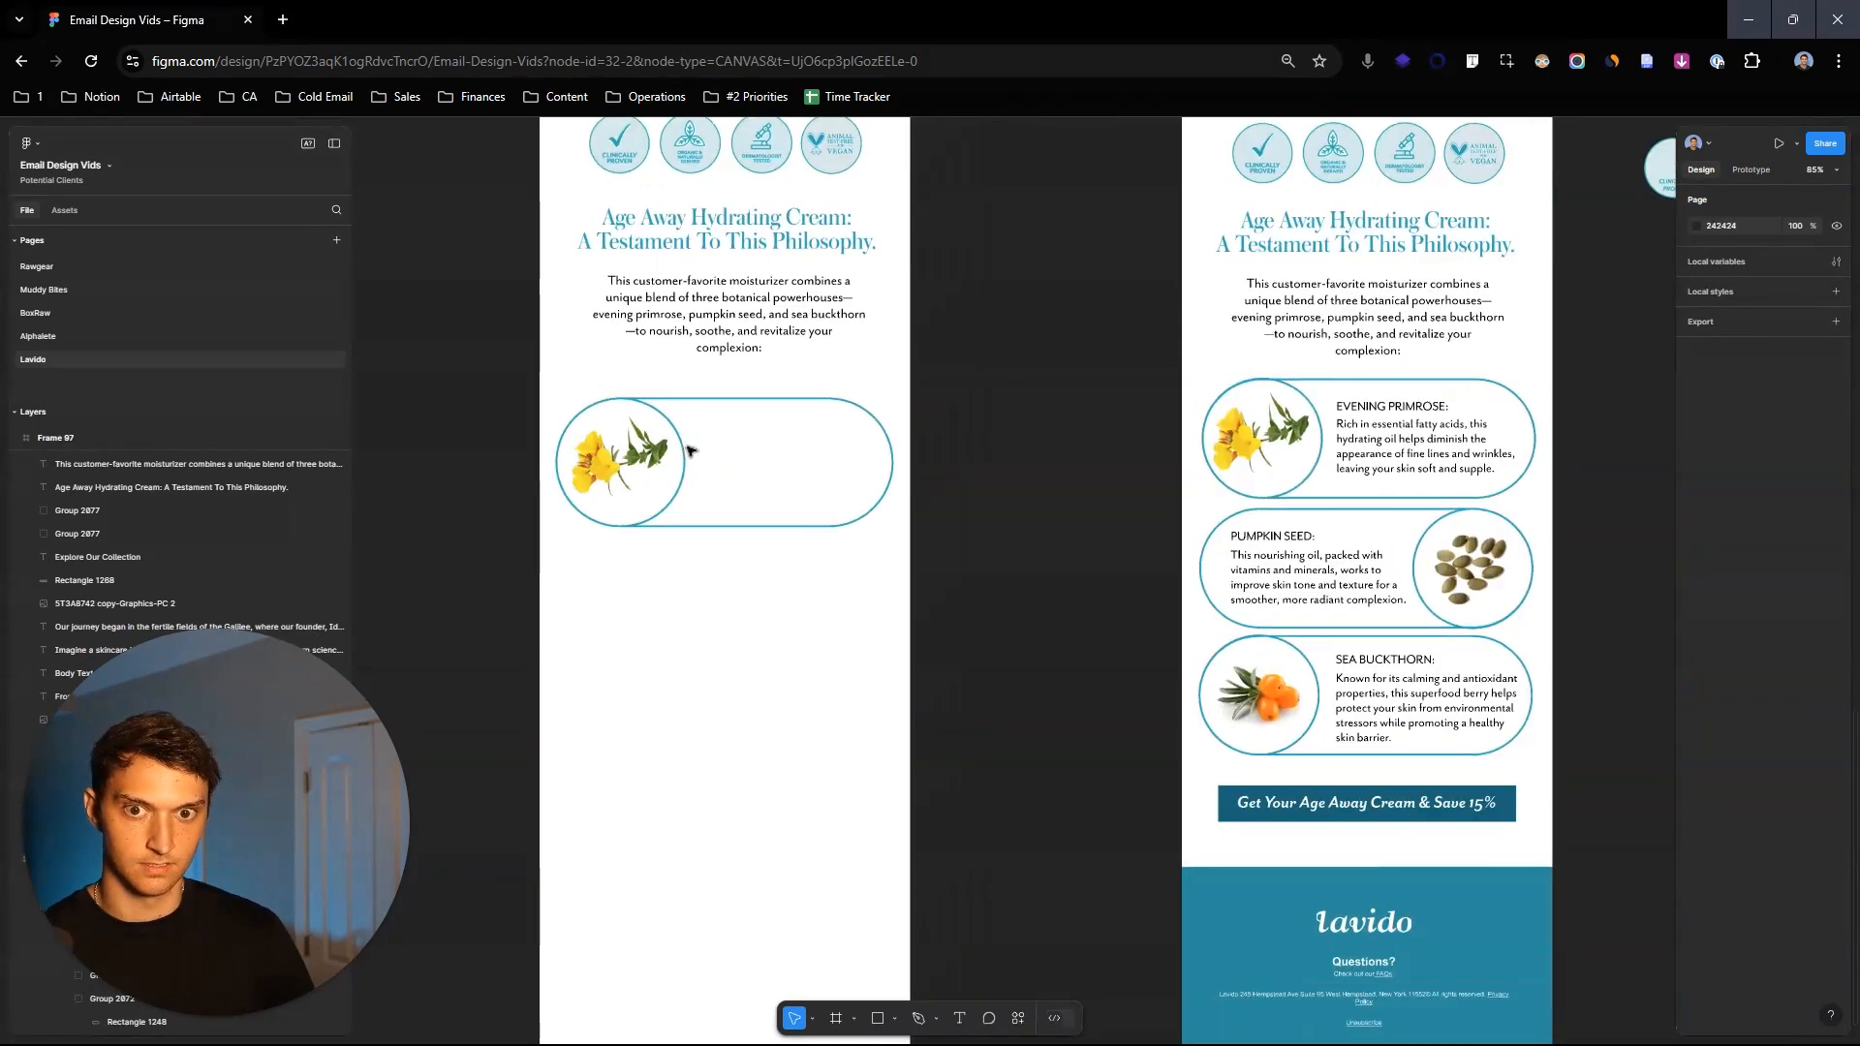
click(1396, 443)
double_click(1397, 443)
click(1415, 411)
click(1585, 593)
double_click(1445, 460)
double_click(1444, 462)
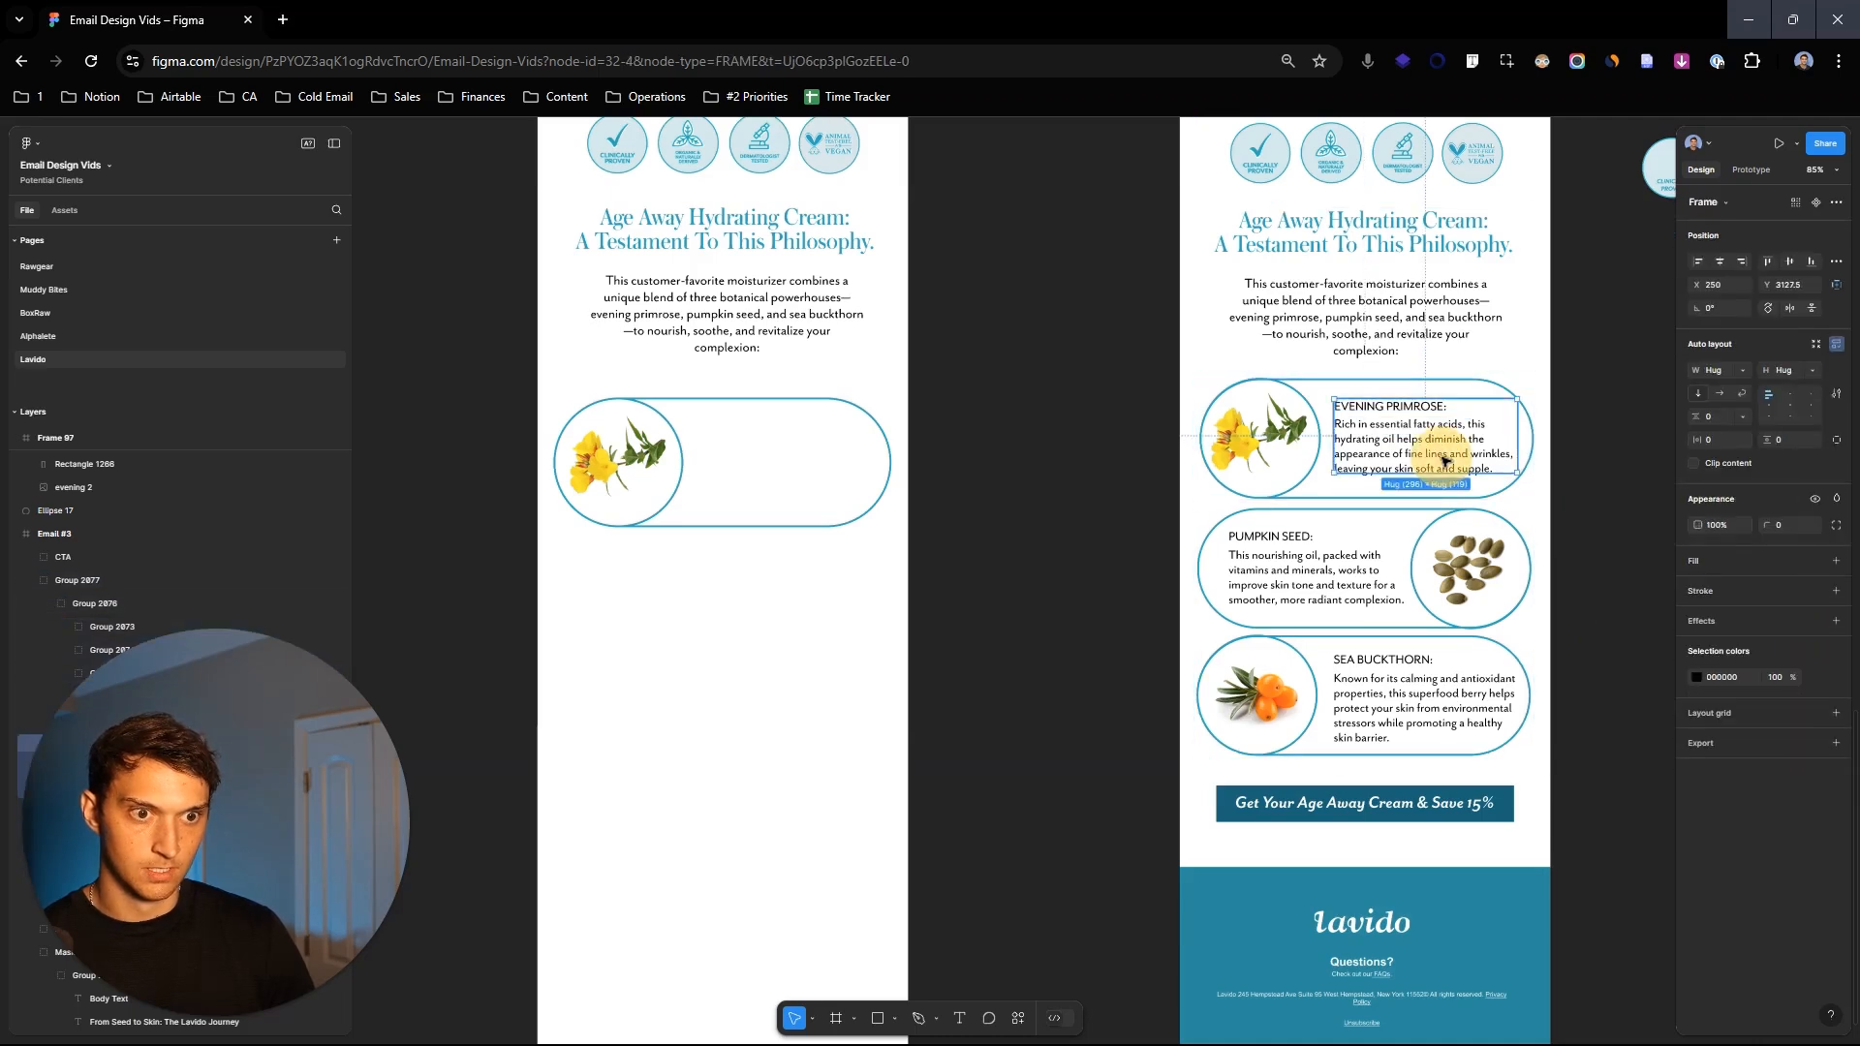
drag(1398, 439, 781, 459)
click(1071, 436)
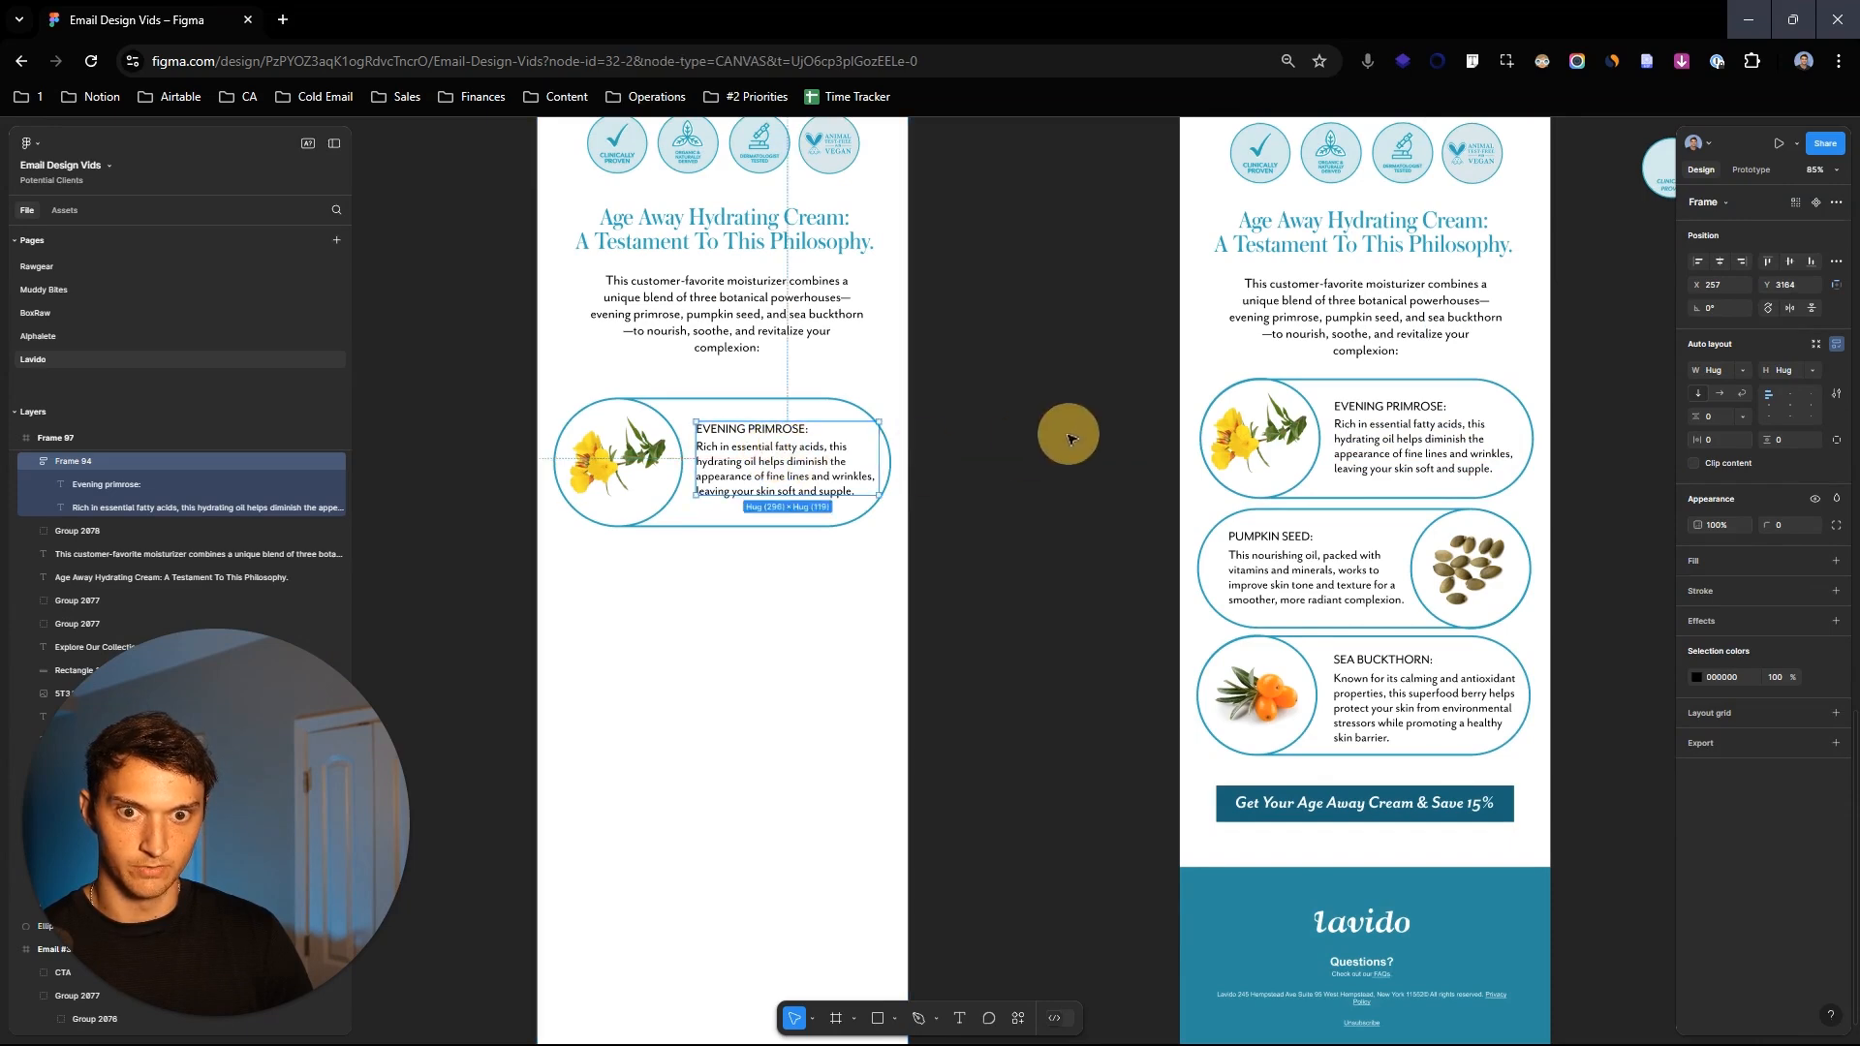
Step: Group the card's outline, flower image and text, and duplicate the group twice further down the frame
scroll(1163, 465, left, 3)
scroll(1198, 525, right, 2)
scroll(1198, 525, down, 2)
drag(552, 306, 1072, 474)
key(ctrl+g)
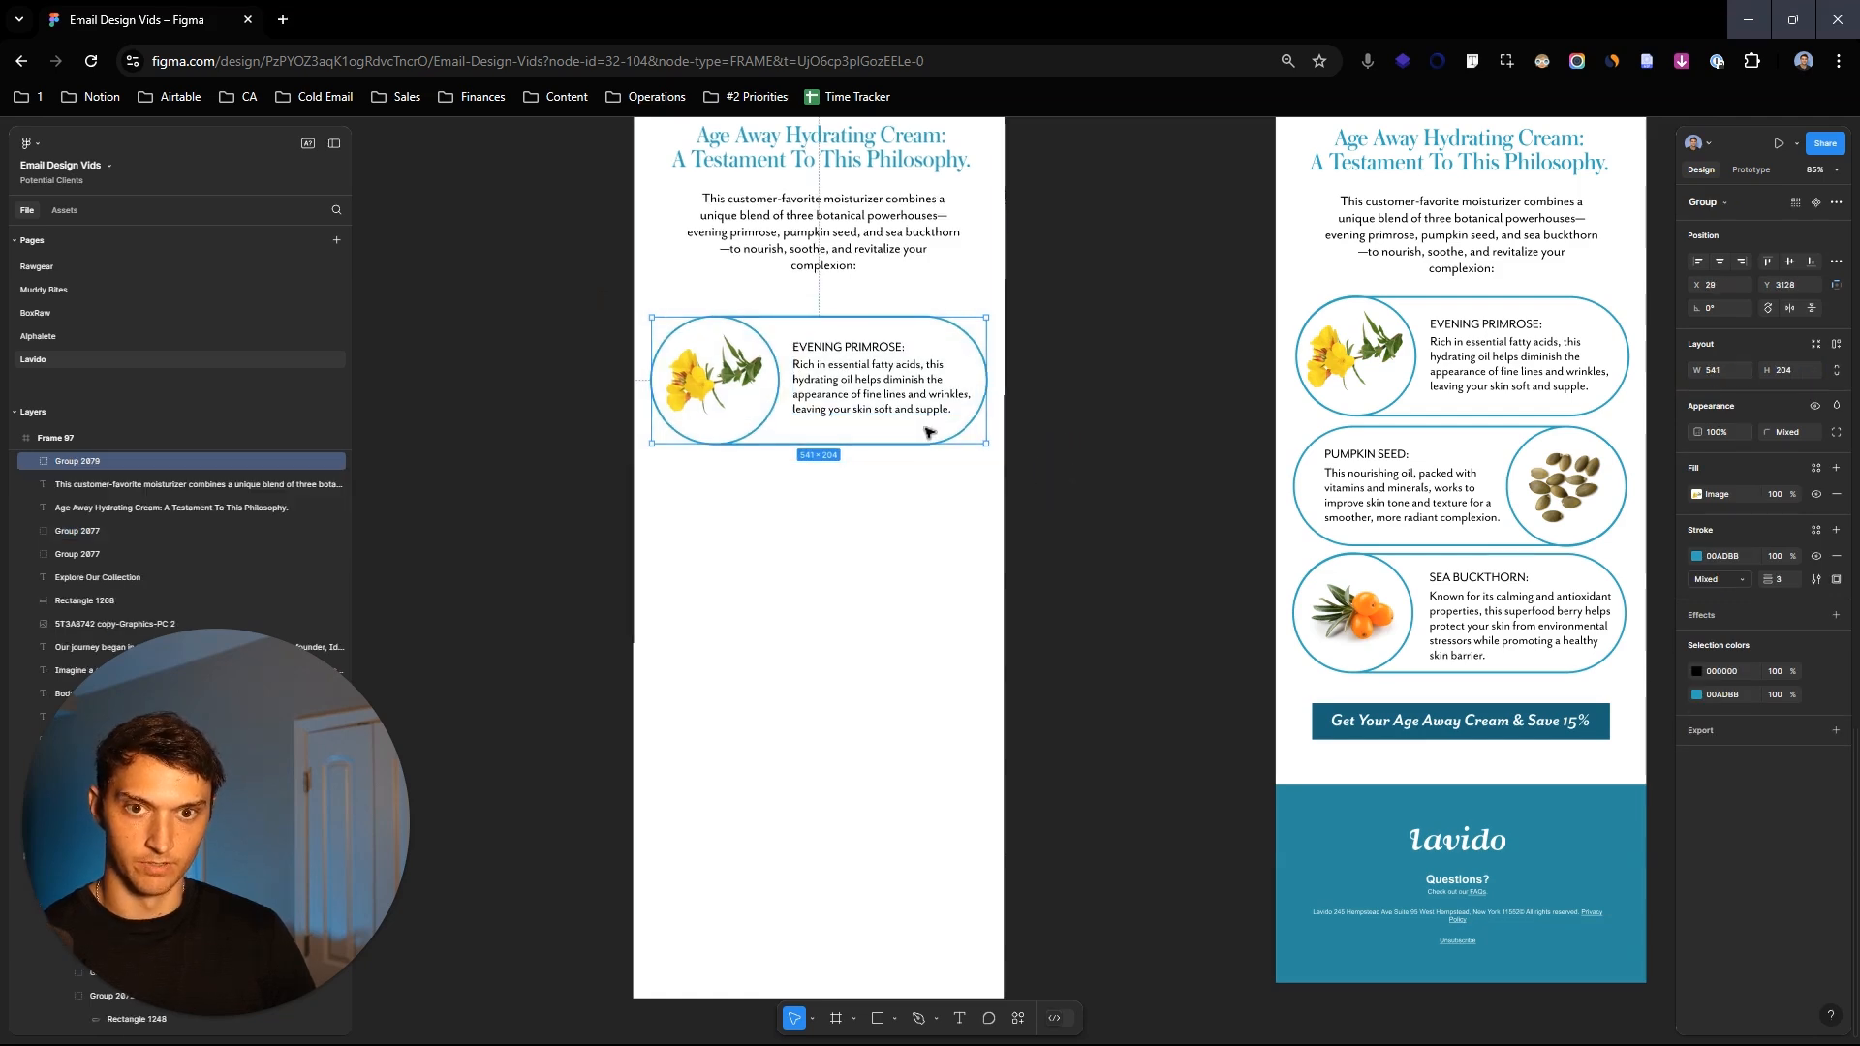
drag(874, 362, 863, 670)
Step: Align the three evening primrose cards on their horizontal centres
click(831, 414)
shift+click(893, 693)
shift+click(893, 596)
click(1789, 261)
key(ctrl+z)
click(1720, 261)
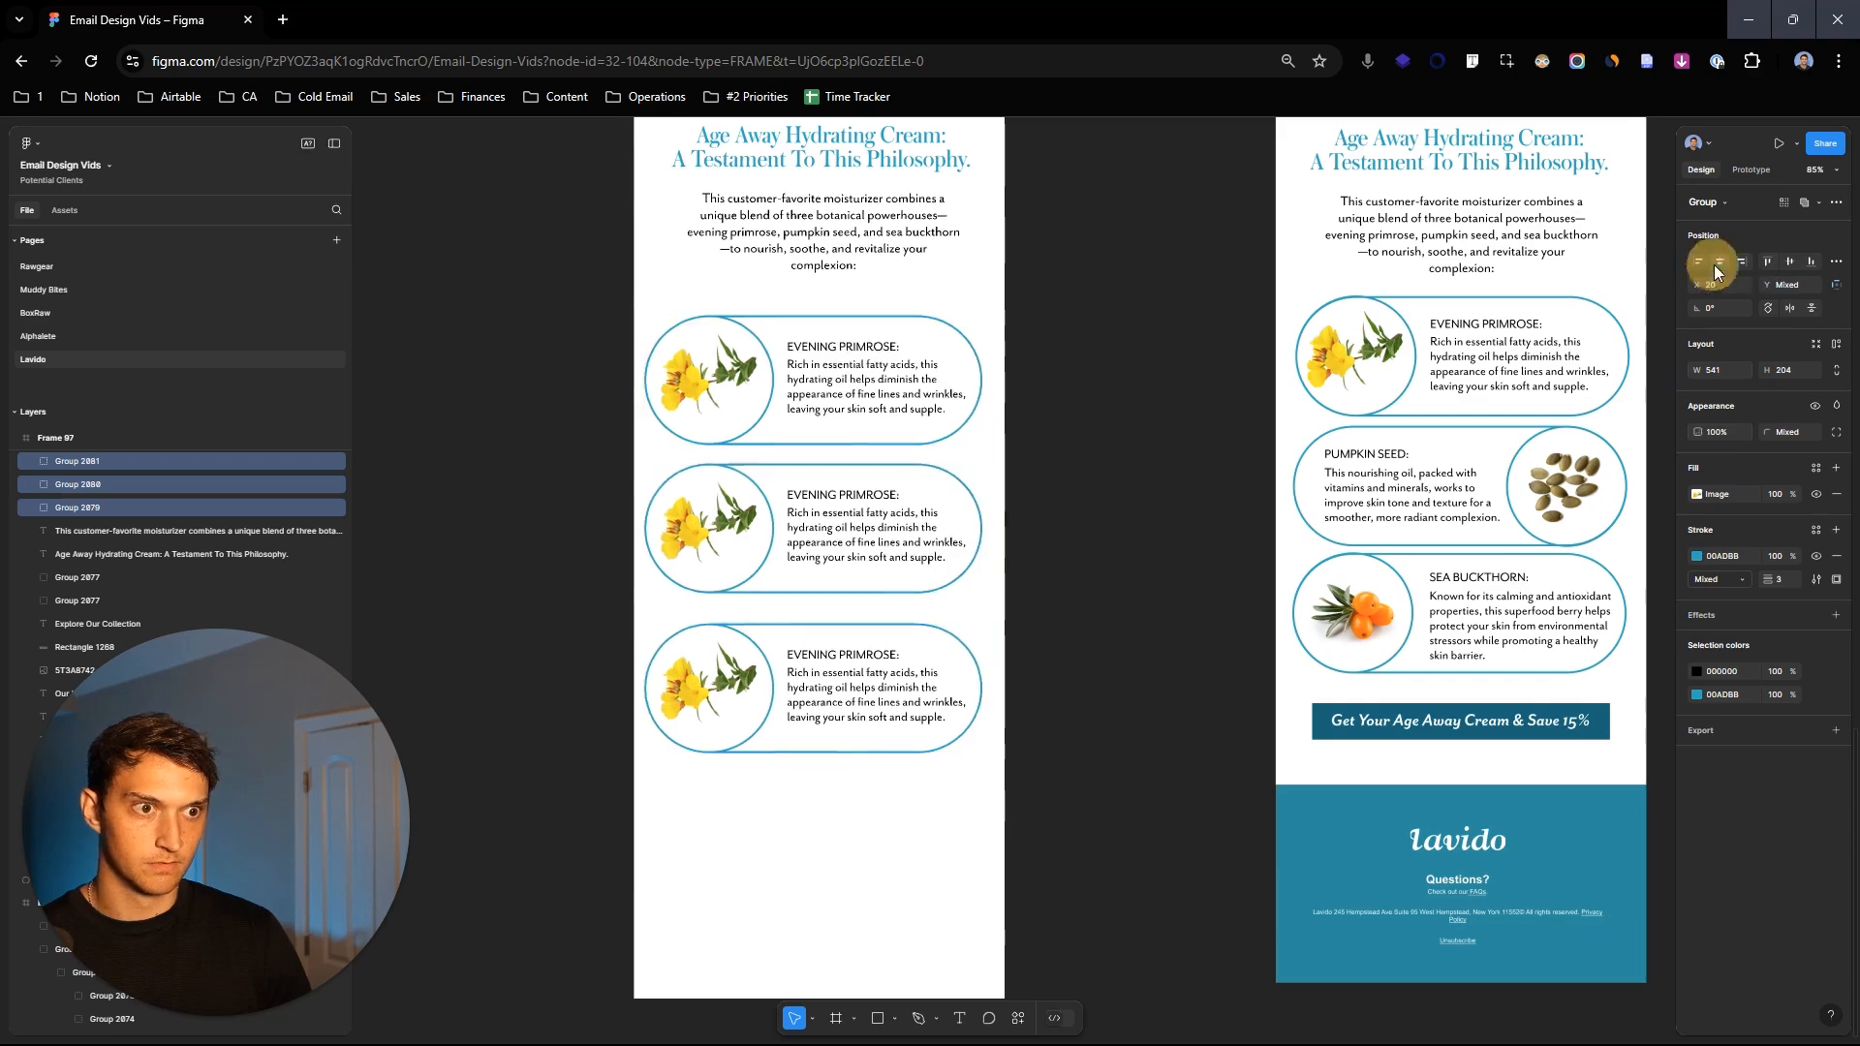
Step: Distribute the three cards with equal vertical spacing and move them slightly up and to the right
click(1838, 261)
click(1807, 311)
drag(928, 477, 938, 465)
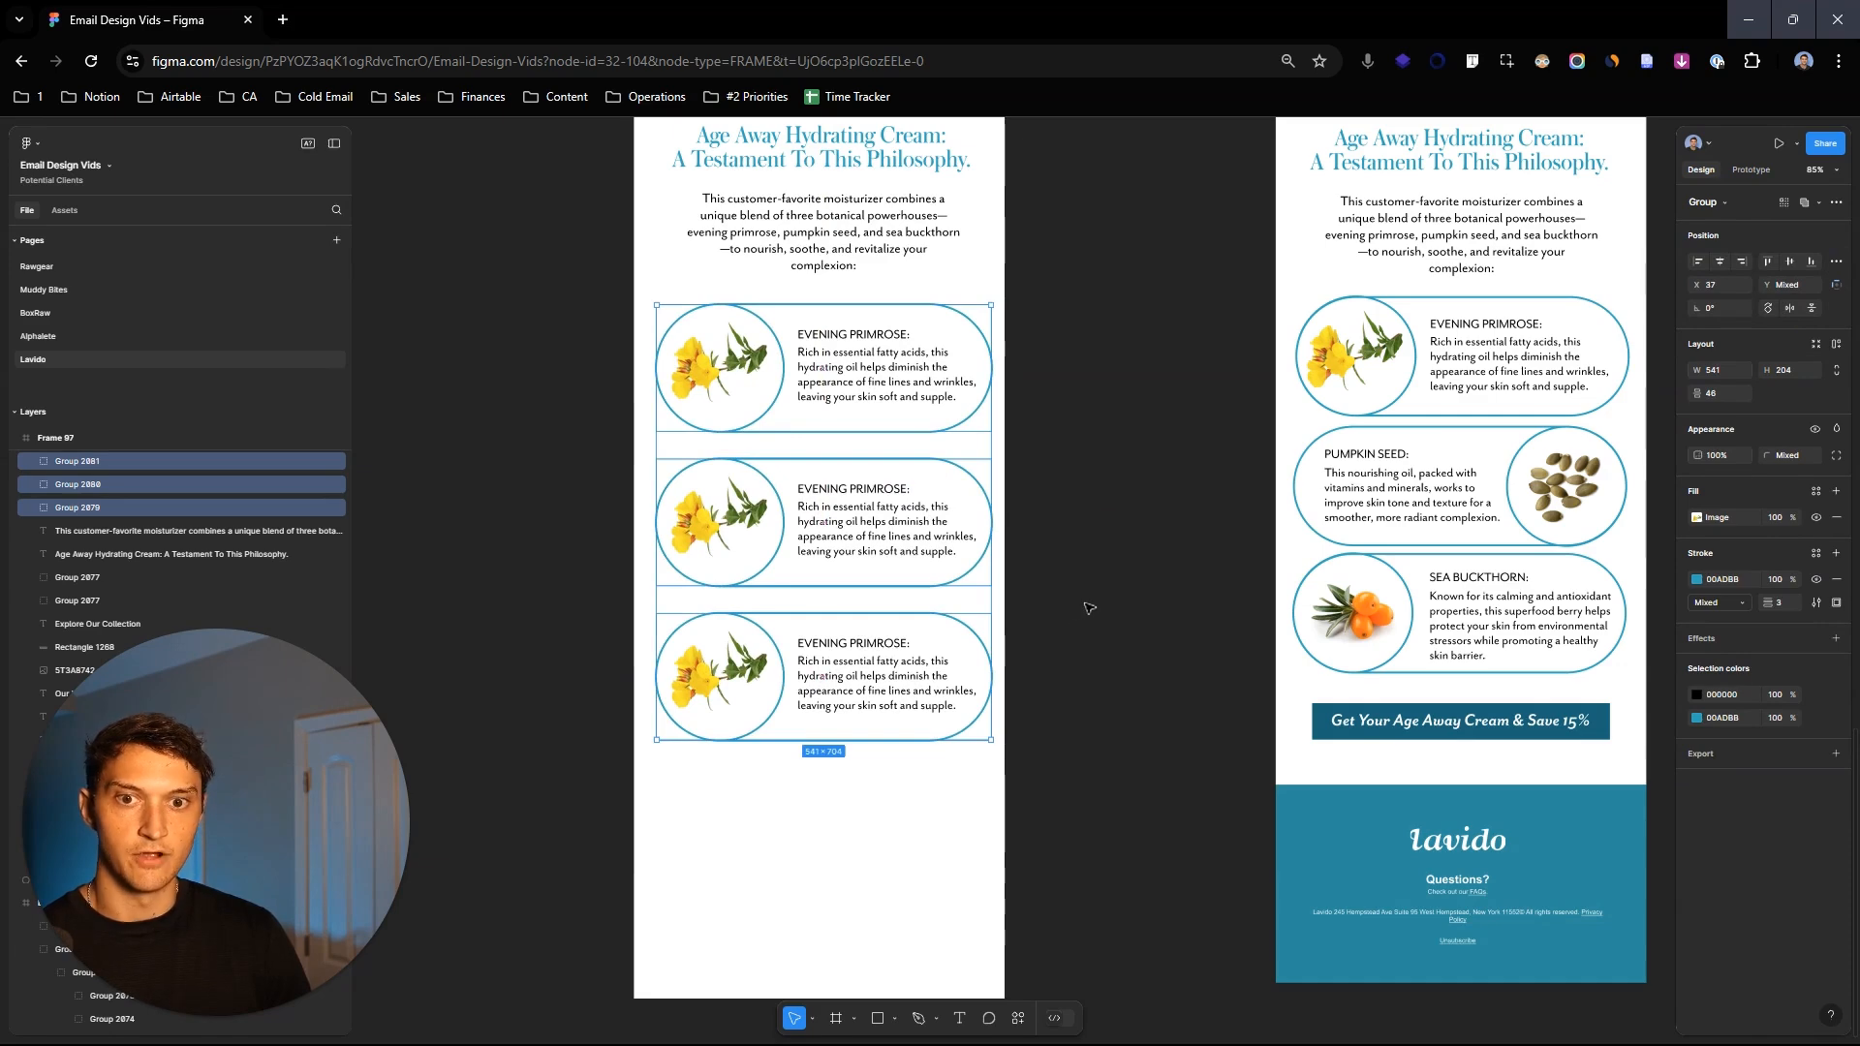
drag(1090, 607, 1099, 598)
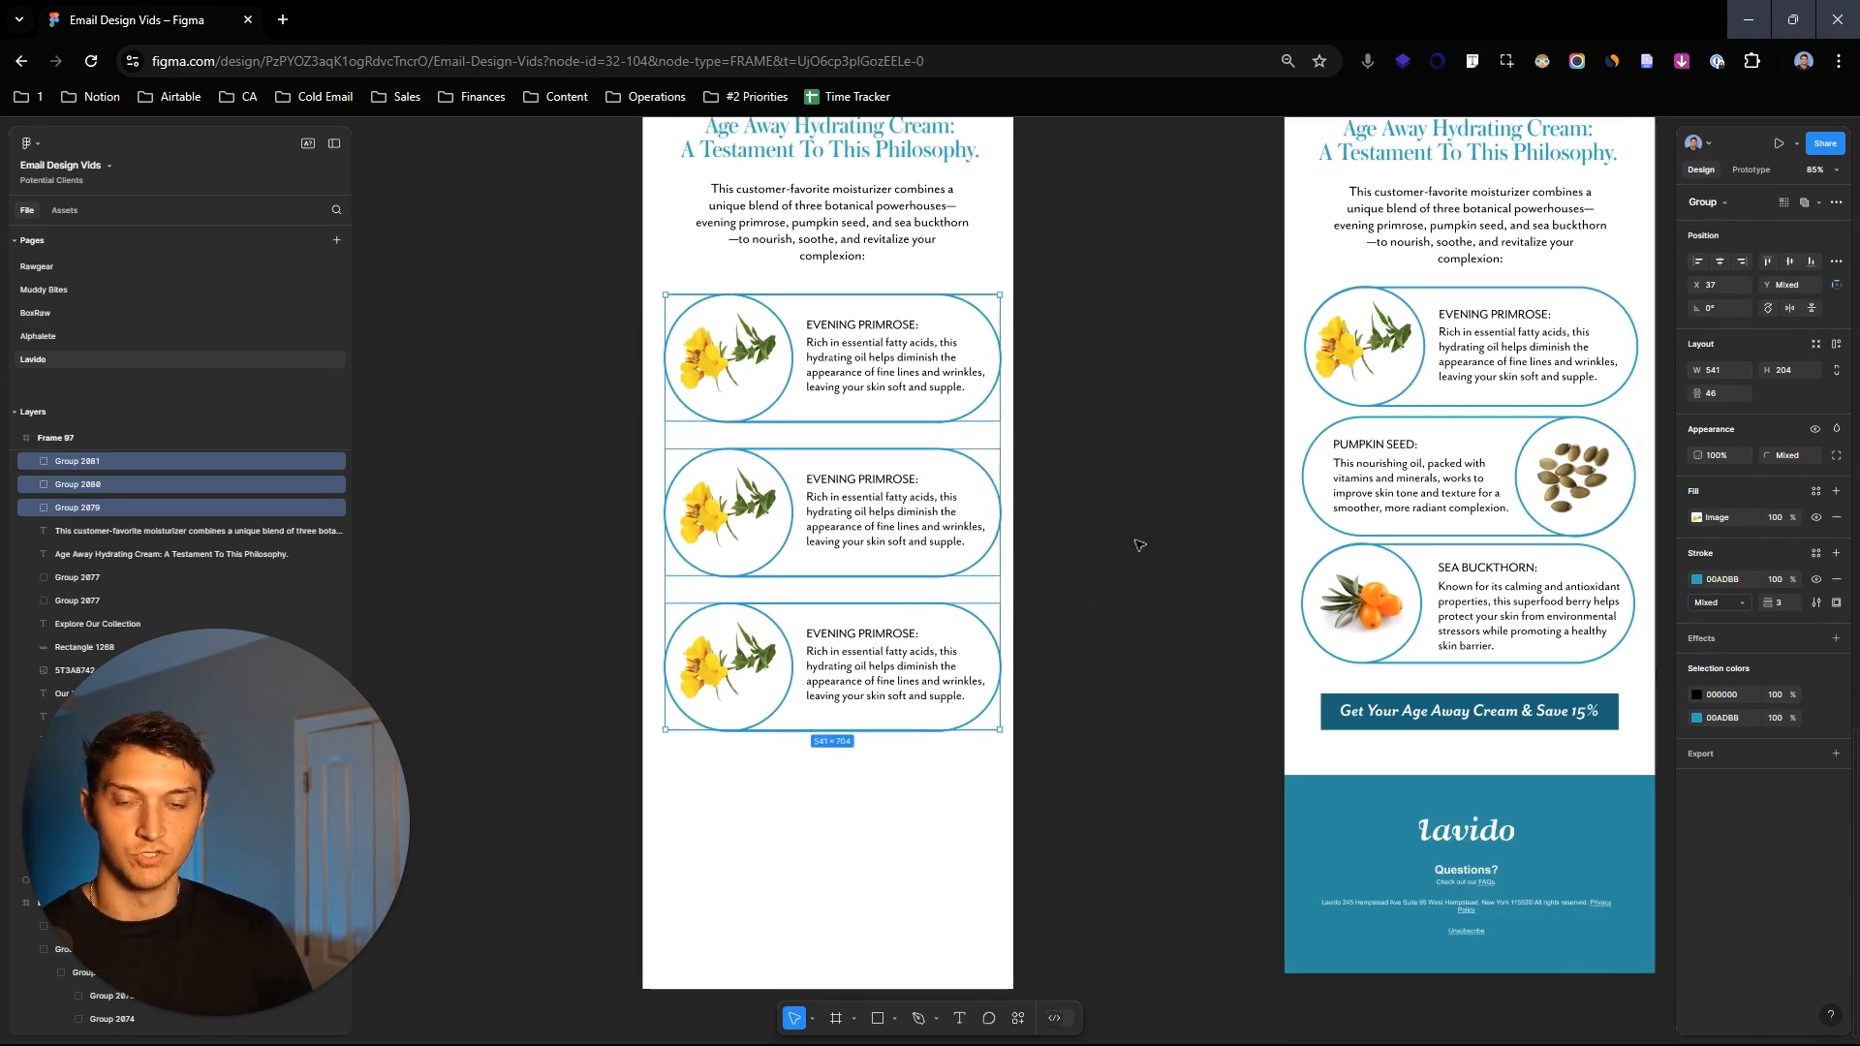
click(1140, 583)
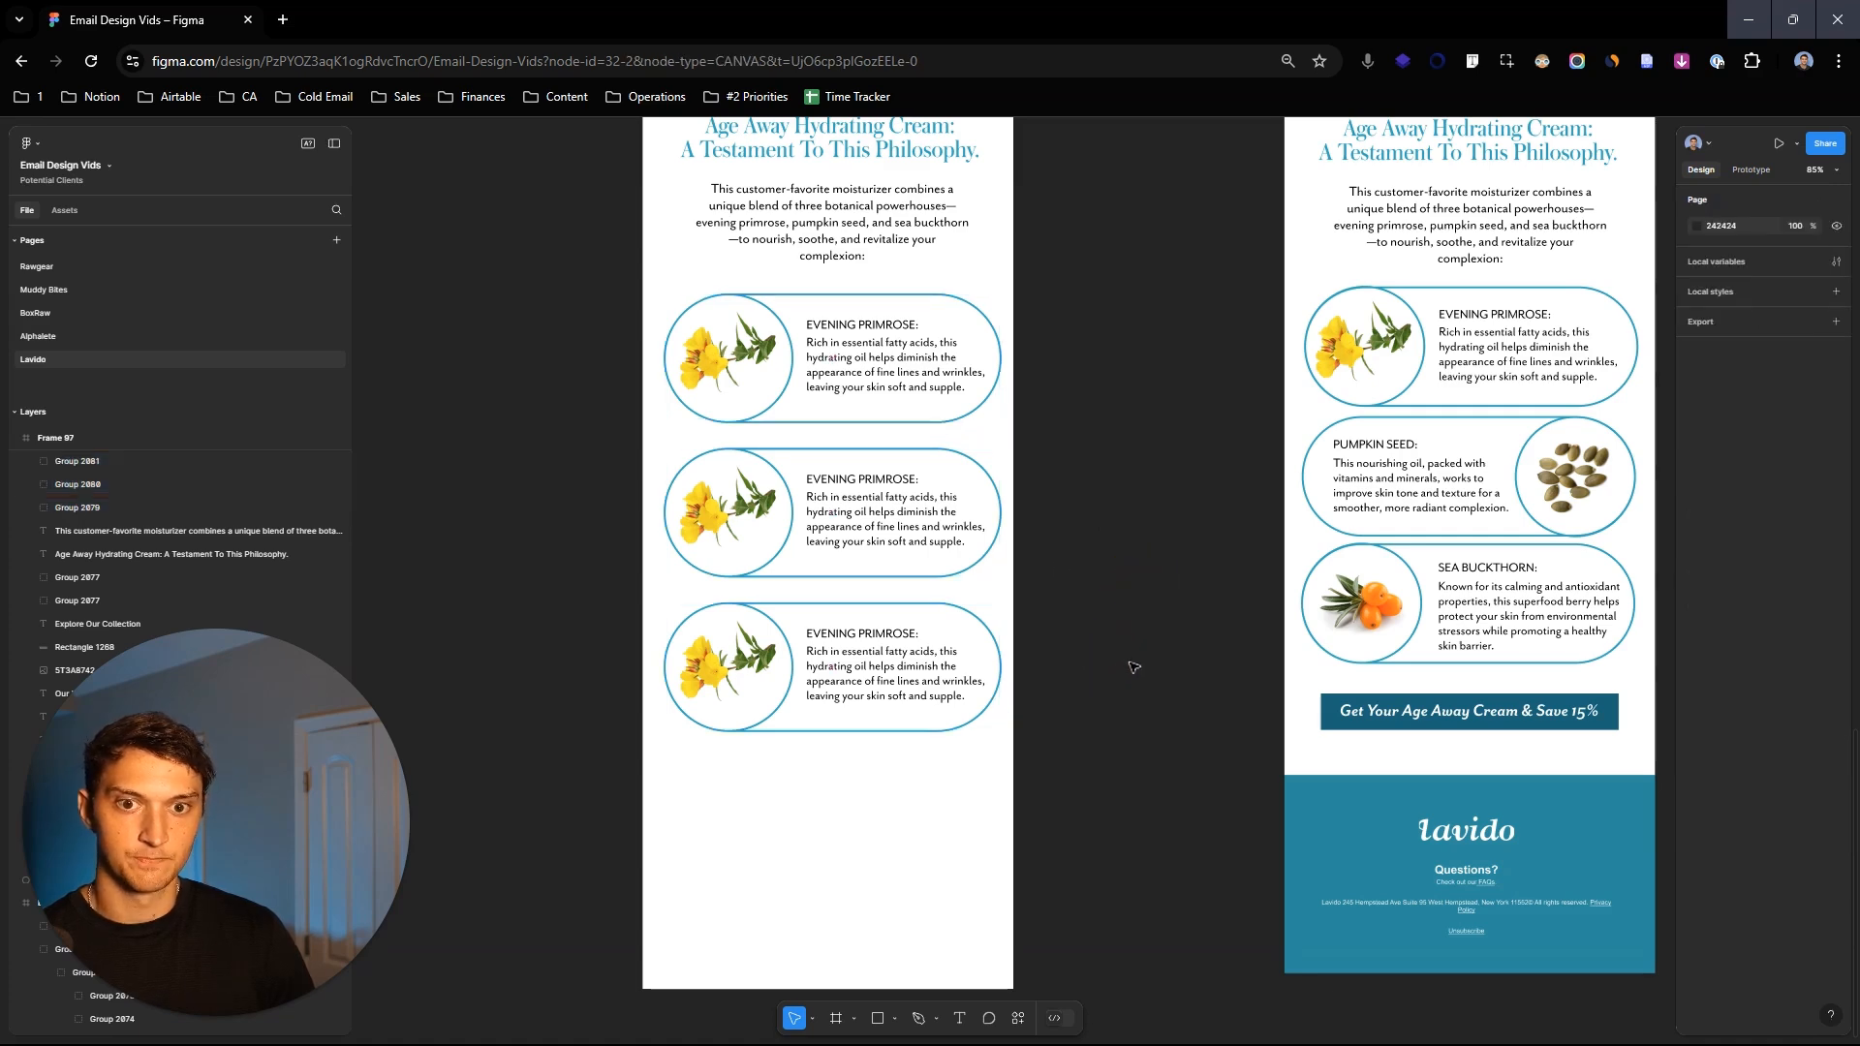
Step: Flip the middle card horizontally so that its image circle sits at the right end
click(900, 523)
right_click(920, 521)
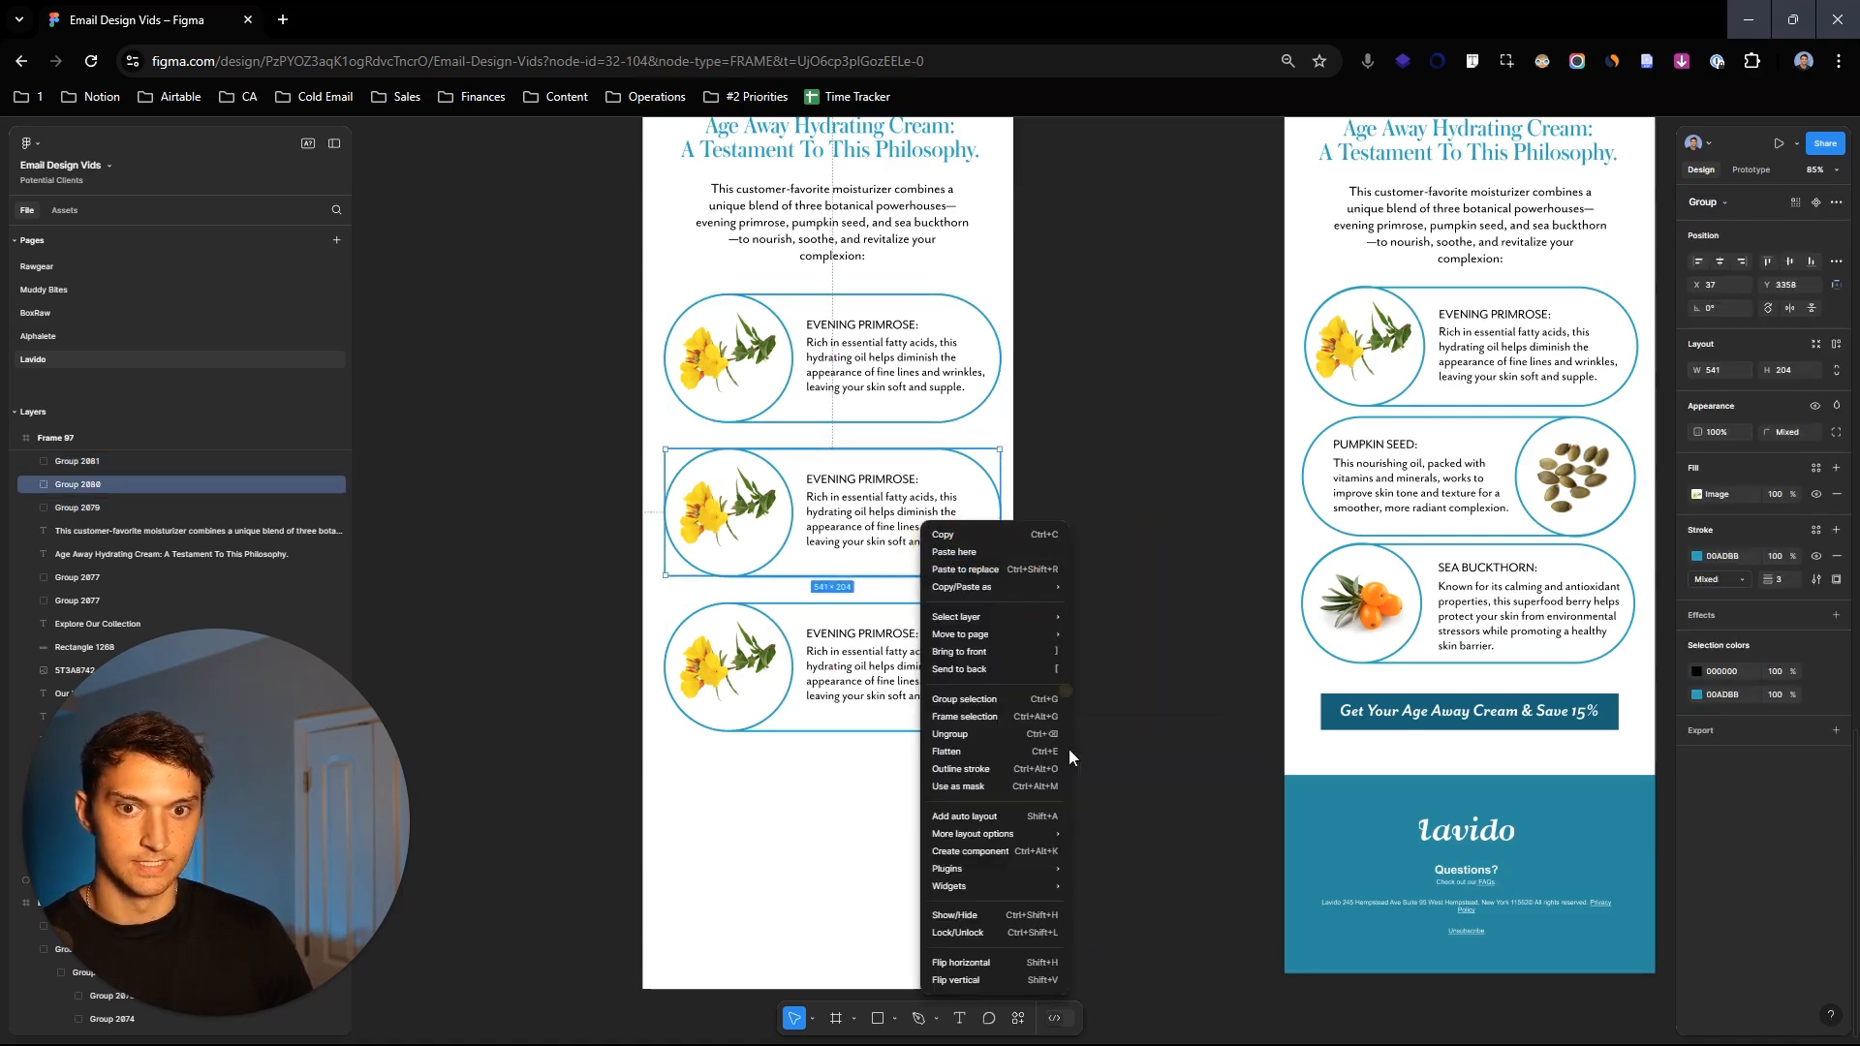
click(1003, 963)
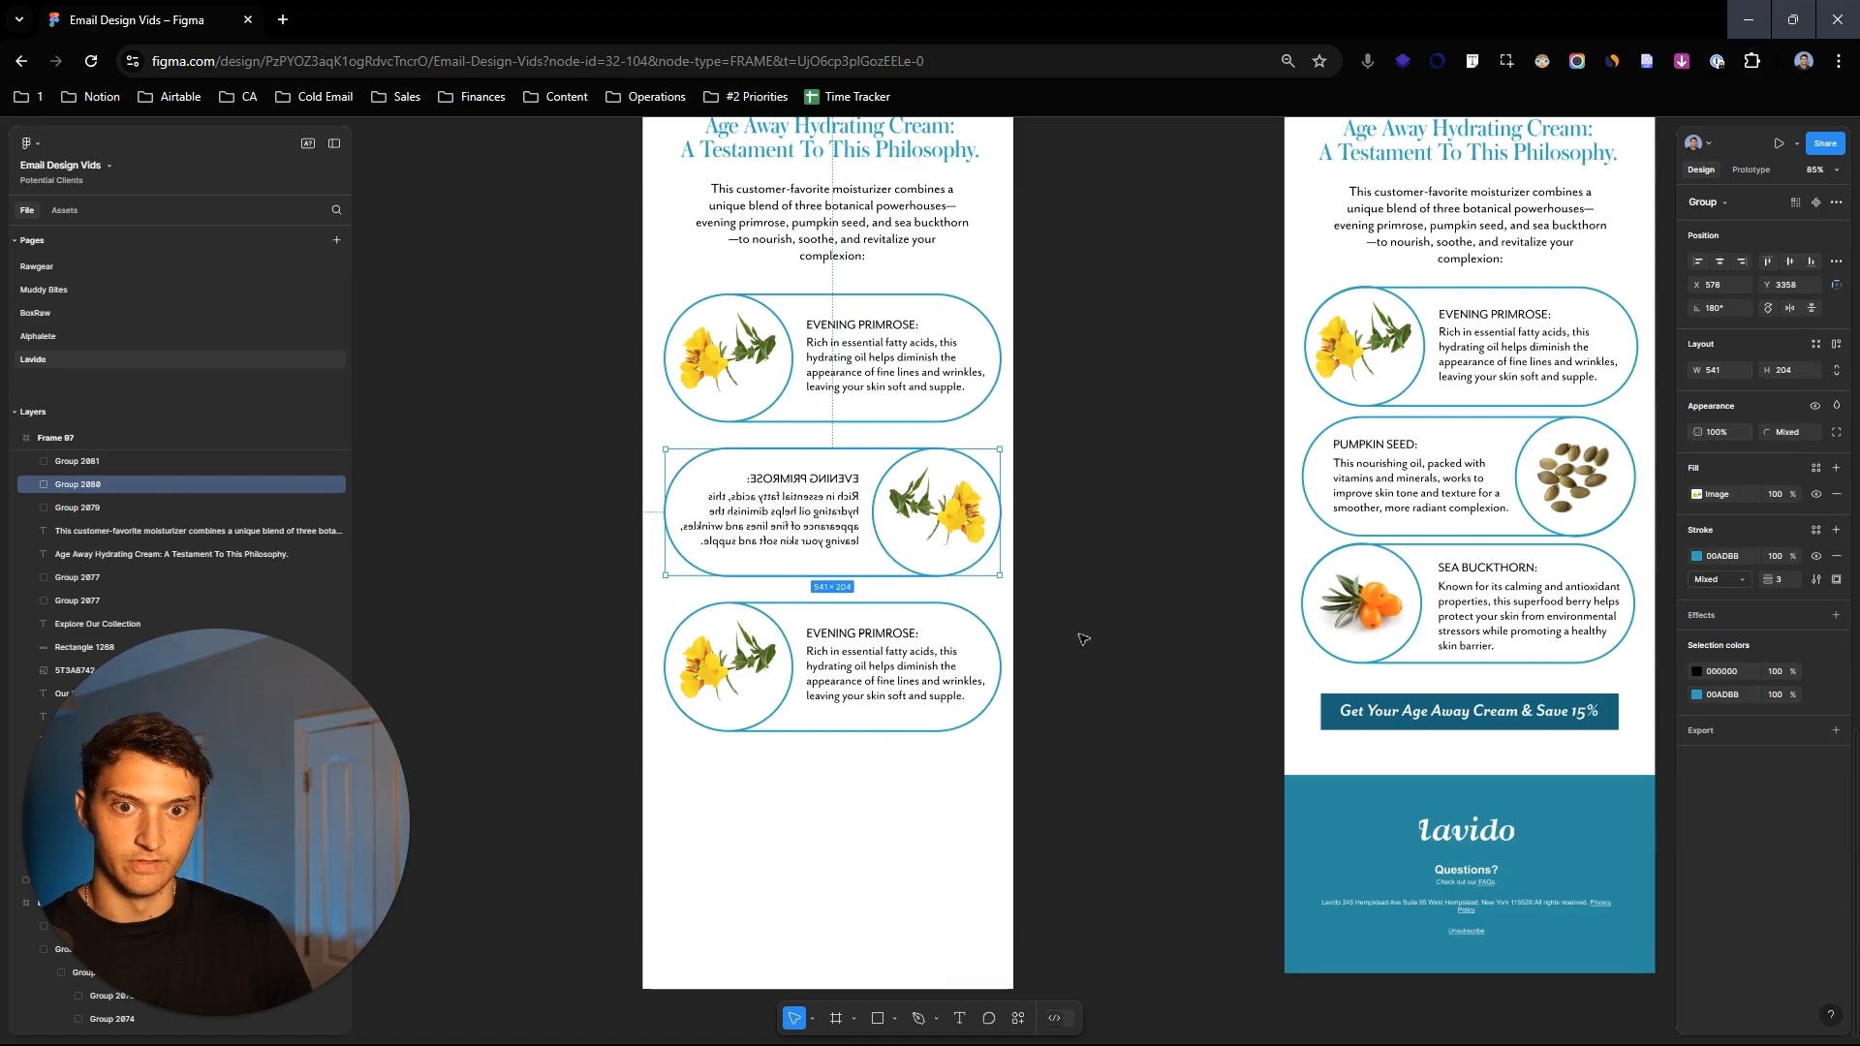
Step: Flip the middle card's mirrored text horizontally so it reads correctly, and shift the text block within the card
double_click(800, 521)
right_click(800, 522)
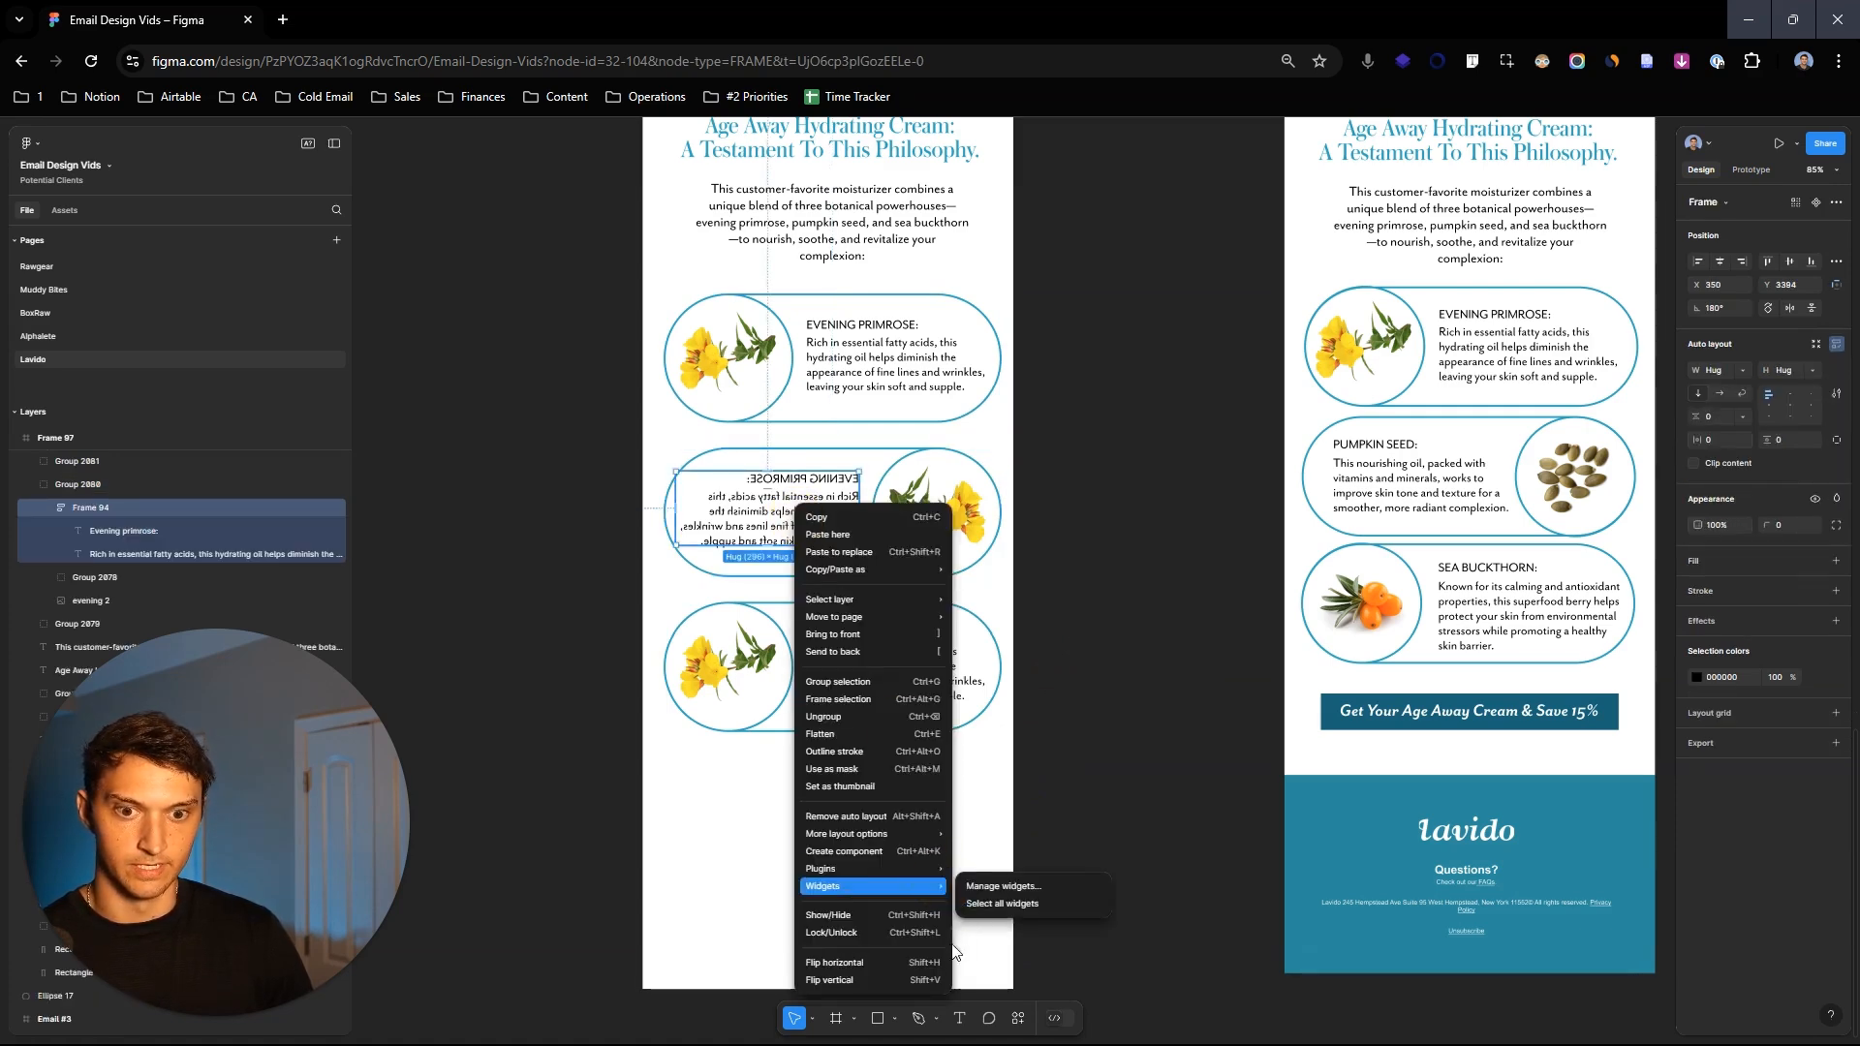
click(921, 963)
click(722, 504)
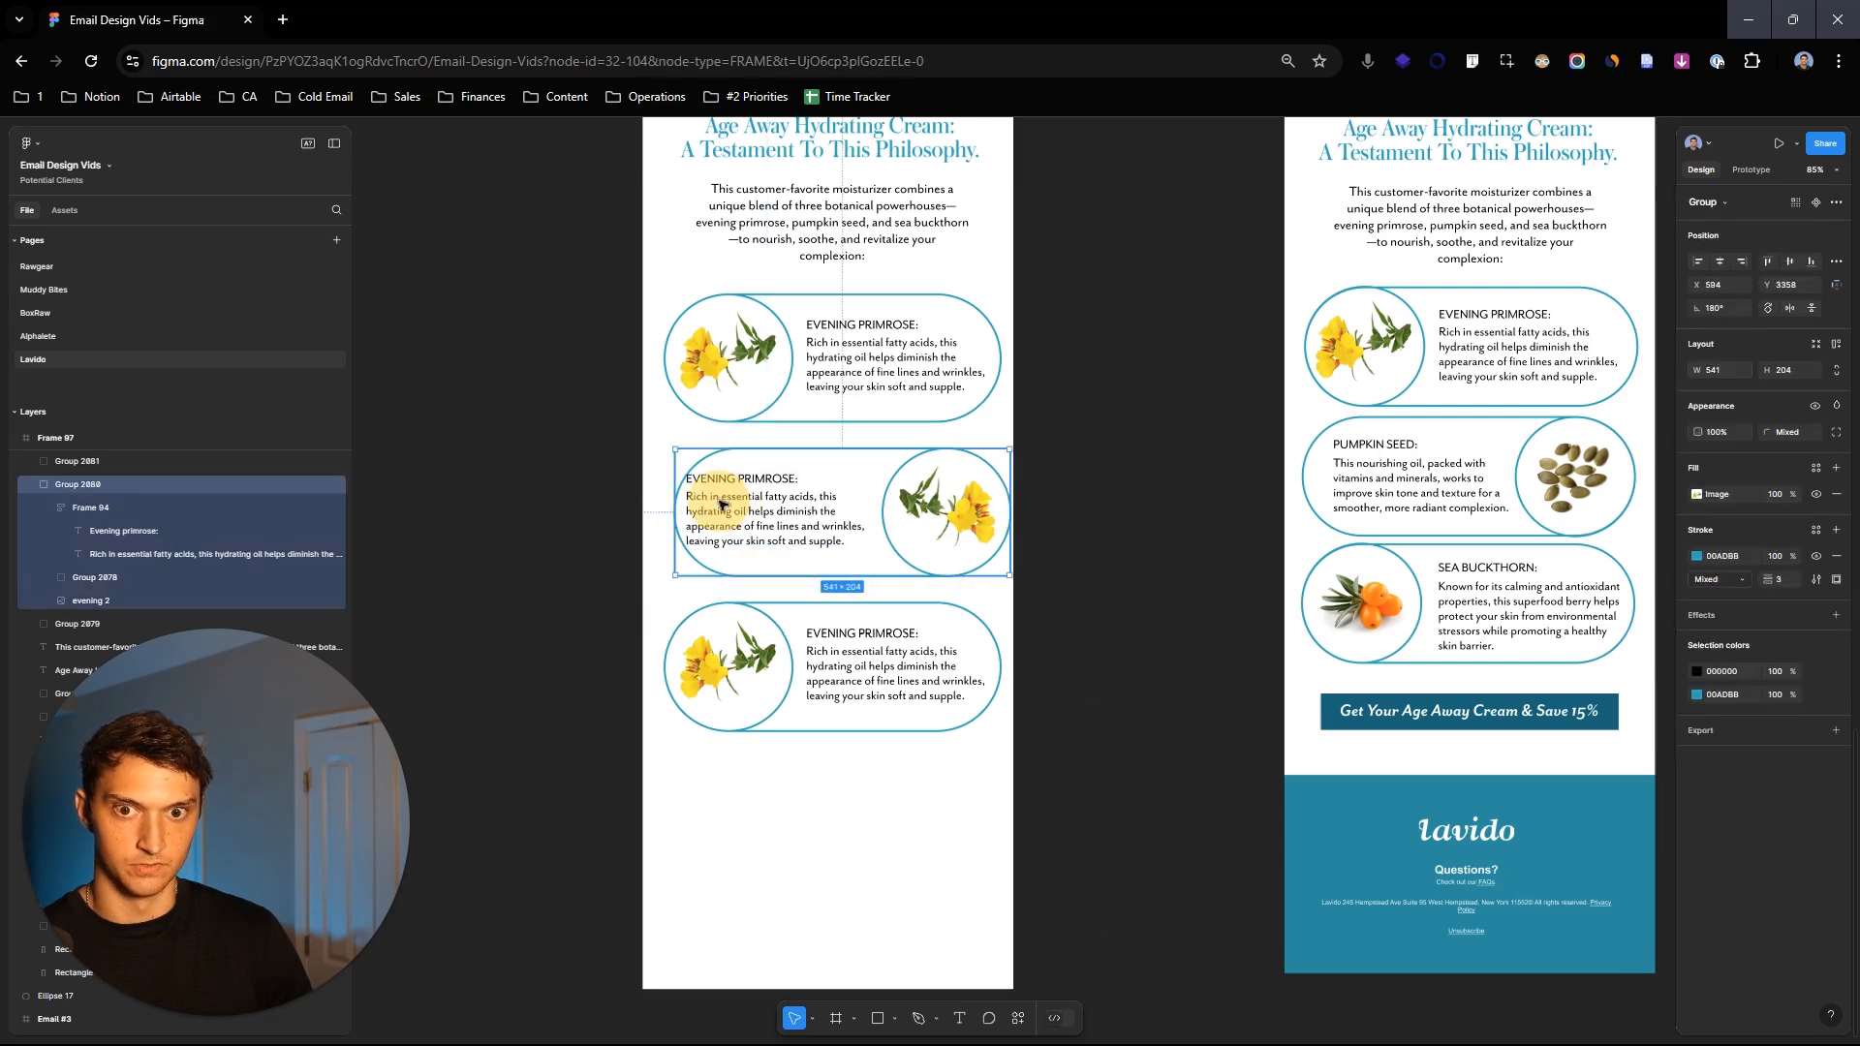
key(ctrl+z)
click(728, 498)
double_click(728, 498)
drag(738, 502, 748, 505)
click(590, 463)
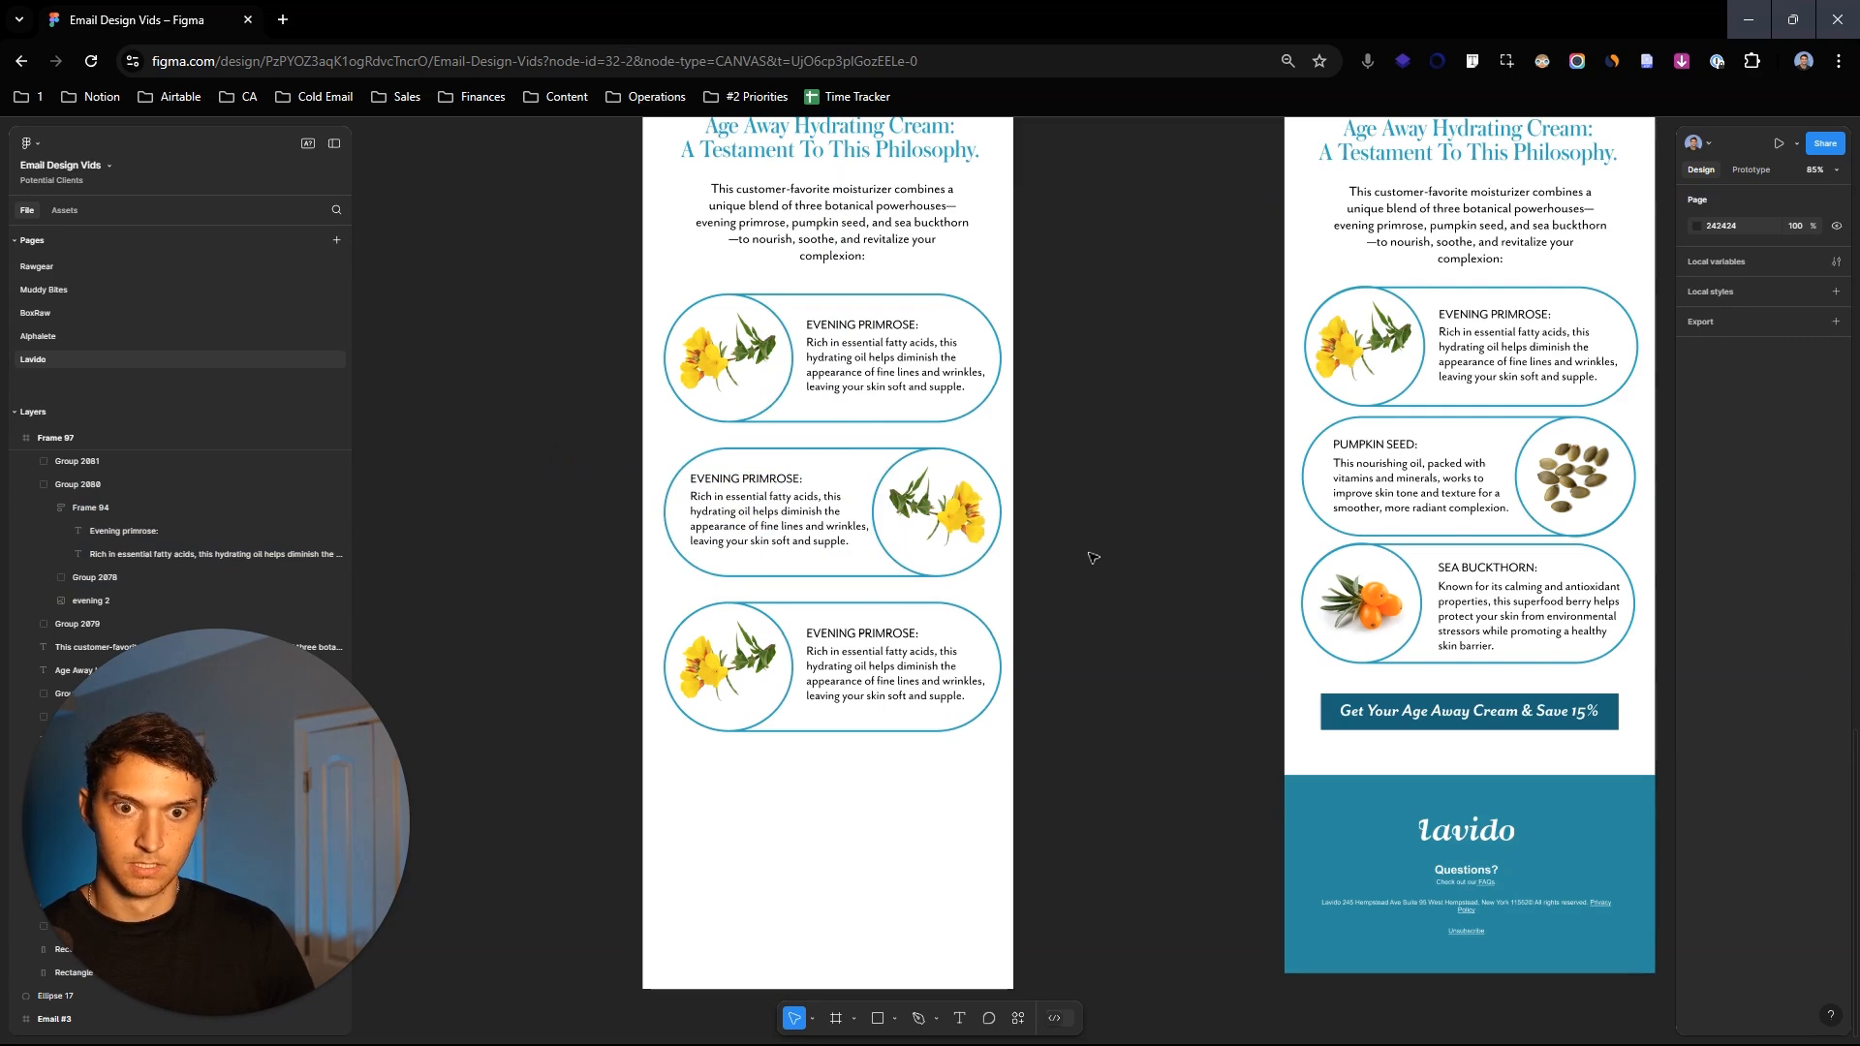
Step: Delete the two duplicated primrose cards beneath the first card in the new frame
scroll(1093, 558, down, 2)
click(852, 411)
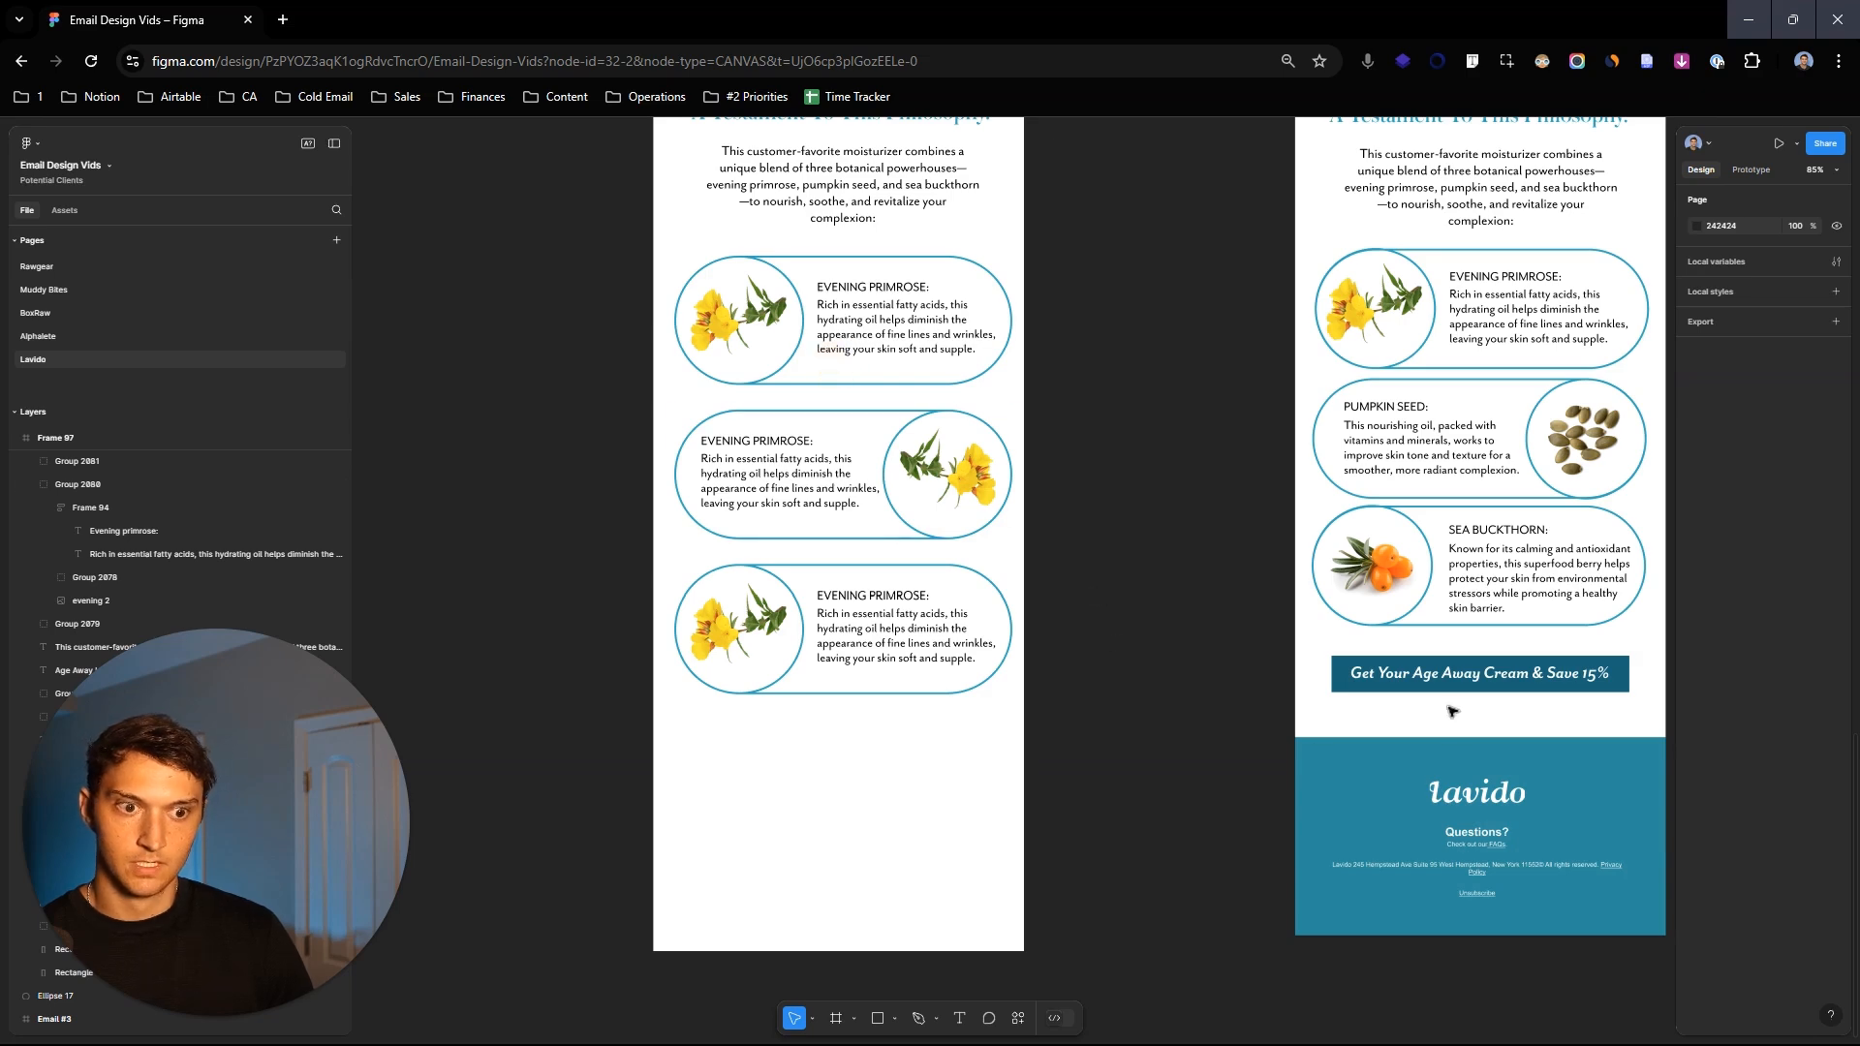
scroll(1217, 668, up, 2)
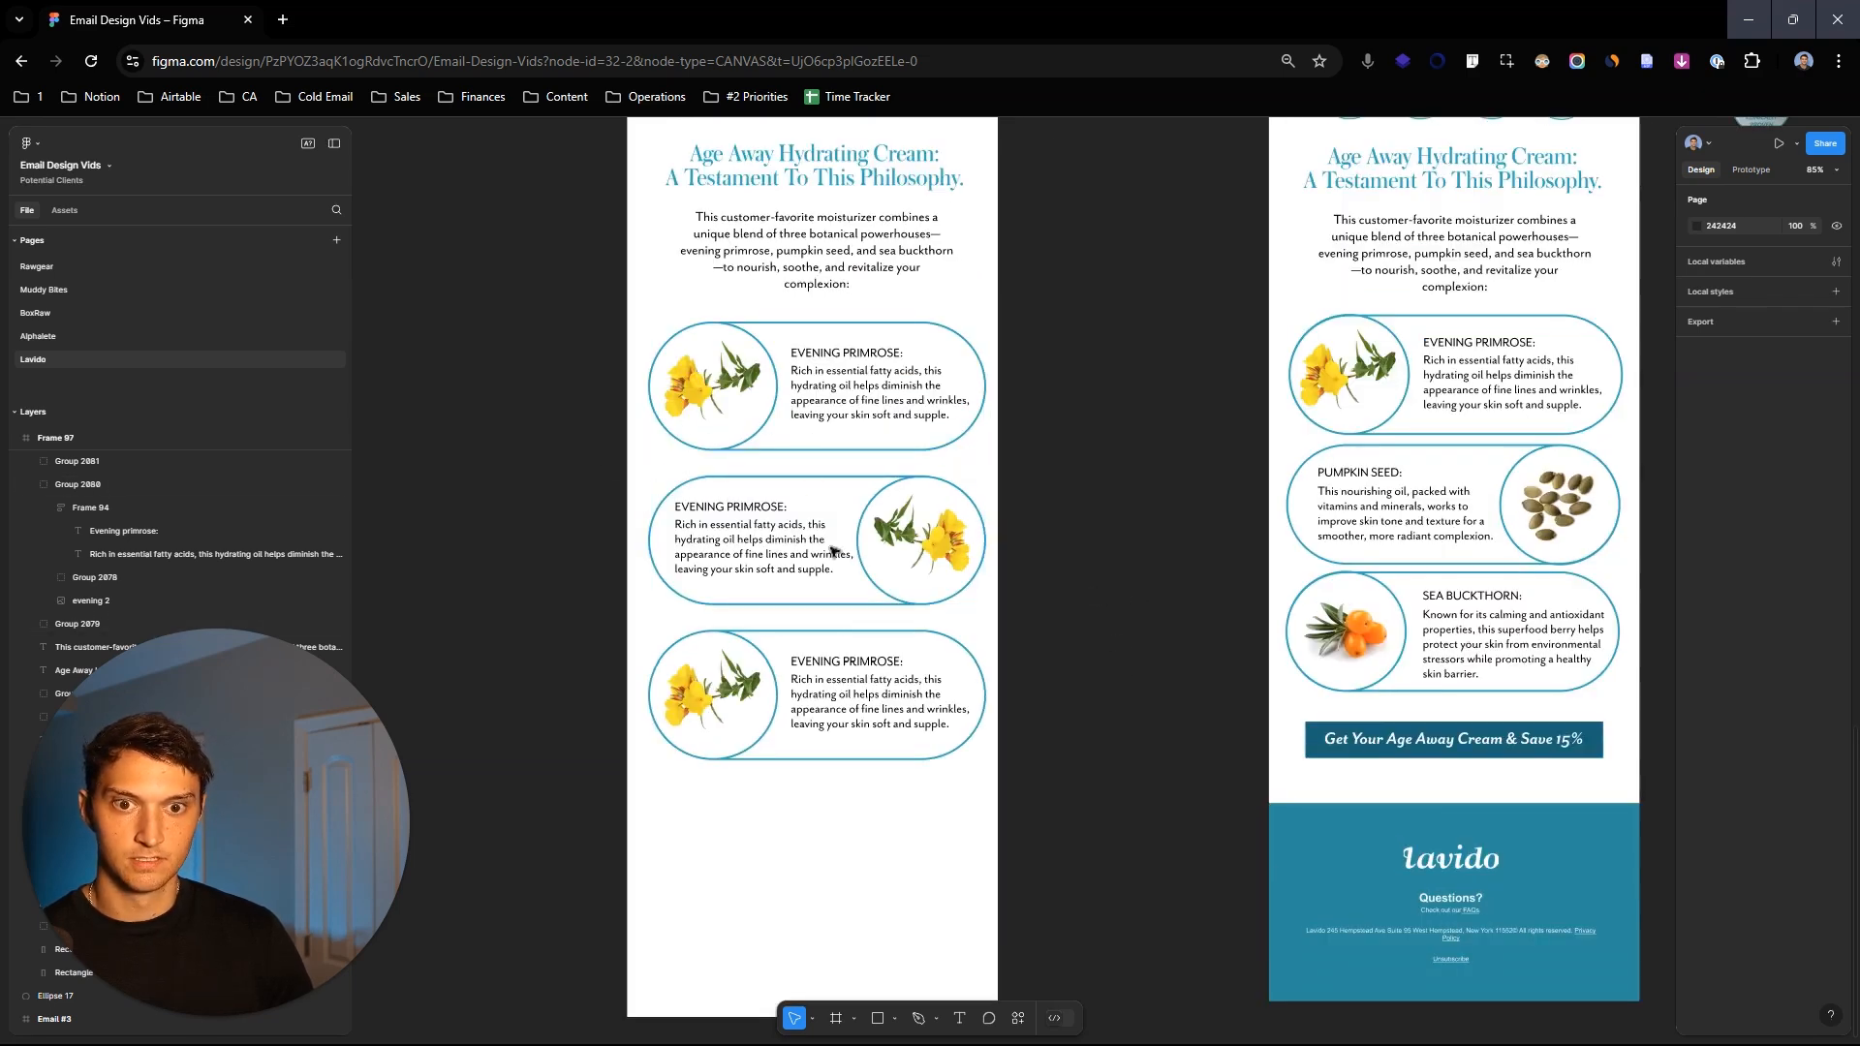
click(935, 549)
click(760, 537)
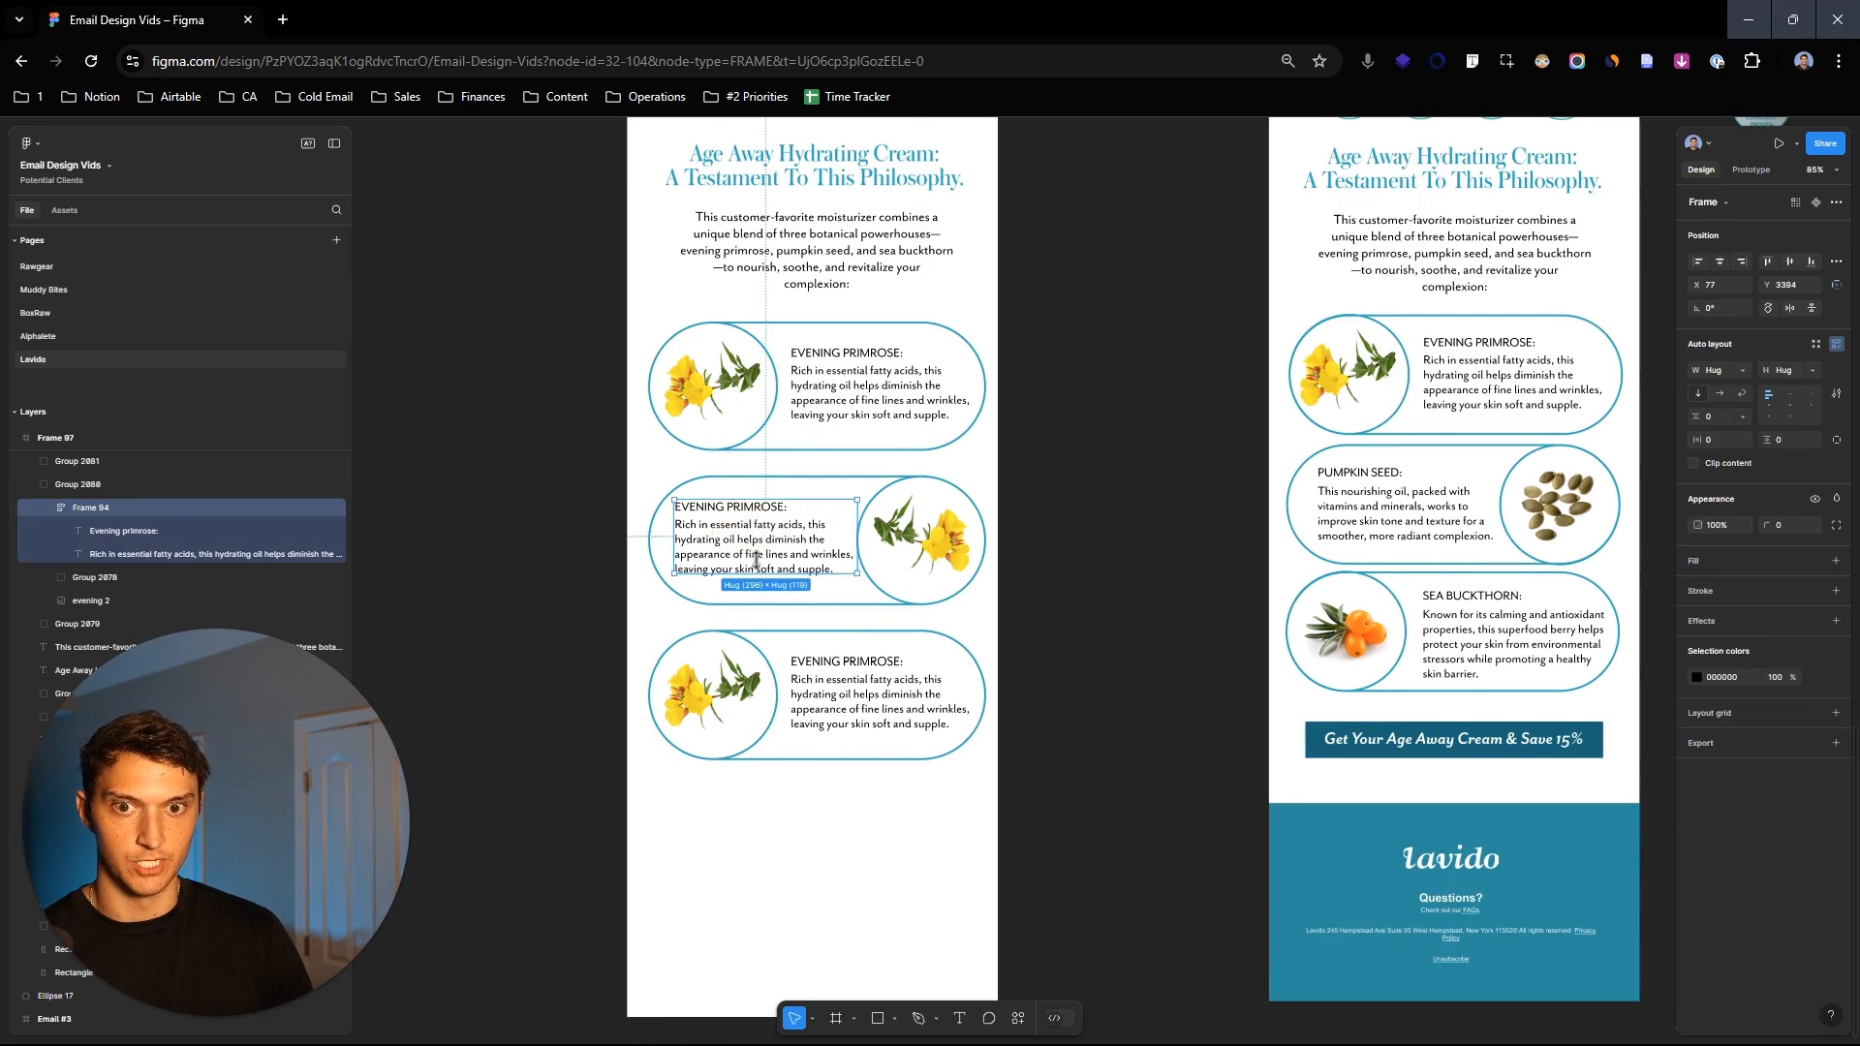
click(570, 483)
scroll(575, 487, down, 1)
drag(614, 448, 1037, 718)
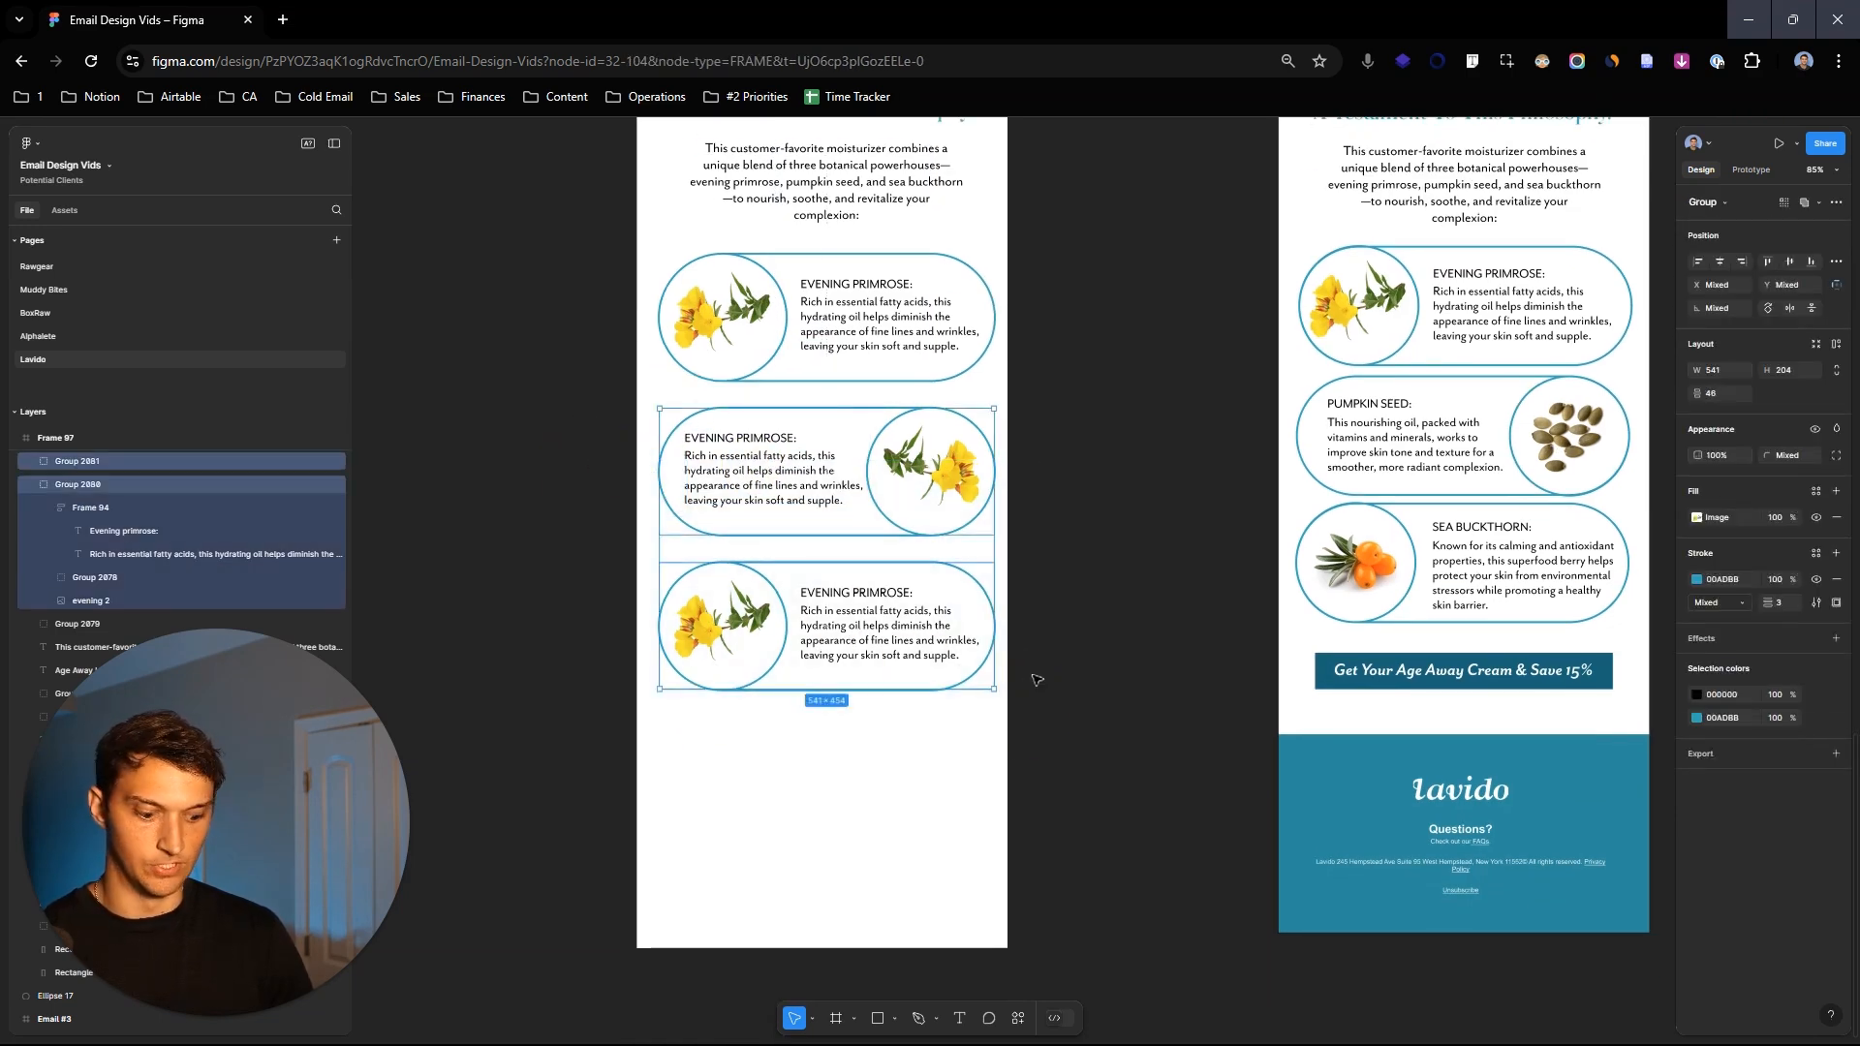
key(Delete)
Step: Copy the evening primrose, pumpkin seed and sea buckthorn cards from the reference email and paste them into the new frame
click(1450, 468)
click(1453, 460)
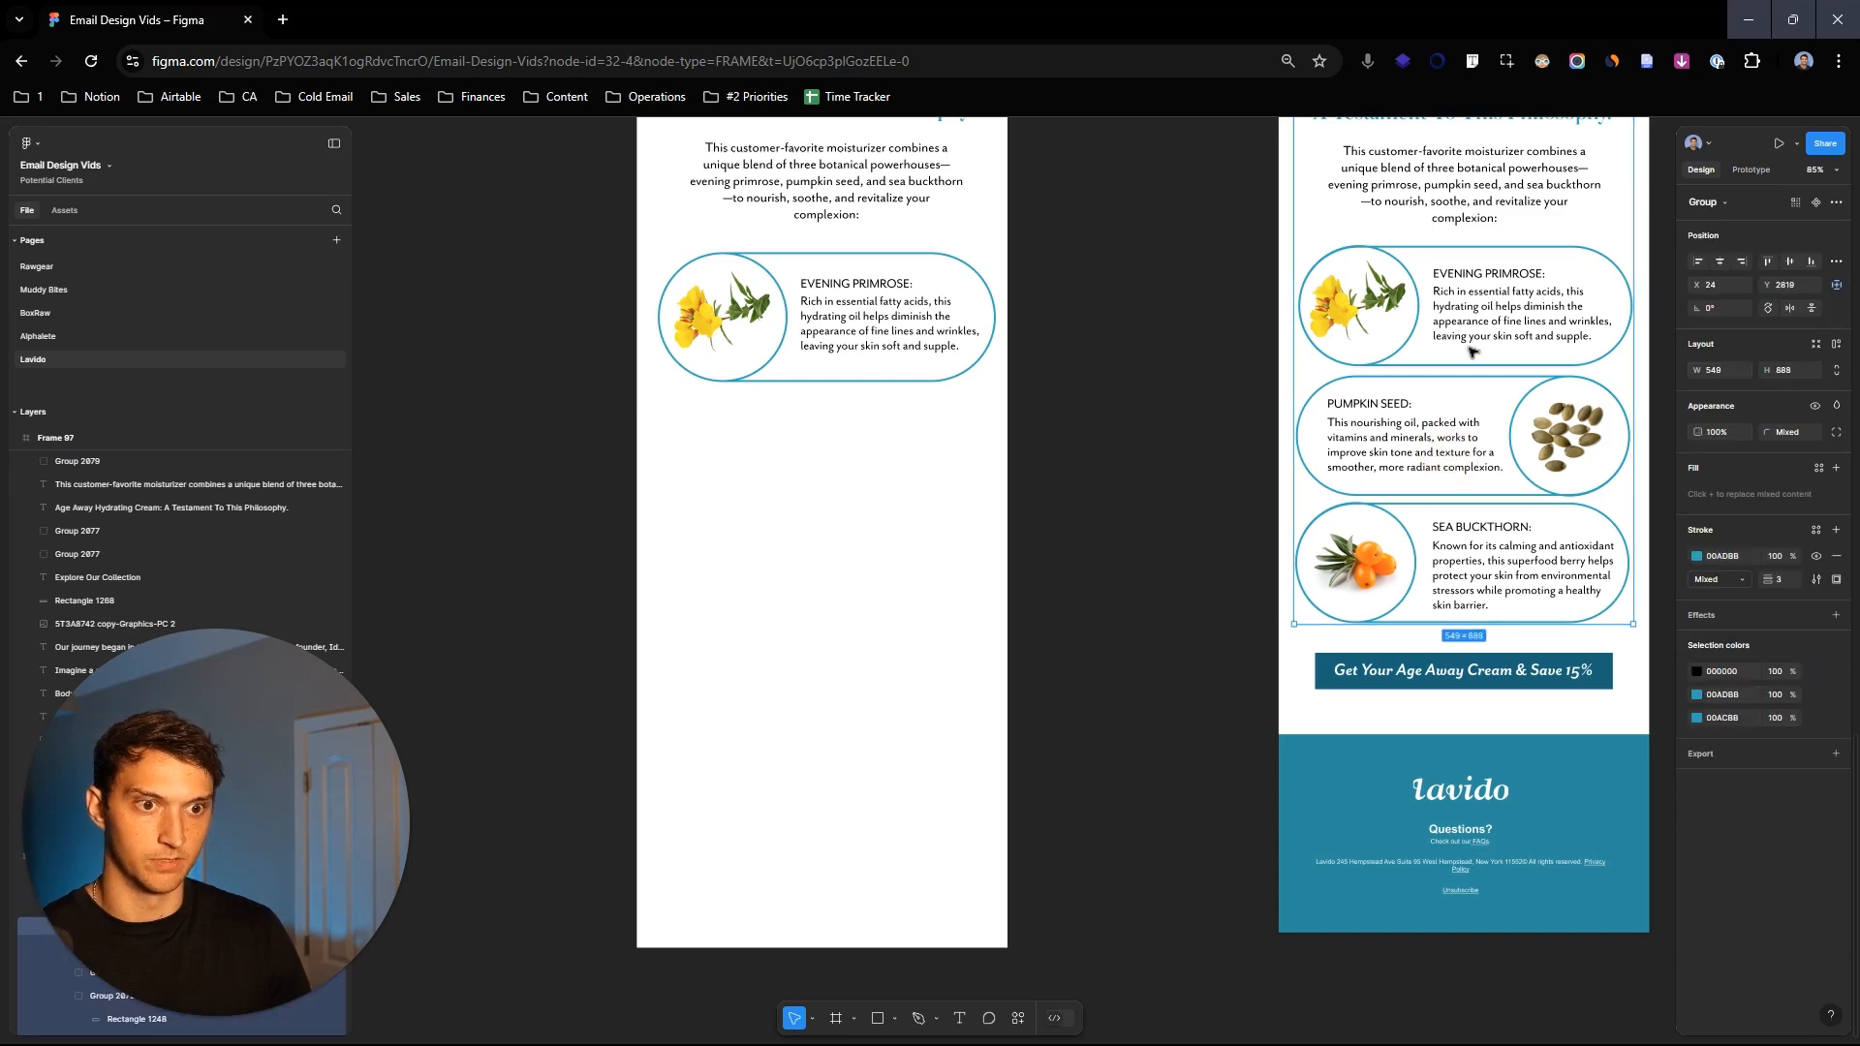
click(1471, 350)
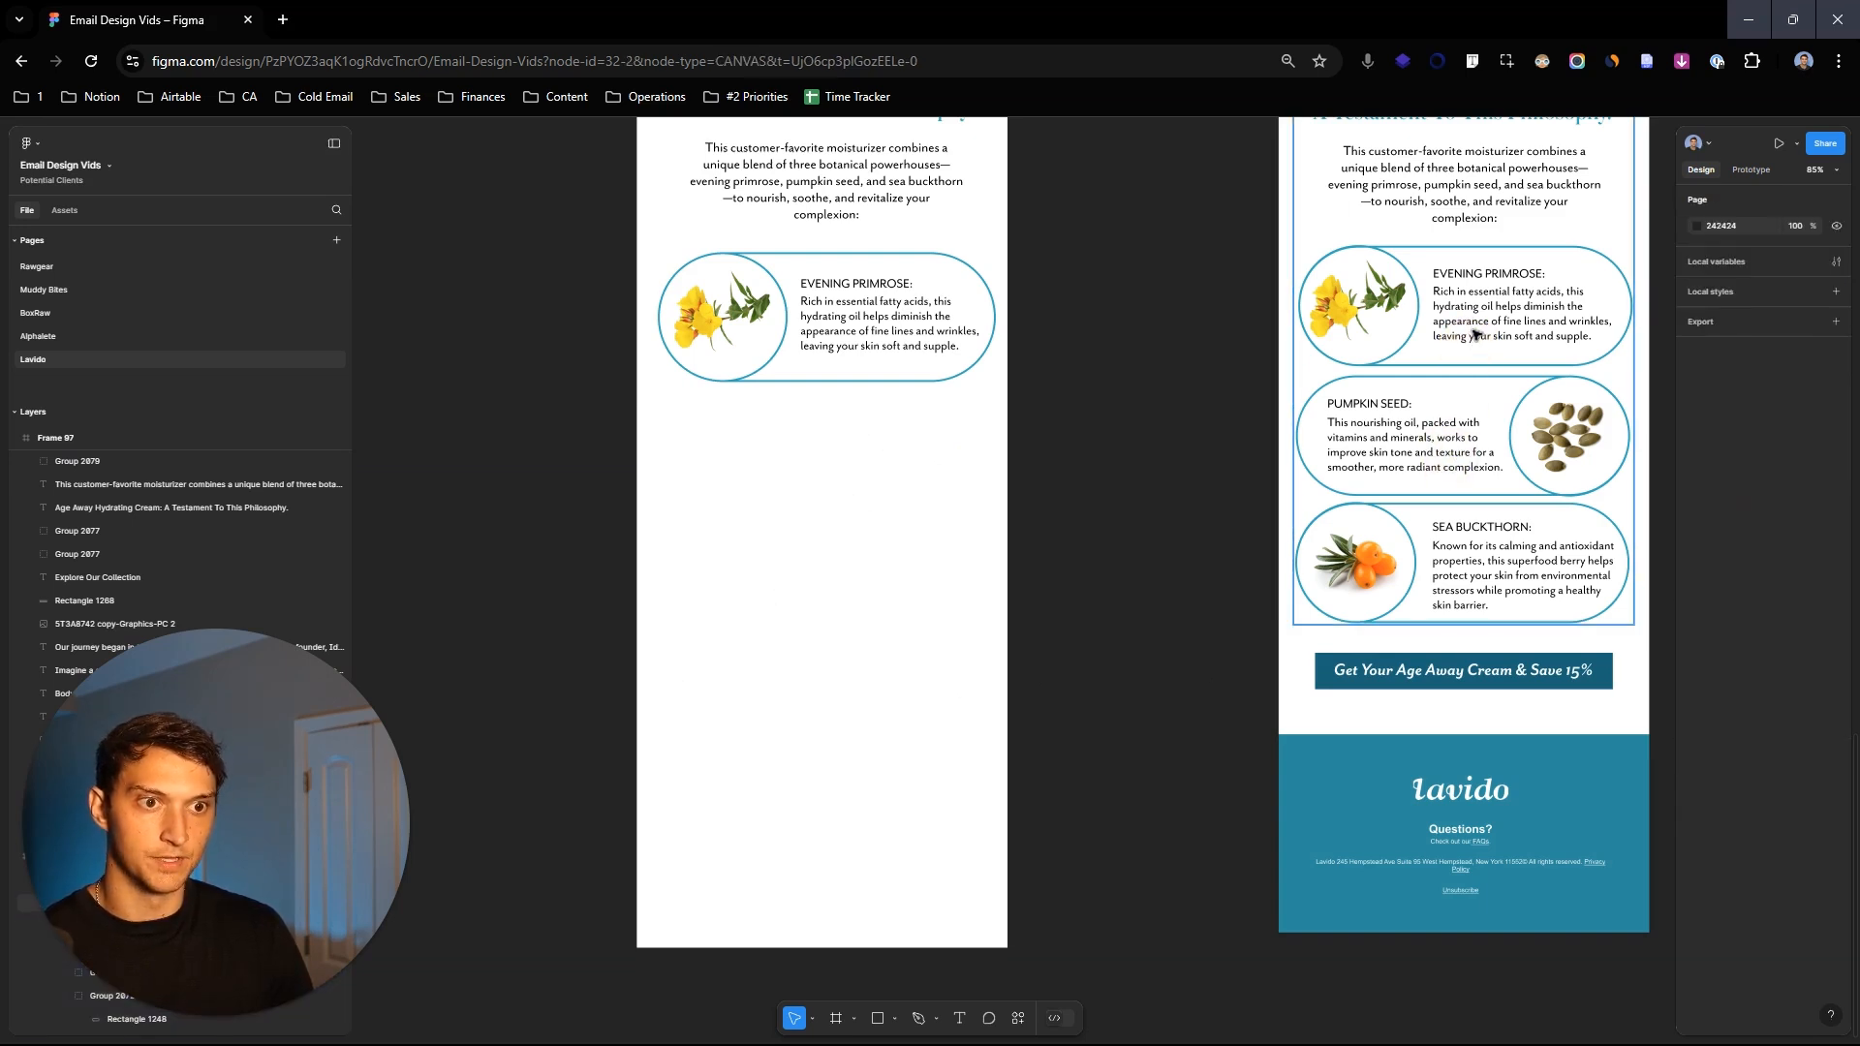
click(1475, 337)
double_click(1477, 331)
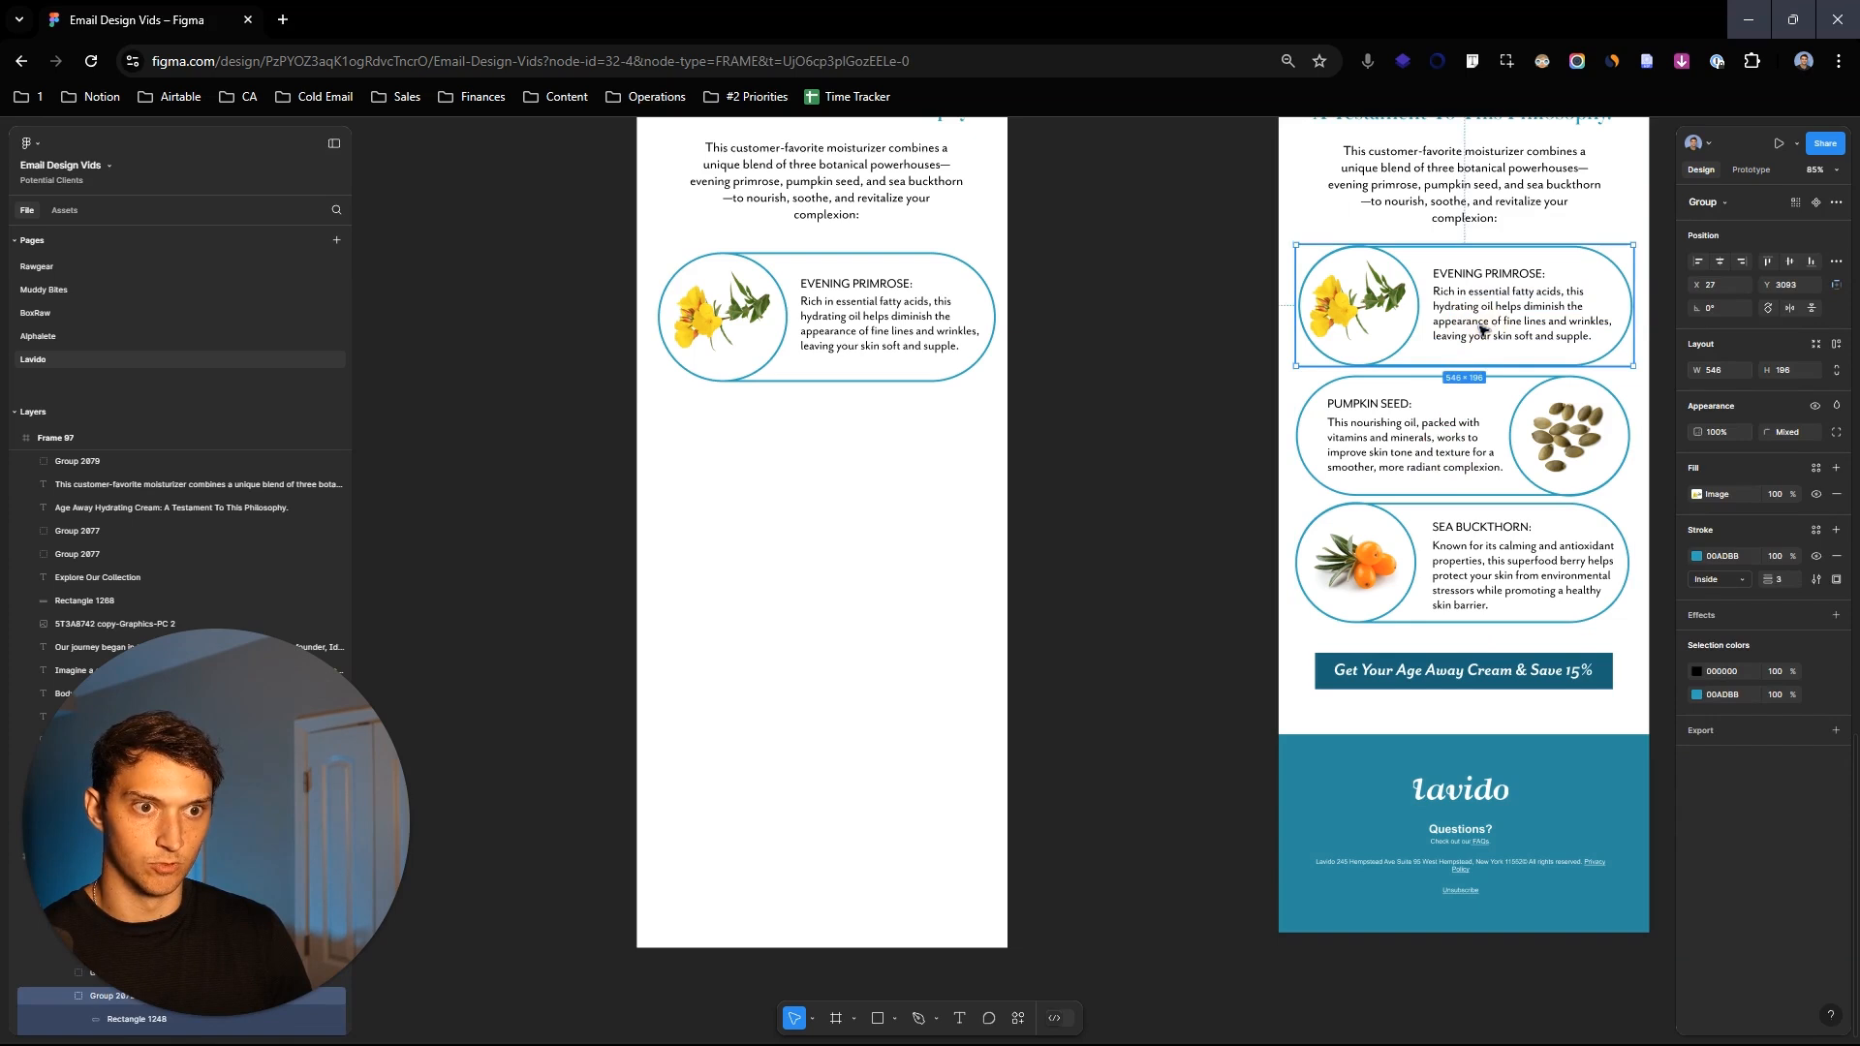
shift+click(1482, 467)
shift+click(1499, 603)
key(ctrl+c)
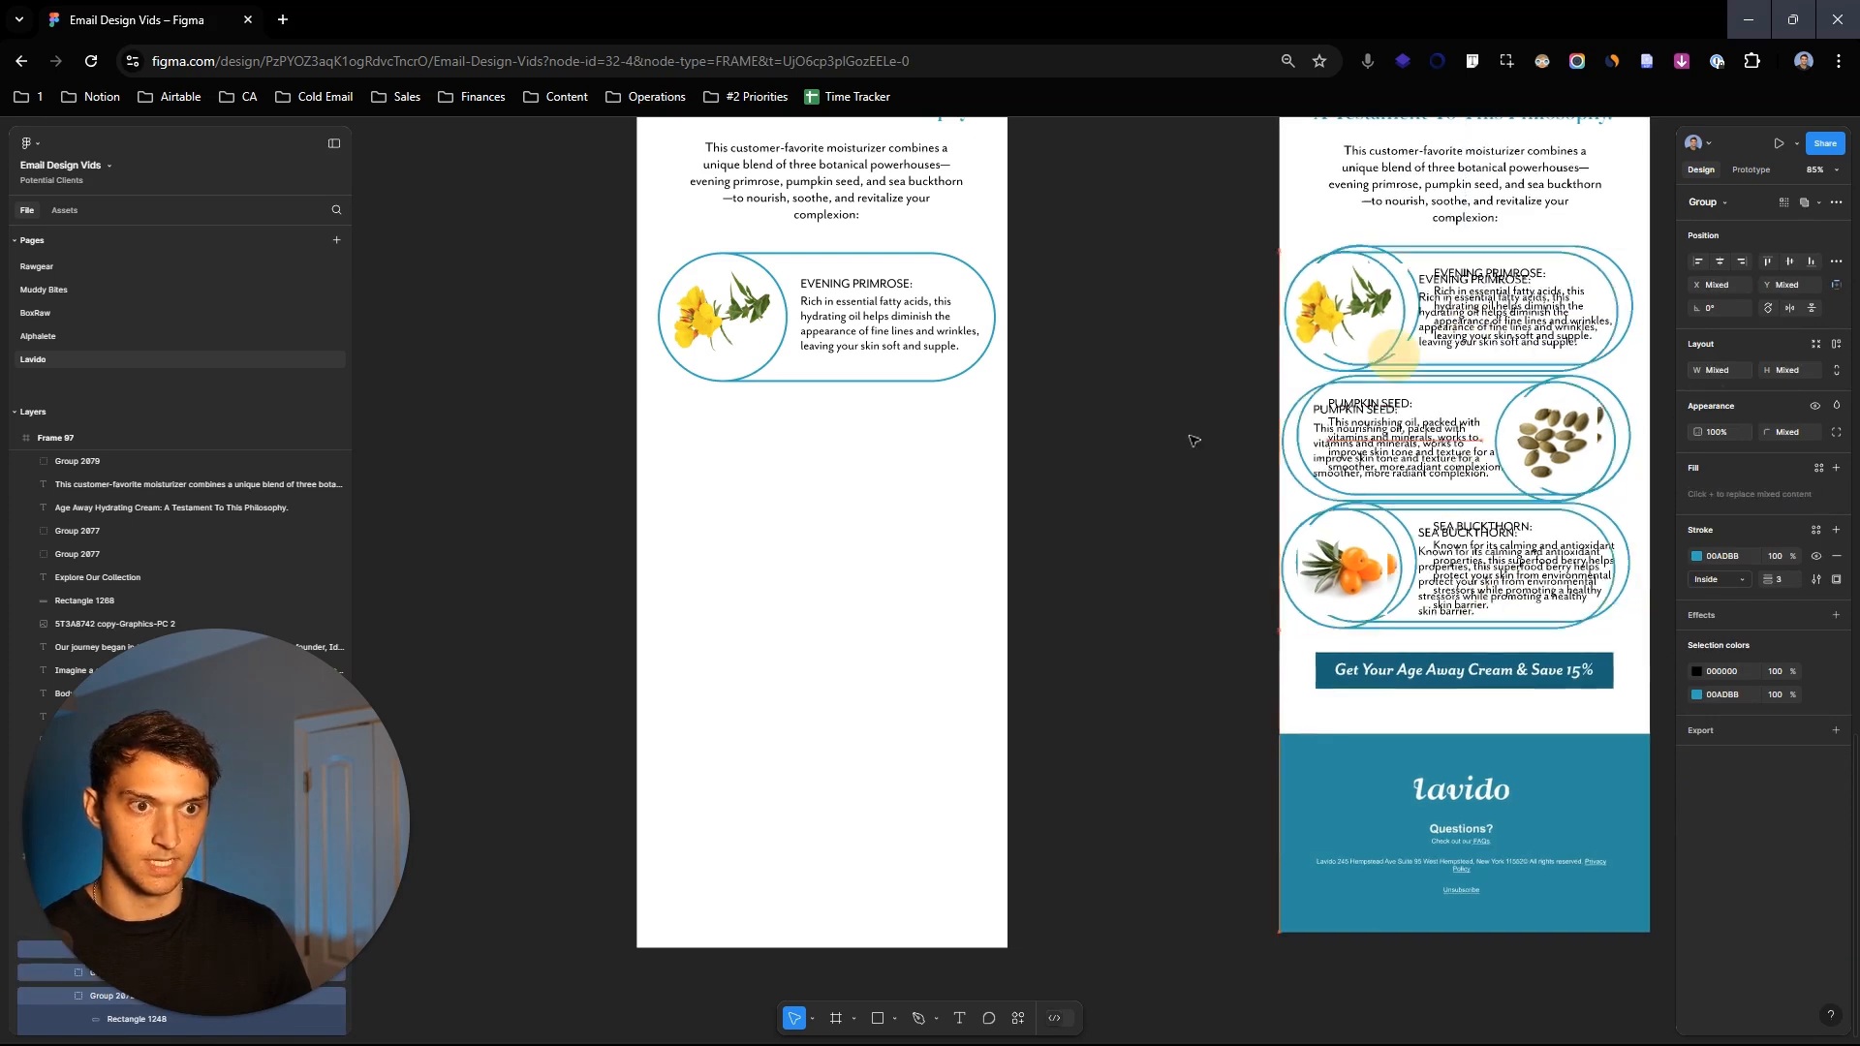
key(ctrl+v)
Step: Delete the old primrose card and move the three pasted cards up beneath the intro paragraph
click(879, 341)
key(Delete)
drag(586, 367, 1065, 803)
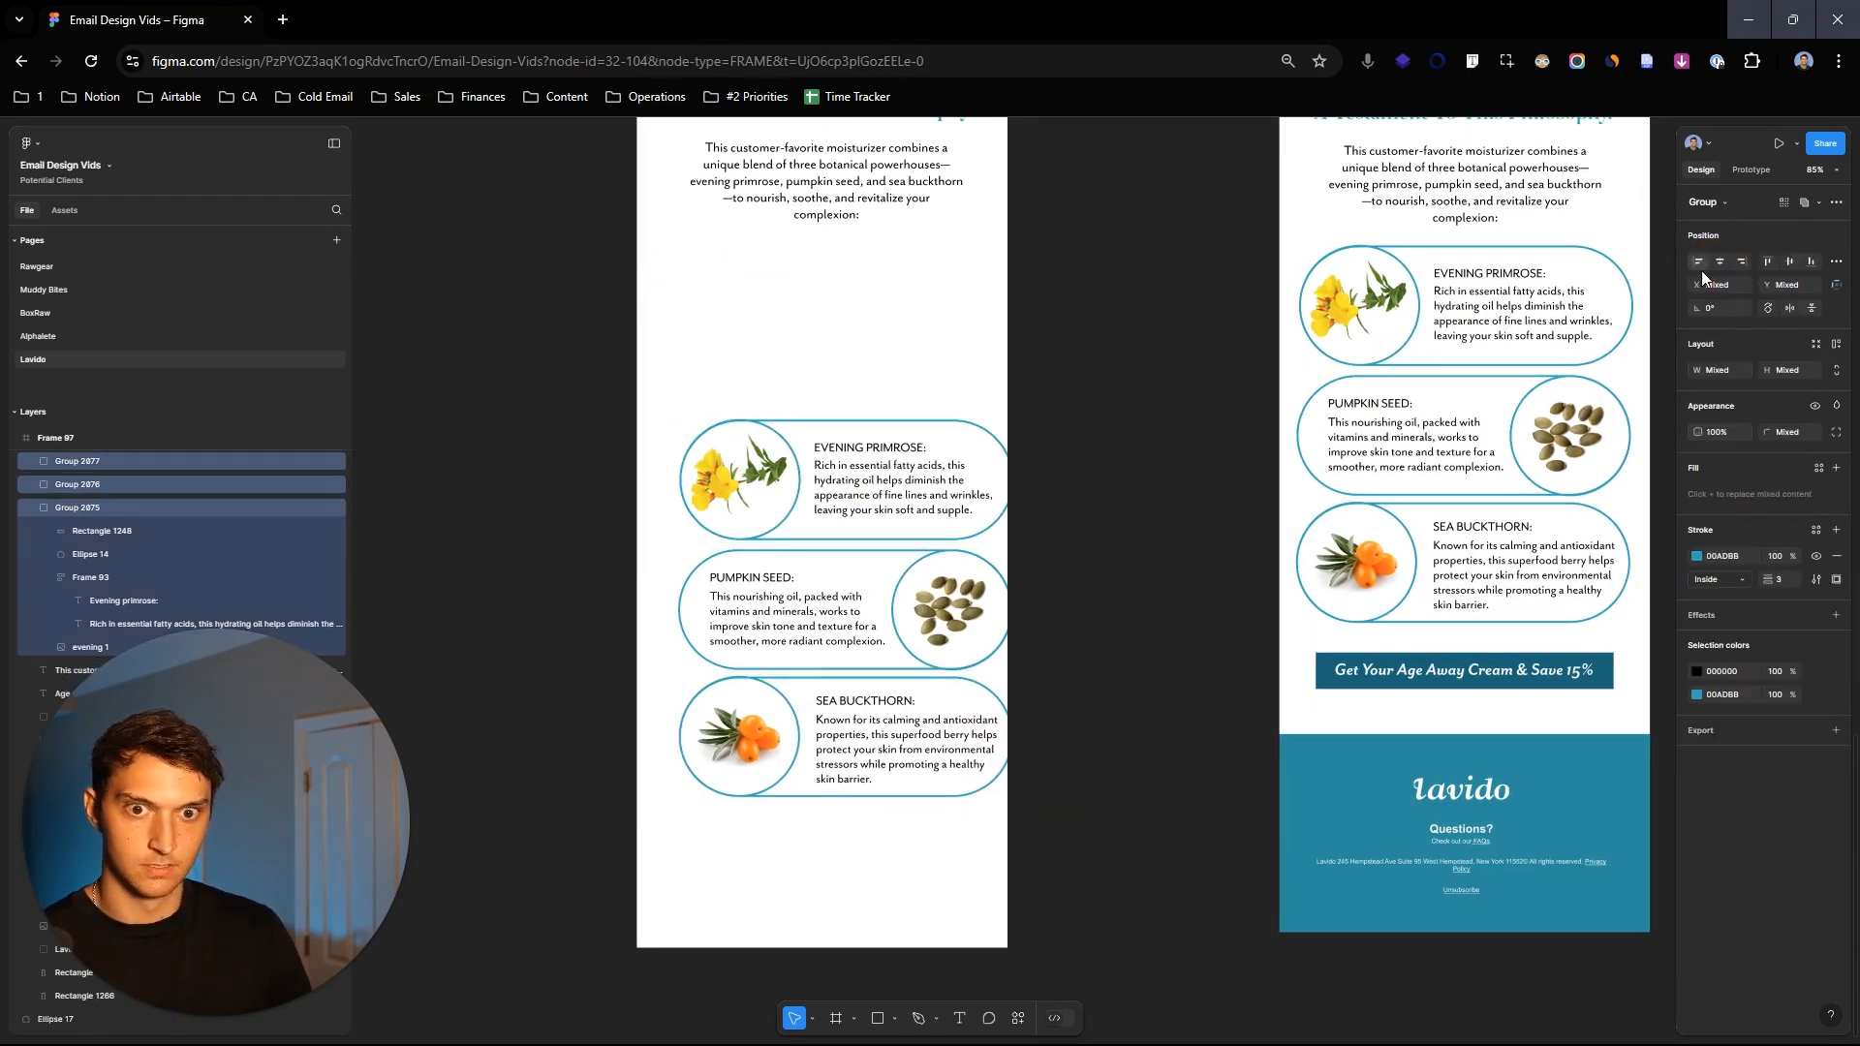
drag(908, 491, 885, 320)
click(1088, 365)
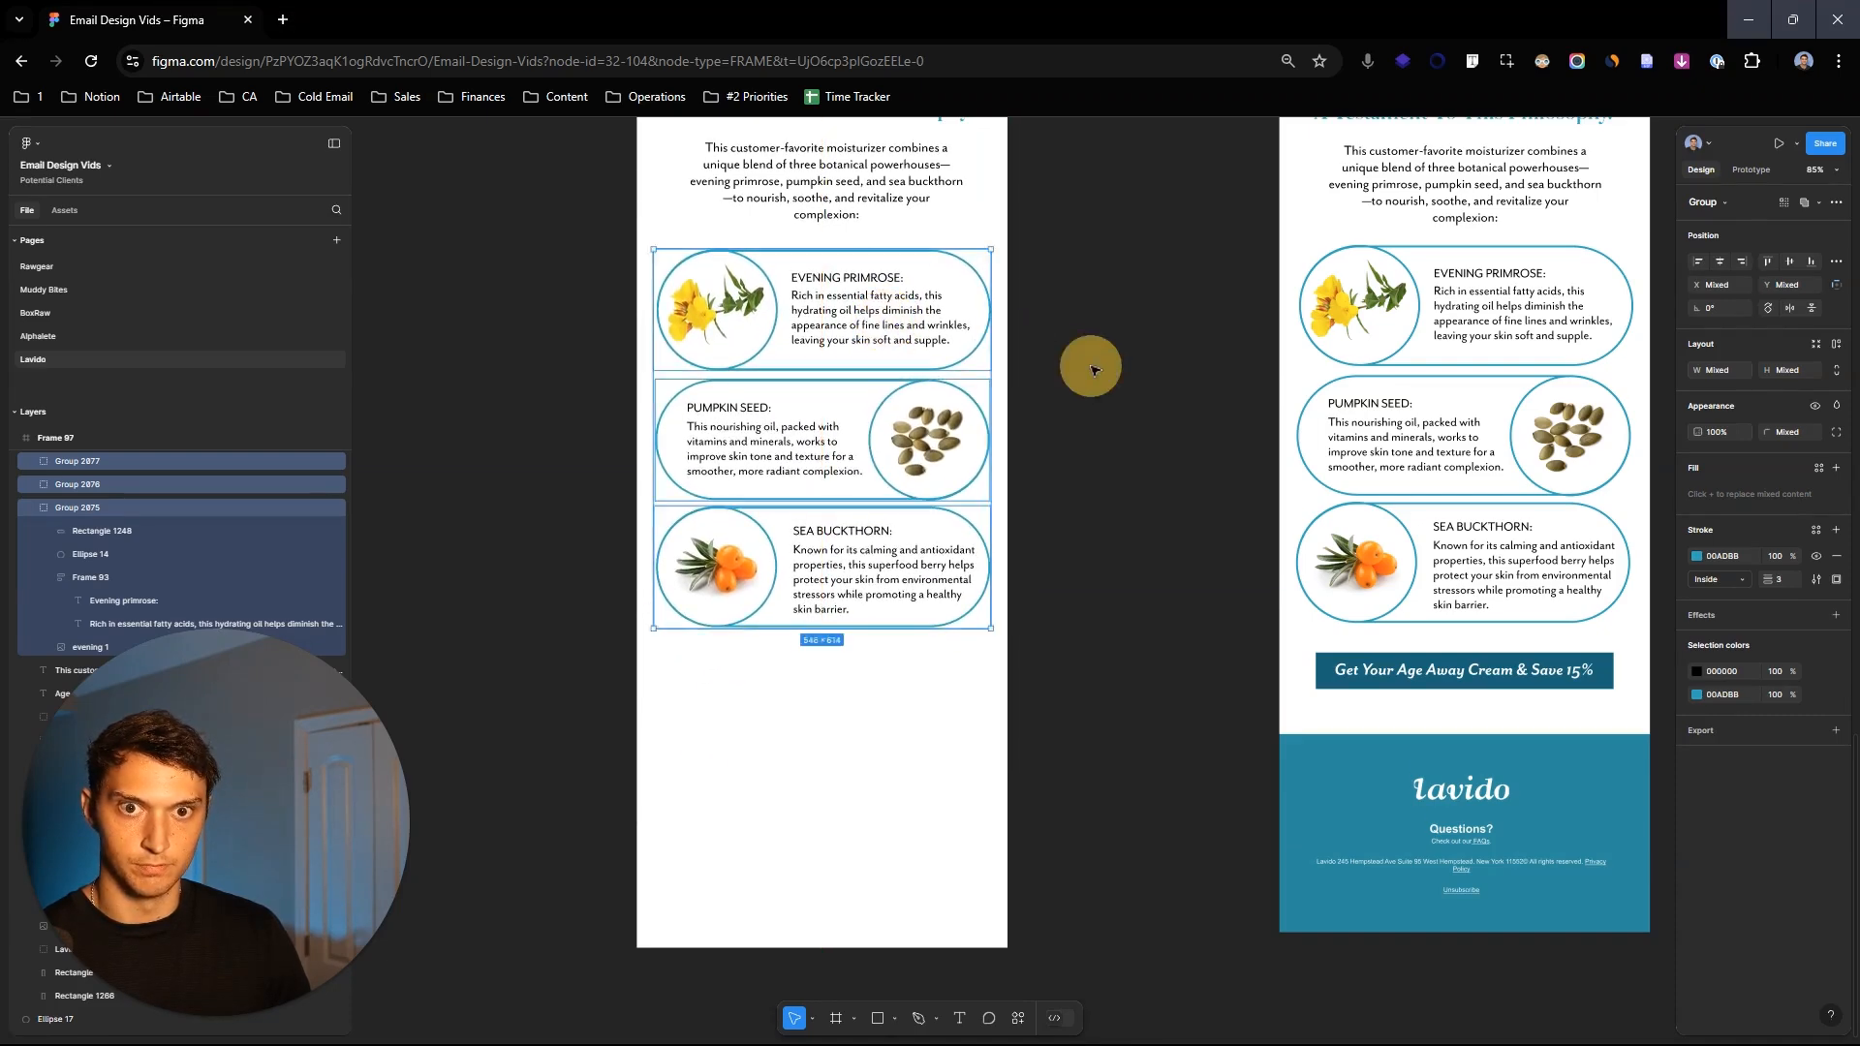
Step: Group the Explore Our Collection button's label with its rectangle in the new frame
scroll(1076, 579, down, 5)
click(1050, 593)
drag(1058, 593, 1056, 709)
scroll(1071, 779, down, 4)
key(ctrl+z)
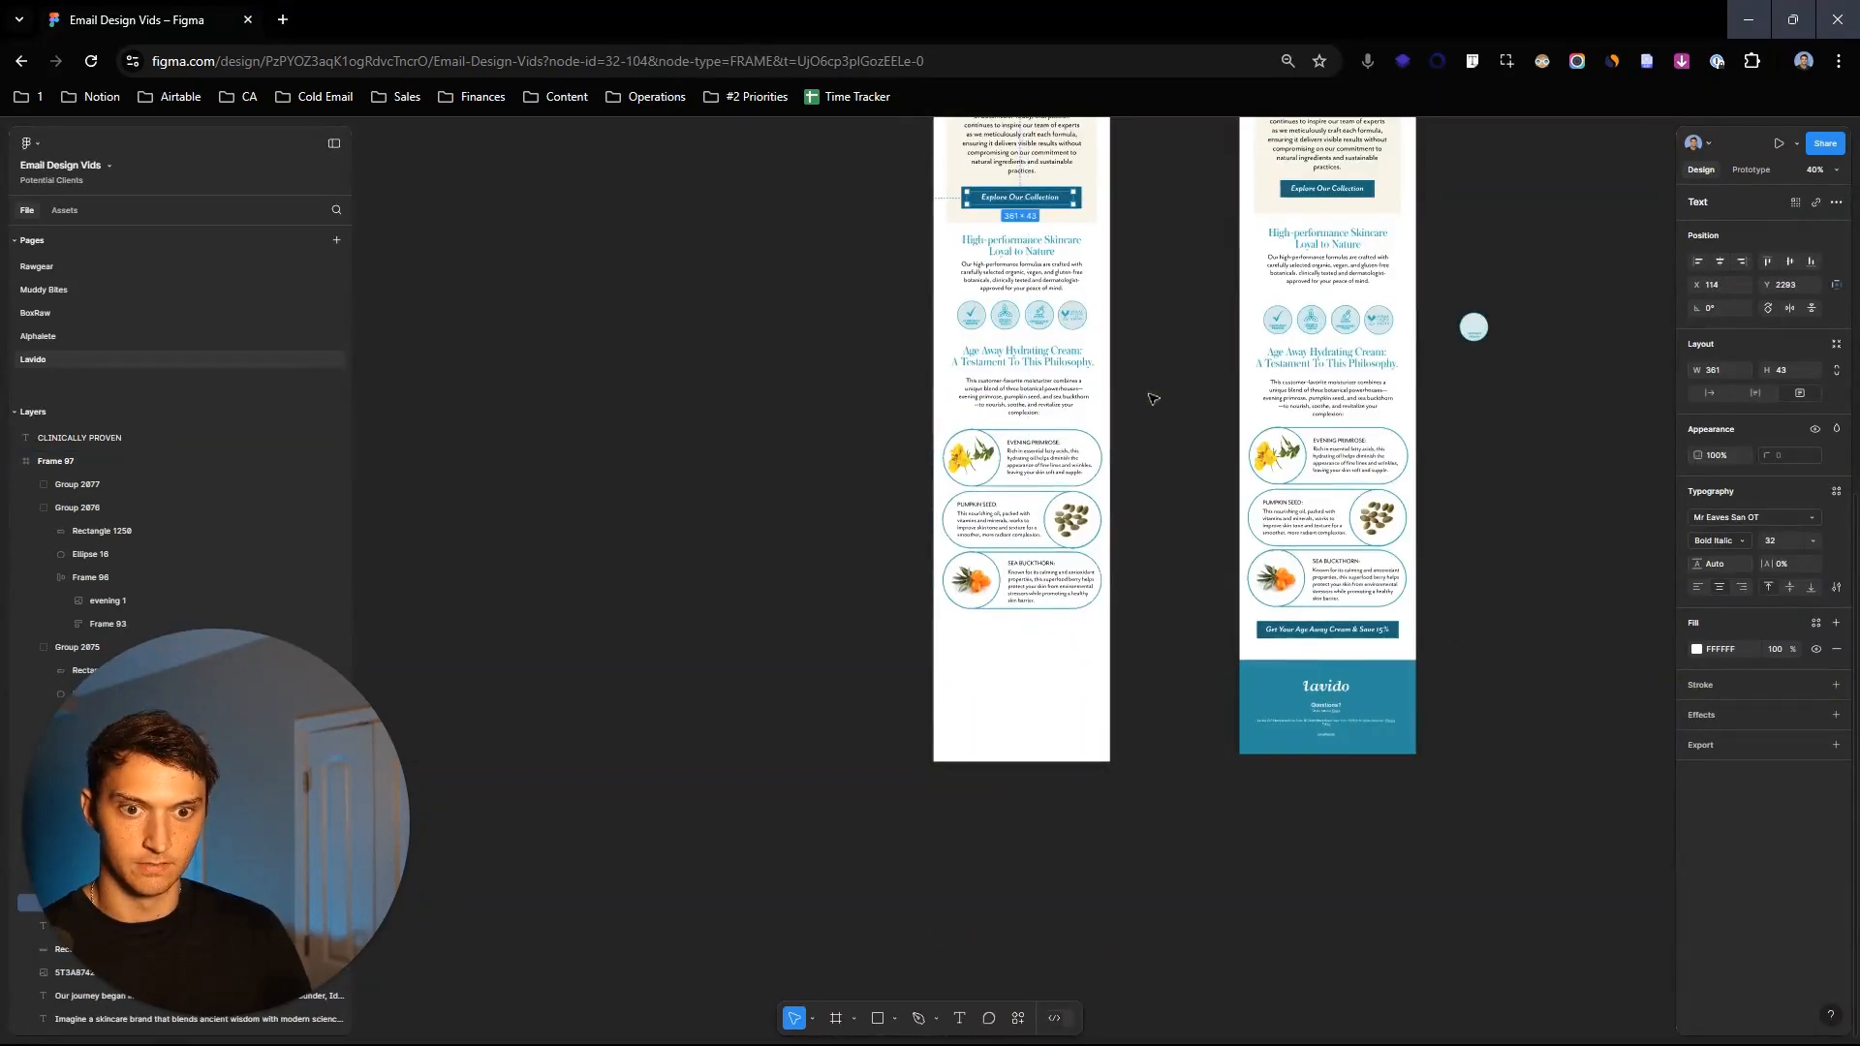
scroll(1154, 398, up, 4)
scroll(1018, 574, up, 5)
scroll(1018, 573, up, 3)
shift+click(1070, 567)
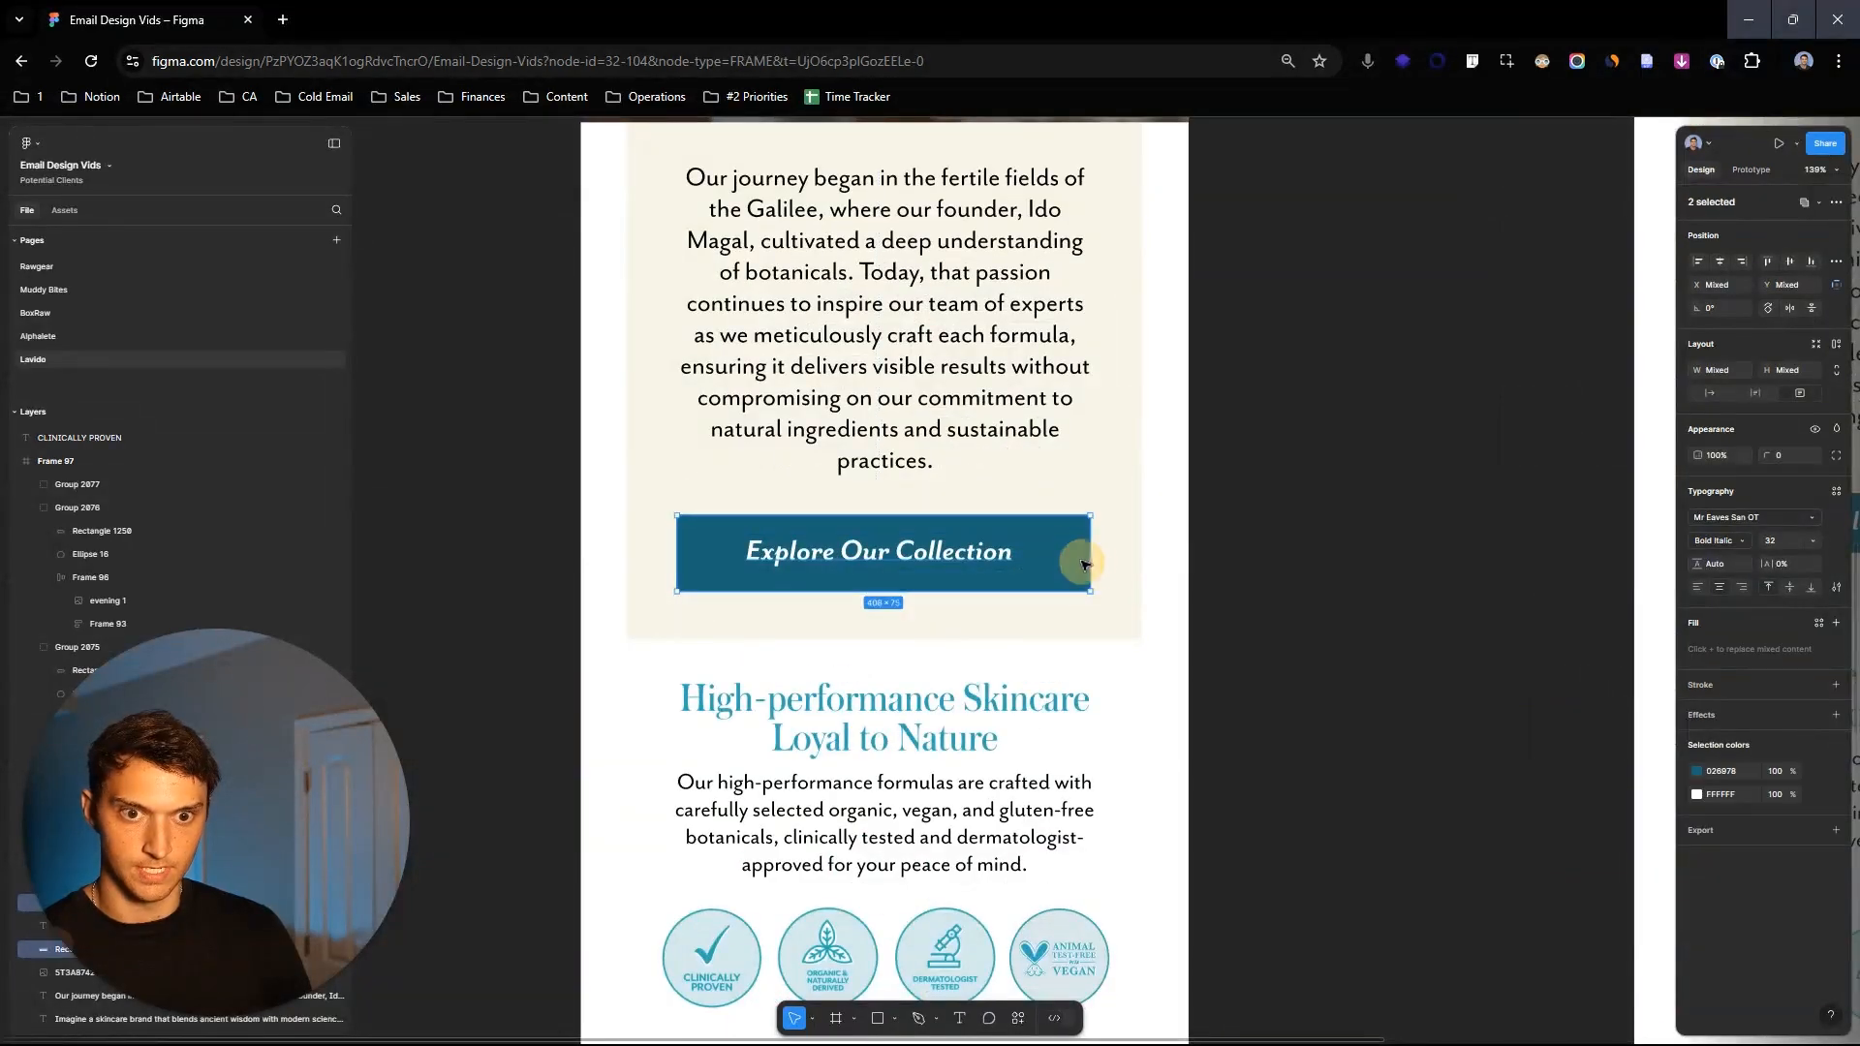
key(ctrl+g)
Step: Duplicate the Explore Our Collection button and place the copy beneath the sea buckthorn card
drag(976, 564, 1005, 754)
scroll(1018, 765, down, 9)
scroll(1009, 824, down, 9)
scroll(998, 833, up, 5)
scroll(996, 830, up, 5)
click(1276, 756)
drag(1246, 755, 1099, 676)
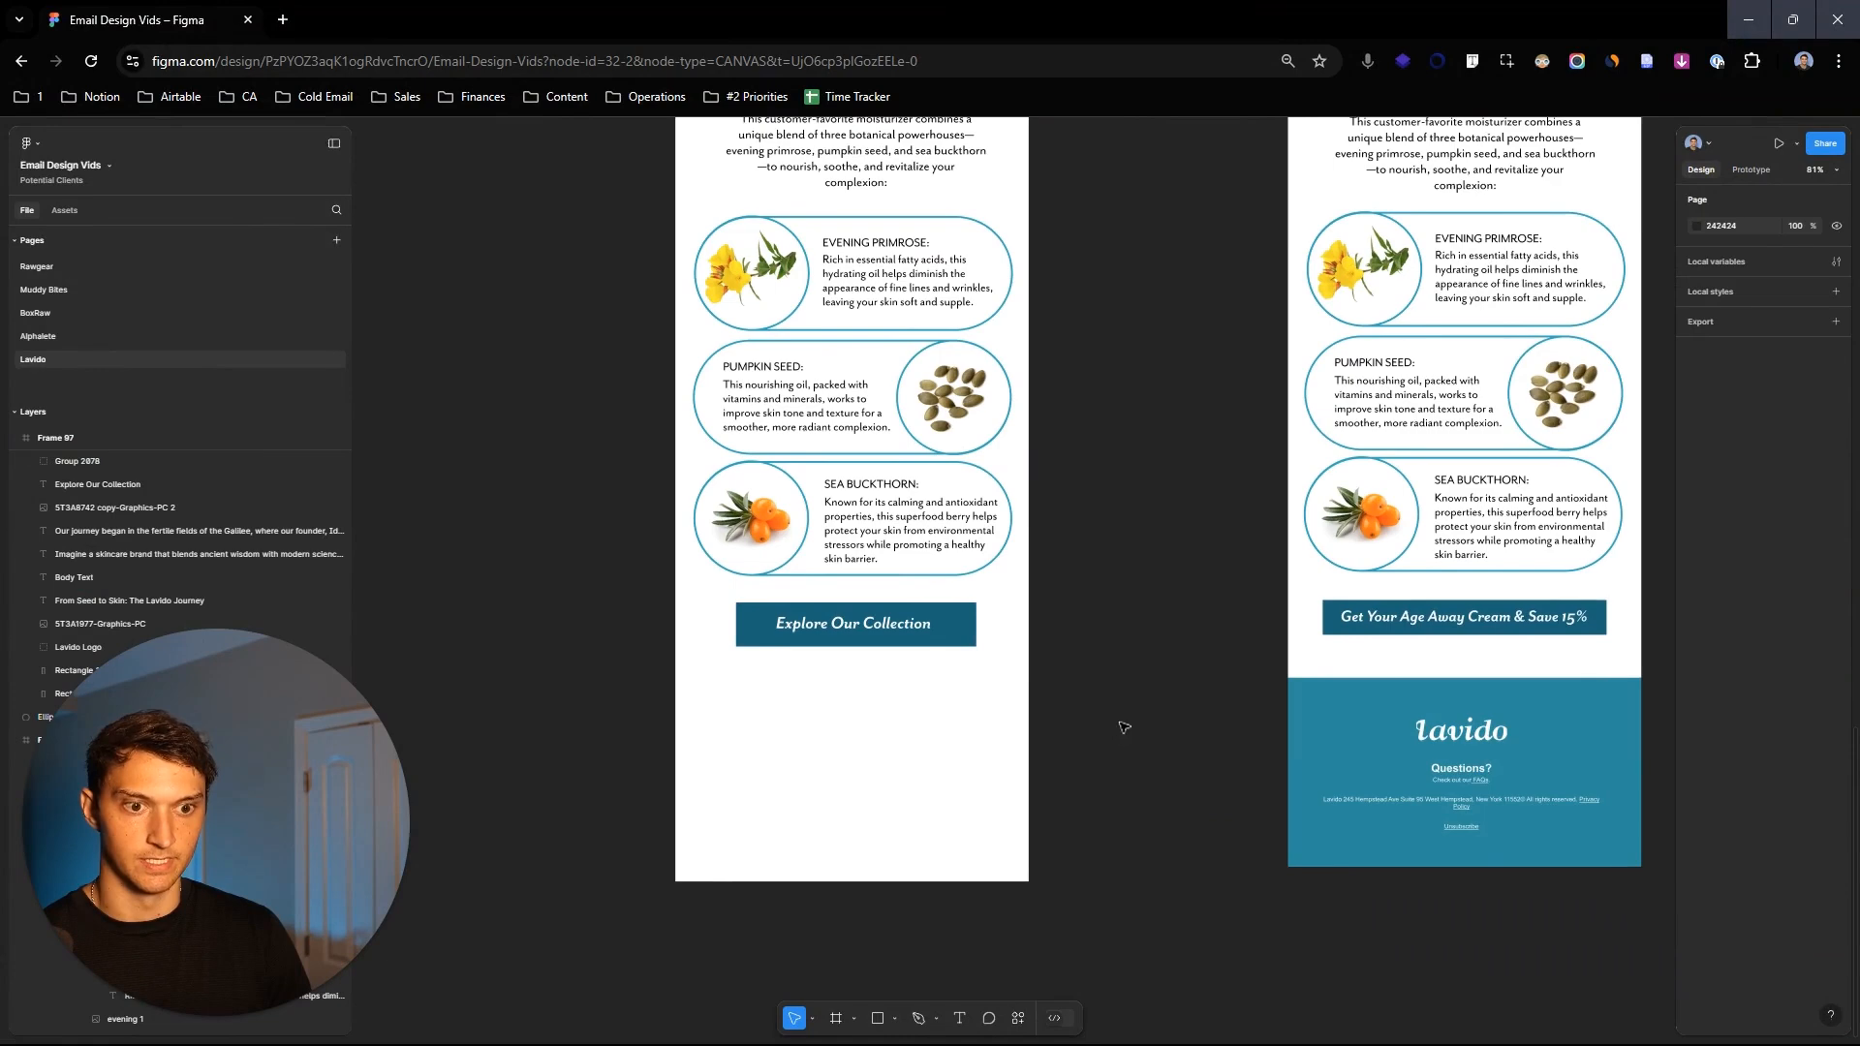
Step: Draw a full-width footer rectangle at the end of the new frame and fill it with the teal sampled from the reference footer
drag(1143, 734, 1211, 719)
key(r)
scroll(929, 729, up, 3)
drag(1171, 952, 1200, 946)
scroll(956, 713, down, 3)
key(i)
click(1410, 751)
click(1183, 781)
Step: Copy the Lavido logo from the reference footer into the upper part of the new footer
double_click(1539, 709)
click(959, 698)
key(ctrl+v)
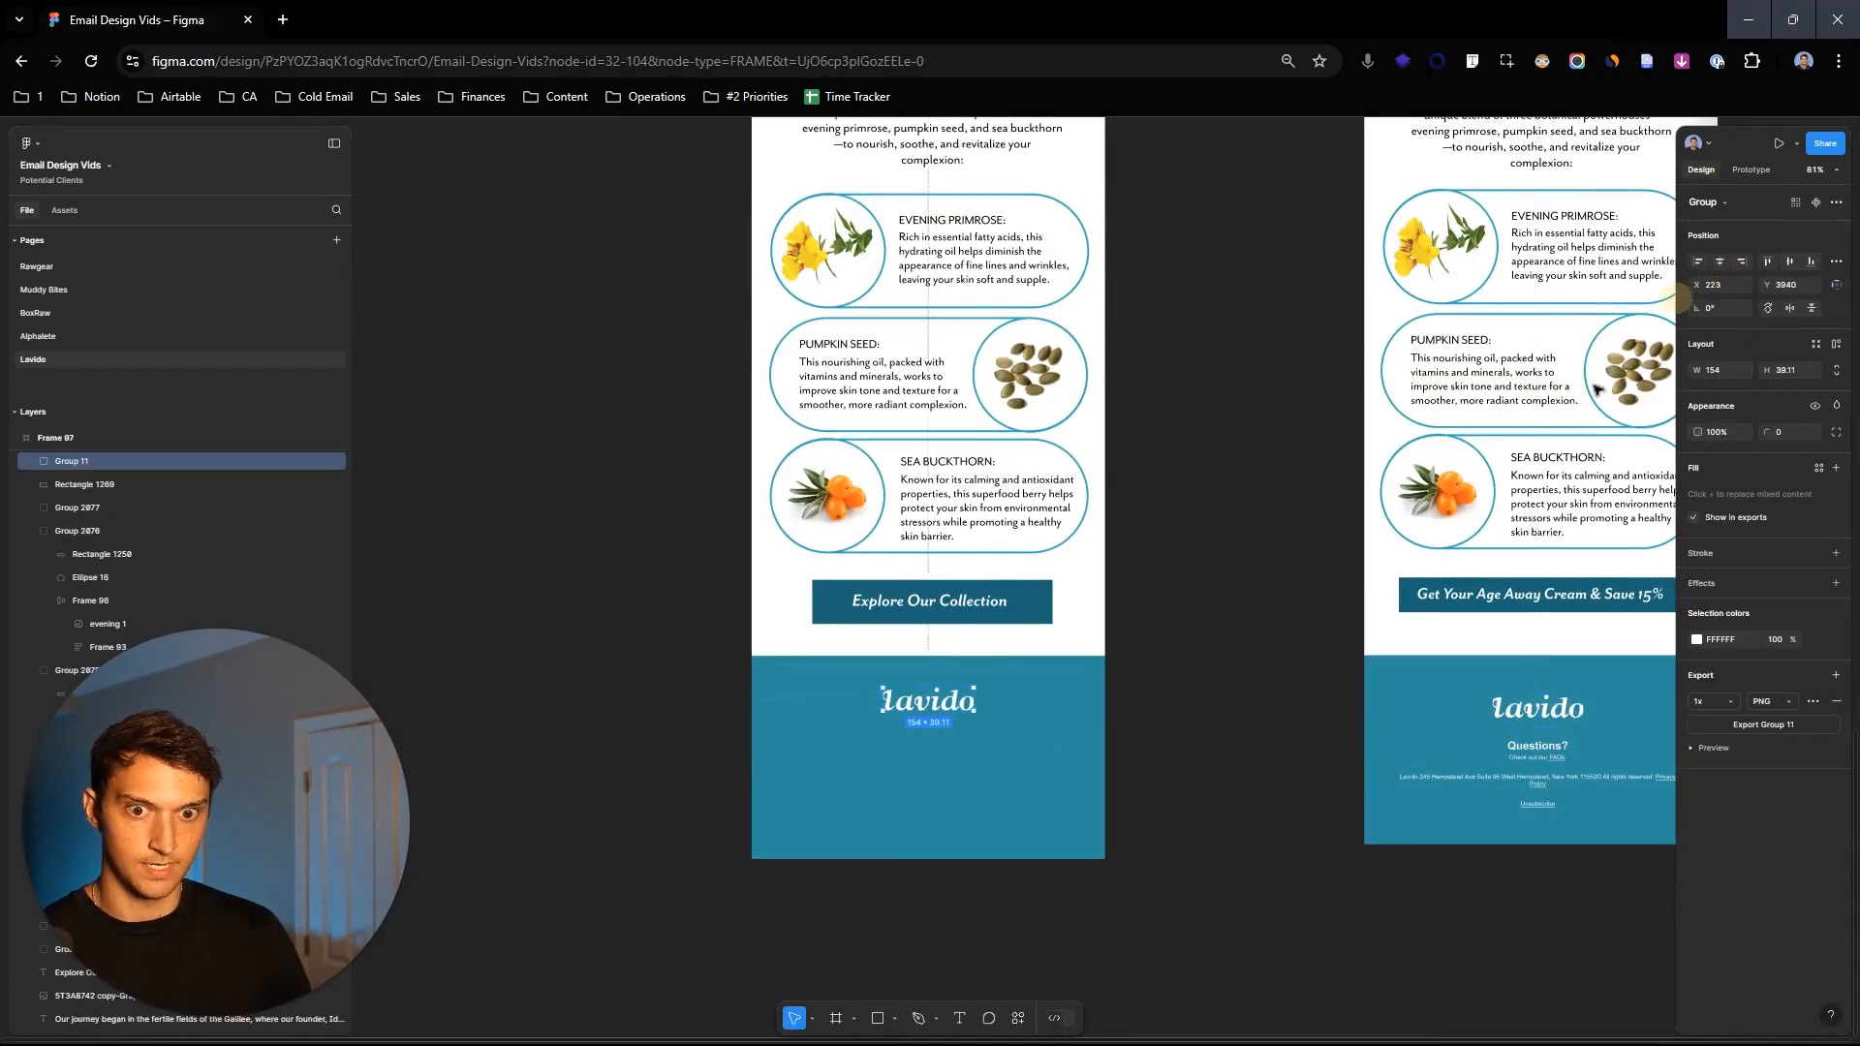
Step: Copy the reference footer's Questions and address text into the new footer beneath the logo, and close the accidentally opened link
click(1317, 613)
double_click(1549, 763)
drag(1617, 795, 967, 800)
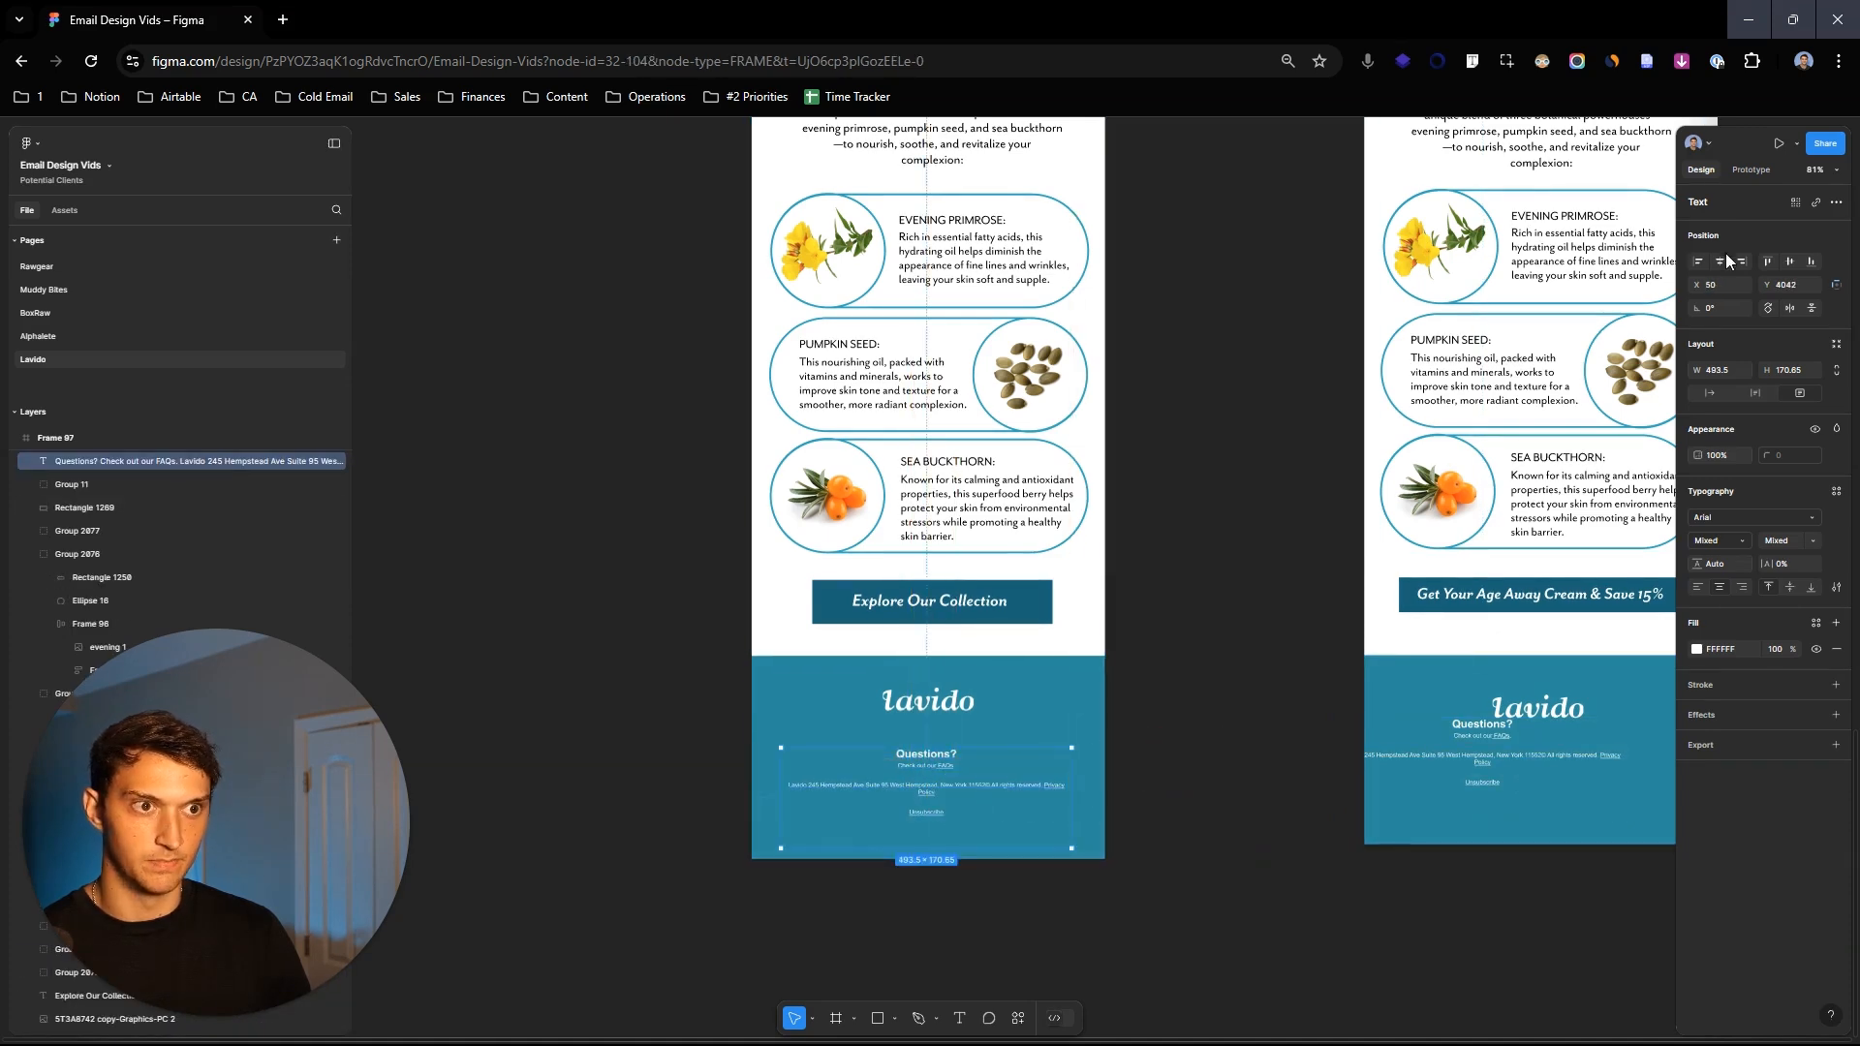
click(1183, 637)
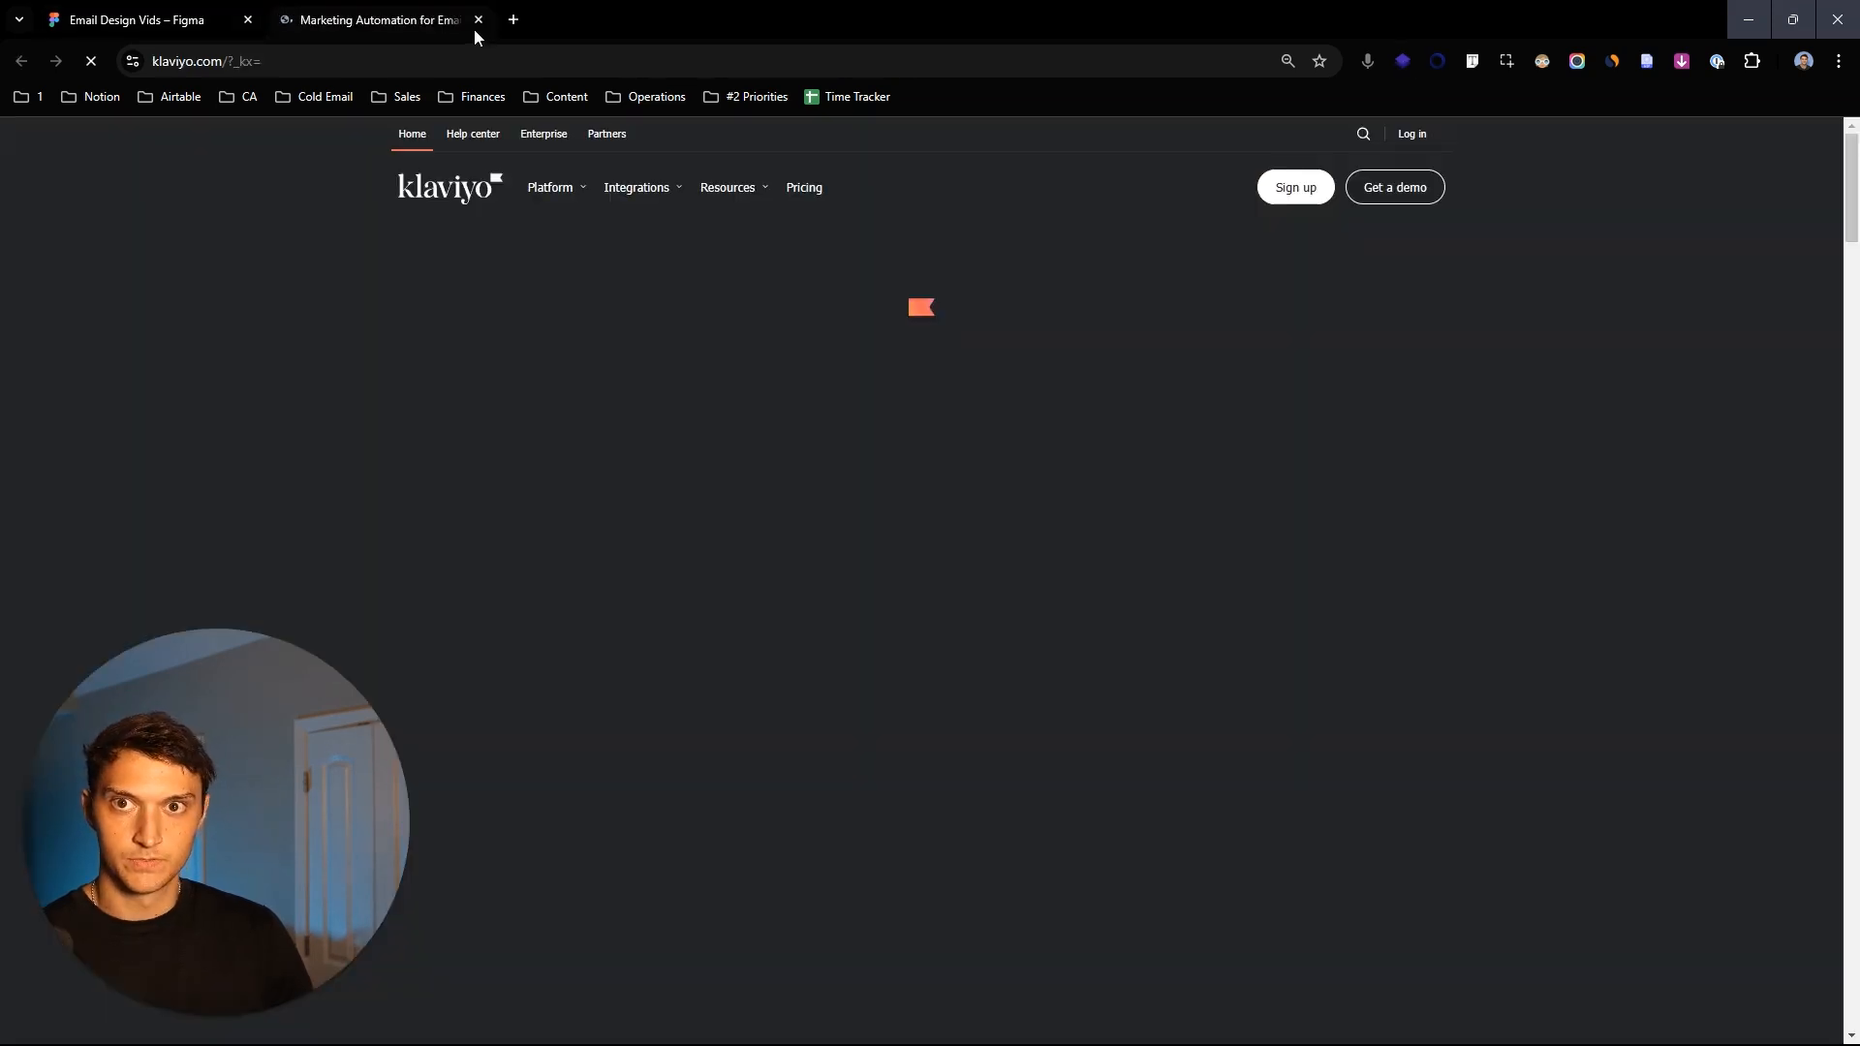
click(475, 23)
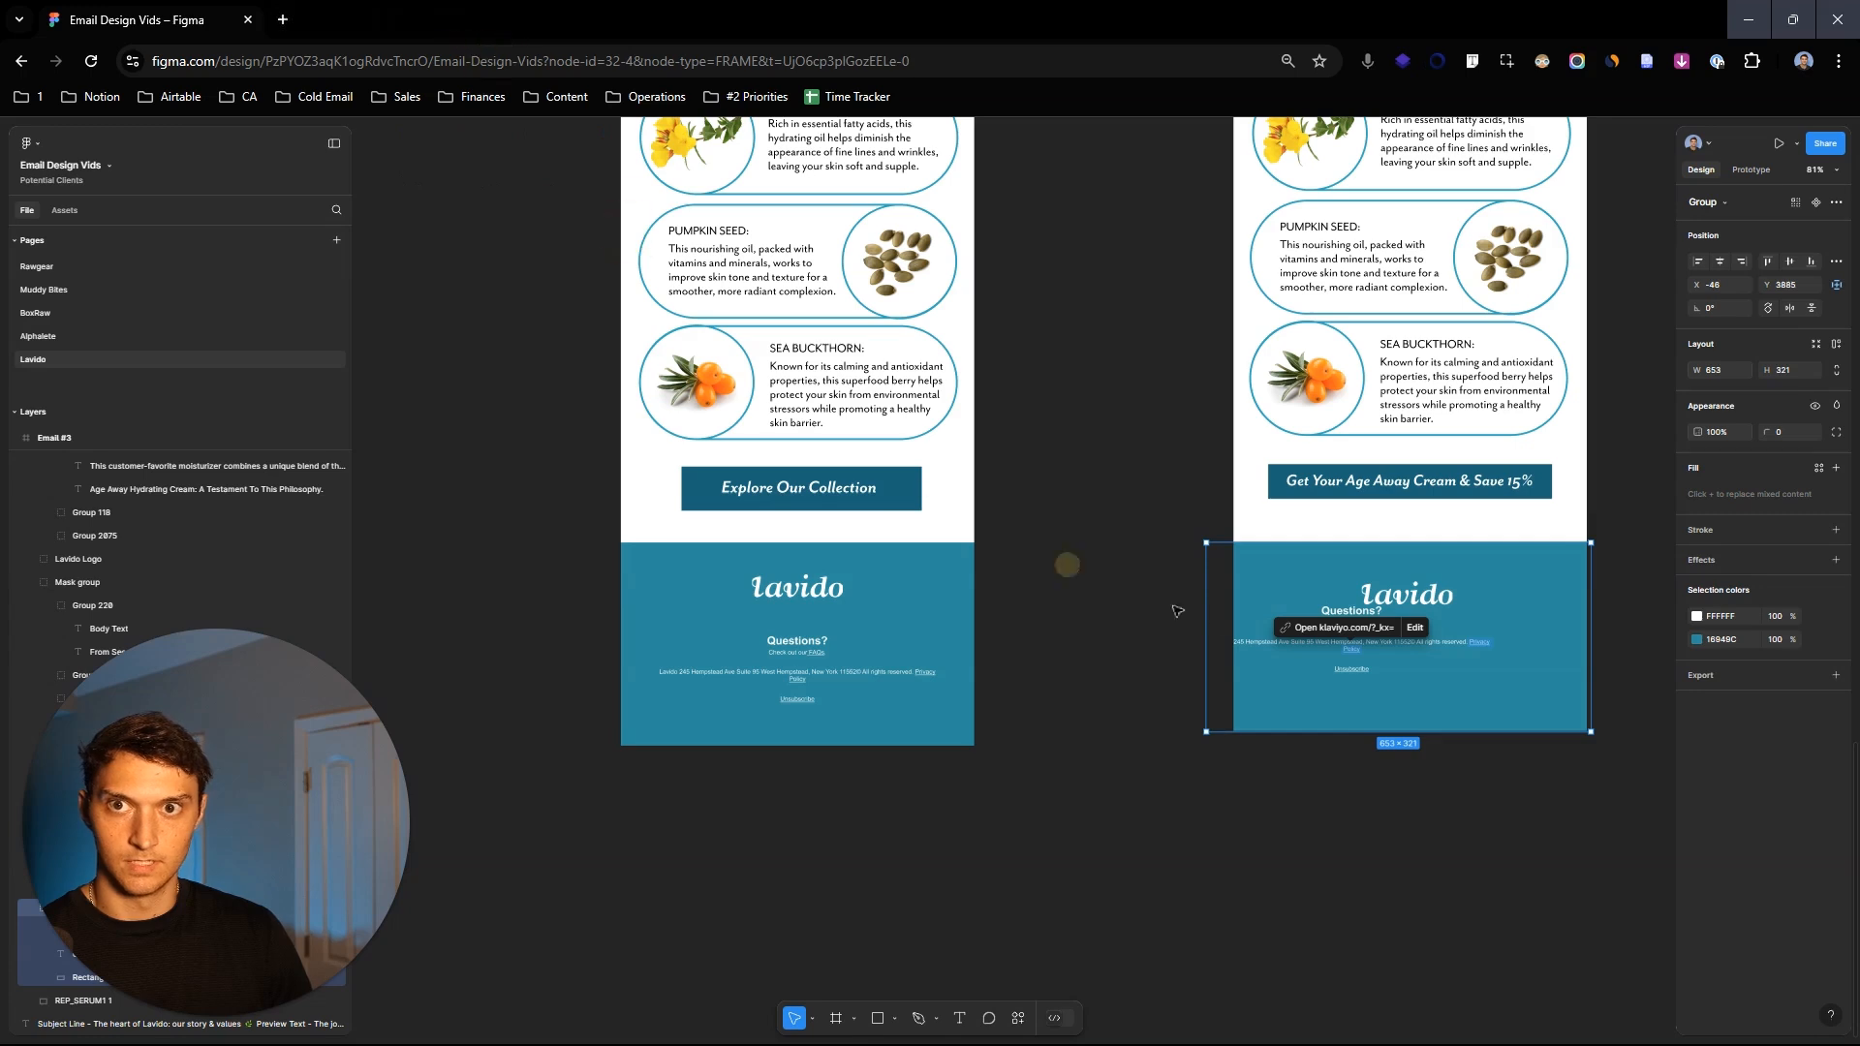
Step: Replace the displaced footer content in the reference email with a copy of the new footer's logo and text
click(872, 668)
shift+click(904, 598)
drag(905, 598, 1474, 848)
click(1446, 680)
key(Delete)
drag(1395, 893, 1437, 632)
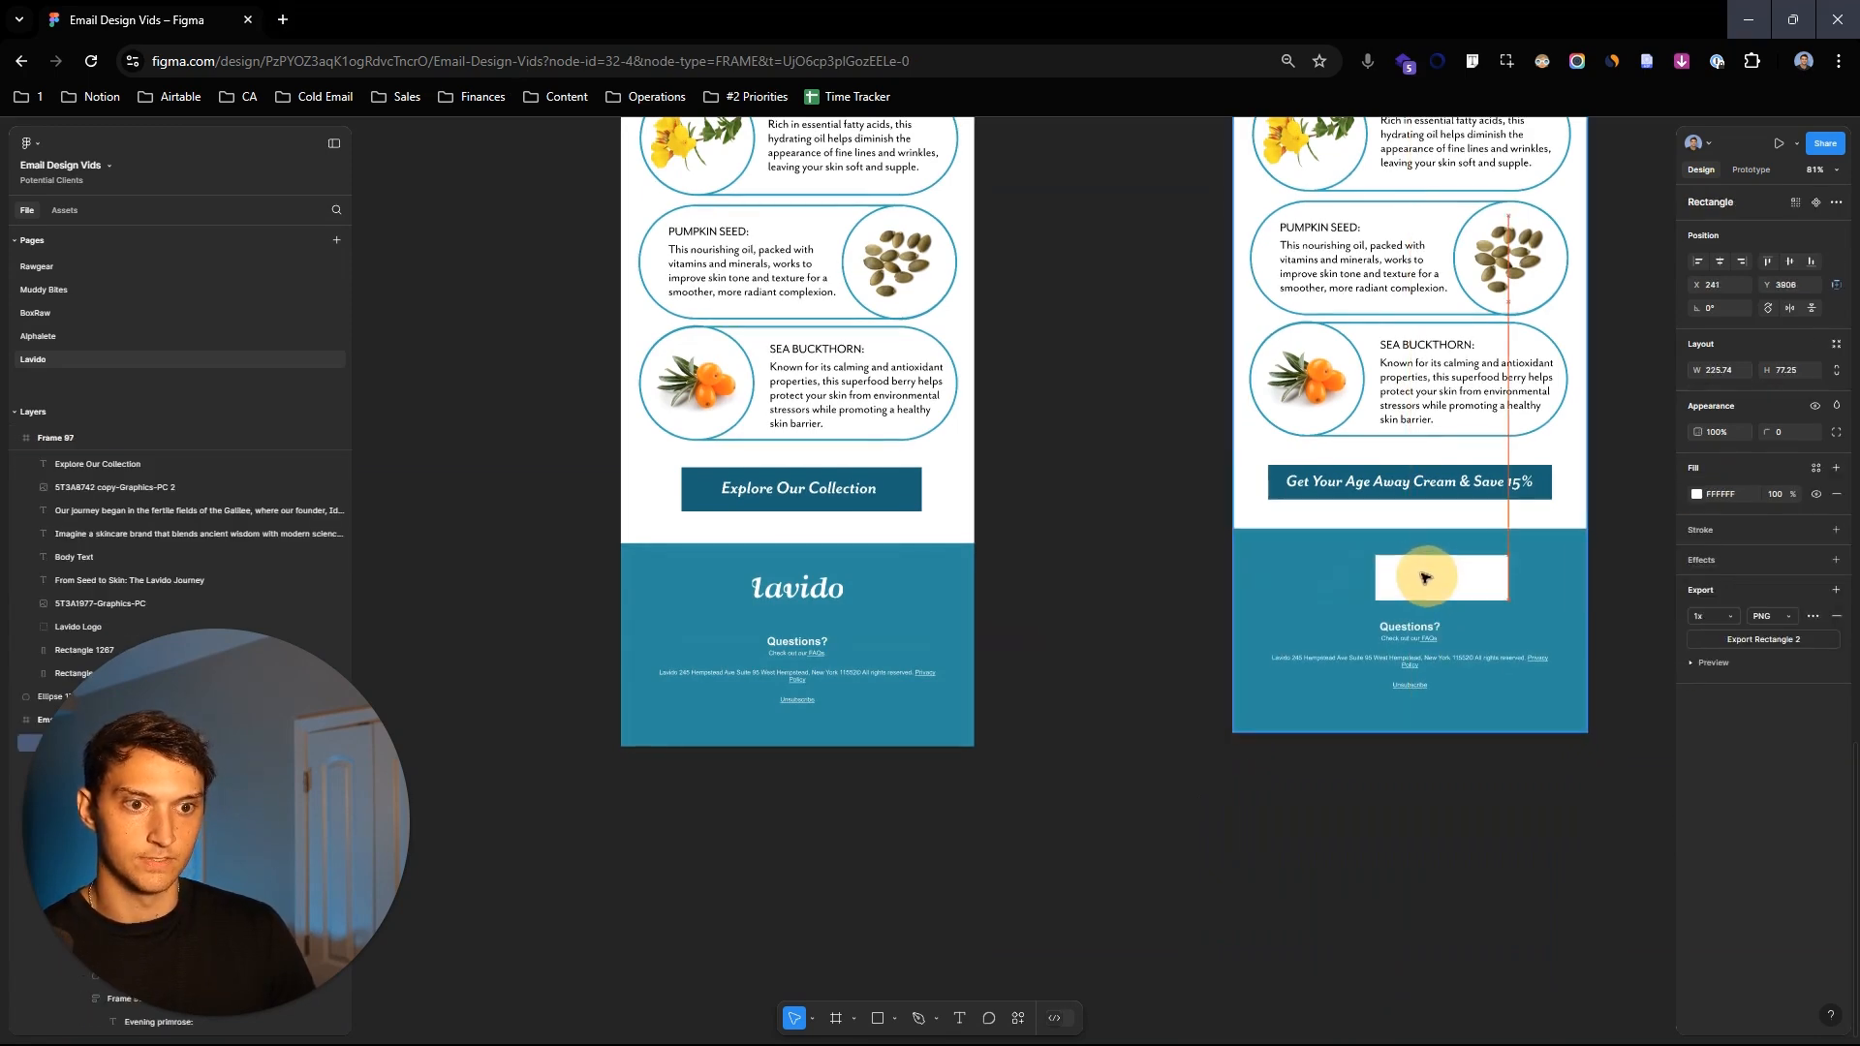
drag(1425, 578, 1412, 577)
key(ctrl+z)
drag(1056, 561, 1183, 640)
click(1177, 614)
Step: Move the new email frame further left on the canvas, away from the reference email
drag(1176, 361, 1364, 766)
scroll(1431, 392, down, 1)
mouse_move(1431, 393)
mouse_down()
mouse_move(1441, 428)
mouse_move(1359, 535)
mouse_move(1383, 610)
mouse_up()
scroll(1382, 614, down, 1)
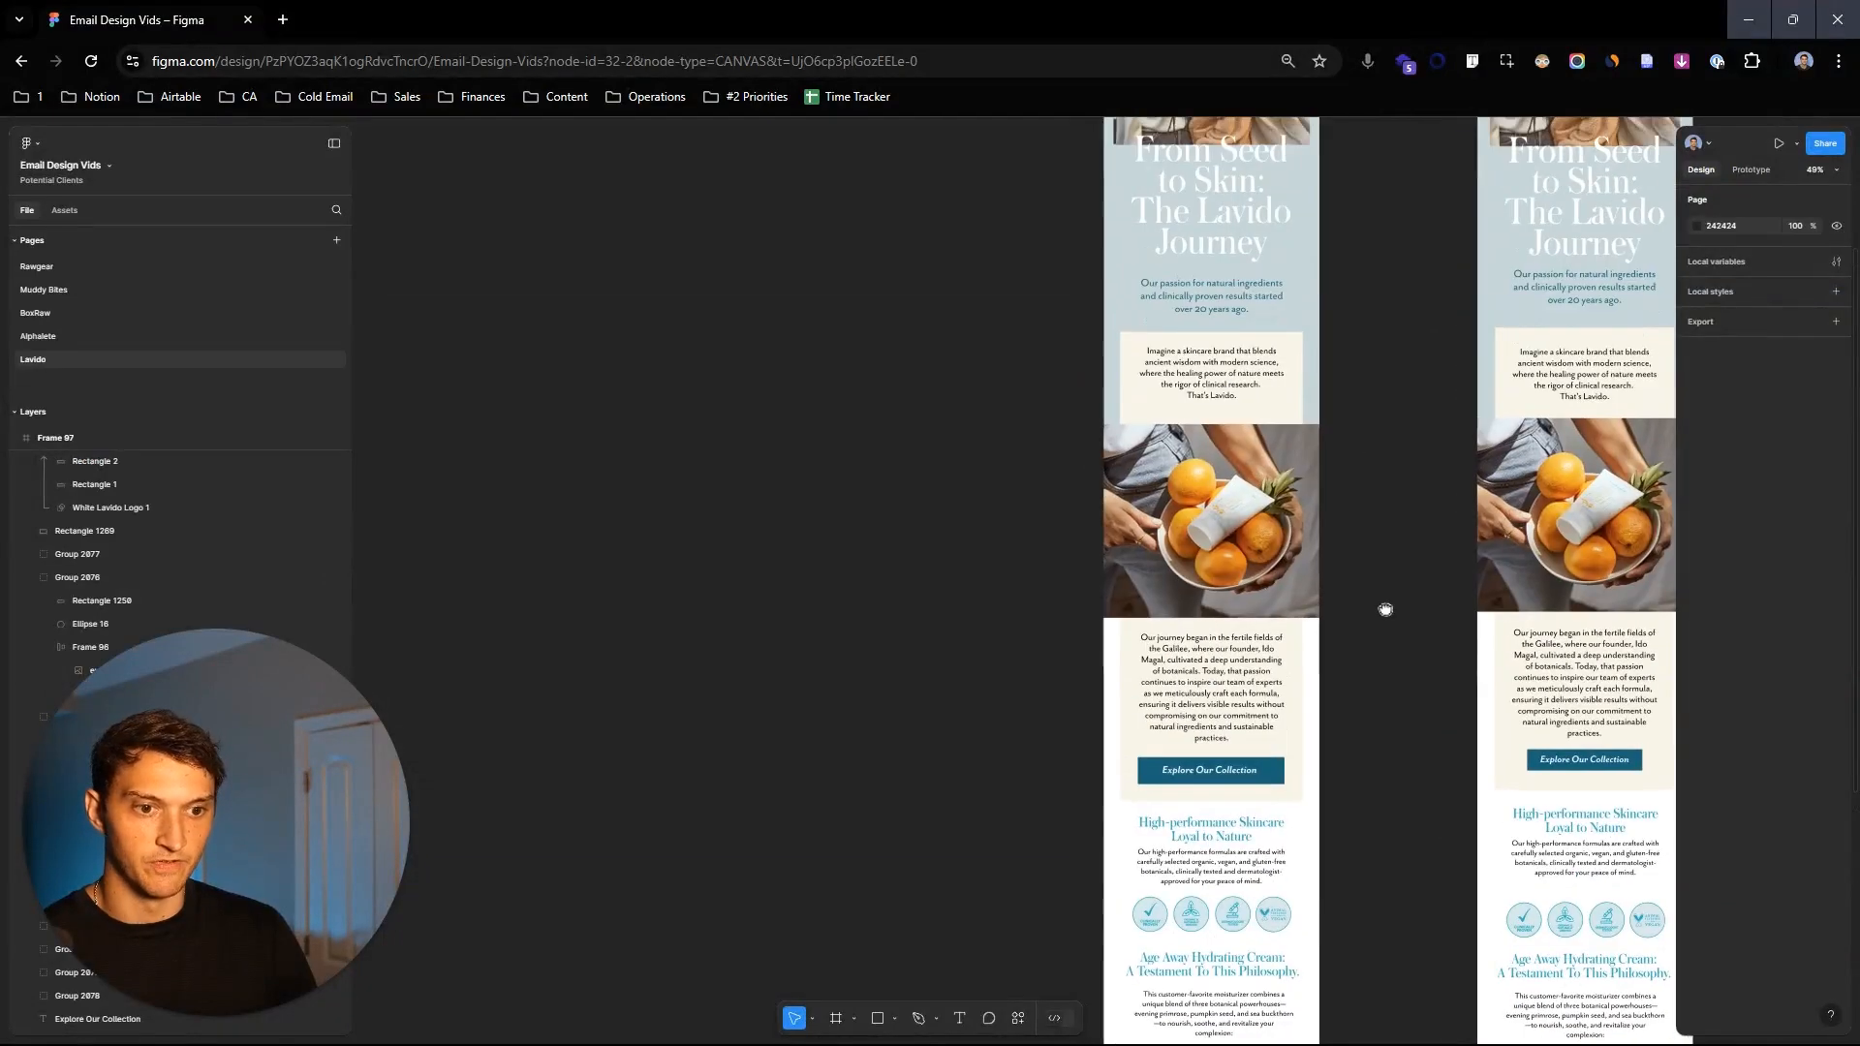
drag(1395, 417, 1404, 618)
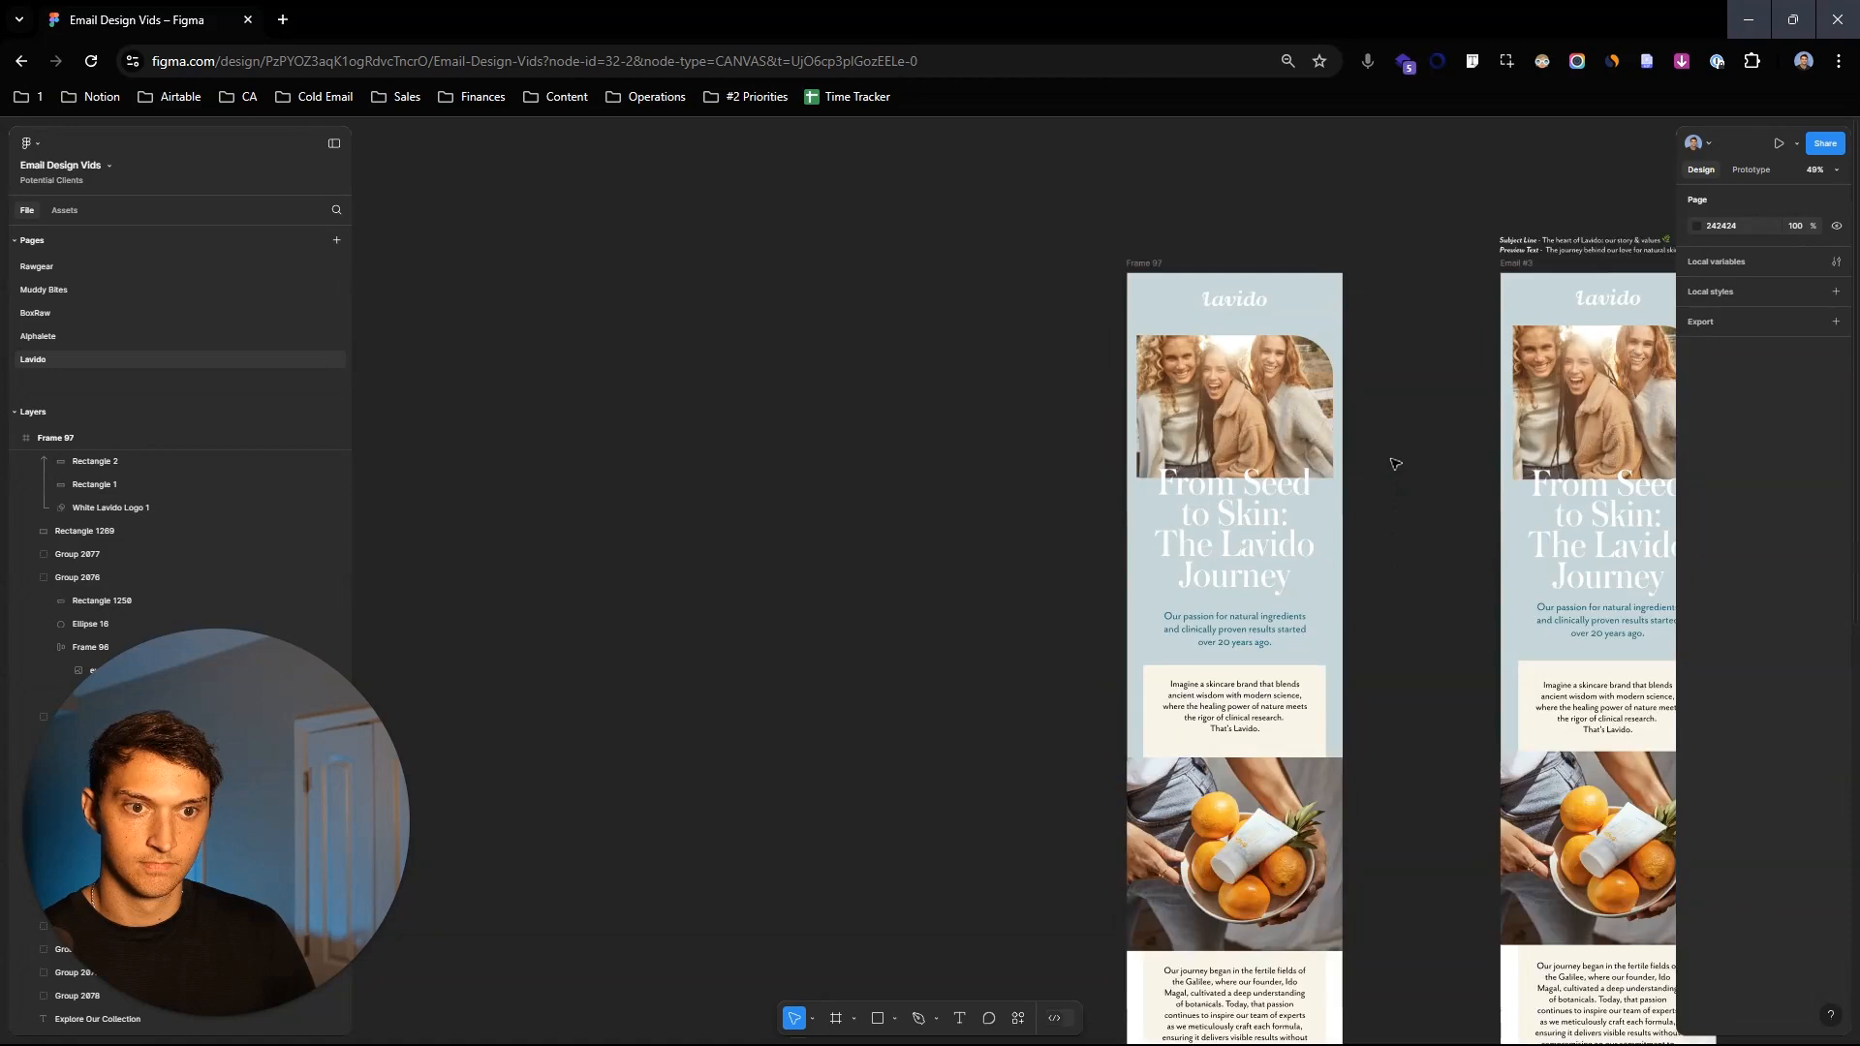
scroll(1462, 573, up, 2)
scroll(1462, 573, down, 1)
click(1135, 301)
drag(1136, 301, 697, 257)
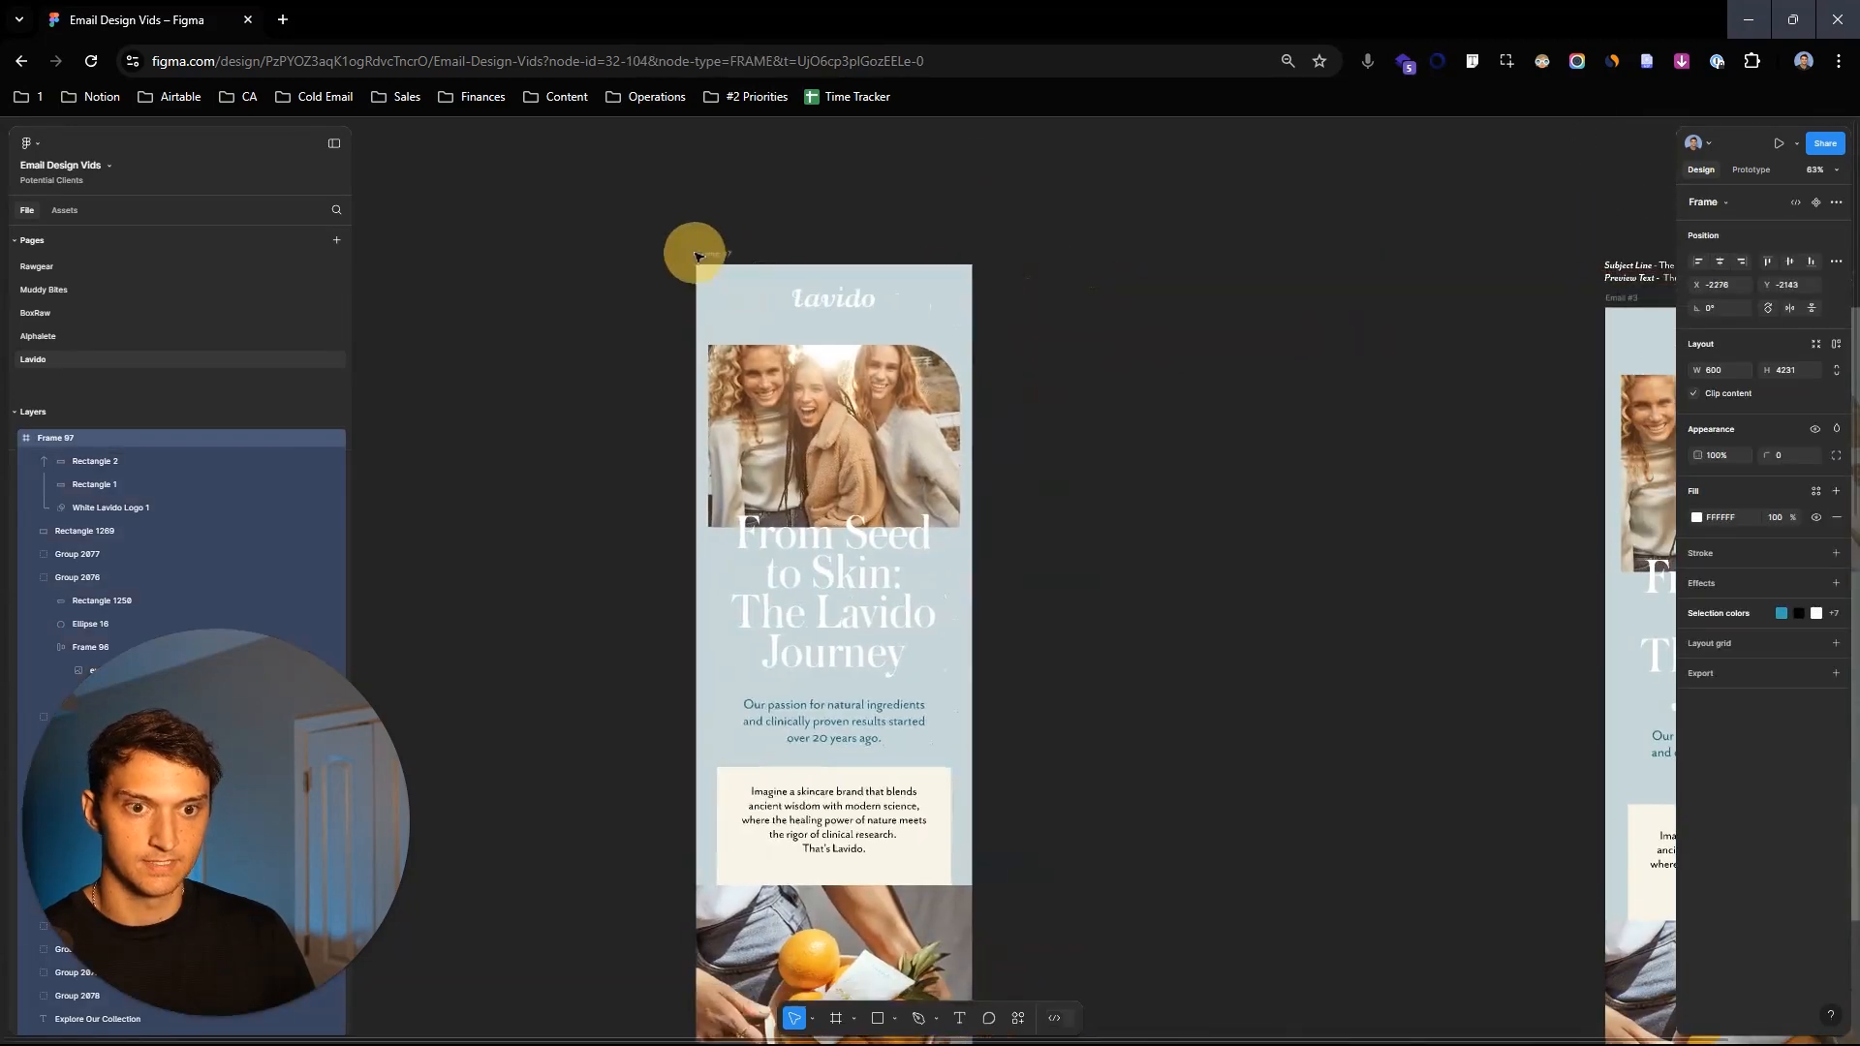
drag(1137, 462, 1258, 448)
Step: Review the recreated email from its header through the ingredient cards to the footer
scroll(1129, 463, up, 2)
scroll(978, 452, down, 2)
scroll(819, 499, up, 1)
drag(816, 497, 878, 500)
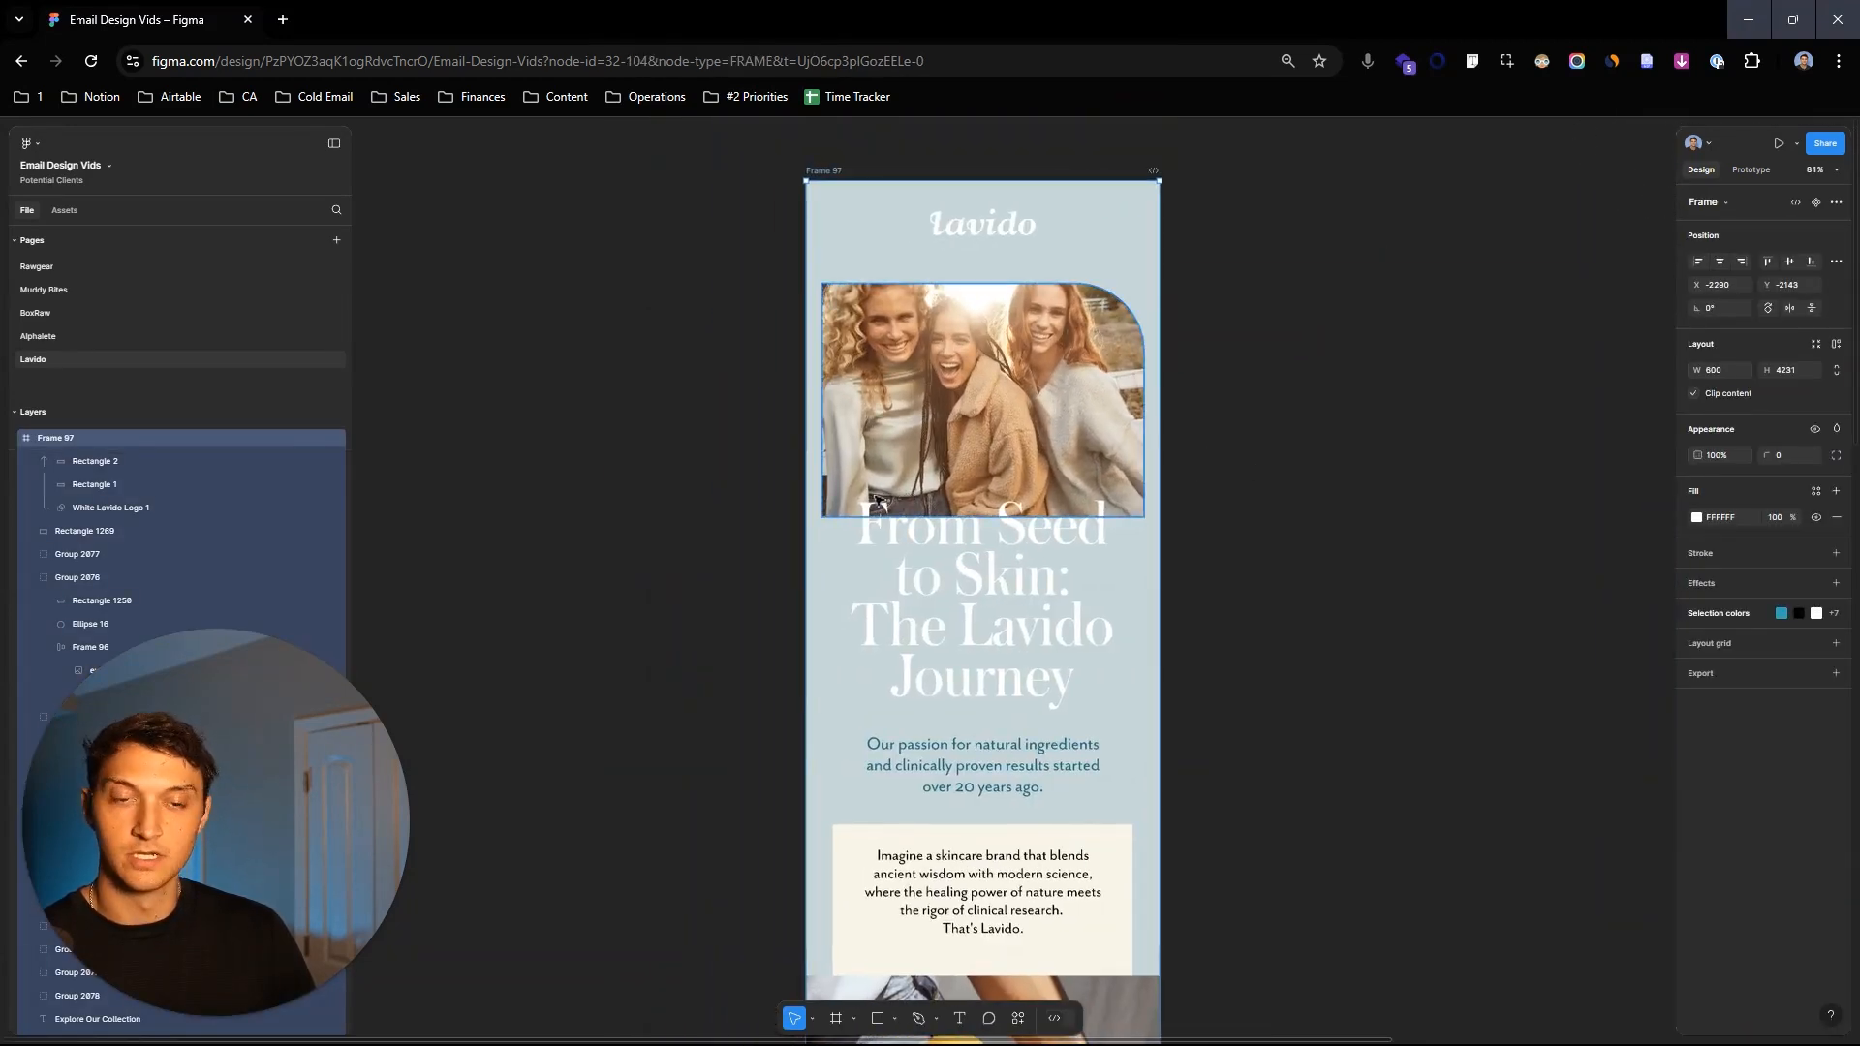
scroll(1124, 752, down, 2)
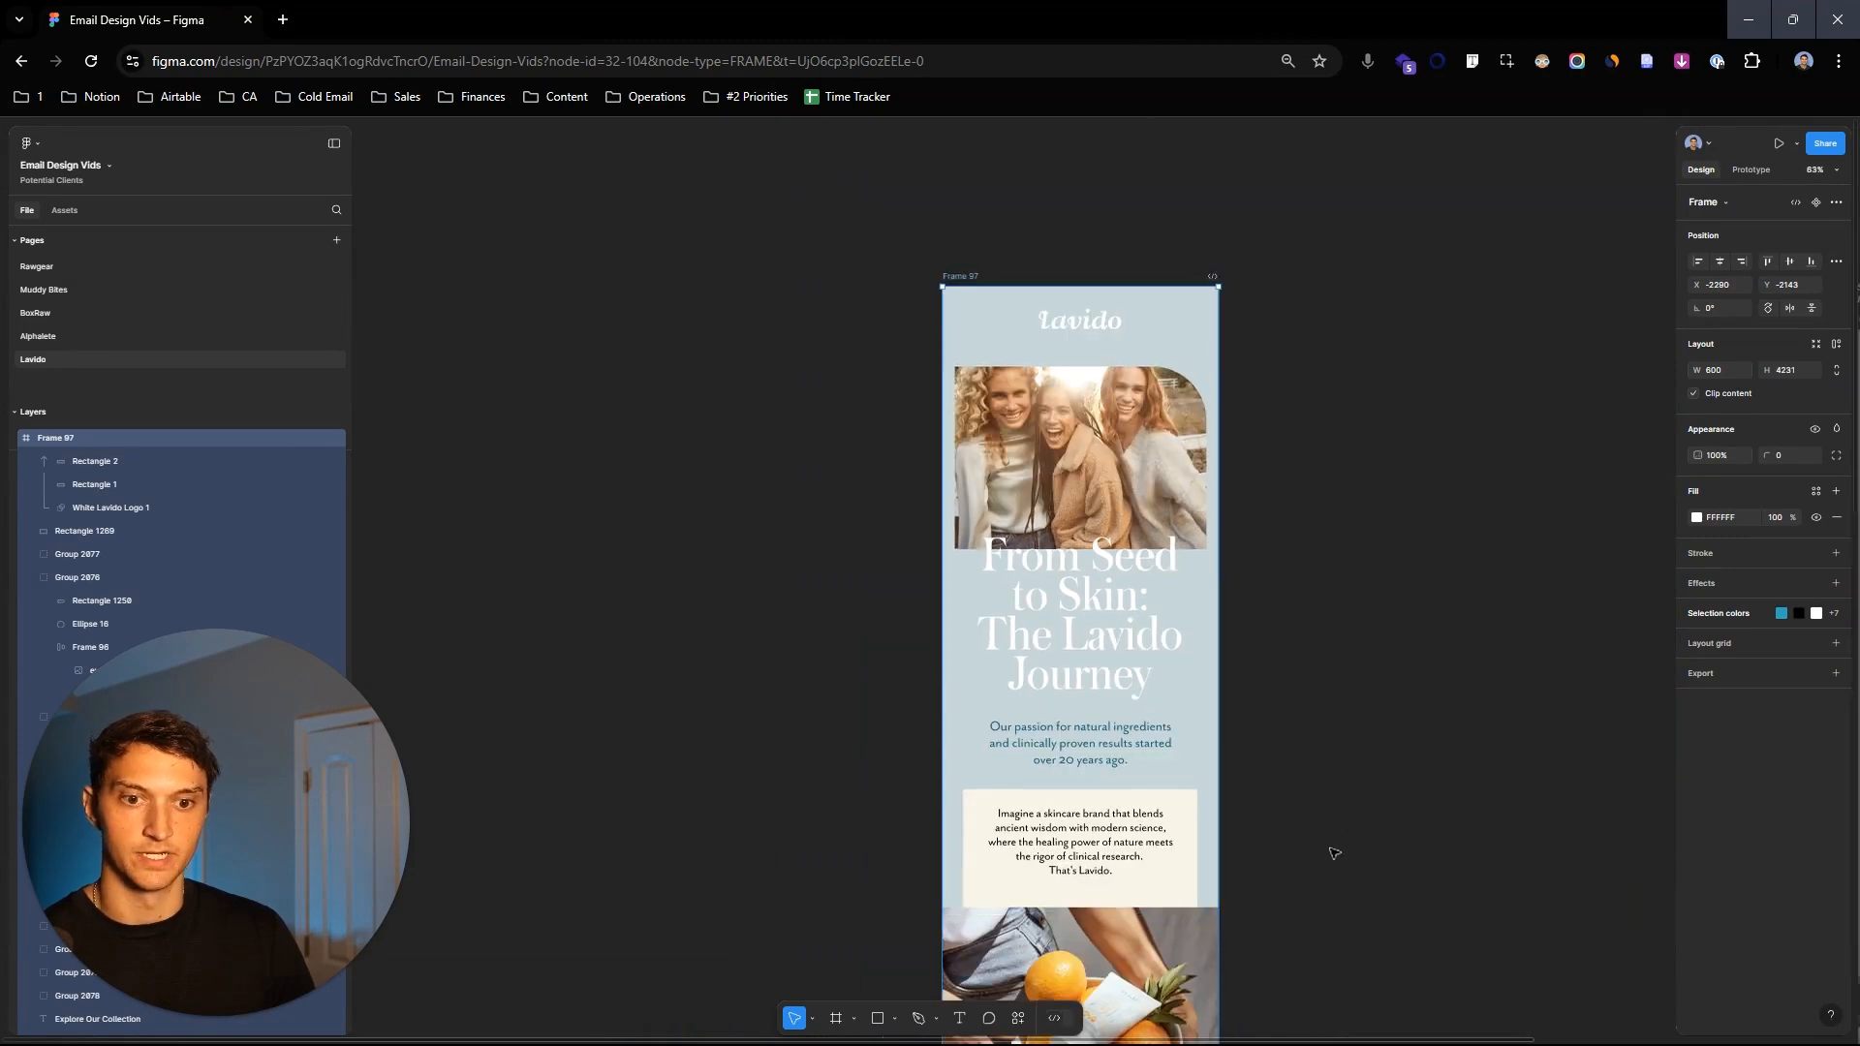
drag(1305, 881, 1334, 655)
scroll(1488, 764, down, 5)
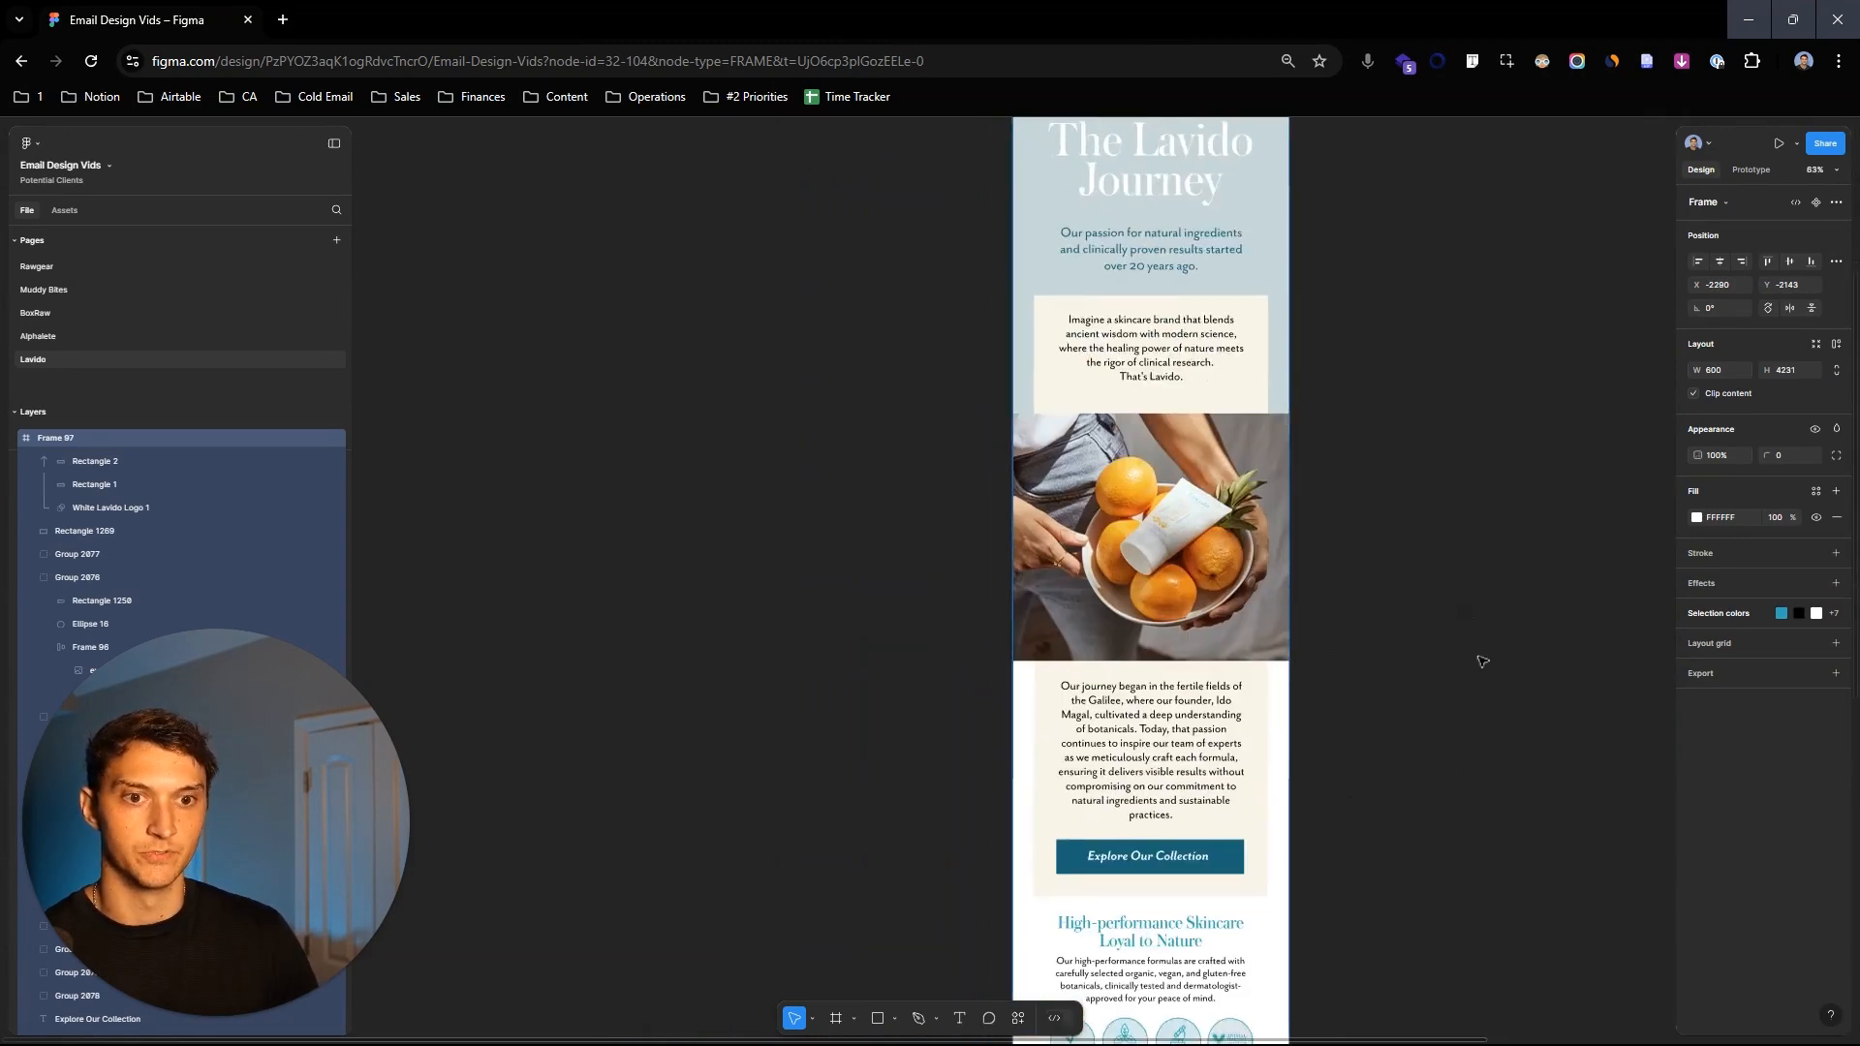
scroll(1324, 754, down, 4)
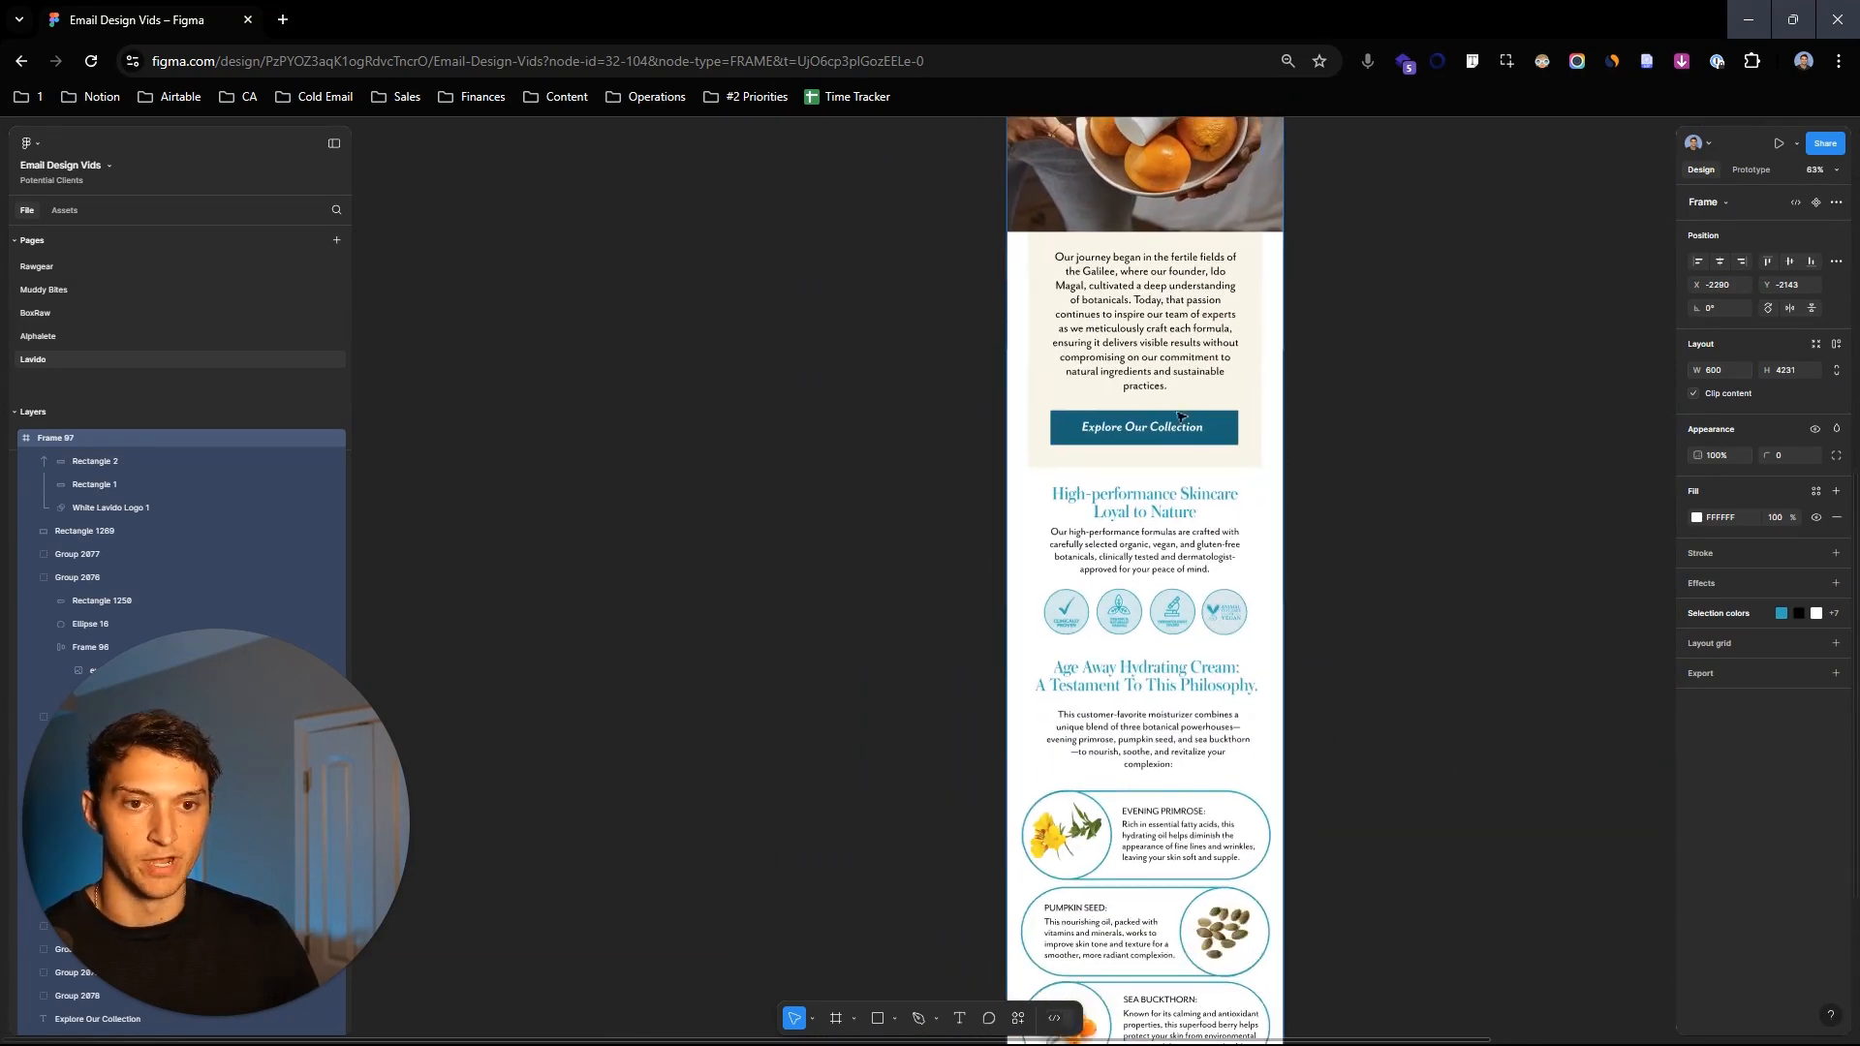
scroll(1375, 561, down, 4)
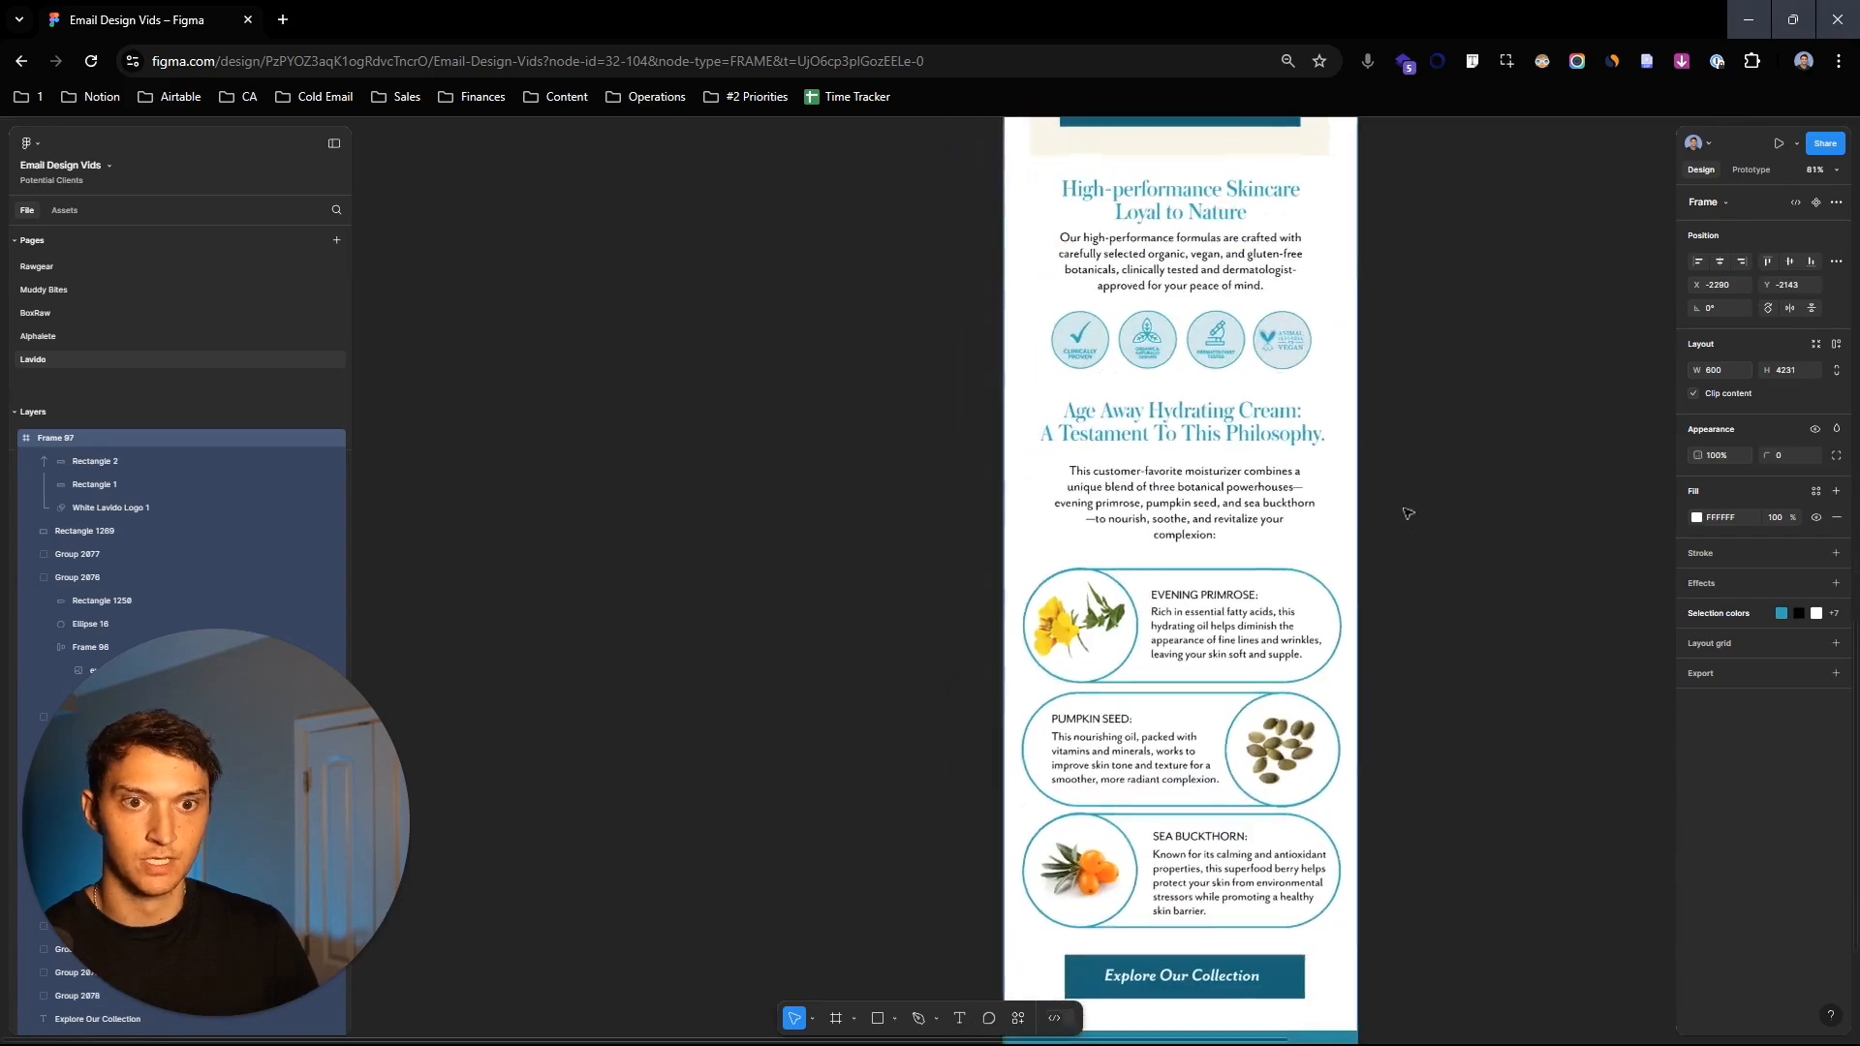
scroll(1204, 271, up, 2)
scroll(1531, 371, up, 3)
drag(1502, 654, 1444, 507)
scroll(1443, 506, down, 1)
scroll(1229, 398, down, 3)
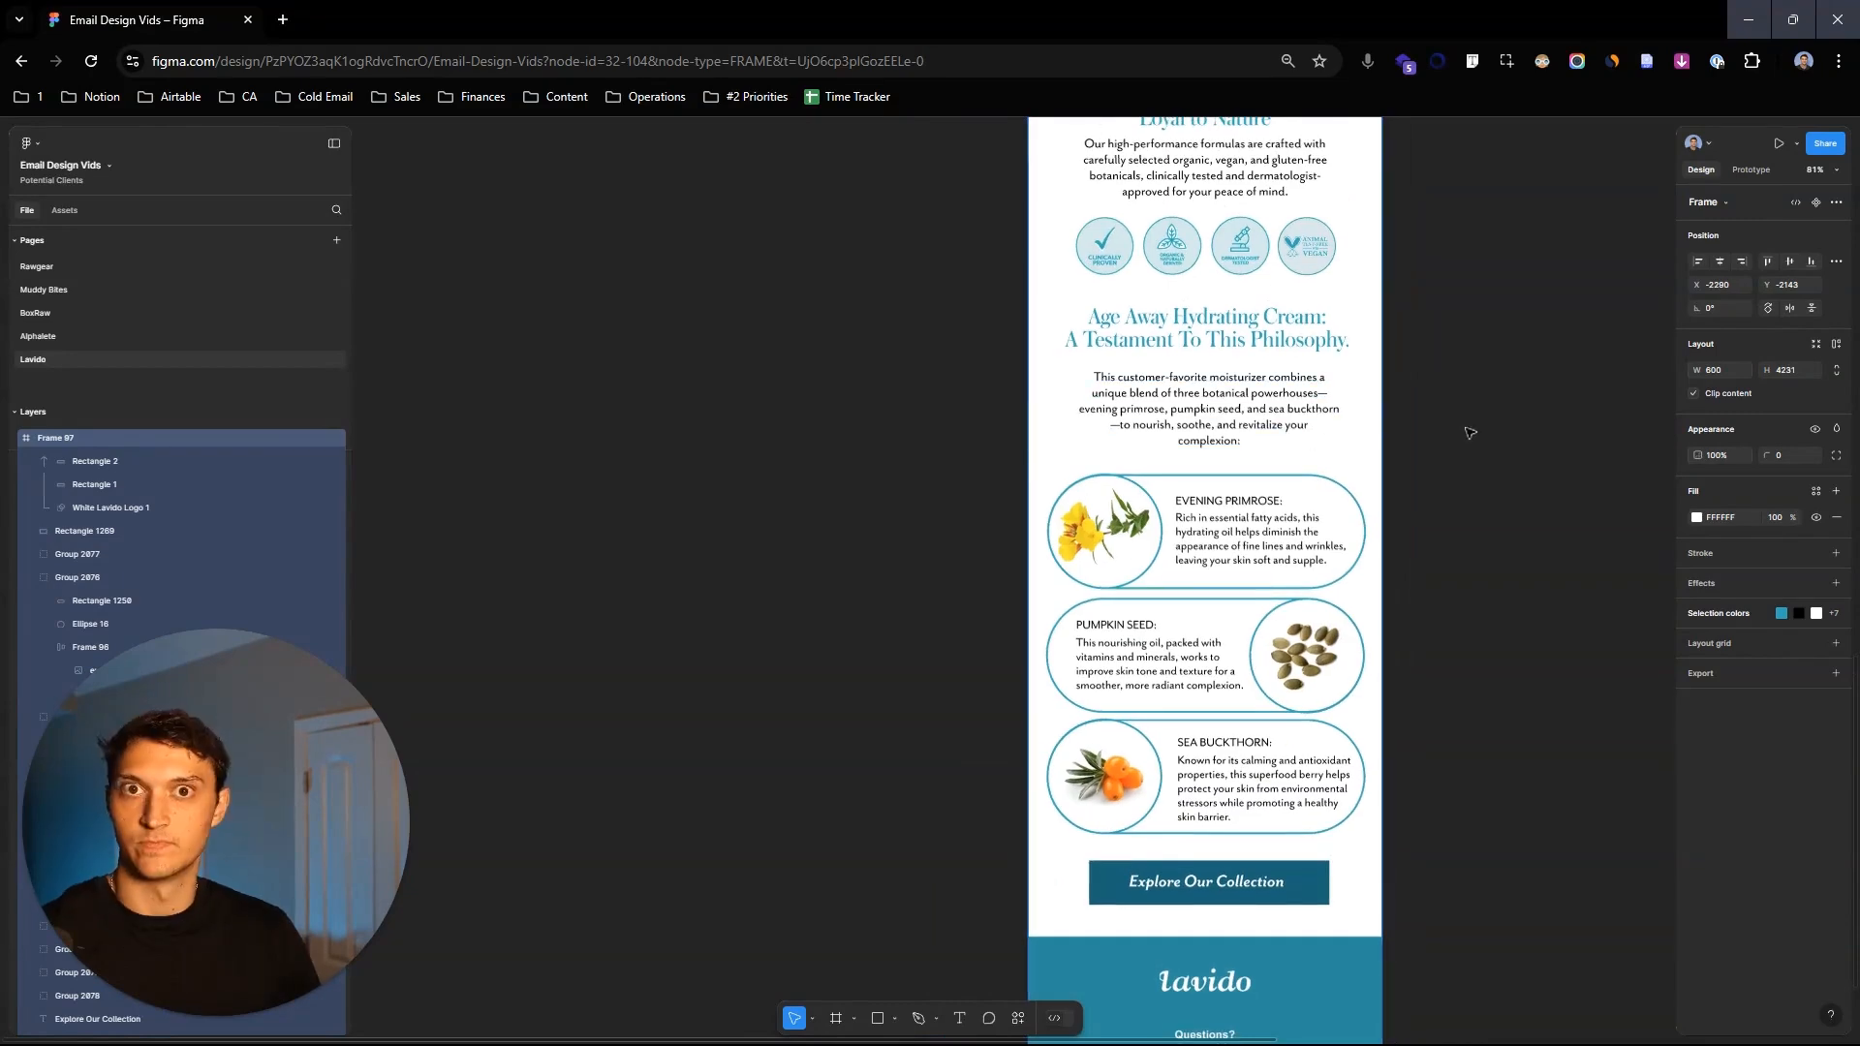
scroll(1513, 747, down, 3)
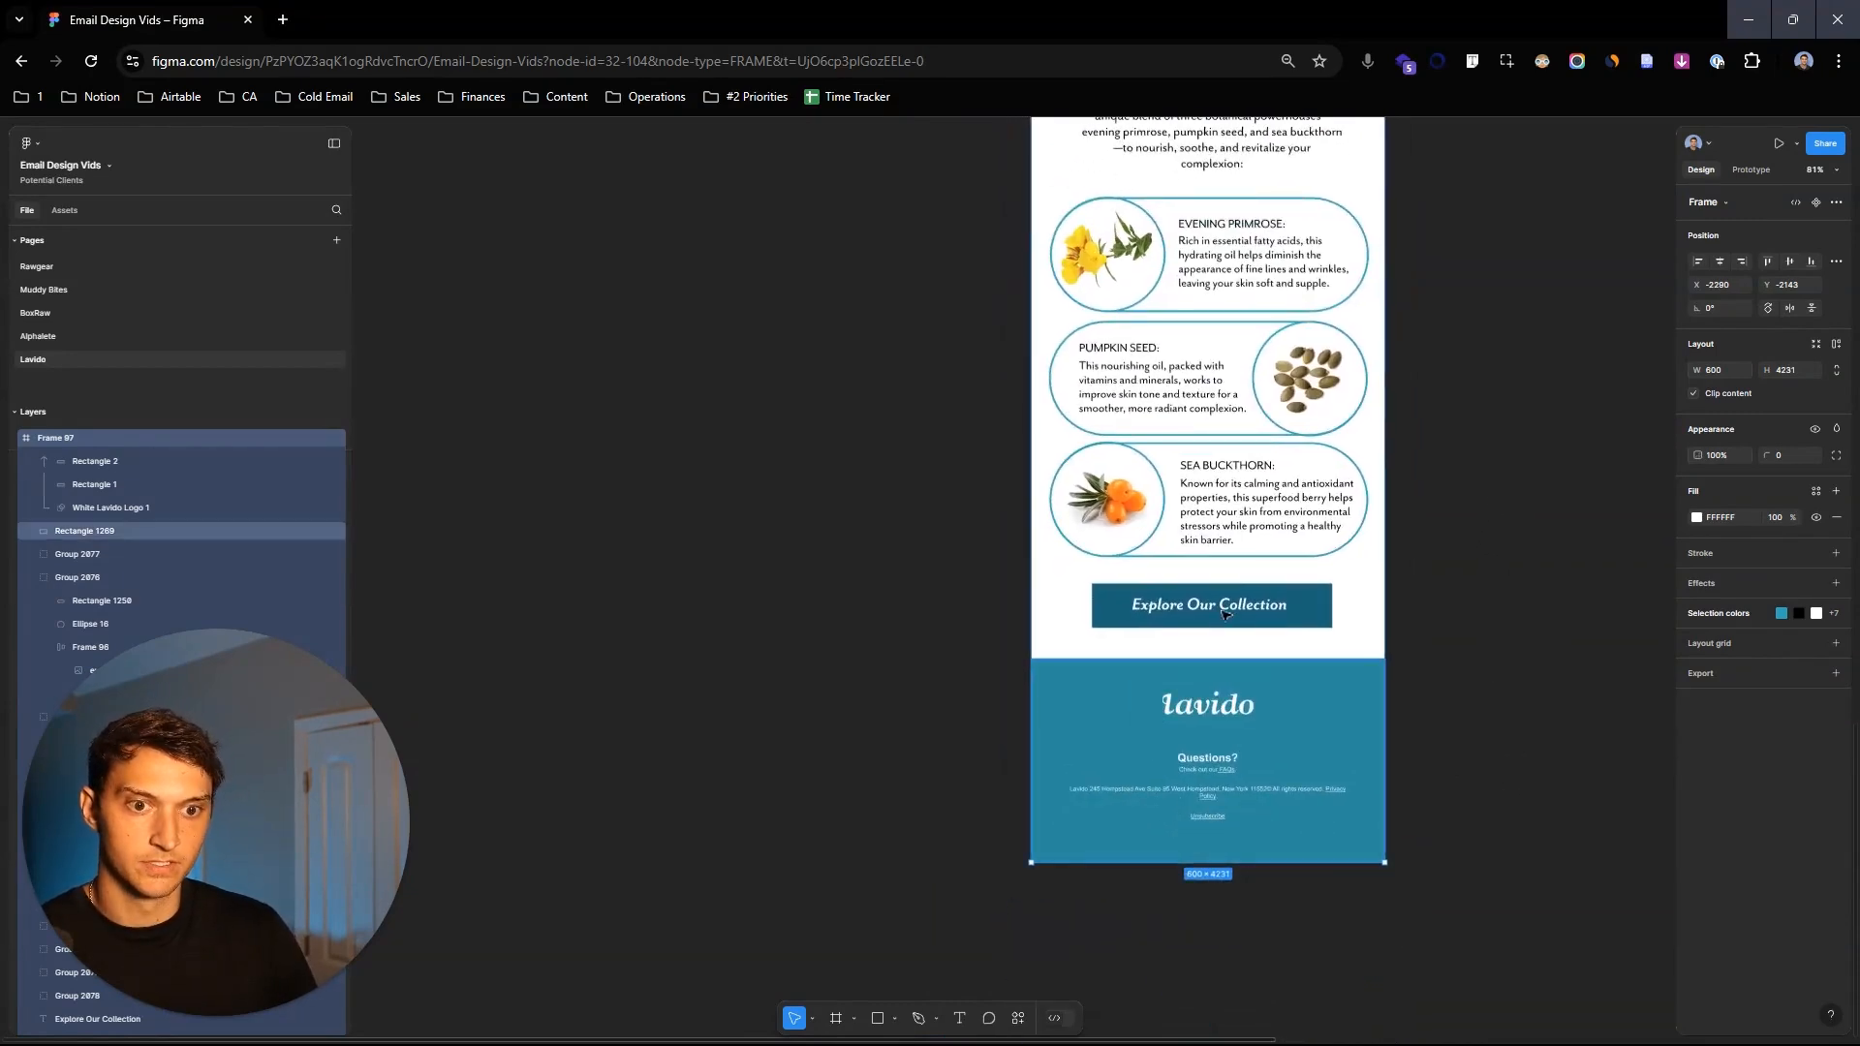
scroll(1458, 775, down, 1)
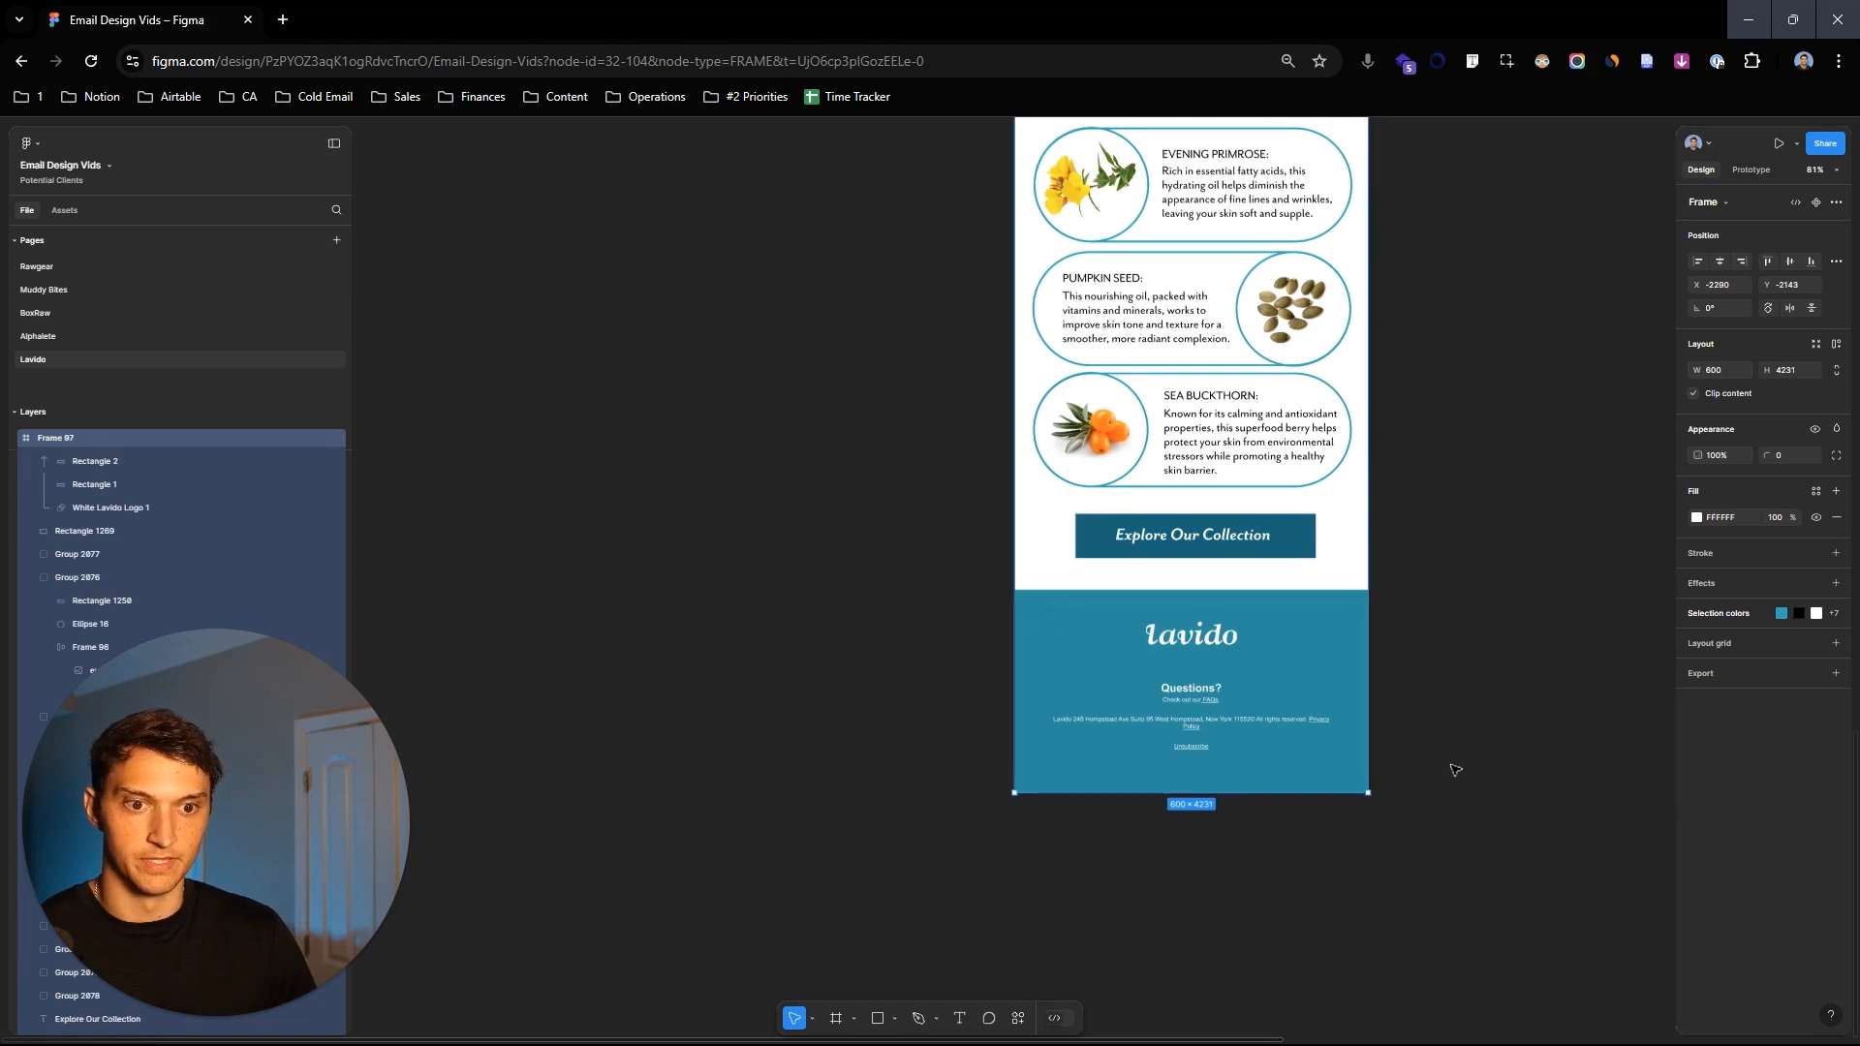
scroll(1437, 678, down, 5)
drag(1486, 161, 1491, 481)
scroll(1399, 662, up, 4)
scroll(1490, 482, up, 4)
scroll(1329, 392, down, 1)
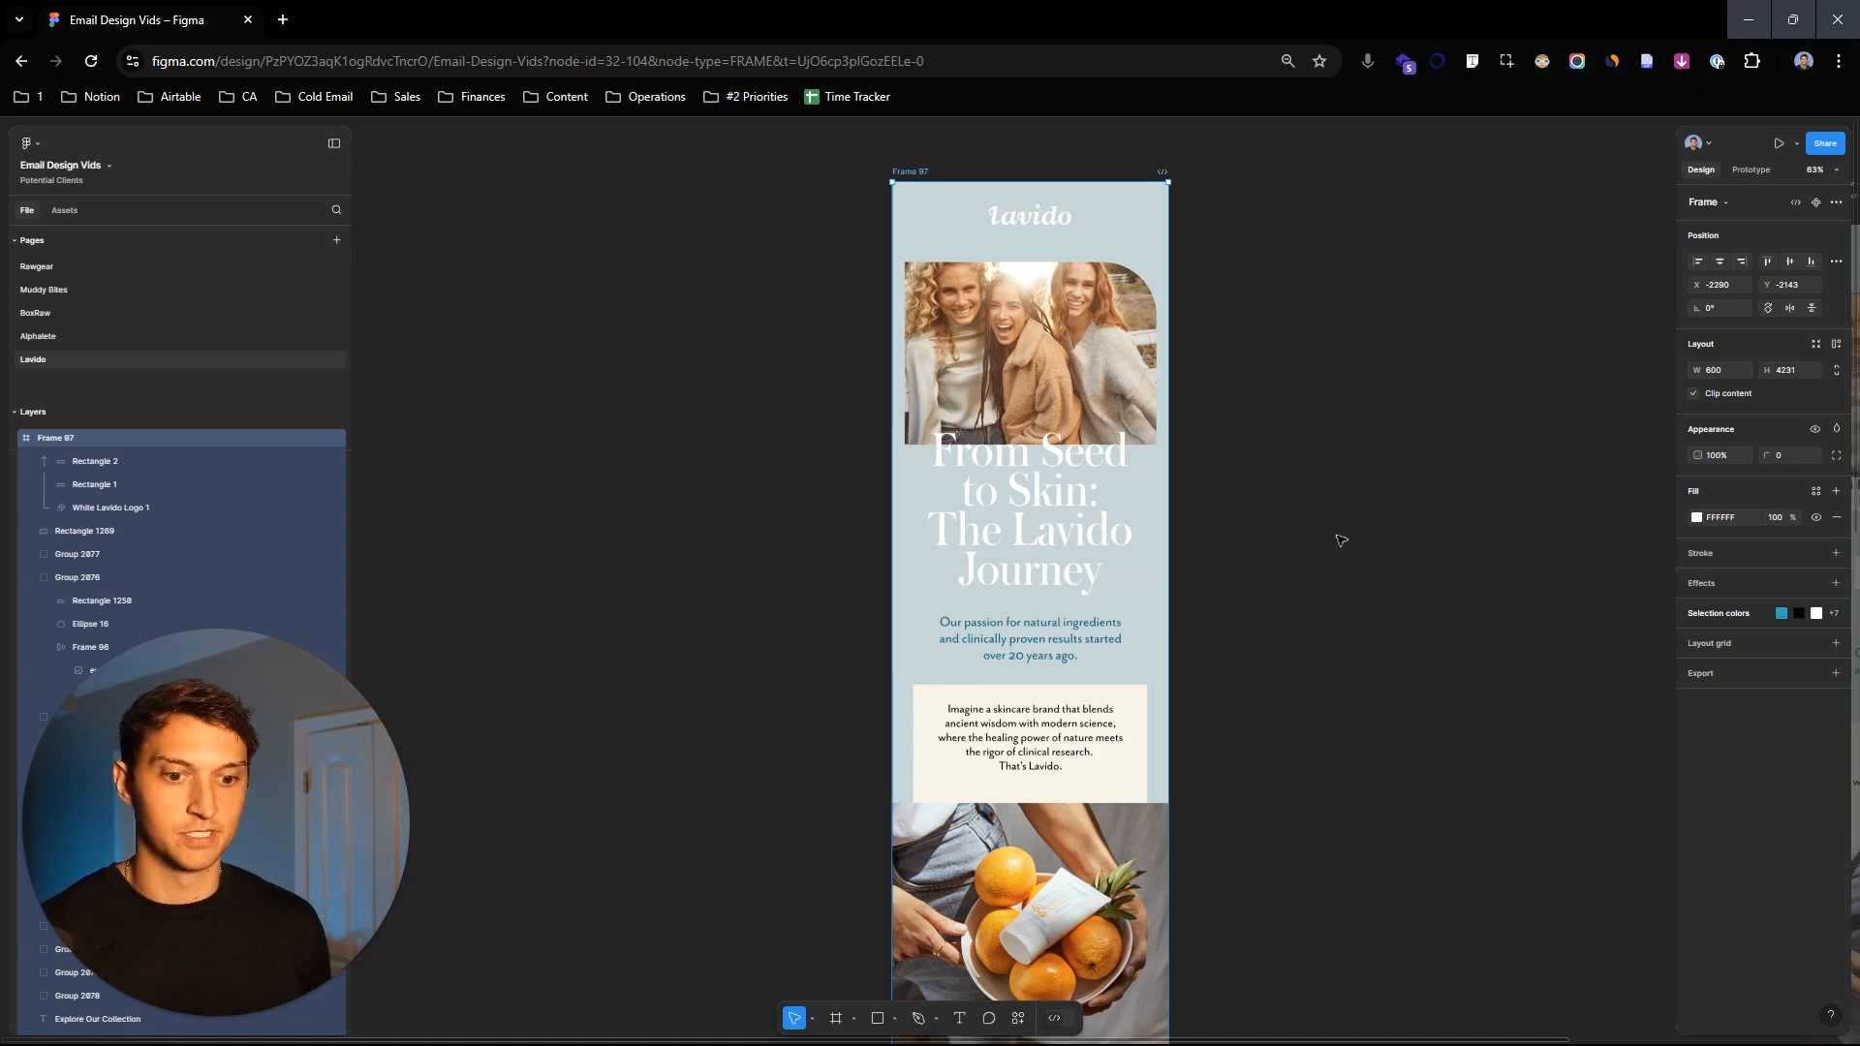
scroll(1386, 467, down, 1)
drag(1404, 634, 1353, 601)
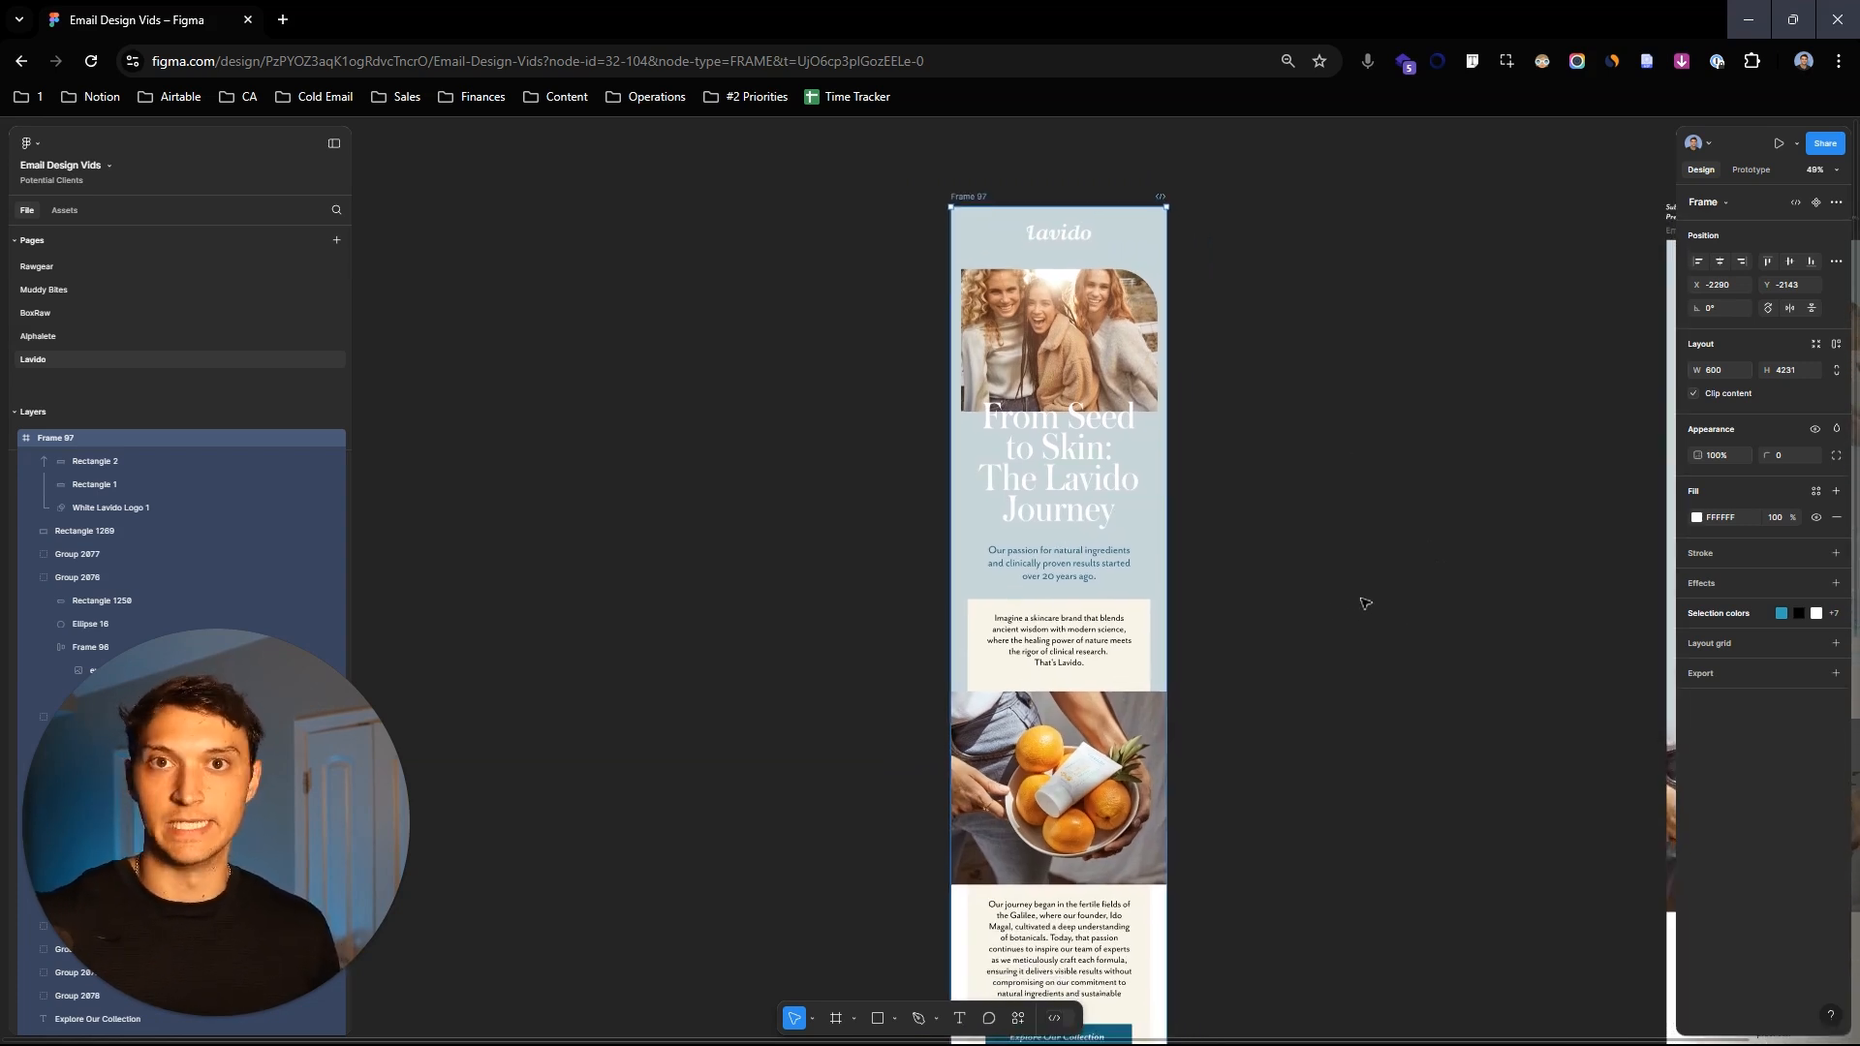